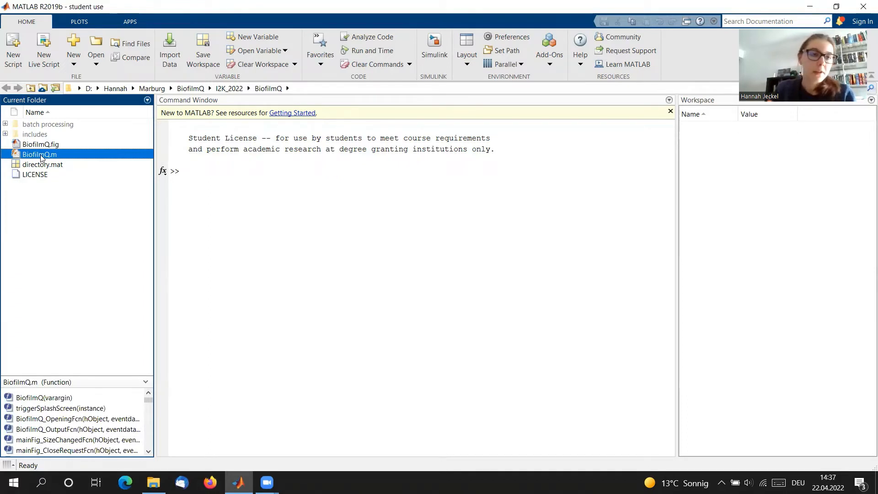
# Run the BiofilmQ.m file from the current folder in MATLAB
pyautogui.rightClick(40, 157)
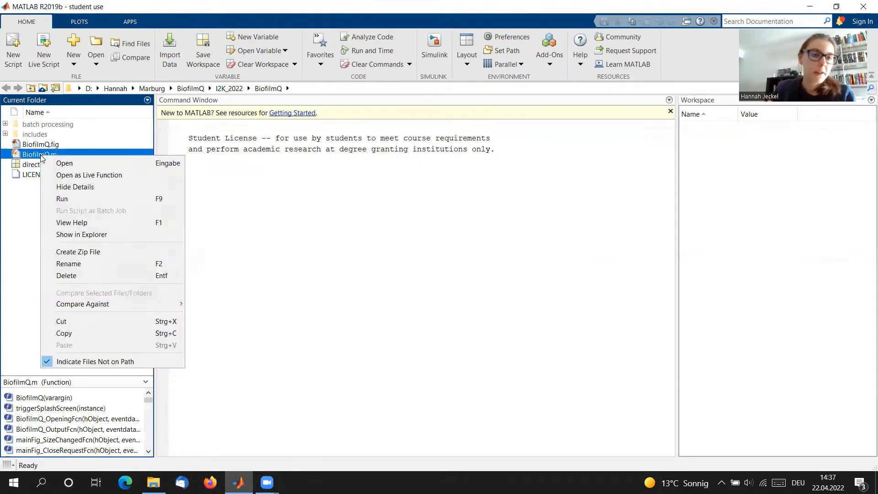
pyautogui.click(78, 201)
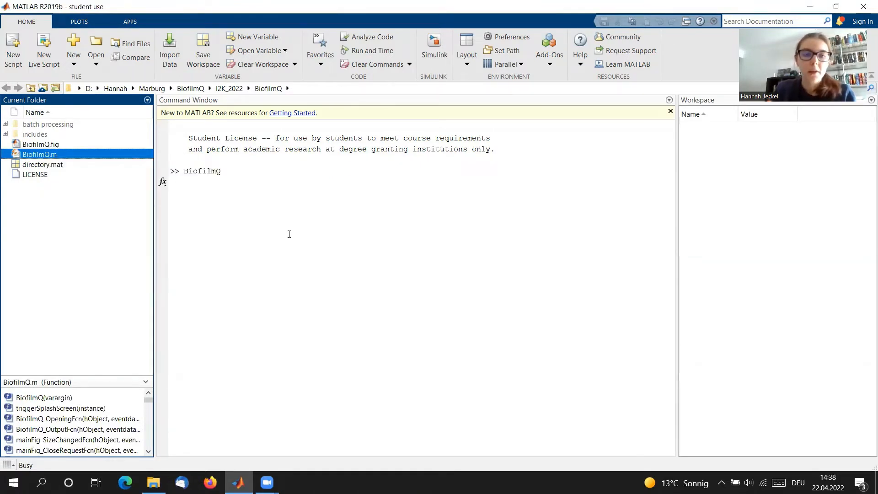
# Switch to the Data folder in File Explorer and examine the TIF and metadata file names inside Sample_data
pyautogui.moveTo(153, 482)
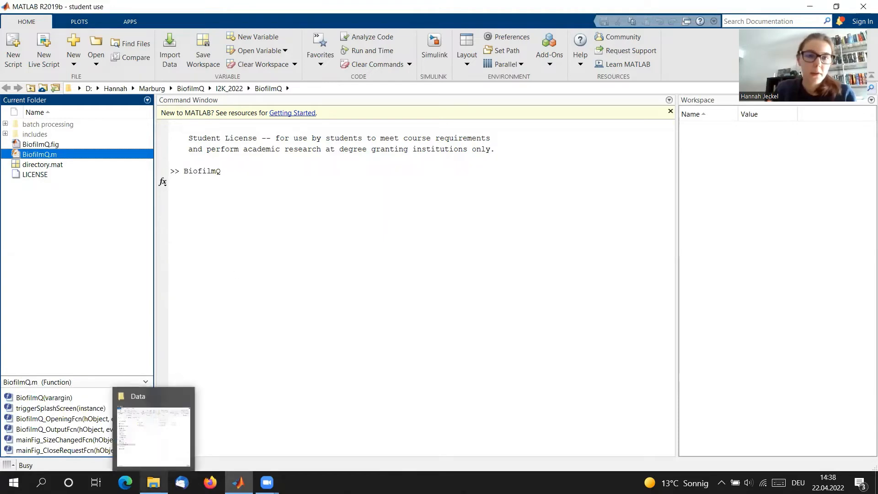
pyautogui.click(141, 426)
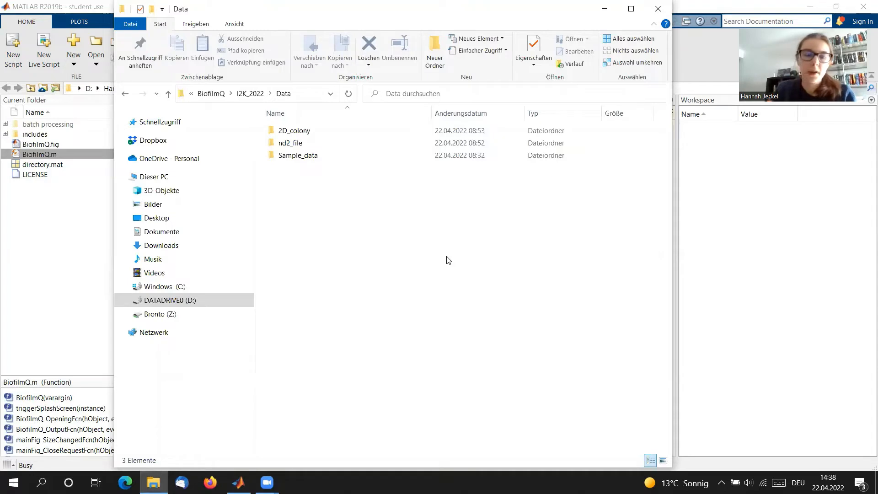
pyautogui.doubleClick(473, 157)
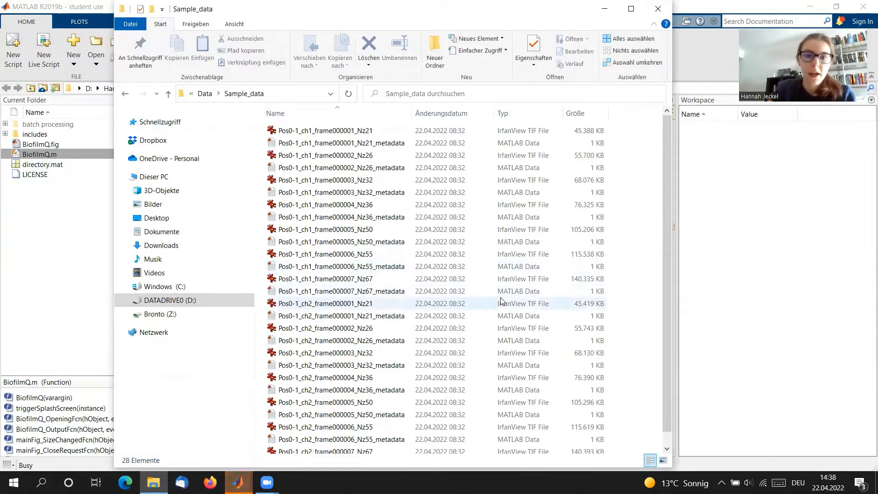
pyautogui.scroll(-1, 501, 301)
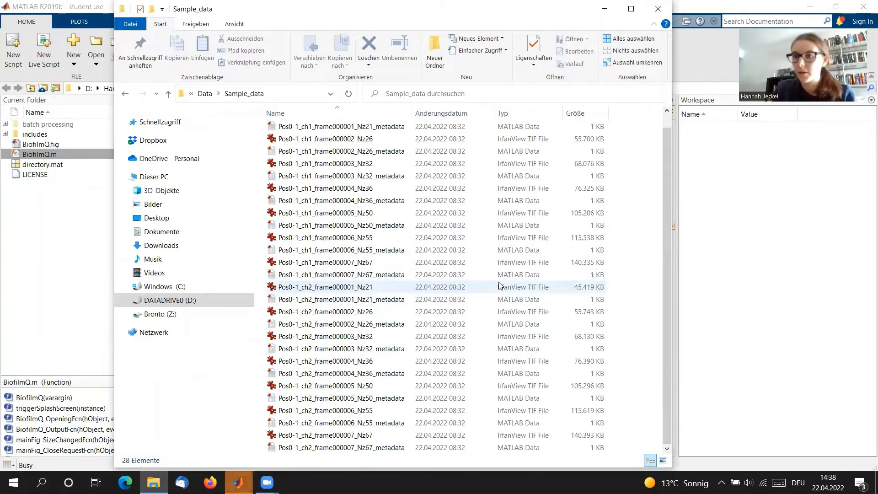
pyautogui.scroll(1, 327, 244)
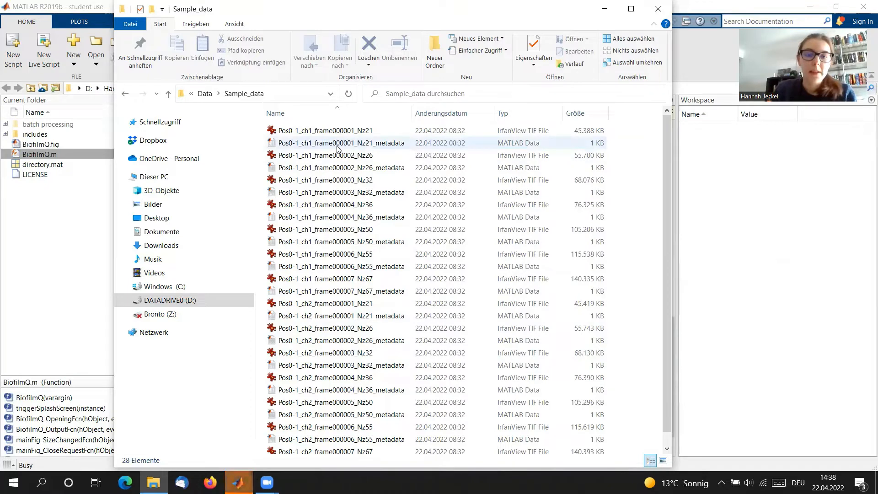
pyautogui.click(412, 143)
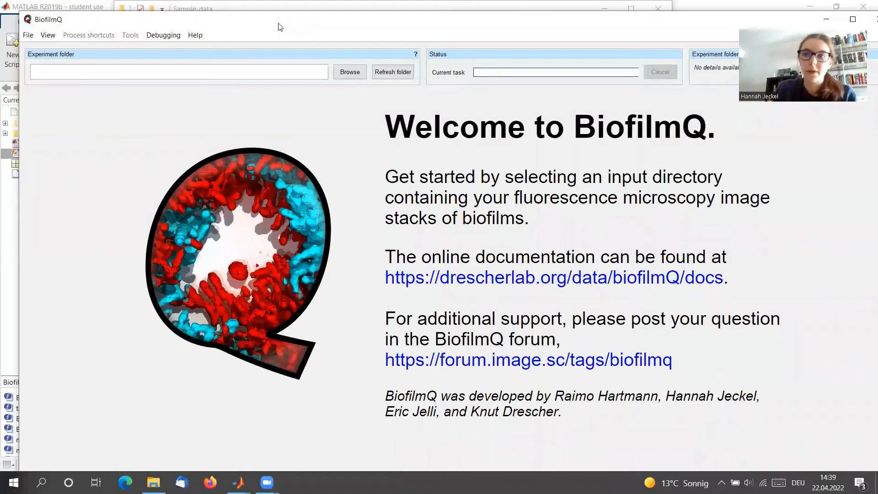
# Maximize the BiofilmQ window and load I2K_2022/Data/Sample_data as the experiment folder
pyautogui.click(853, 21)
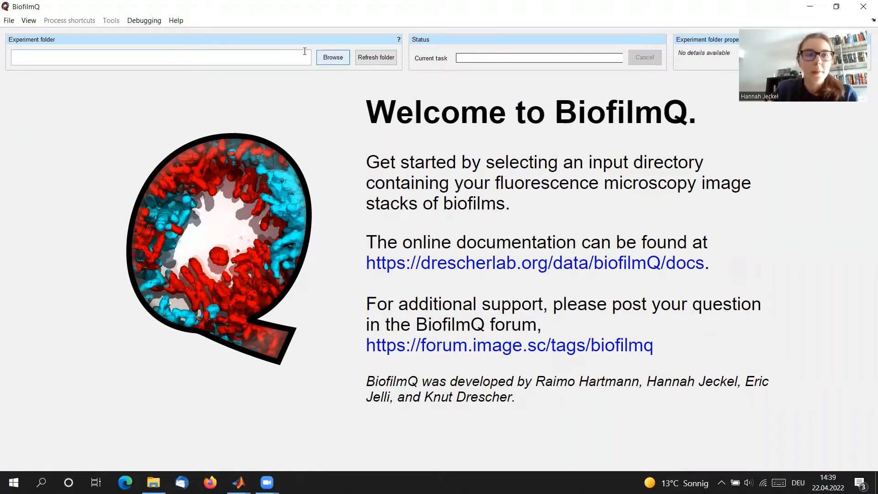
pyautogui.click(336, 61)
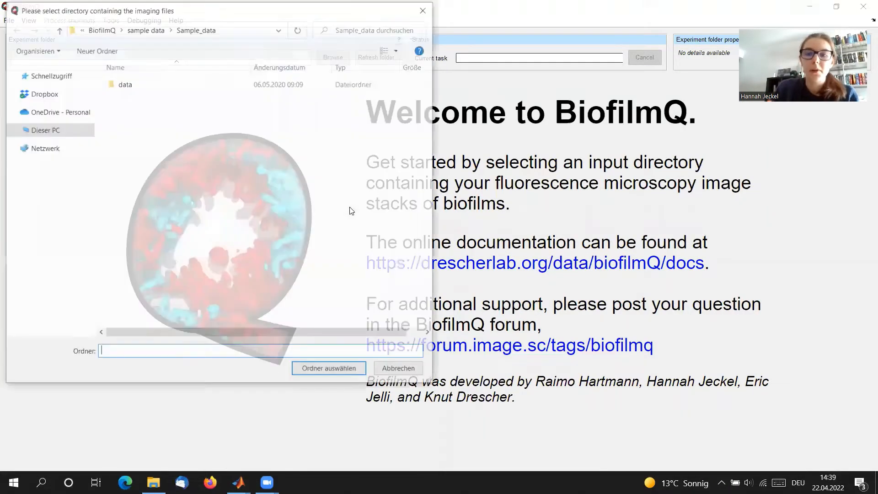
pyautogui.click(96, 29)
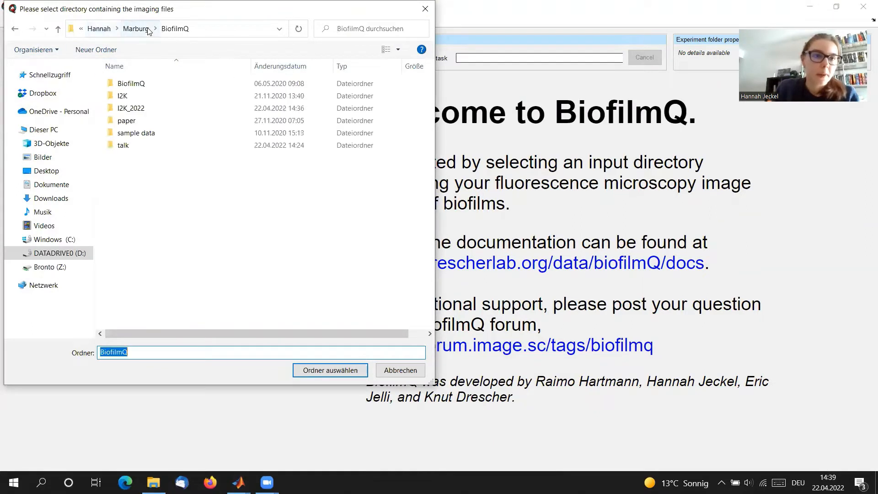
pyautogui.doubleClick(150, 109)
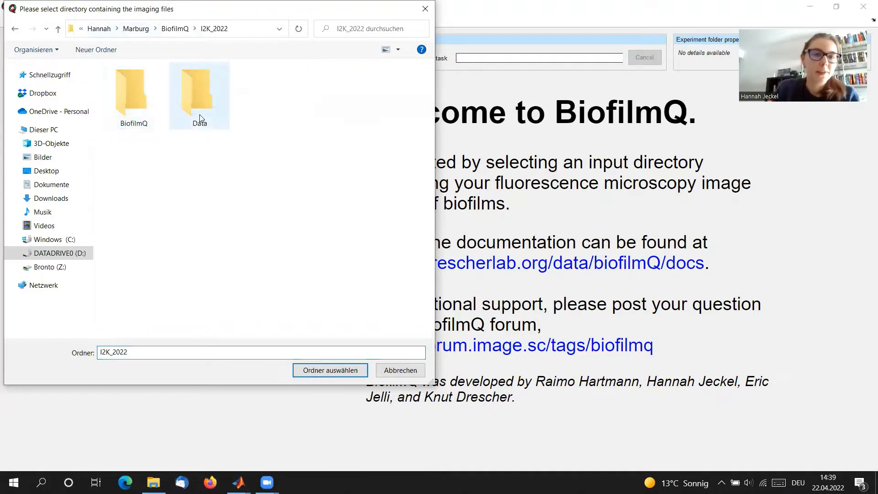
pyautogui.doubleClick(211, 102)
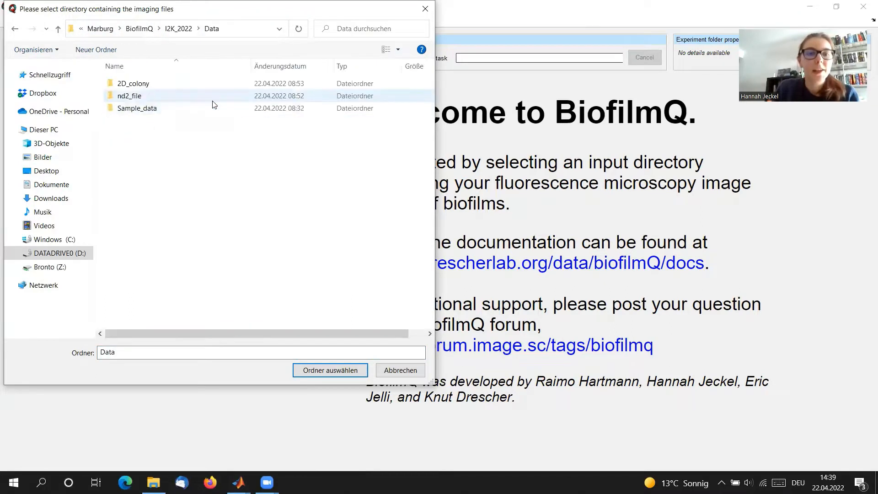
pyautogui.click(137, 111)
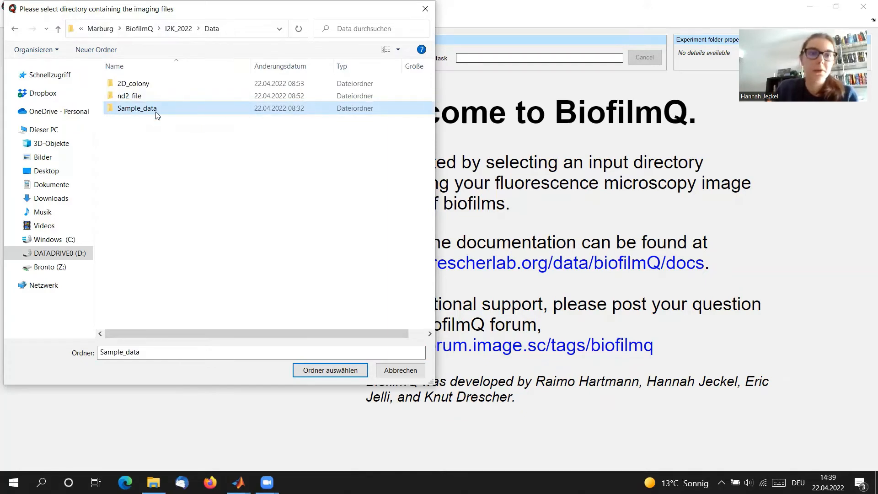
pyautogui.click(323, 371)
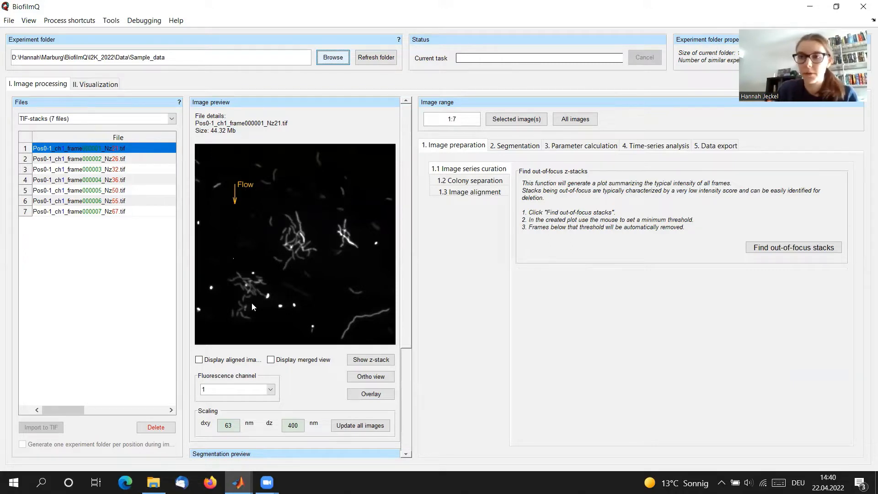
# Preview frame 3 in fluorescence channel 1, and compare frames 5, 7, 4 and 3 in channel 2, ending on frame 7
pyautogui.click(117, 172)
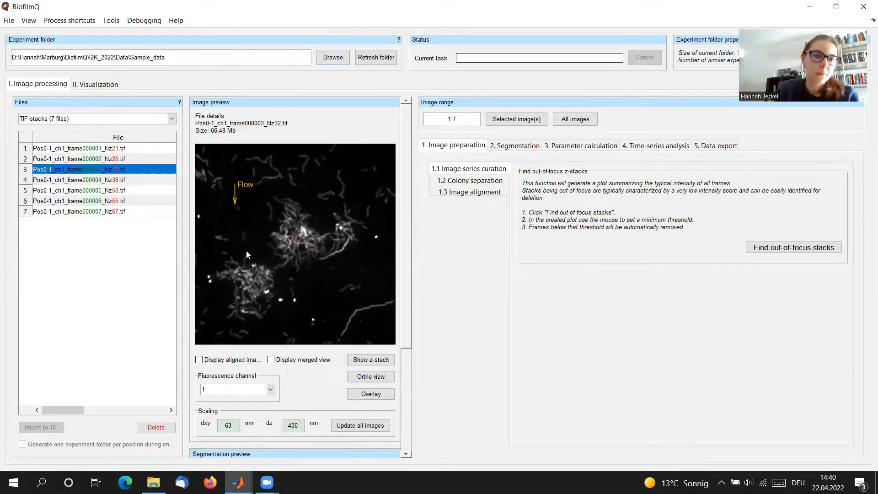
pyautogui.click(272, 392)
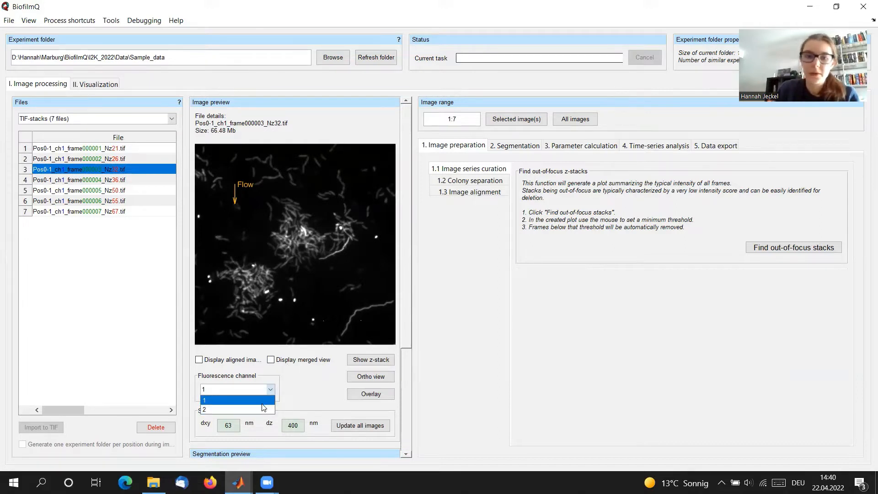
pyautogui.click(243, 409)
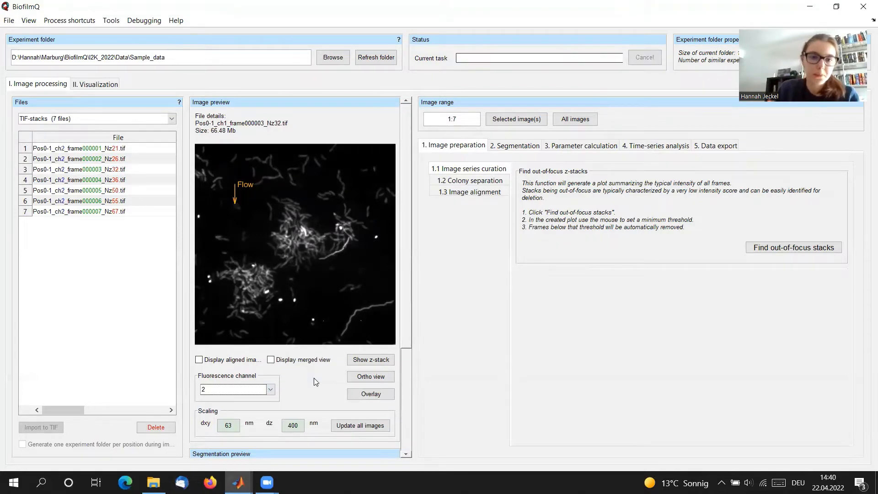
pyautogui.click(102, 191)
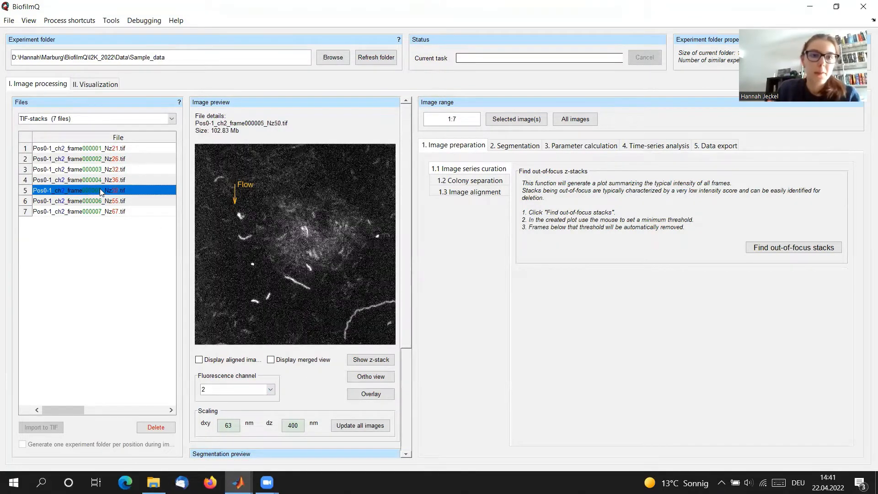
pyautogui.click(91, 212)
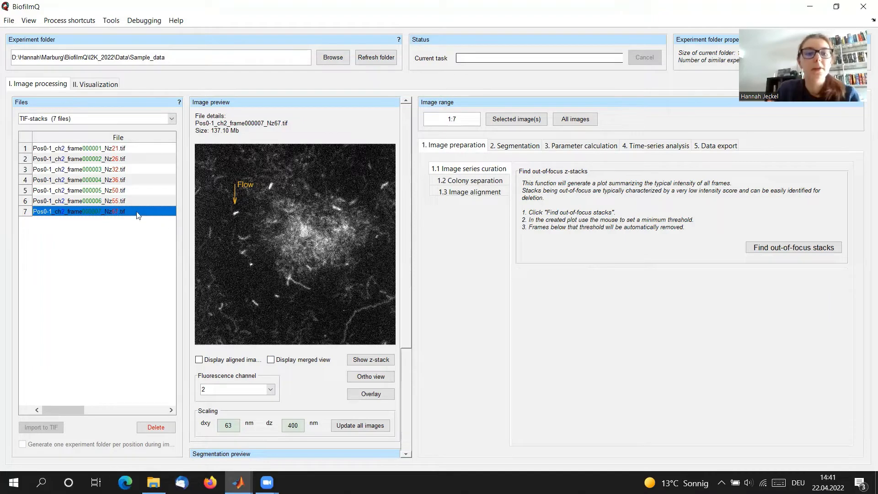
pyautogui.click(117, 185)
pyautogui.click(118, 170)
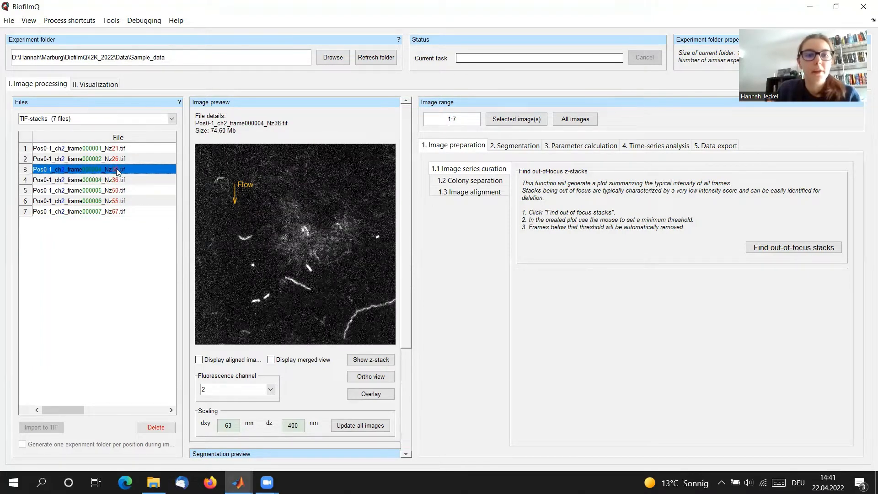
pyautogui.click(119, 212)
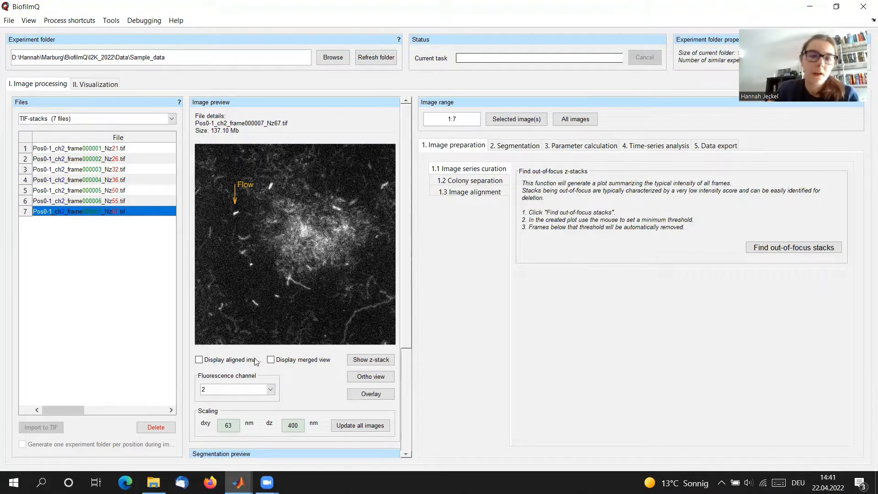
# Inspect the merged channel view of frame 7 and return the preview to fluorescence channel 1 alone
pyautogui.click(271, 361)
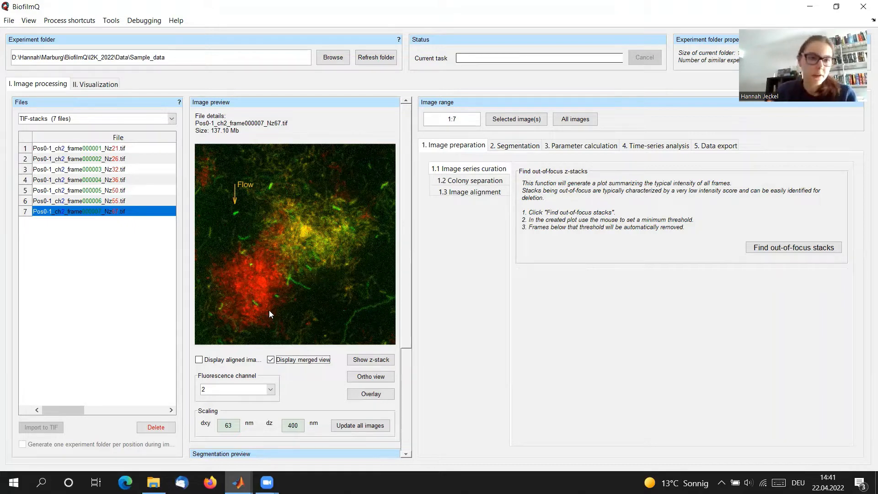
pyautogui.click(270, 389)
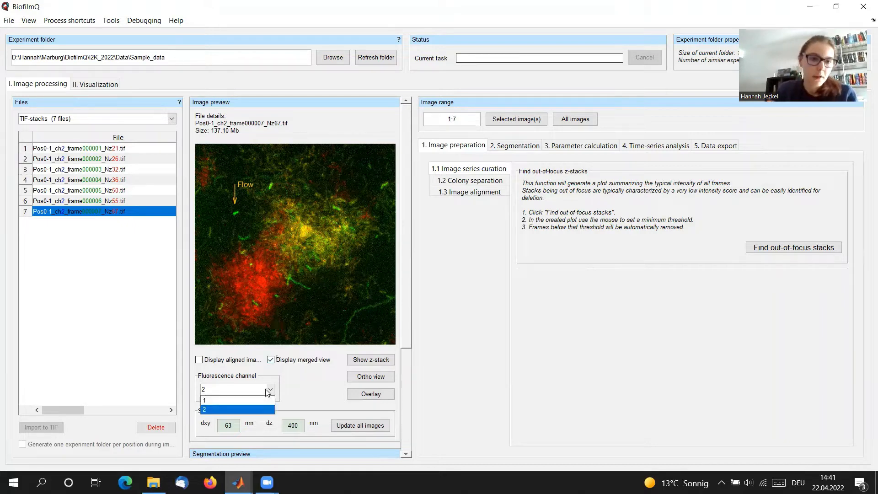
pyautogui.click(219, 401)
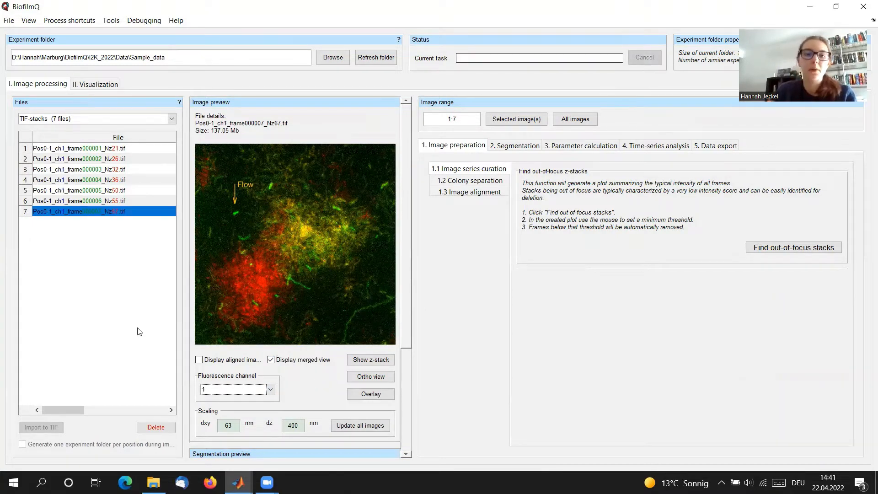
pyautogui.click(280, 362)
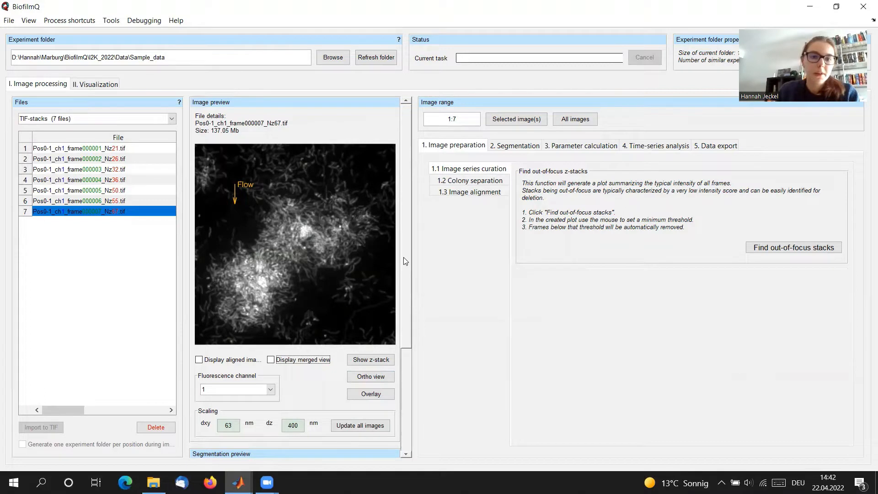
# Examine the slices of frame 7's channel 1 z-stack in an enlarged viewer and close it
pyautogui.moveTo(404, 258); pyautogui.dragTo(403, 271)
pyautogui.moveTo(407, 319); pyautogui.dragTo(403, 310)
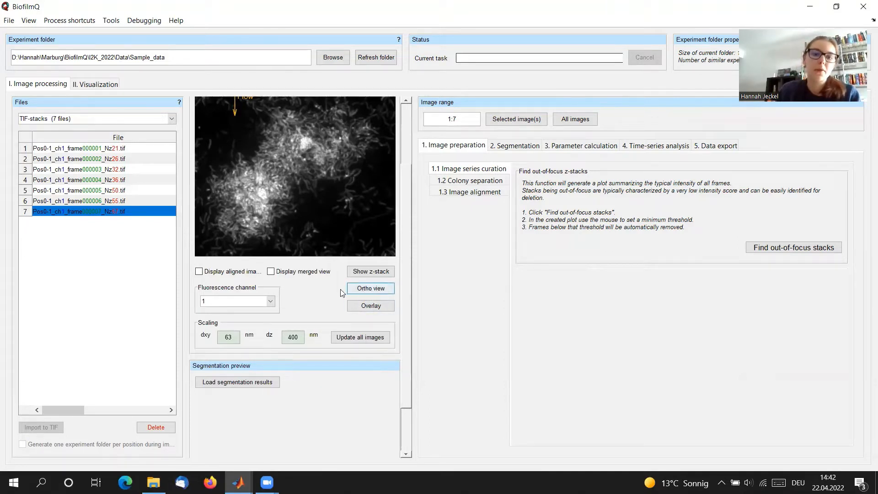
pyautogui.click(375, 273)
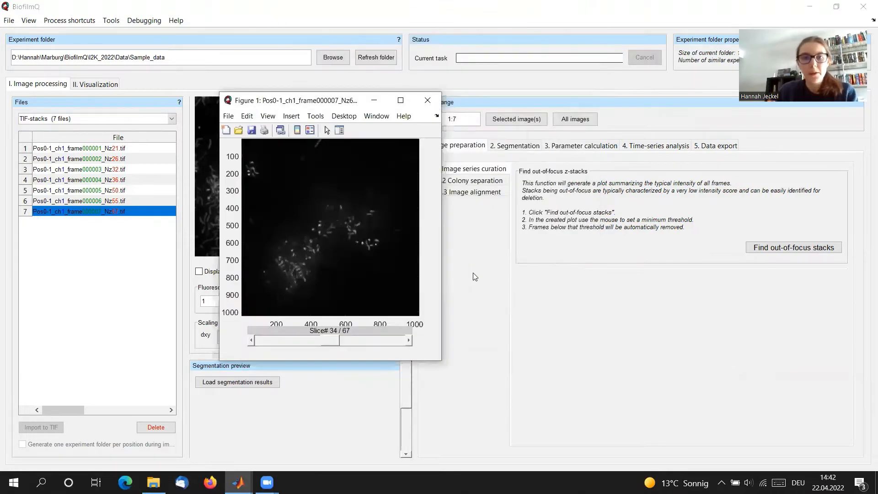
pyautogui.moveTo(436, 362); pyautogui.dragTo(548, 409)
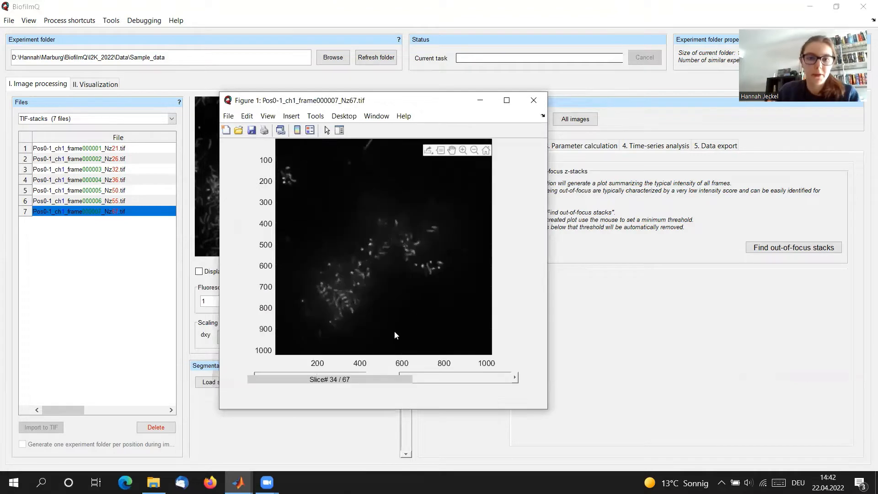
pyautogui.scroll(8, 396, 327)
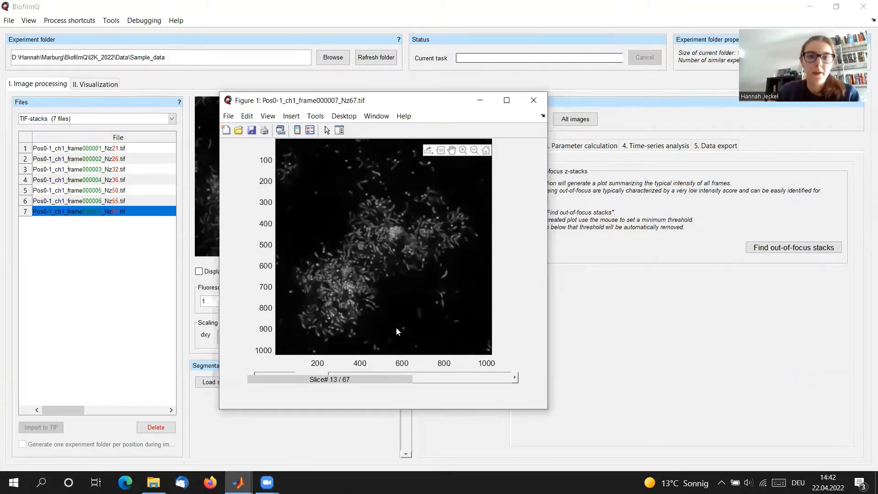
pyautogui.scroll(-20, 396, 325)
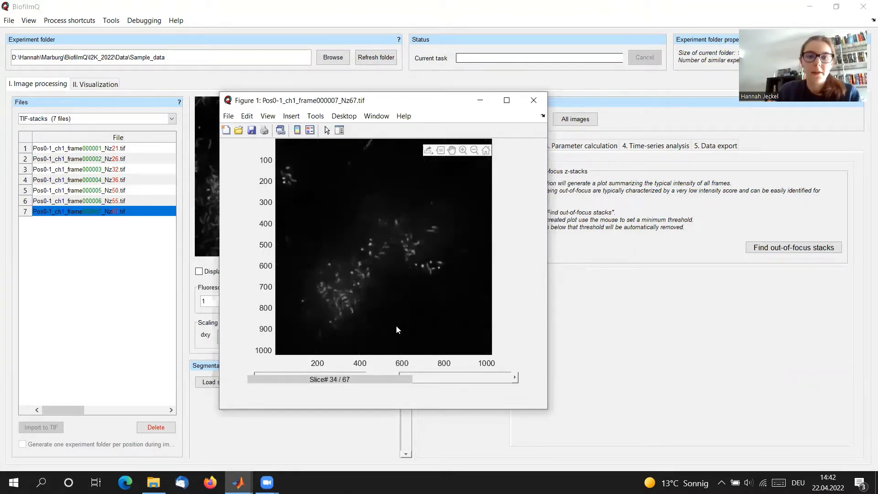
pyautogui.scroll(20, 396, 326)
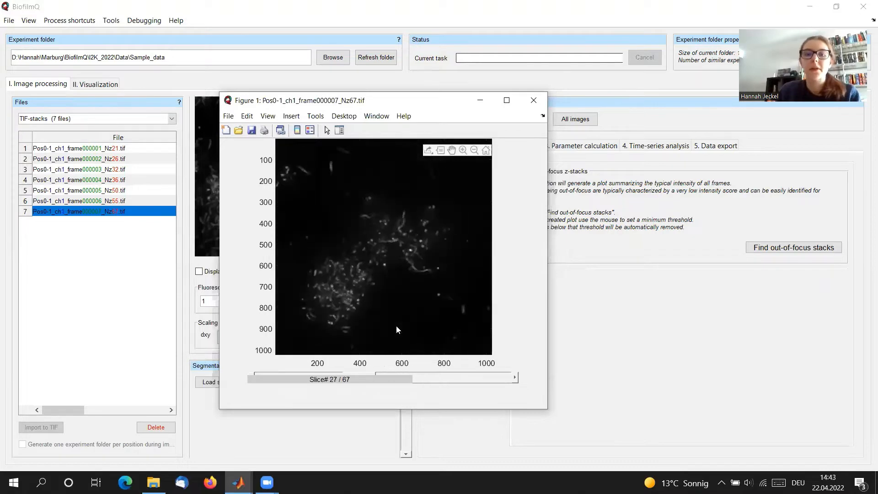
pyautogui.scroll(9, 396, 326)
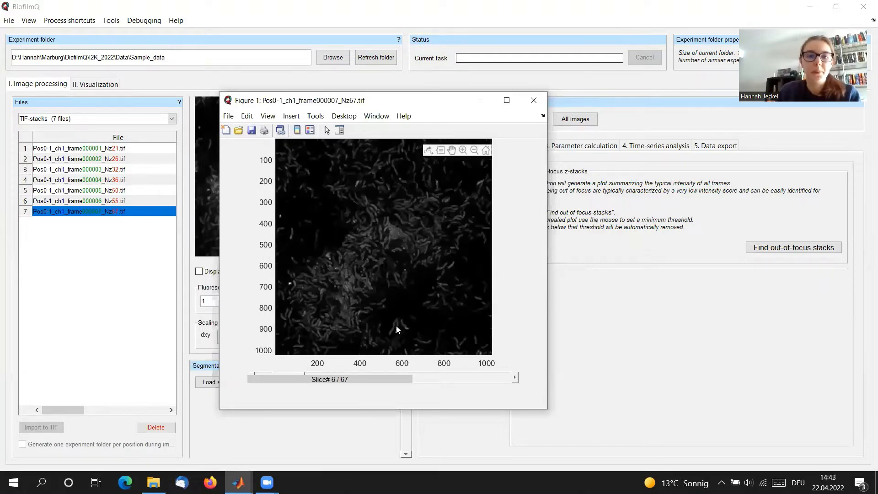
pyautogui.click(531, 99)
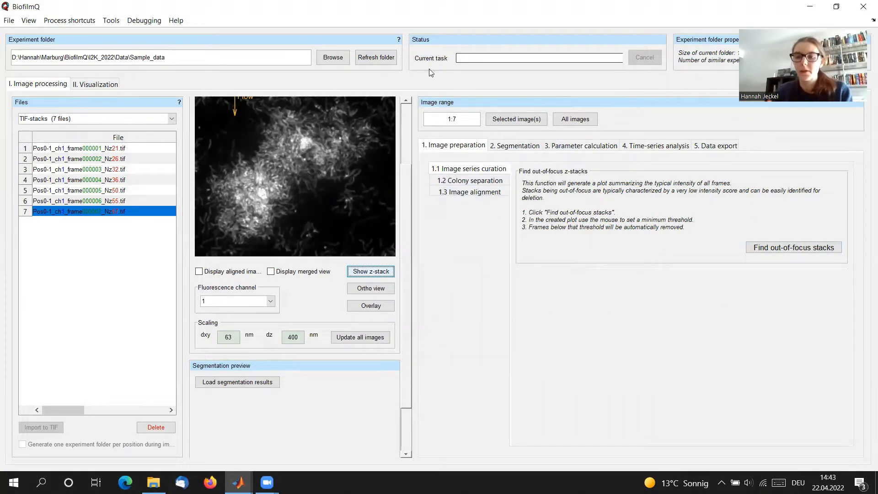
pyautogui.moveTo(408, 310); pyautogui.dragTo(408, 221)
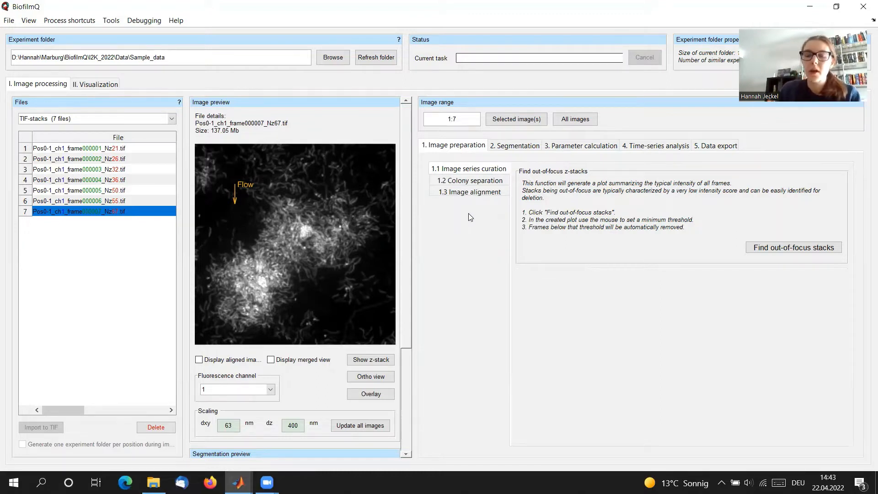
# Look through the segmentation, parameter calculation, time-series analysis and data export settings and return to image preparation
pyautogui.click(527, 149)
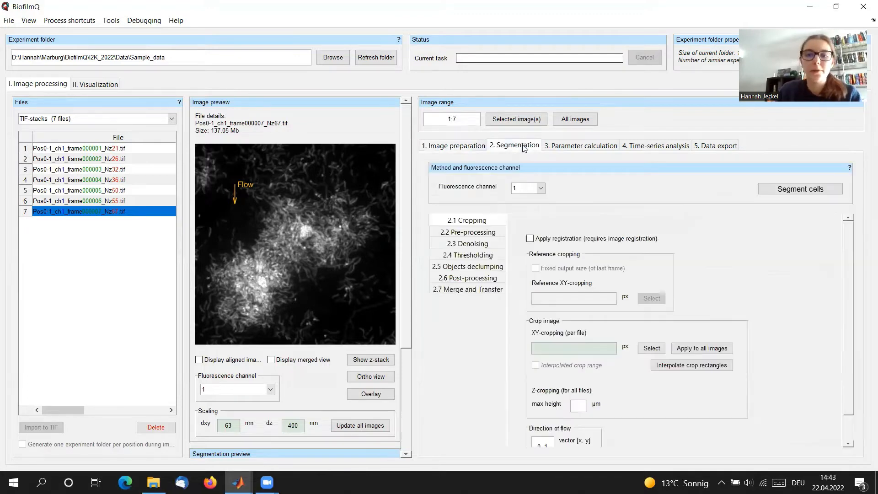
pyautogui.click(579, 146)
pyautogui.click(672, 146)
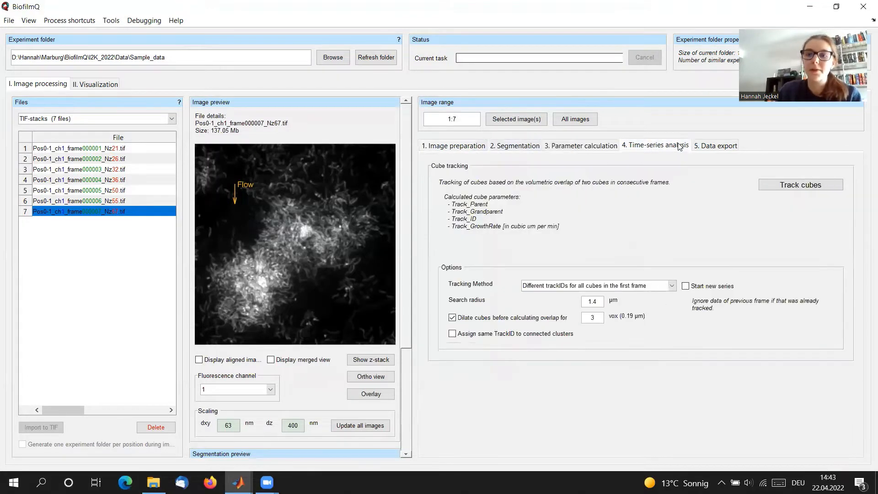
pyautogui.click(707, 145)
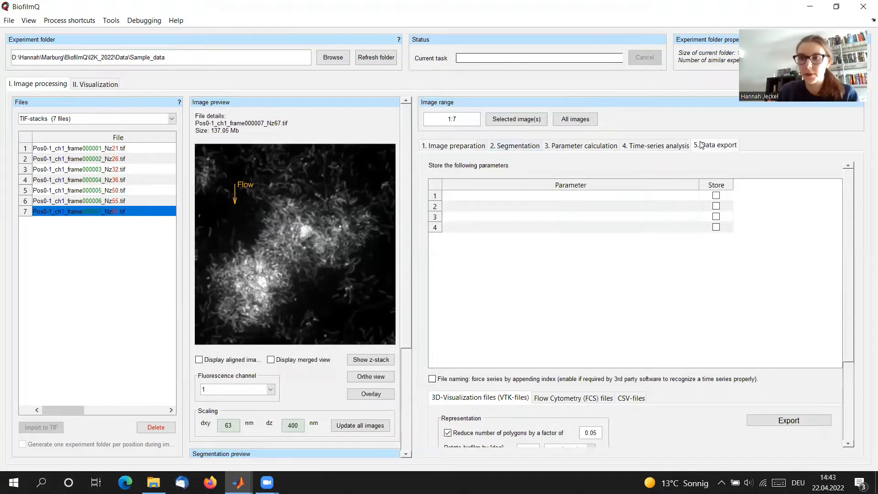
pyautogui.click(471, 150)
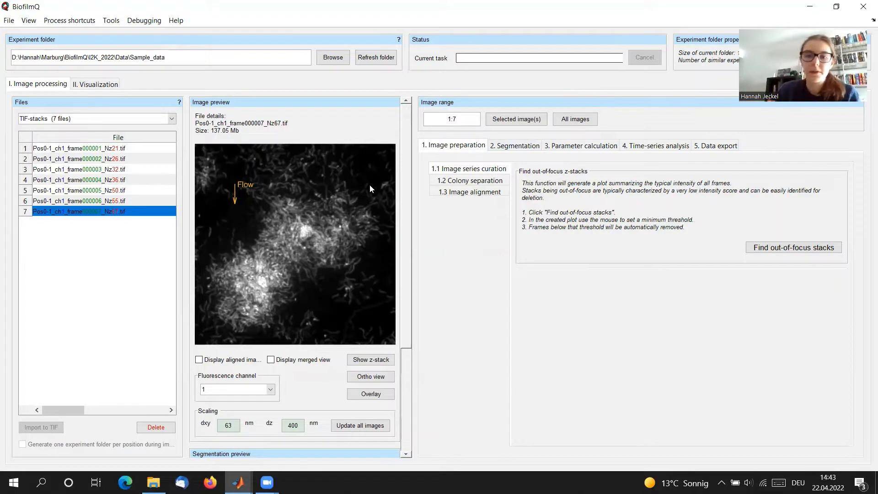
# Compare frames 1, 2 and 3 alongside the image alignment settings and set frame 7 as the registration reference frame
pyautogui.click(498, 195)
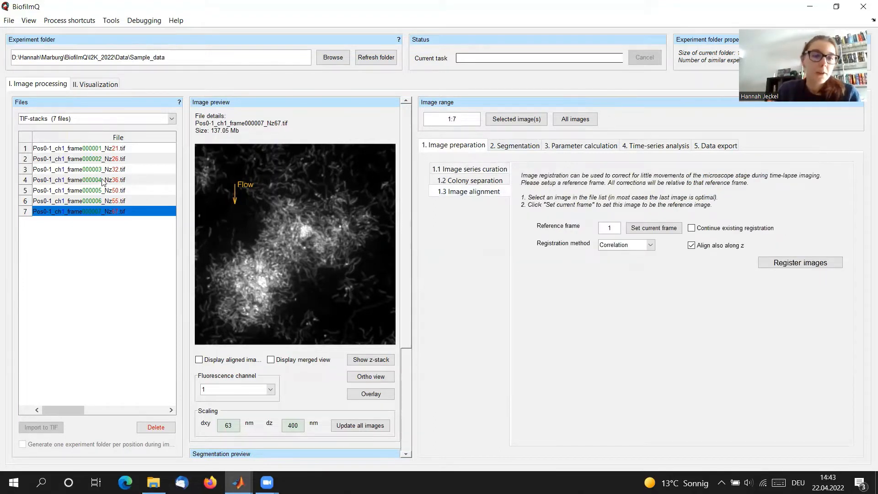
pyautogui.click(92, 151)
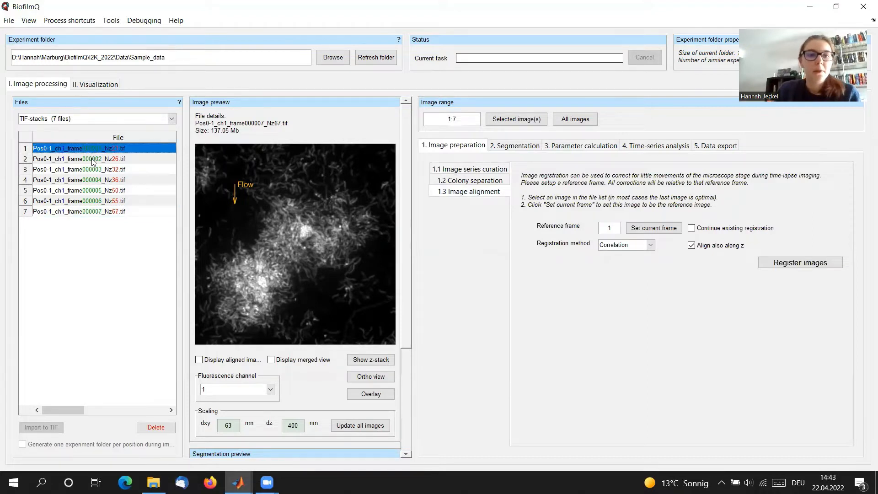
pyautogui.click(92, 161)
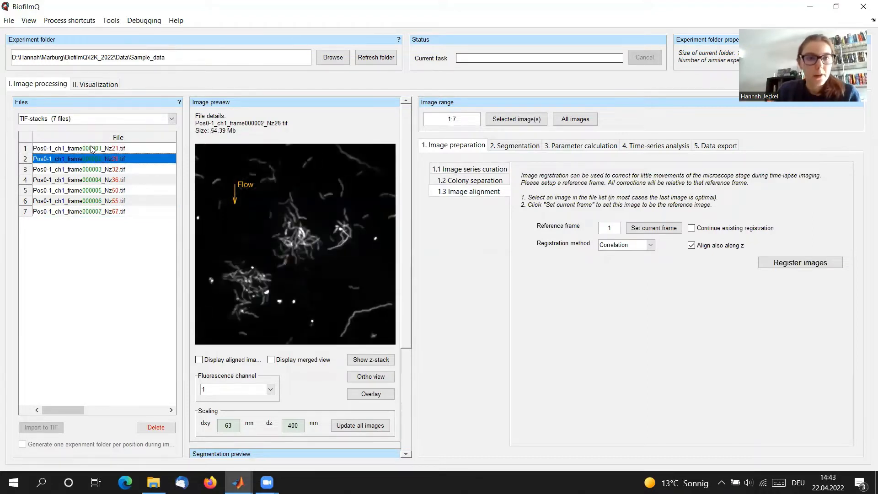
pyautogui.click(92, 150)
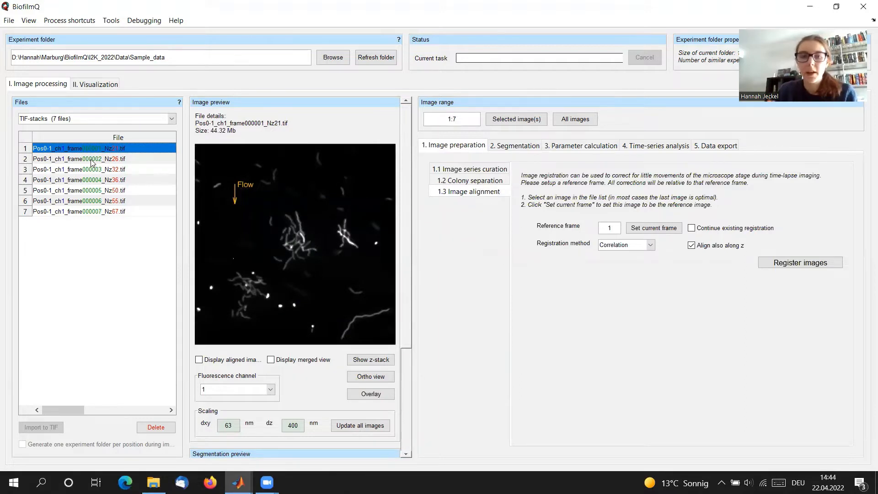
pyautogui.click(93, 161)
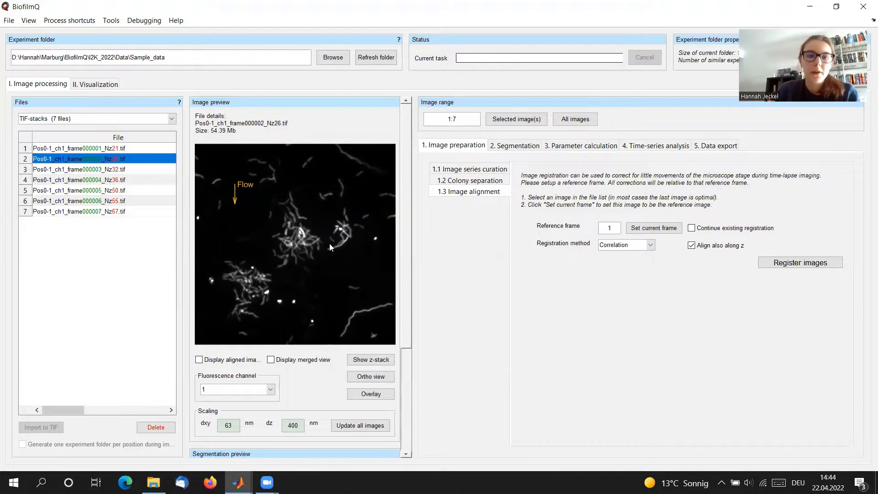
pyautogui.click(140, 170)
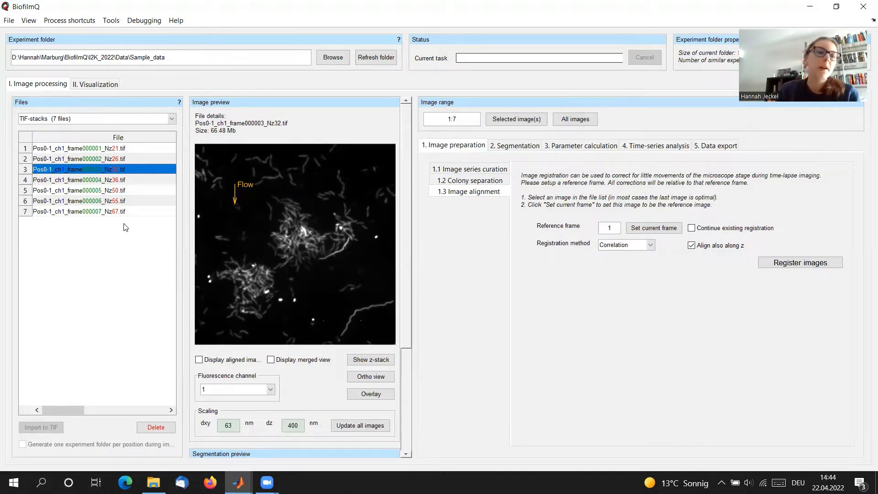
pyautogui.click(115, 213)
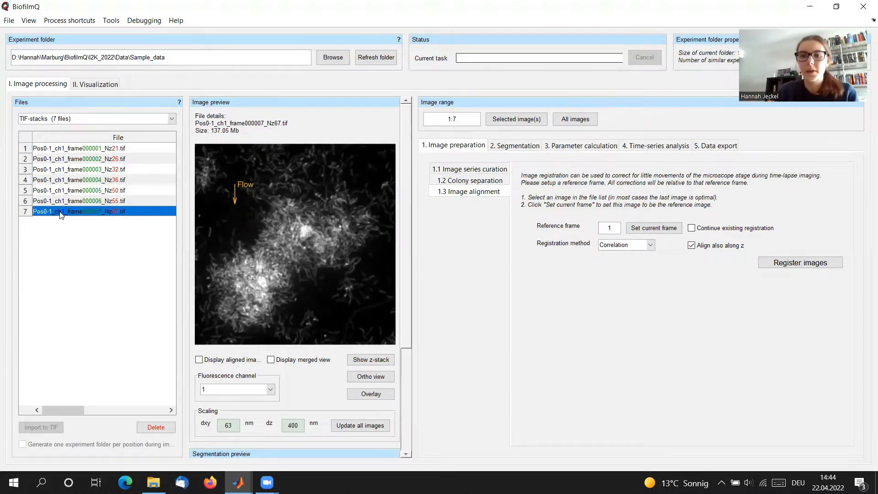
pyautogui.click(677, 231)
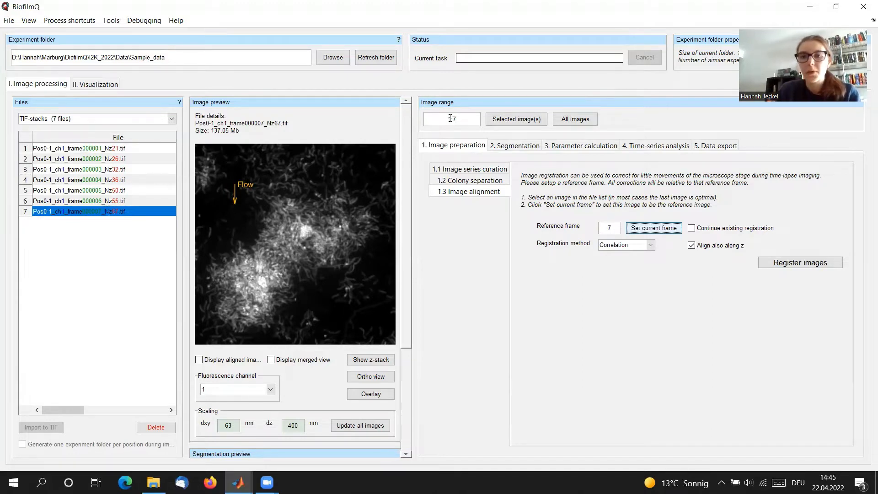
# Try limiting the image range to frame 4 and to frames 2, 4 and 6, and restore it to all images
pyautogui.click(127, 180)
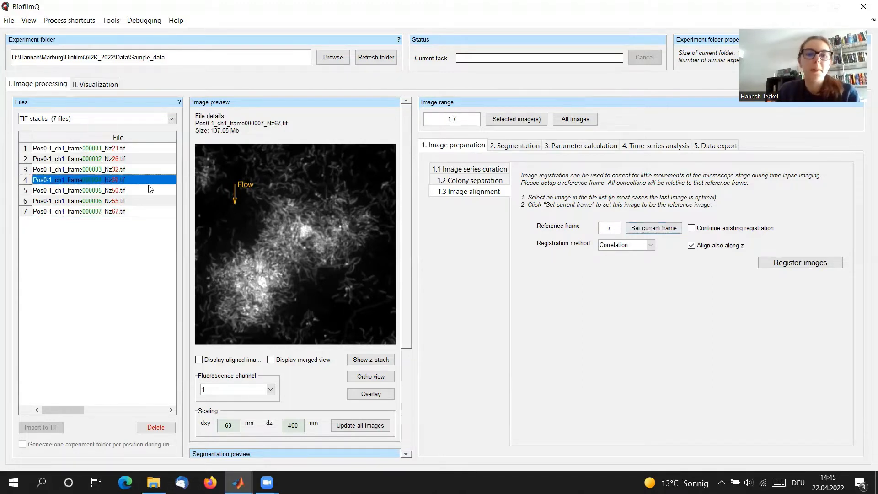
pyautogui.click(524, 120)
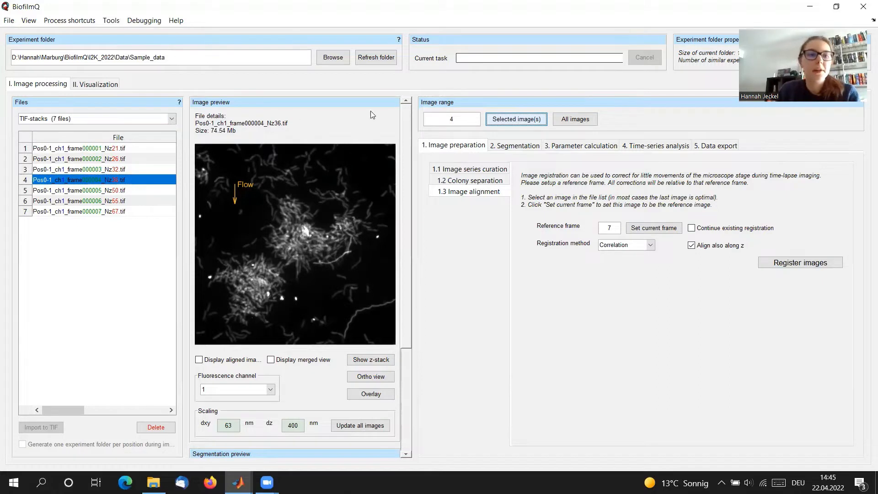
pyautogui.keyDown('ctrl'); pyautogui.click(112, 159); pyautogui.keyUp('ctrl')
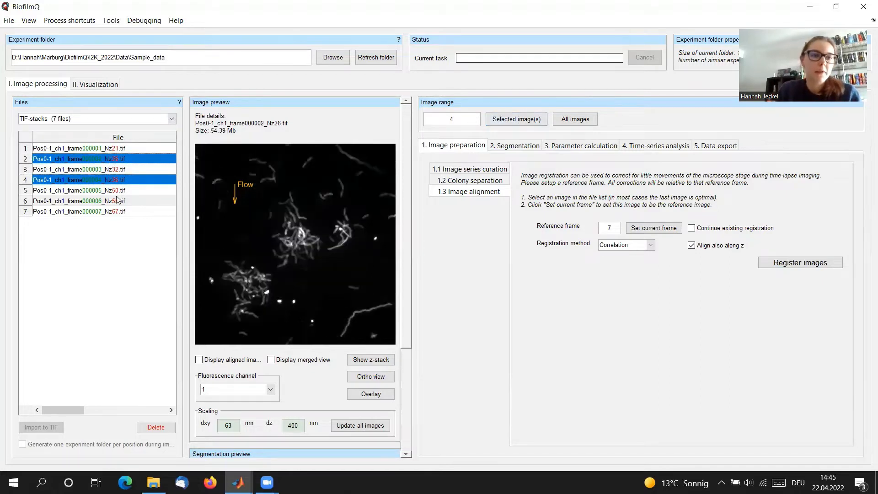
pyautogui.keyDown('ctrl'); pyautogui.click(114, 201); pyautogui.keyUp('ctrl')
pyautogui.click(526, 121)
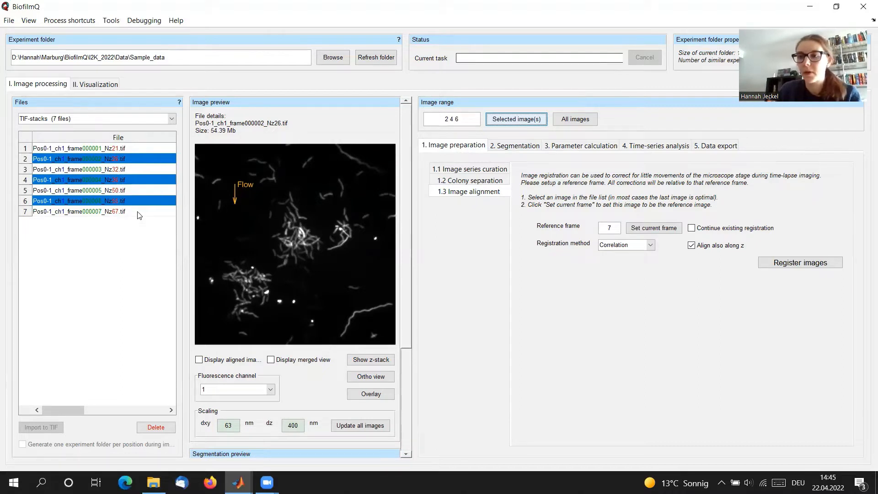
pyautogui.click(569, 122)
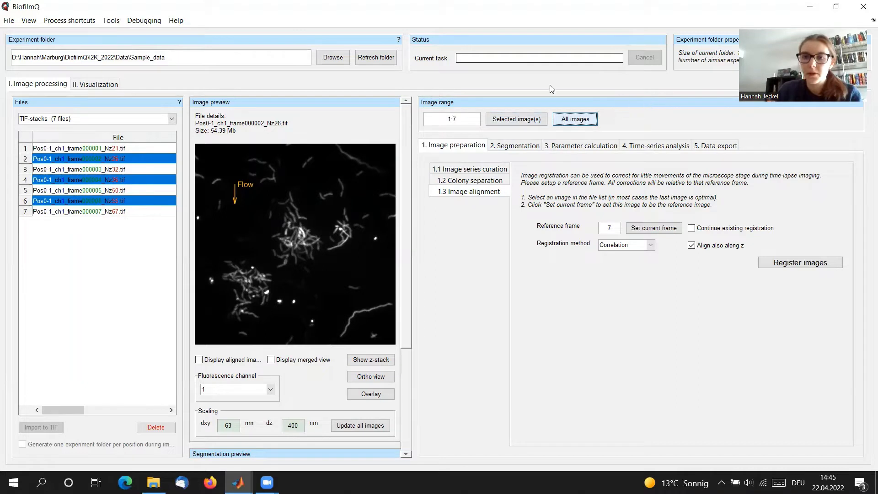
# Register all images to the reference frame, inspect the enlarged translation plot and close it
pyautogui.click(823, 265)
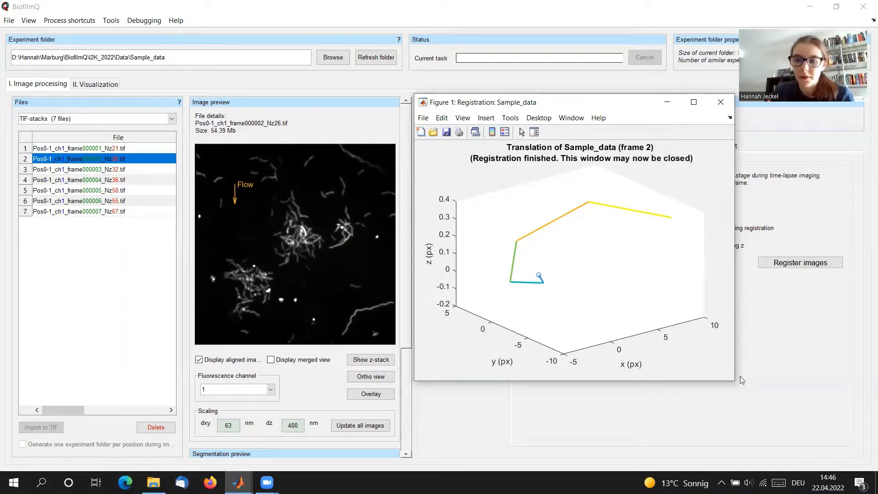
pyautogui.moveTo(733, 381); pyautogui.dragTo(767, 412)
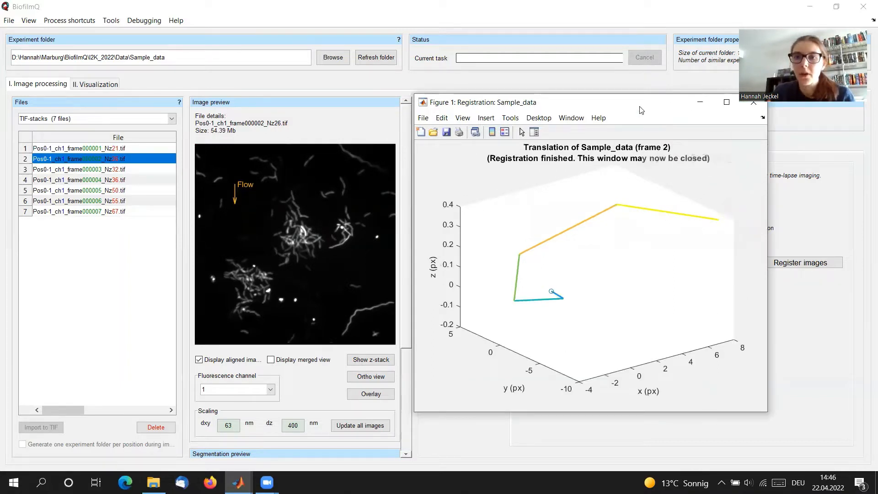
pyautogui.moveTo(511, 105); pyautogui.dragTo(380, 106)
pyautogui.click(627, 103)
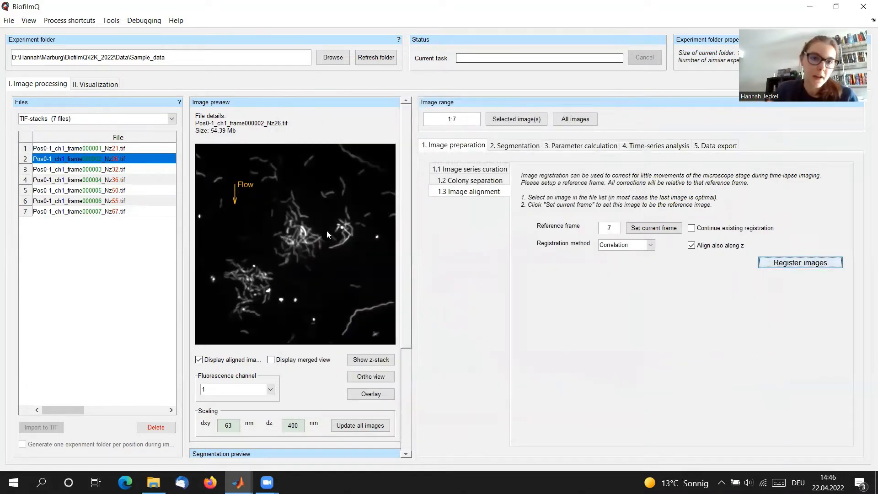
# Compare the aligned and unaligned previews of frame 2, leaving the aligned image displayed
pyautogui.click(201, 361)
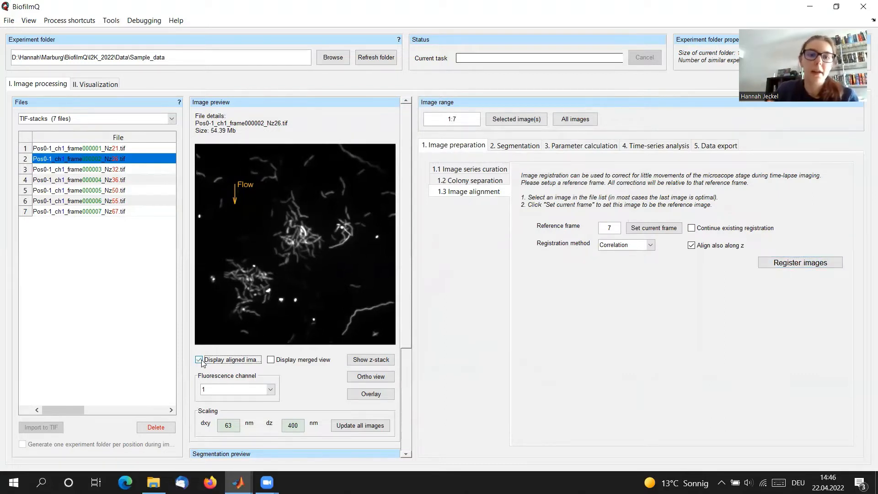
pyautogui.click(201, 362)
pyautogui.click(201, 361)
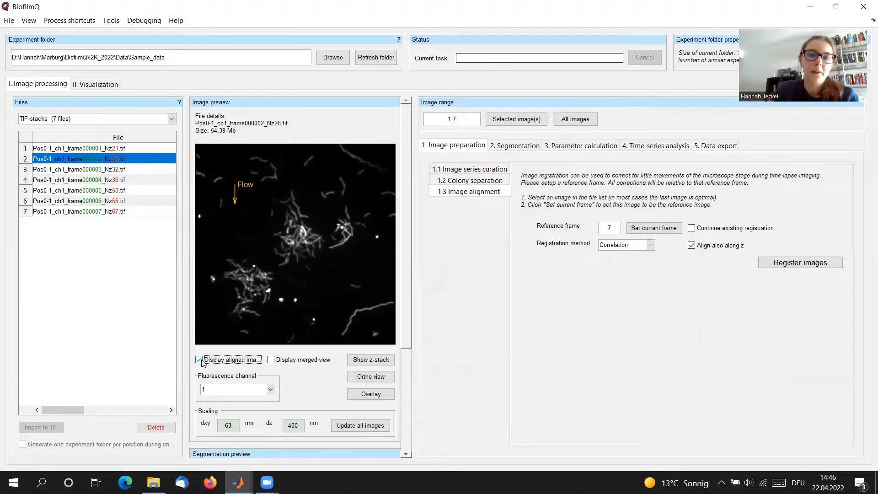
pyautogui.click(201, 361)
pyautogui.click(201, 361)
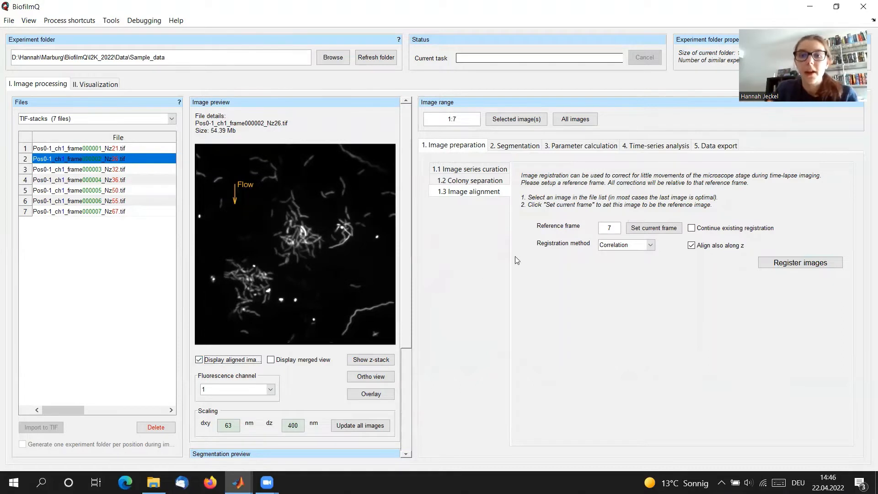
pyautogui.click(518, 146)
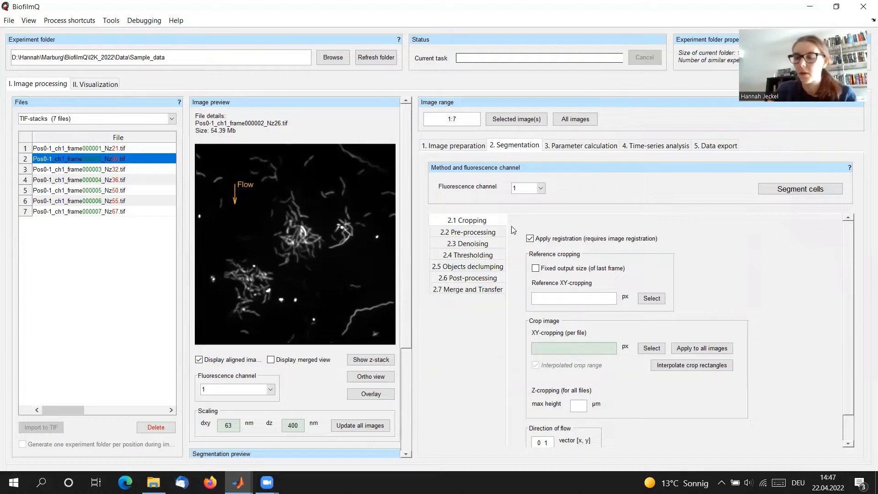
pyautogui.click(122, 213)
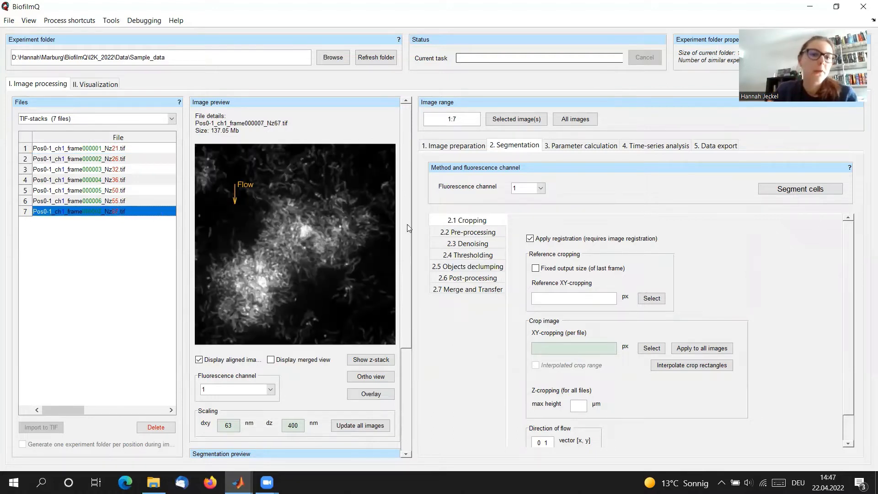
pyautogui.click(654, 349)
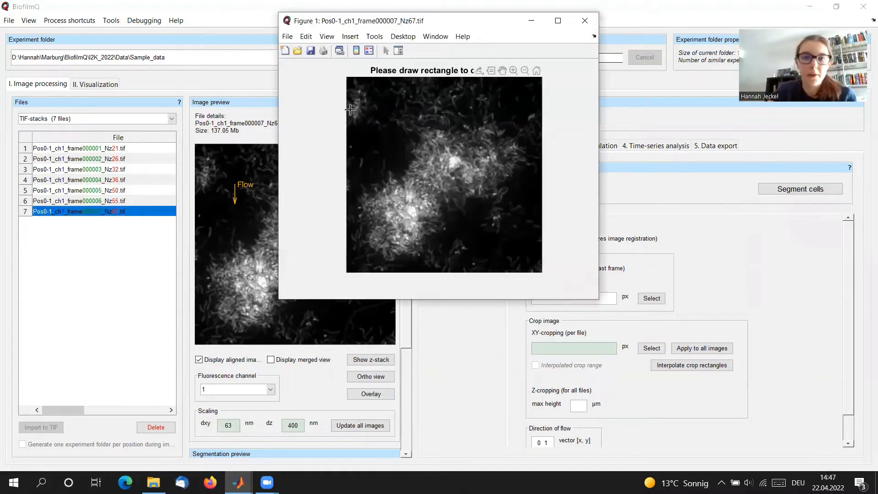
pyautogui.moveTo(350, 110); pyautogui.dragTo(530, 265)
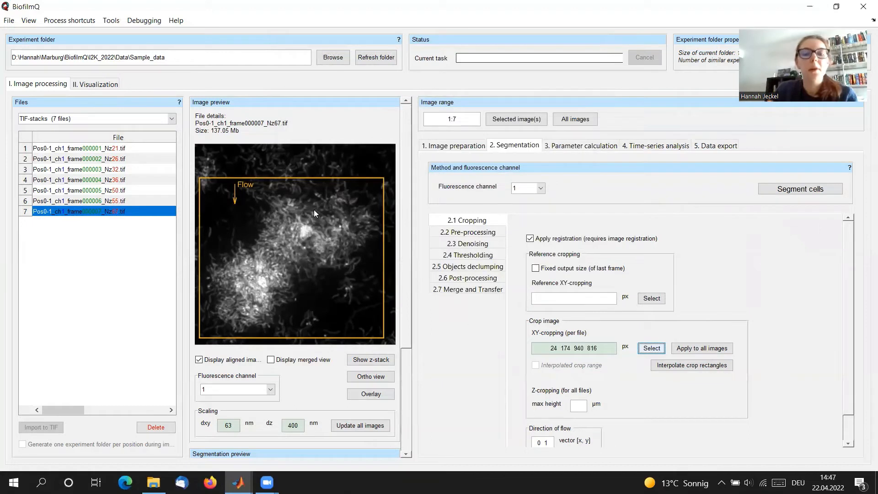
pyautogui.click(702, 348)
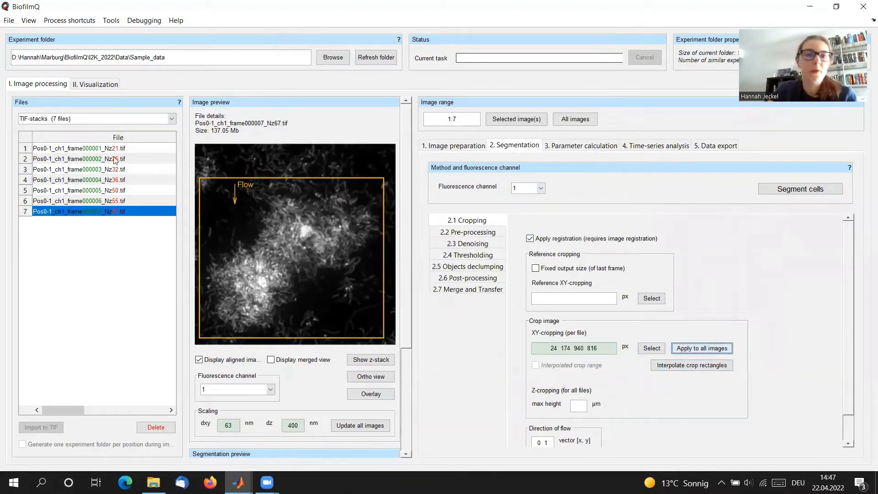
# Check the crop rectangle on frames 5 and 3 and return to frame 7
pyautogui.click(100, 191)
pyautogui.click(108, 170)
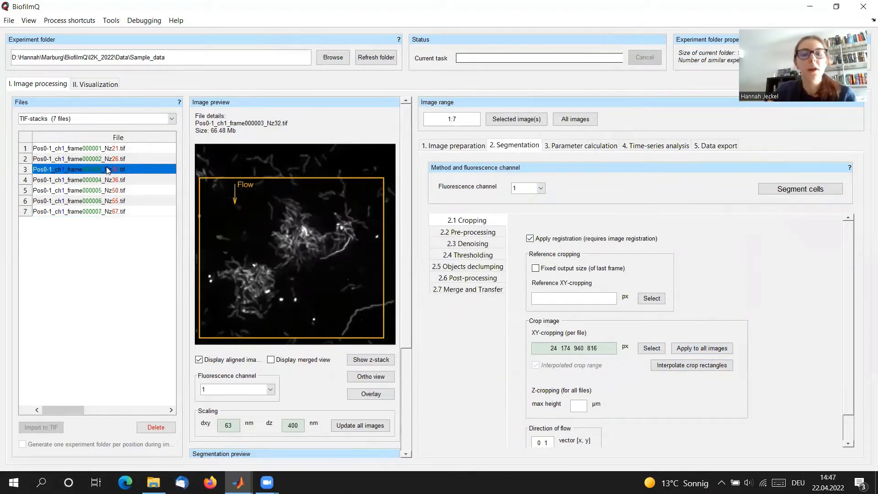
pyautogui.click(98, 213)
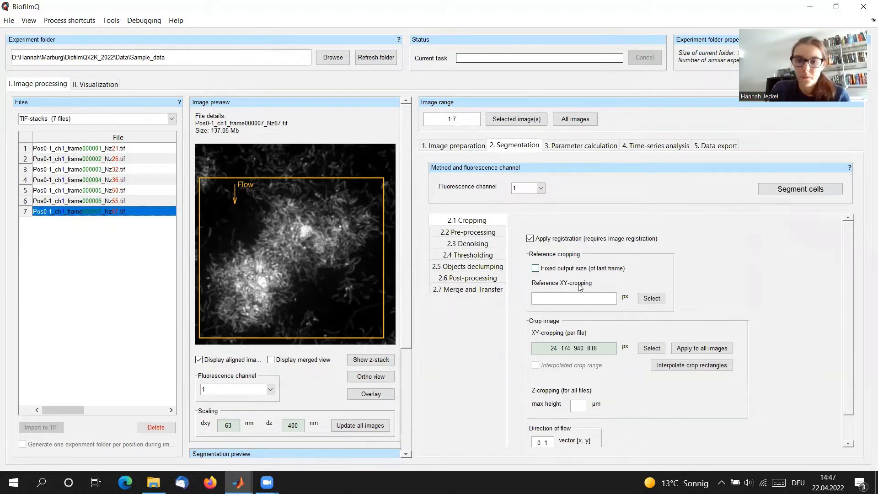
# Review the segmentation pre-processing and denoising options, and select the xy value of the convolution kernel size
pyautogui.click(481, 232)
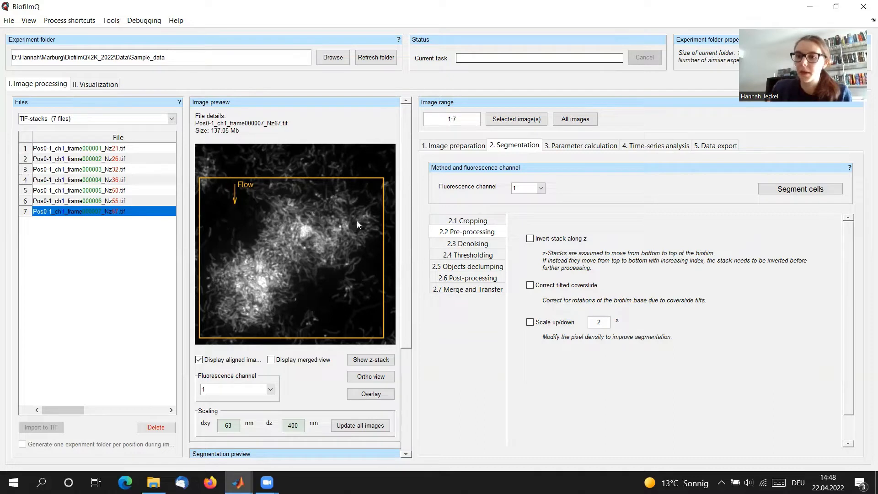
pyautogui.click(468, 242)
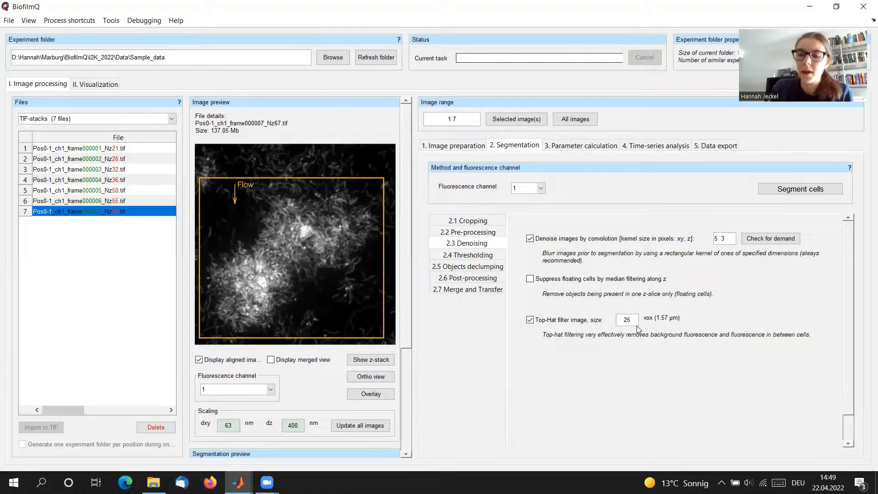
pyautogui.moveTo(639, 324)
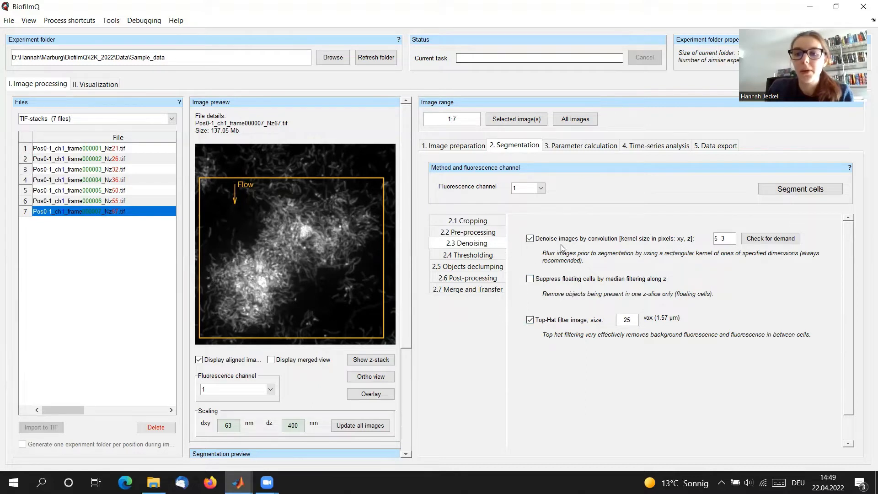
pyautogui.moveTo(585, 245)
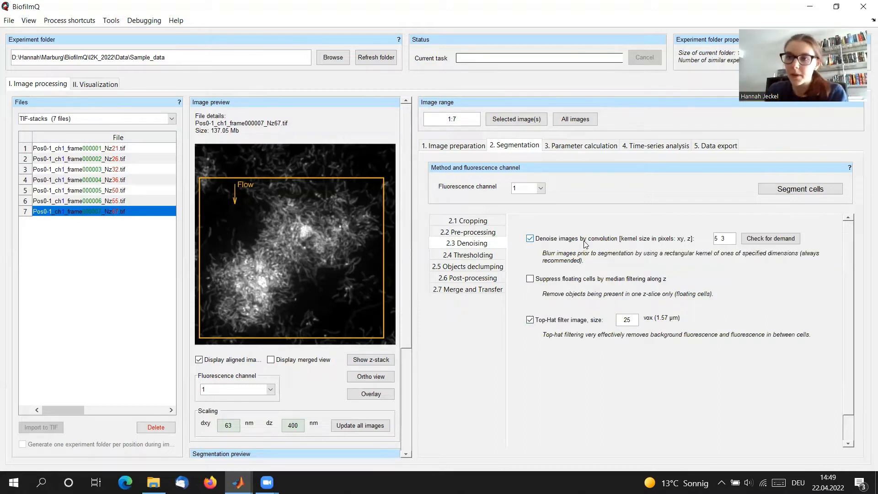
pyautogui.doubleClick(716, 238)
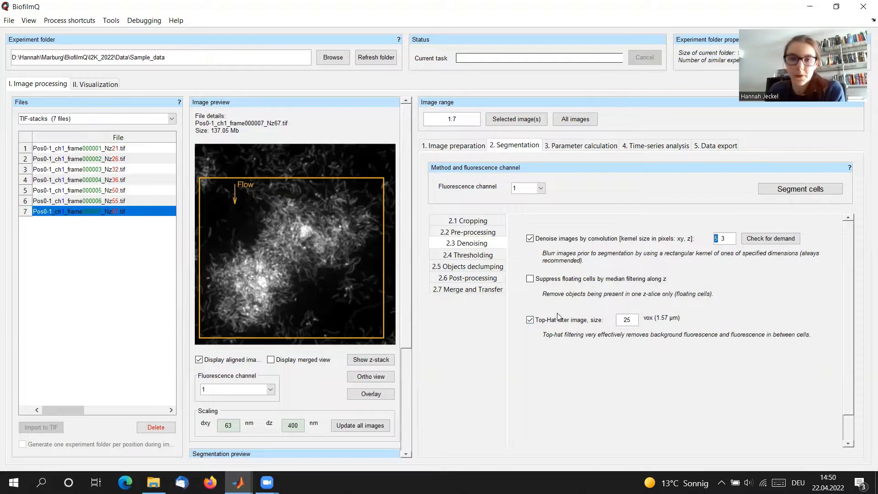
# Review the thresholding options for the Manual and Otsu methods, including Otsu's number of classes, keeping Otsu with 2 classes
pyautogui.click(481, 256)
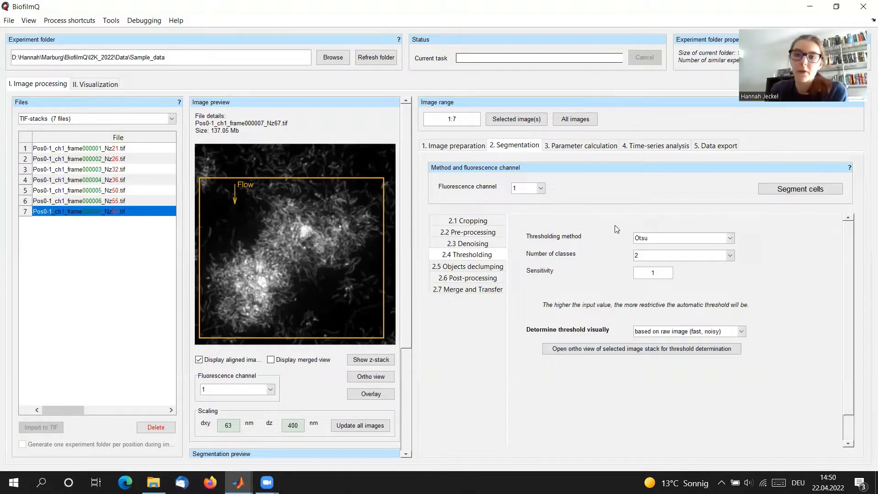
pyautogui.click(660, 238)
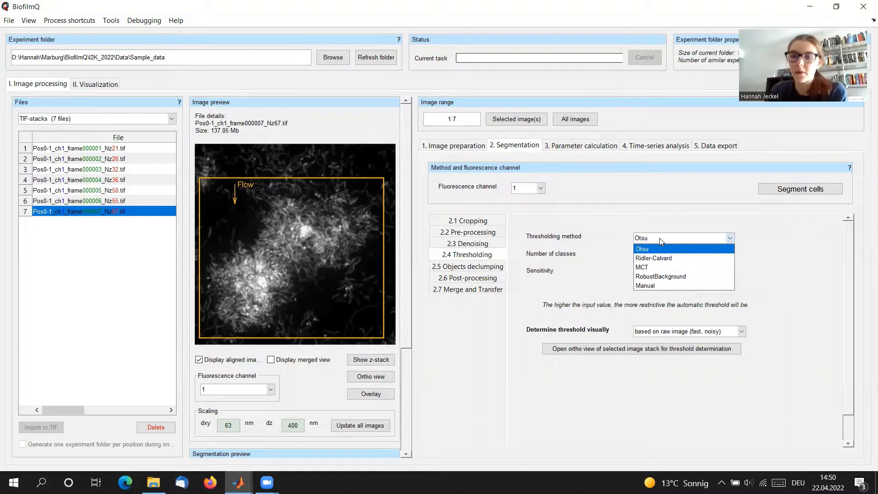
pyautogui.click(647, 286)
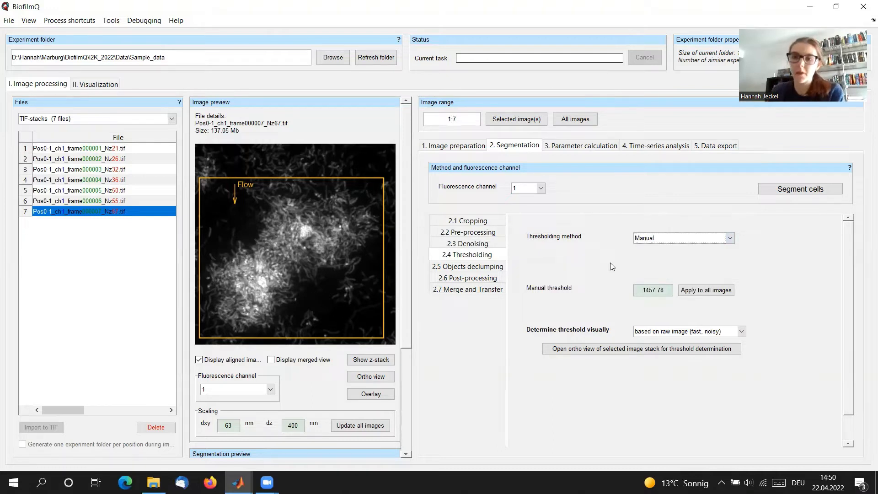
pyautogui.click(669, 291)
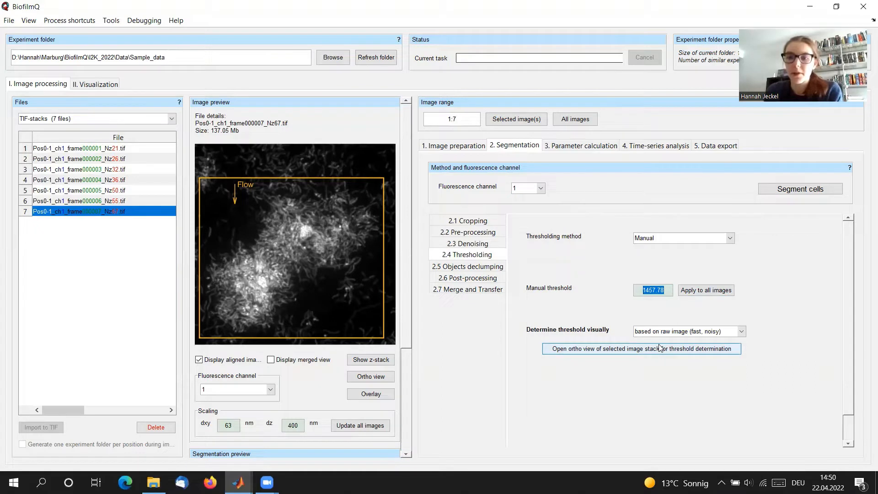
pyautogui.click(715, 238)
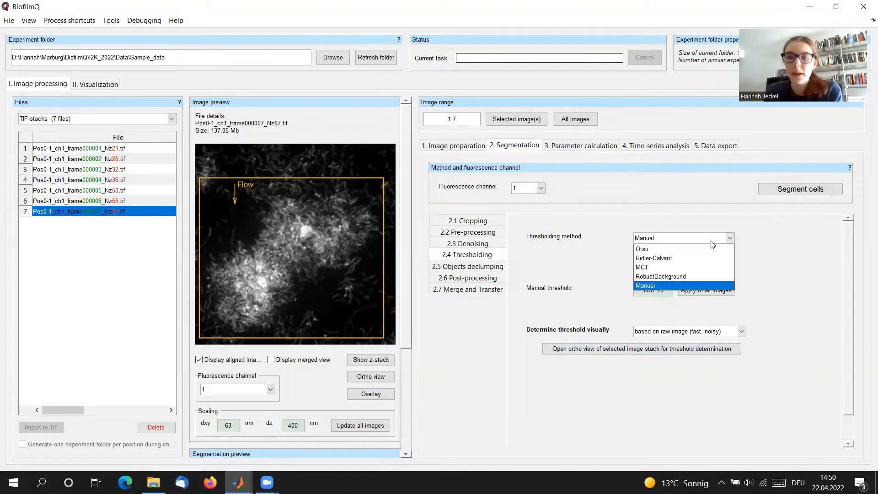
pyautogui.click(686, 250)
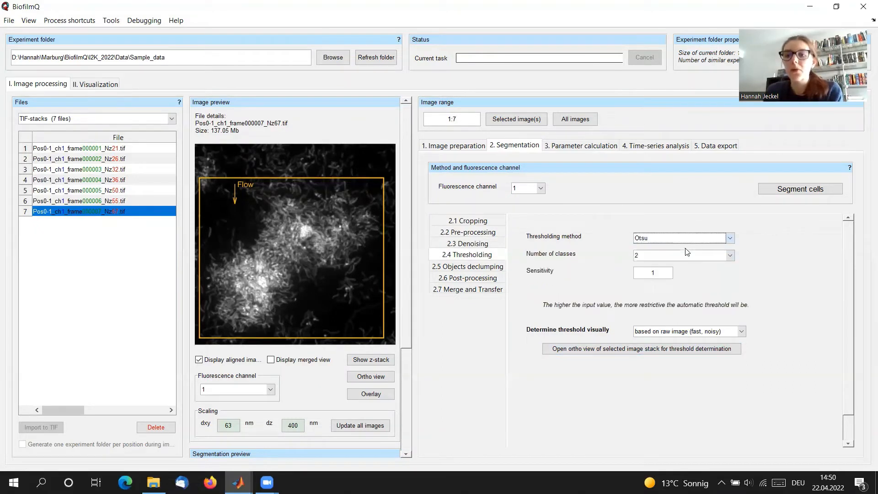
pyautogui.click(730, 257)
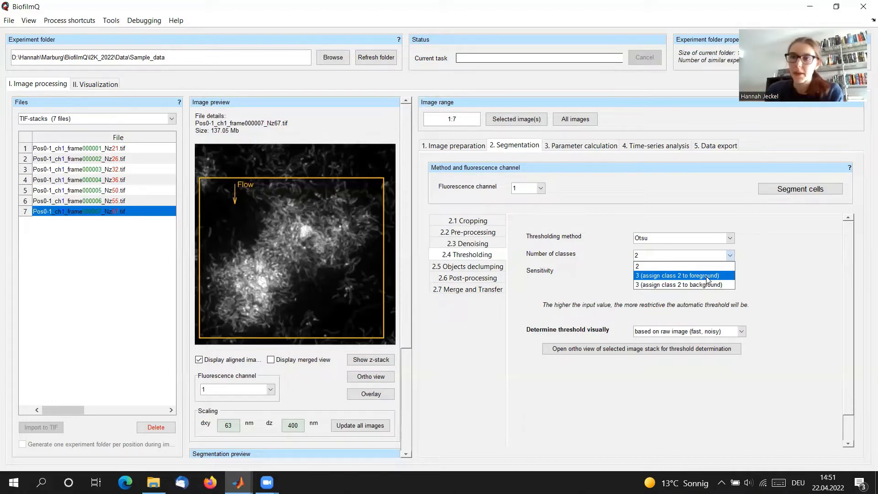
pyautogui.click(770, 281)
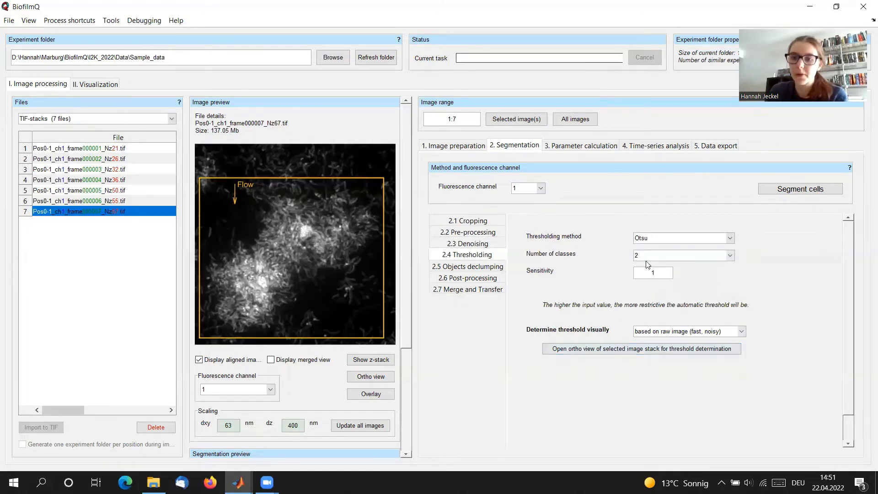
# Set the thresholding method to Manual and open the frame 7 ortho view for threshold determination after image processing
pyautogui.click(665, 241)
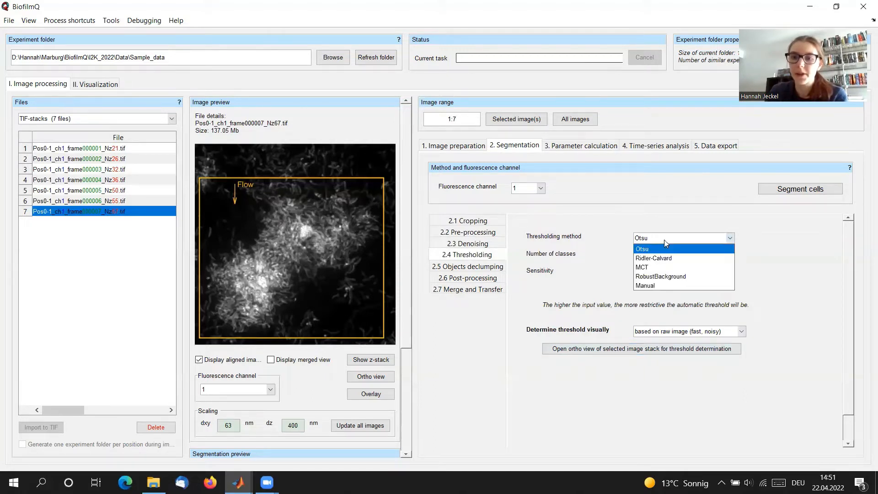
pyautogui.click(646, 286)
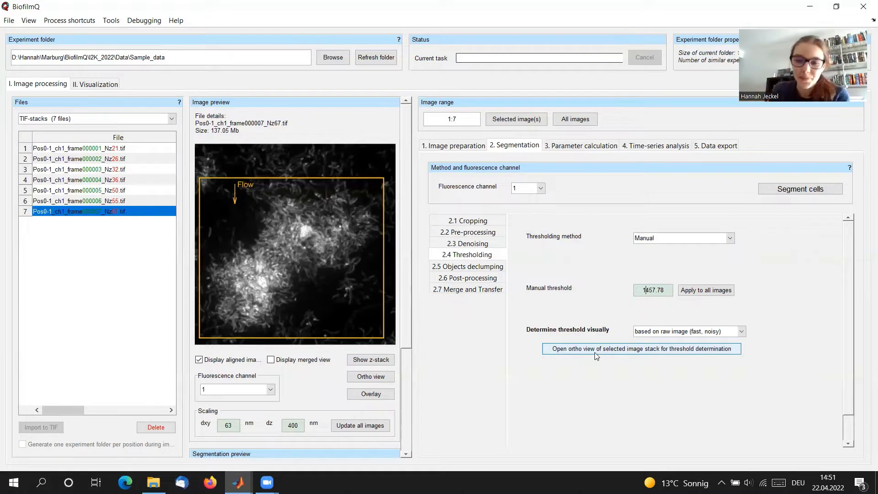
pyautogui.click(741, 332)
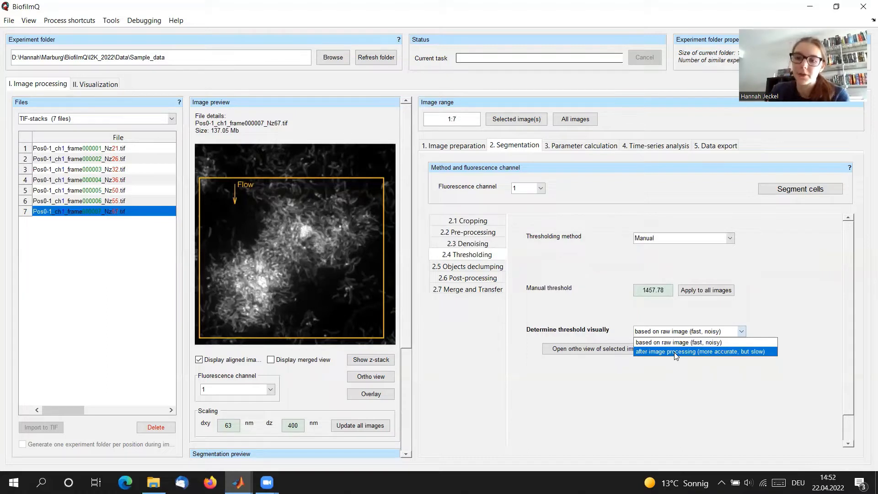
pyautogui.click(642, 352)
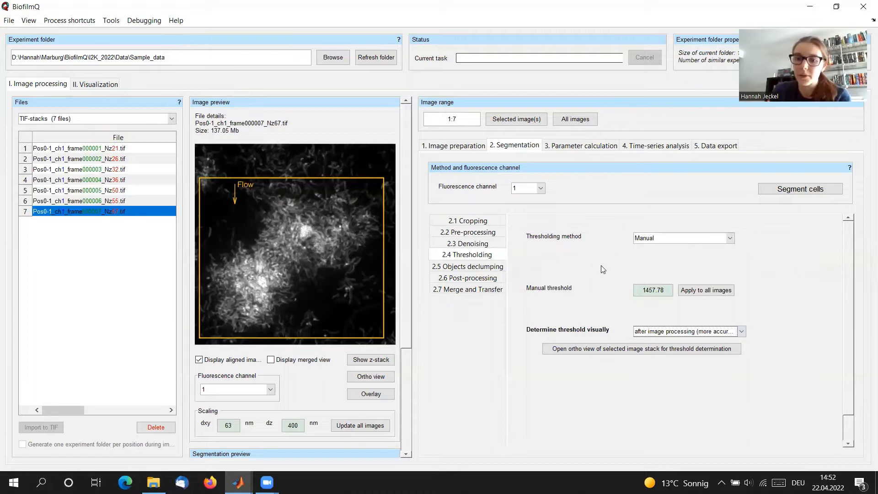
pyautogui.click(571, 352)
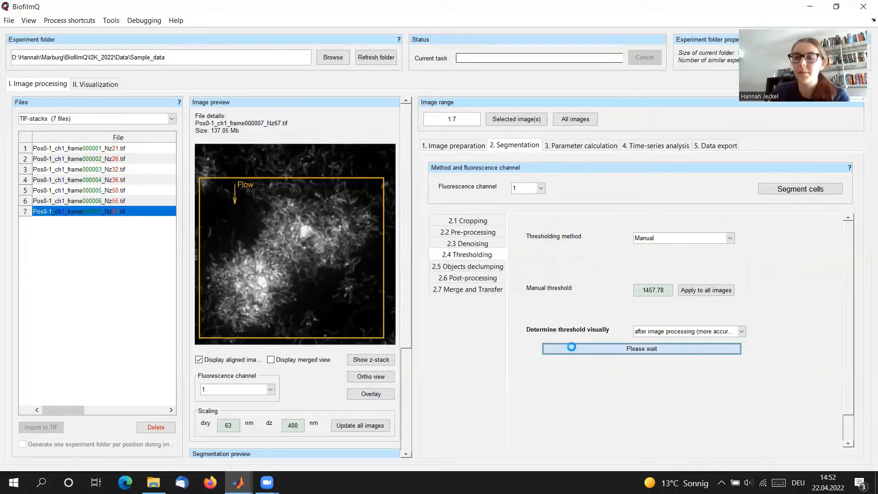
# Check the denoising settings and the processing progress in the MATLAB Command Window, and return to BiofilmQ
pyautogui.click(492, 244)
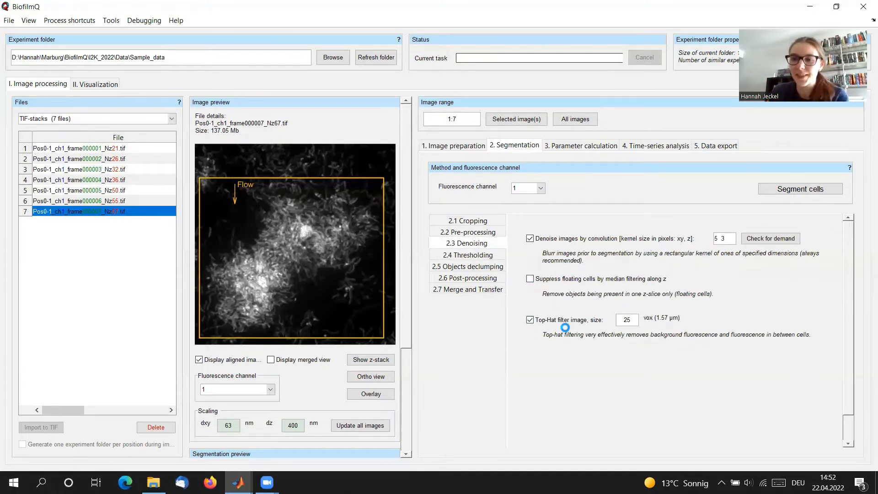
pyautogui.click(238, 483)
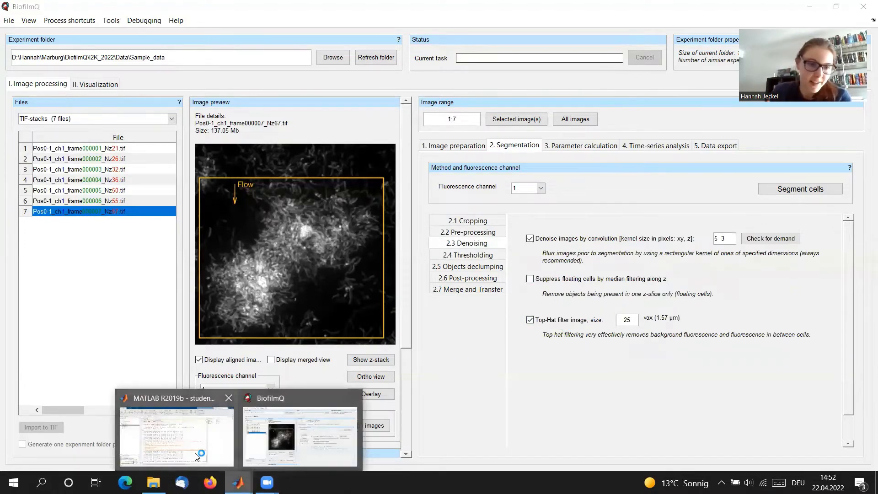
pyautogui.click(196, 456)
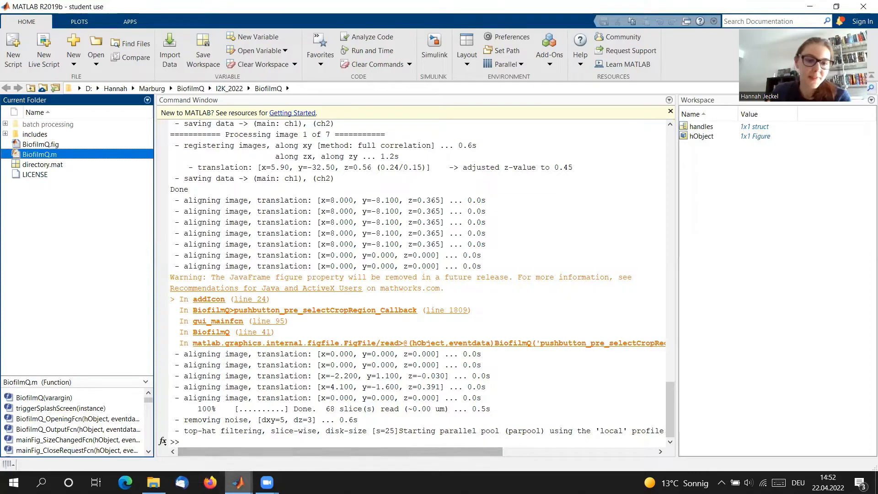
pyautogui.click(238, 483)
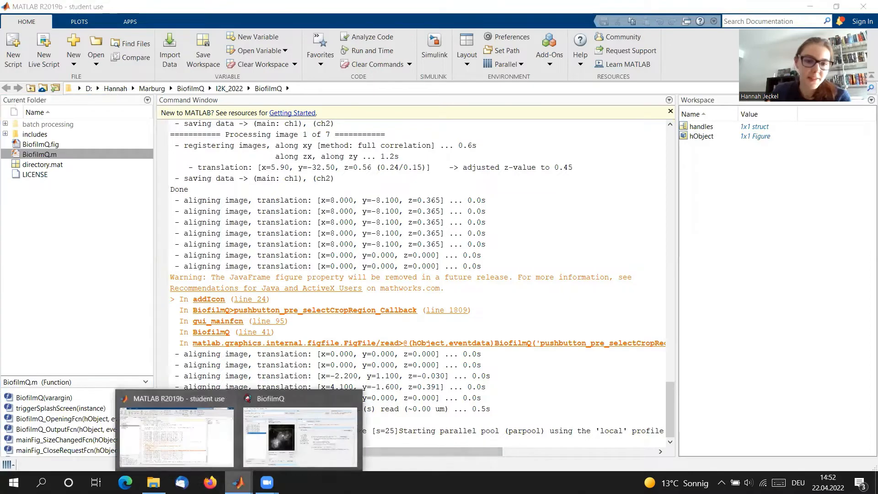
pyautogui.click(321, 456)
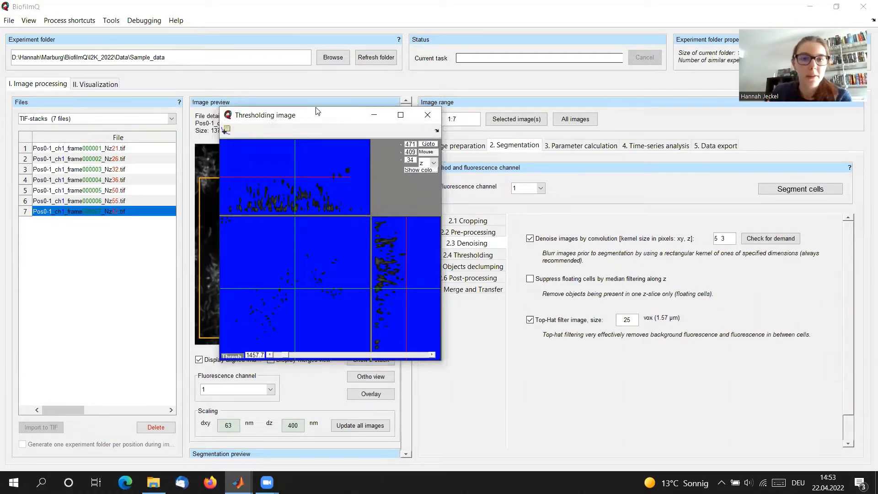
# Enlarge the Thresholding image window and browse the z-slices down to slice 7 to inspect the thresholded cells
pyautogui.moveTo(317, 109); pyautogui.dragTo(250, 45)
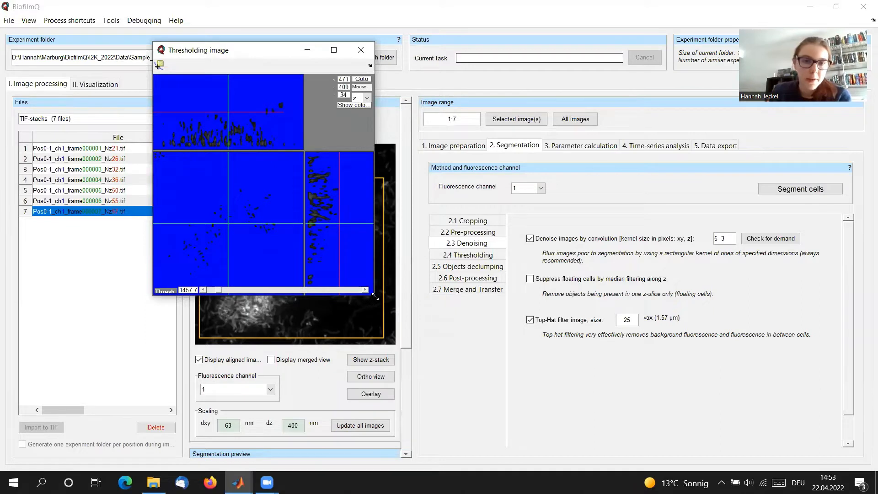
pyautogui.moveTo(375, 297); pyautogui.dragTo(550, 444)
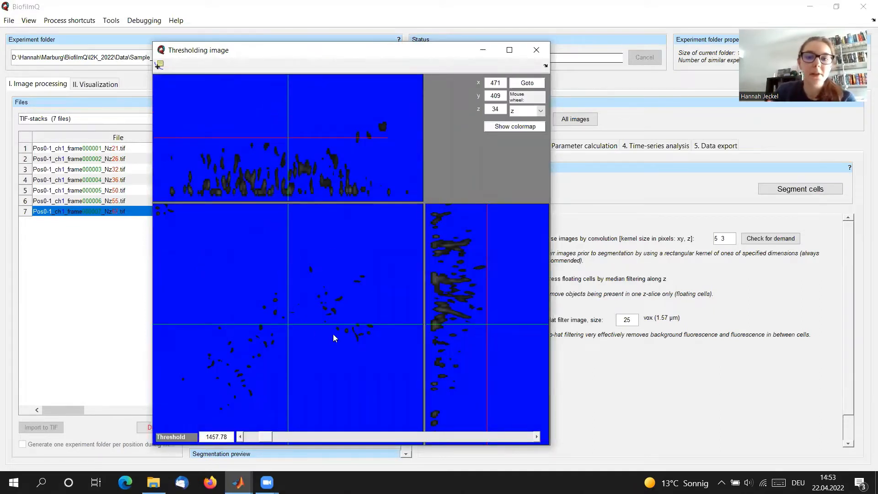
pyautogui.scroll(-20, 336, 275)
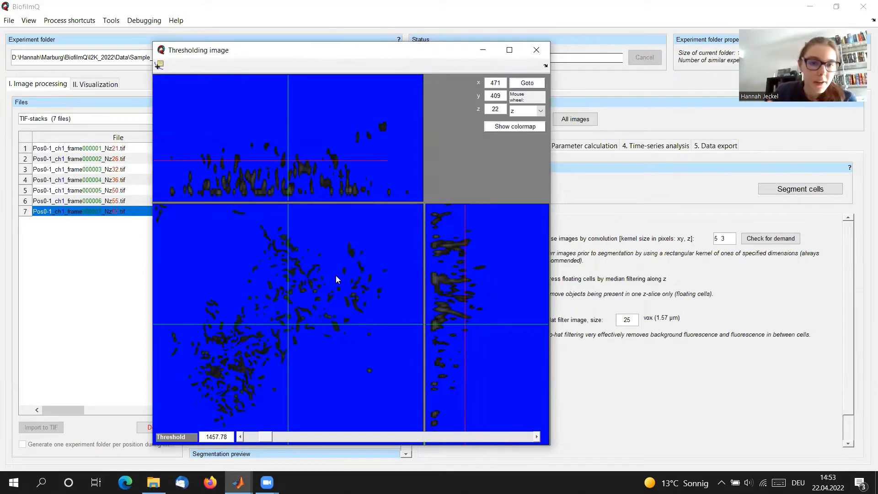
pyautogui.scroll(-3, 336, 279)
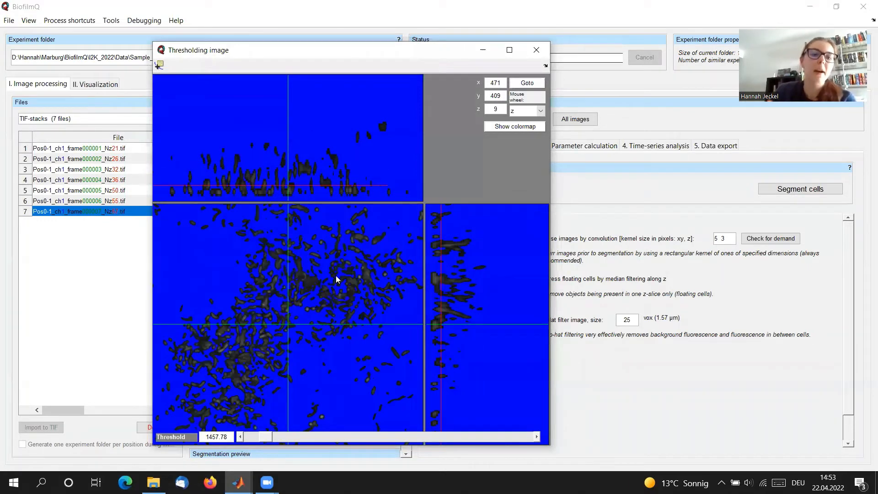
pyautogui.scroll(-4, 336, 279)
pyautogui.scroll(2, 335, 279)
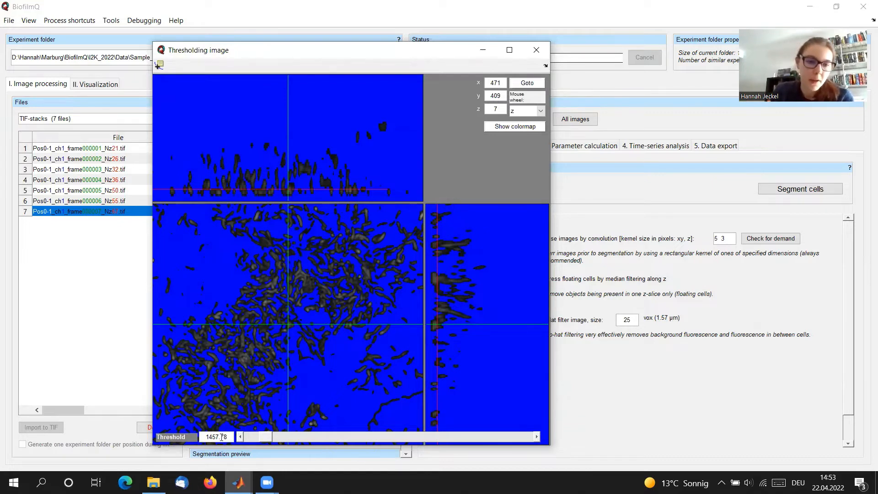
# Set the threshold in the thresholding view to 1000
pyautogui.doubleClick(208, 437)
pyautogui.moveTo(228, 437); pyautogui.dragTo(185, 440)
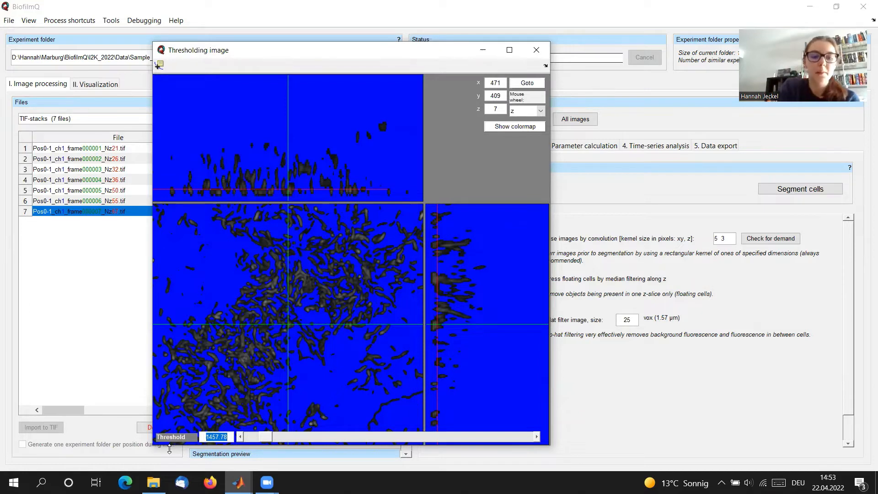
pyautogui.write('1000')
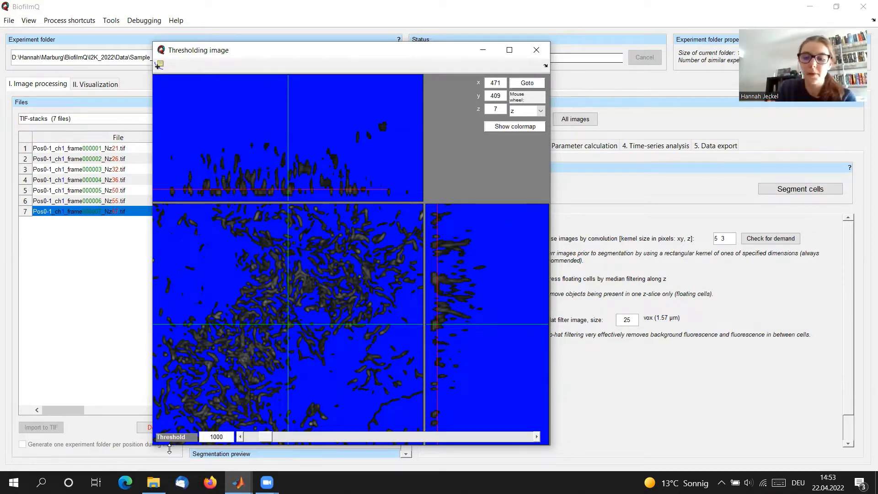
pyautogui.press('Return')
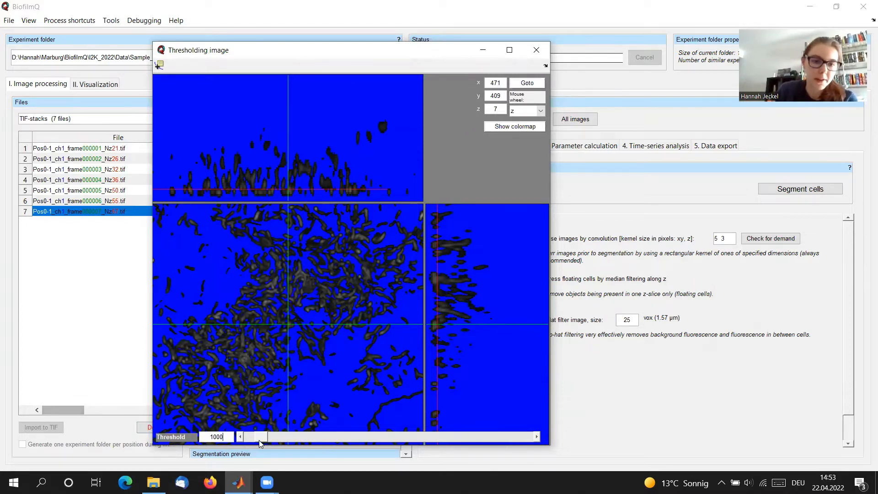
# Try lower thresholds such as 920.0815 and 769.9538 in the thresholding view, going down to 0
pyautogui.click(240, 437)
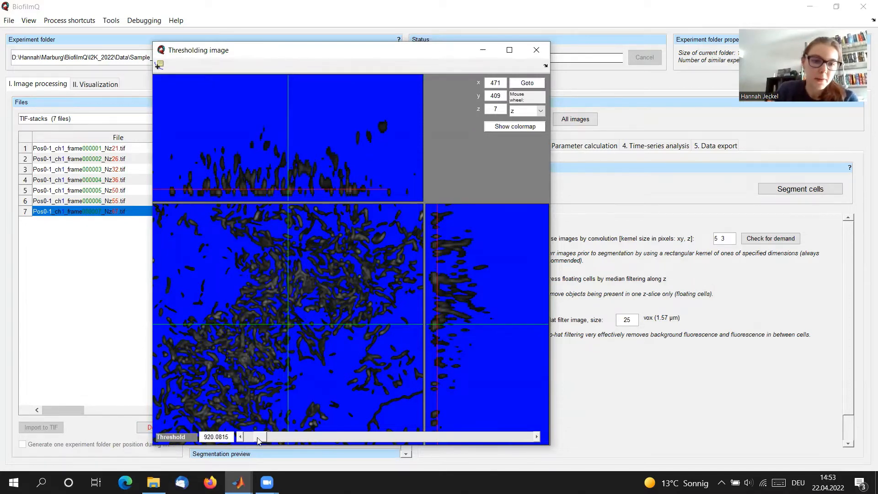
pyautogui.moveTo(259, 437)
pyautogui.mouseDown()
pyautogui.moveTo(274, 439)
pyautogui.moveTo(256, 440)
pyautogui.mouseUp()
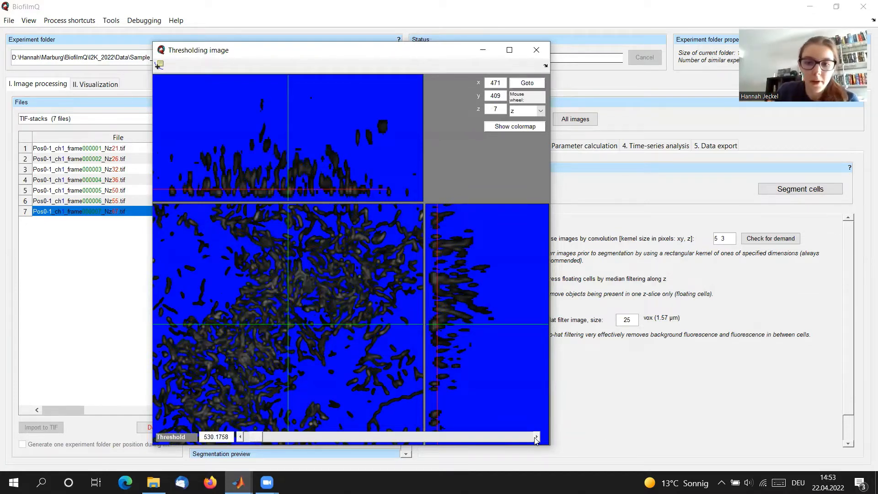
pyautogui.click(536, 436)
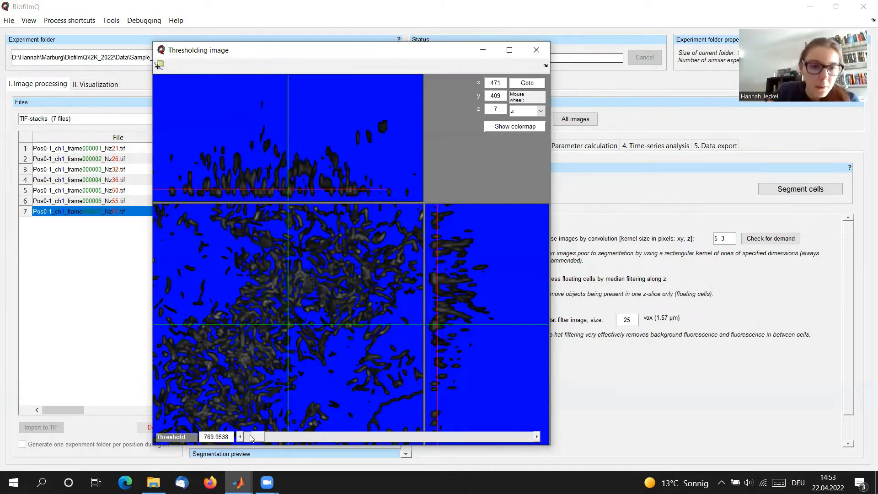
pyautogui.moveTo(251, 438); pyautogui.dragTo(244, 438)
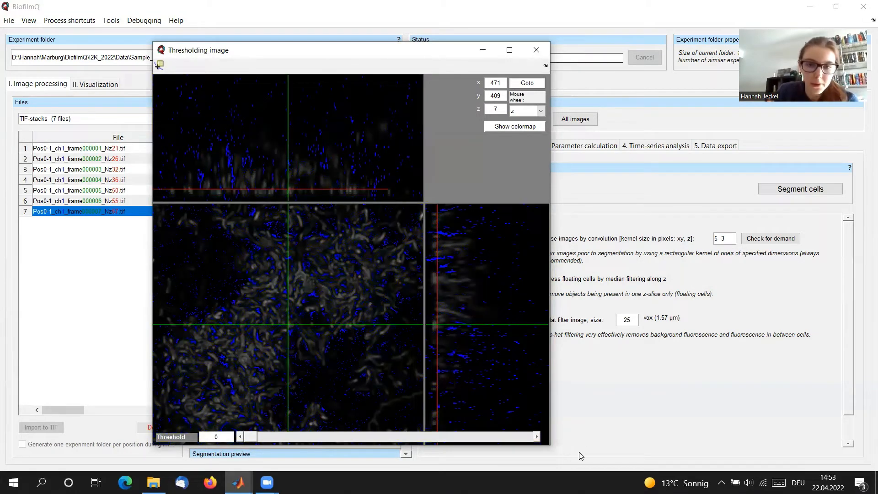
# Raise the threshold gradually to 586.124 and close the thresholding view to take it over as the manual threshold
pyautogui.click(537, 436)
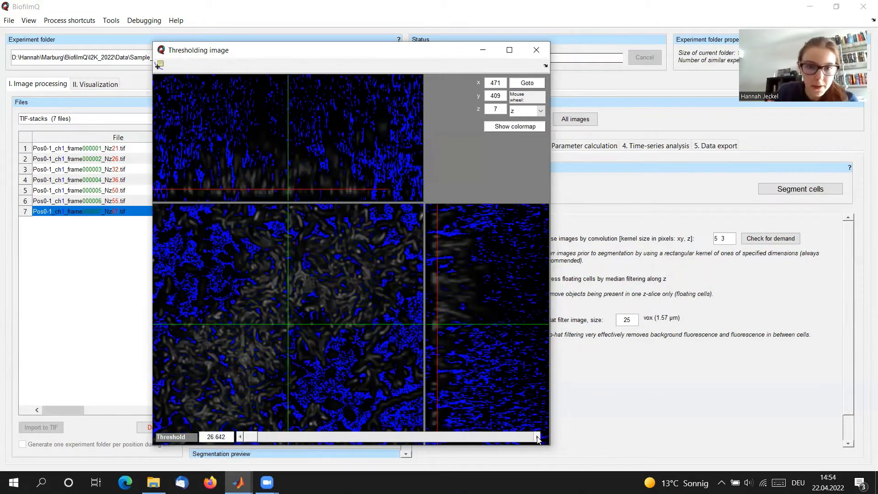
pyautogui.click(537, 436)
pyautogui.click(537, 436)
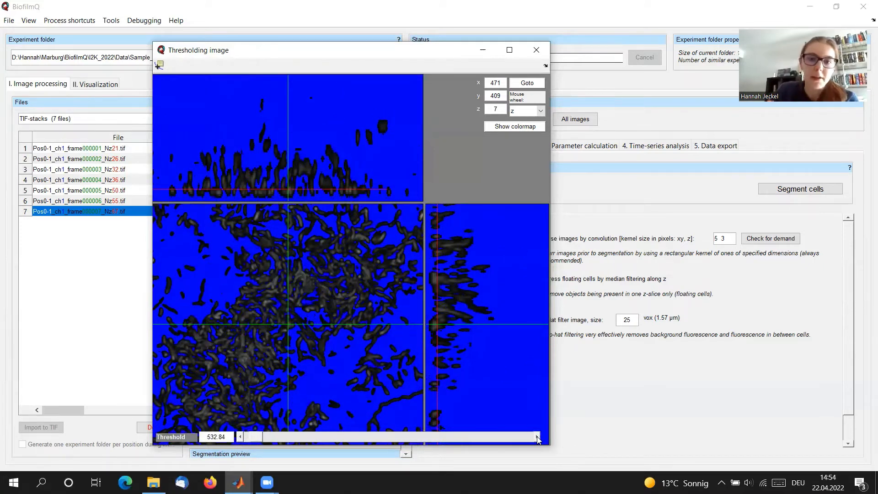
pyautogui.click(537, 436)
pyautogui.click(537, 436)
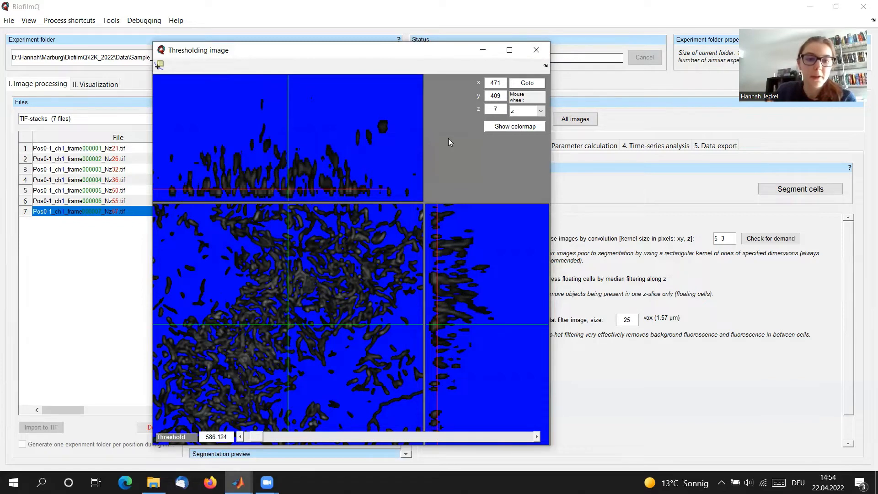
pyautogui.click(536, 49)
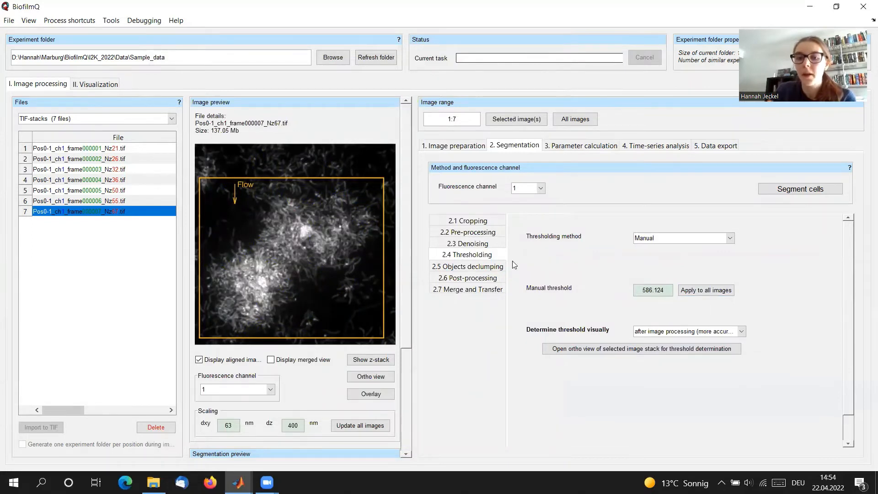
# Set the xy size of the denoising convolution kernel to 11 pixels, with 3 in z
pyautogui.click(476, 244)
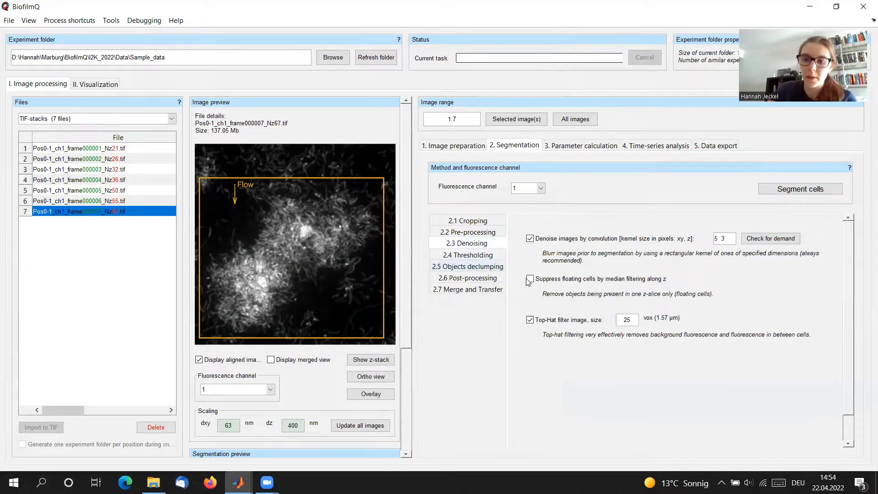
pyautogui.click(716, 238)
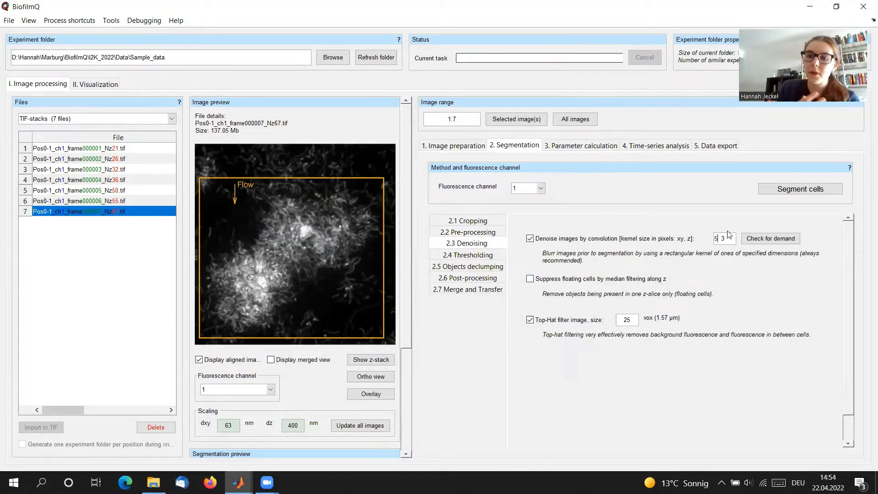
pyautogui.press('BackSpace')
pyautogui.write('11')
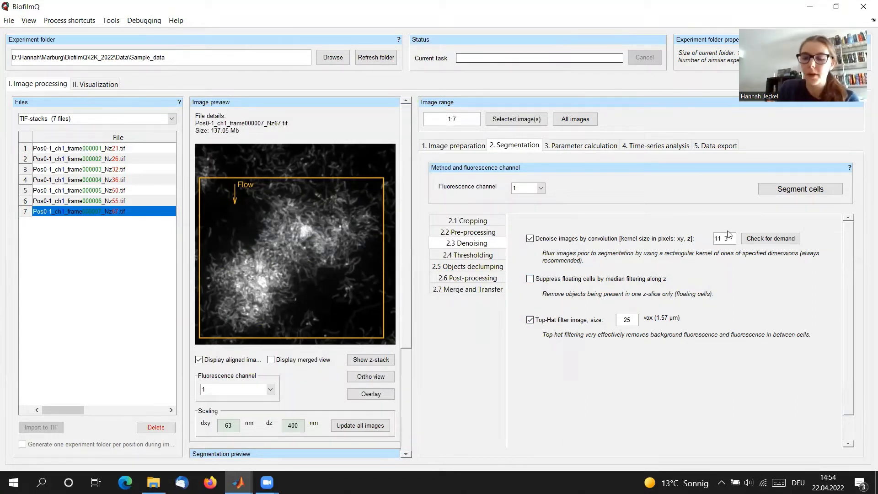
# Open the ortho view for threshold determination with the new kernel, enlarge it and browse the z-slices down to slice 9
pyautogui.click(481, 255)
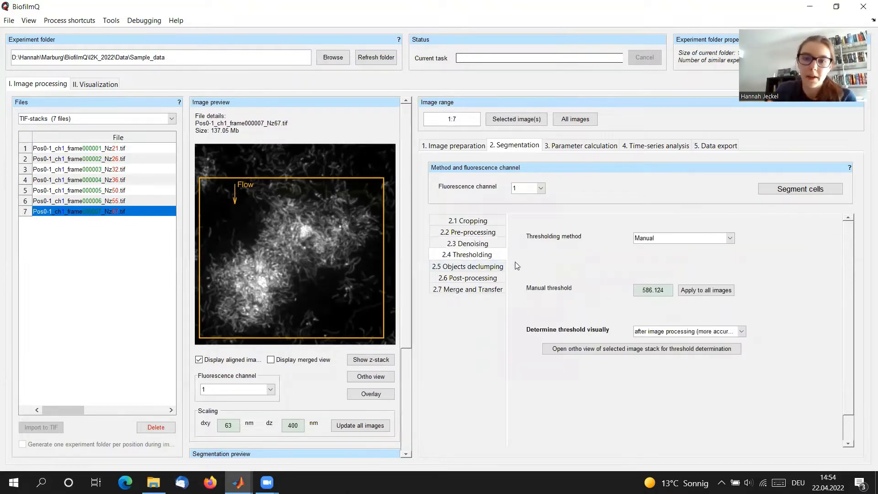
pyautogui.click(686, 349)
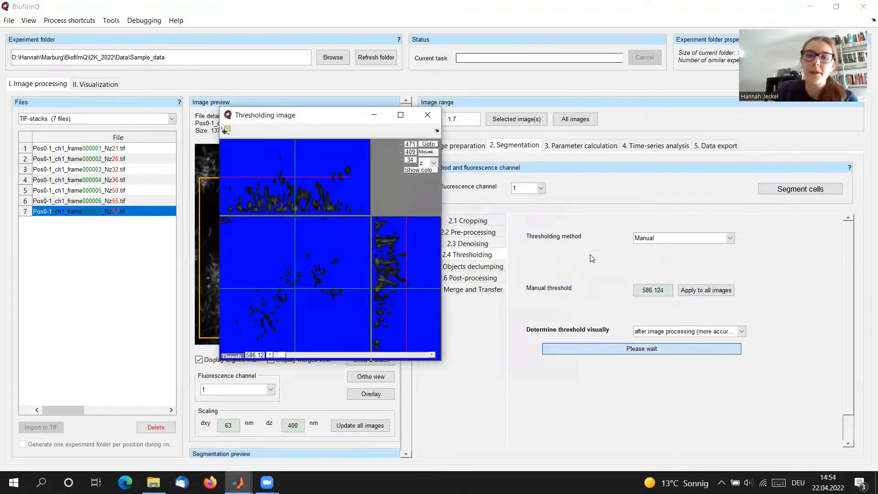
pyautogui.moveTo(310, 118); pyautogui.dragTo(164, 36)
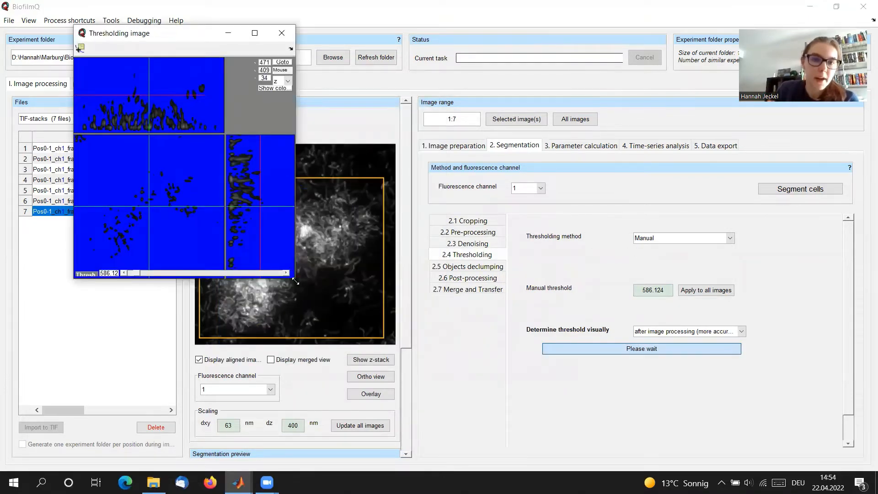
pyautogui.moveTo(296, 281); pyautogui.dragTo(504, 444)
pyautogui.scroll(-20, 271, 200)
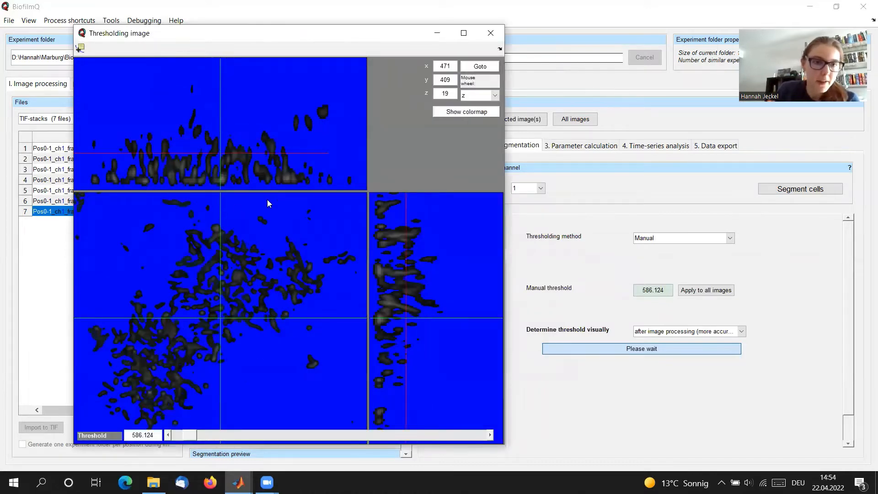
pyautogui.scroll(-4, 267, 199)
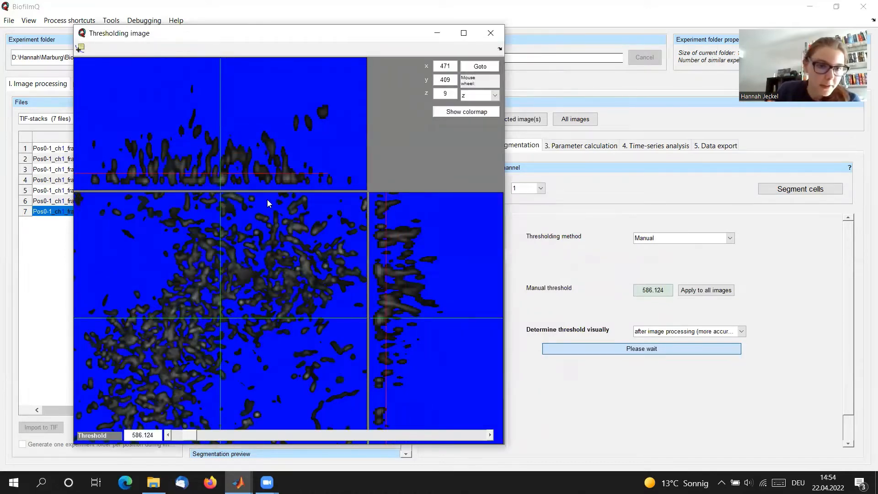
# Set the xy size of the denoising convolution kernel back to 5 pixels
pyautogui.click(557, 397)
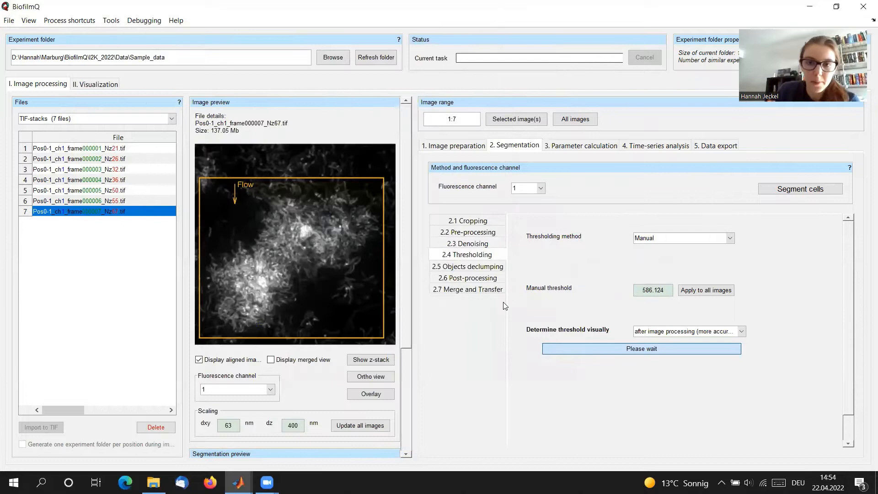
pyautogui.click(485, 244)
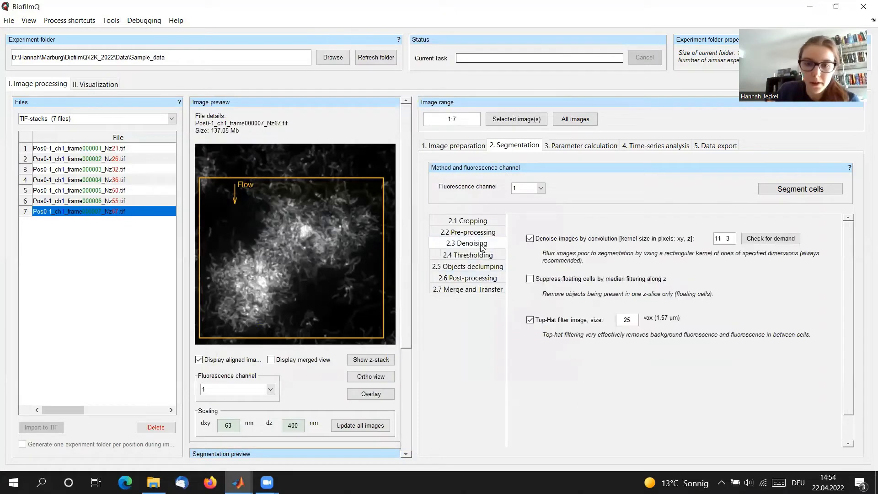
pyautogui.doubleClick(717, 238)
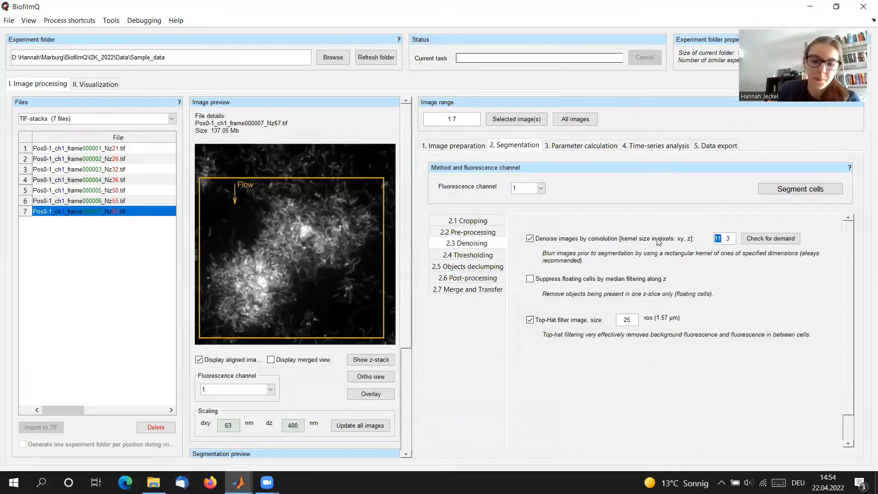
pyautogui.write('5')
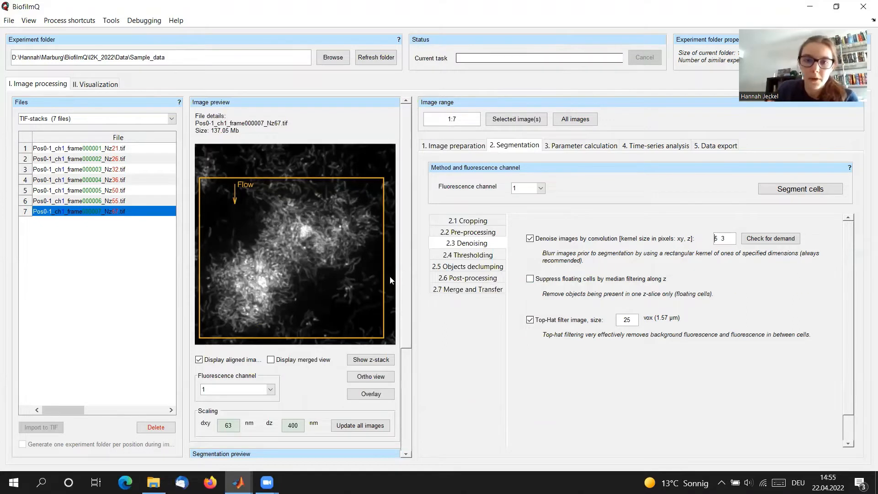
# Open a second thresholding ortho view with the 5 3 kernel and enlarge it beside the first view
pyautogui.click(449, 255)
pyautogui.click(720, 352)
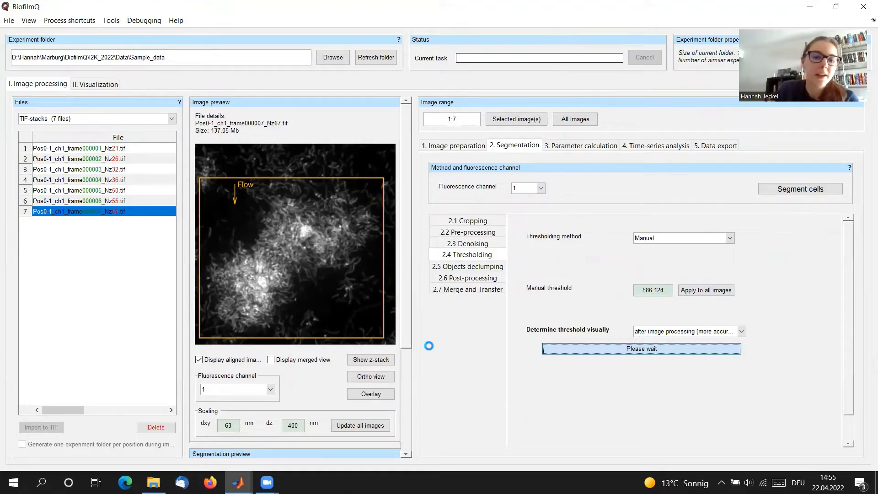
pyautogui.moveTo(238, 483)
pyautogui.click(392, 443)
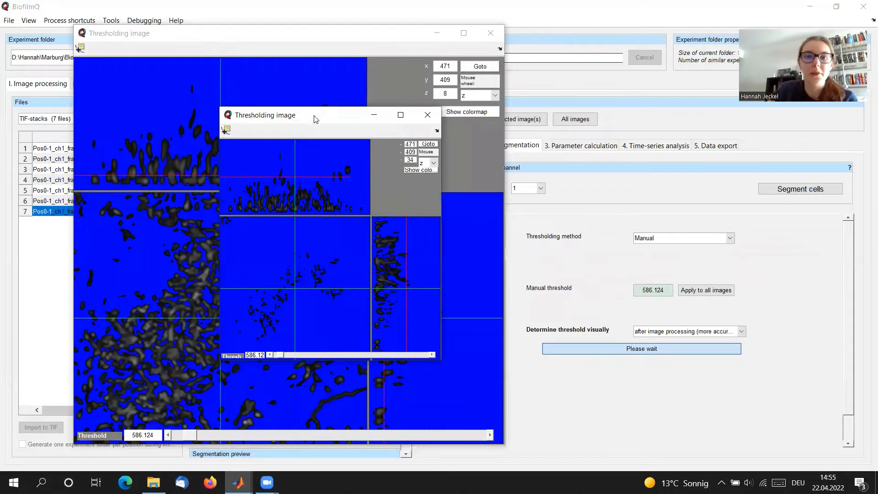
pyautogui.moveTo(314, 118); pyautogui.dragTo(519, 36)
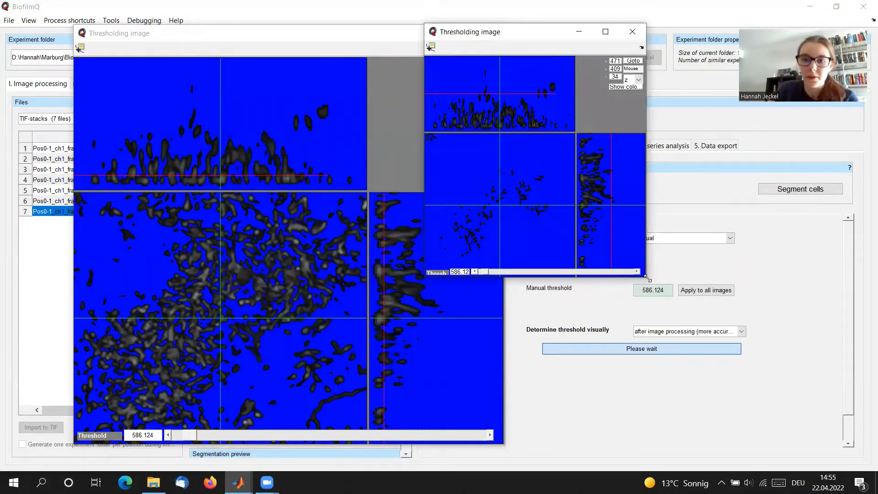
pyautogui.moveTo(646, 276); pyautogui.dragTo(837, 445)
# Browse the z-slices in both thresholding views down to slice 8 to compare the effect of the two kernel sizes
pyautogui.scroll(-7, 575, 312)
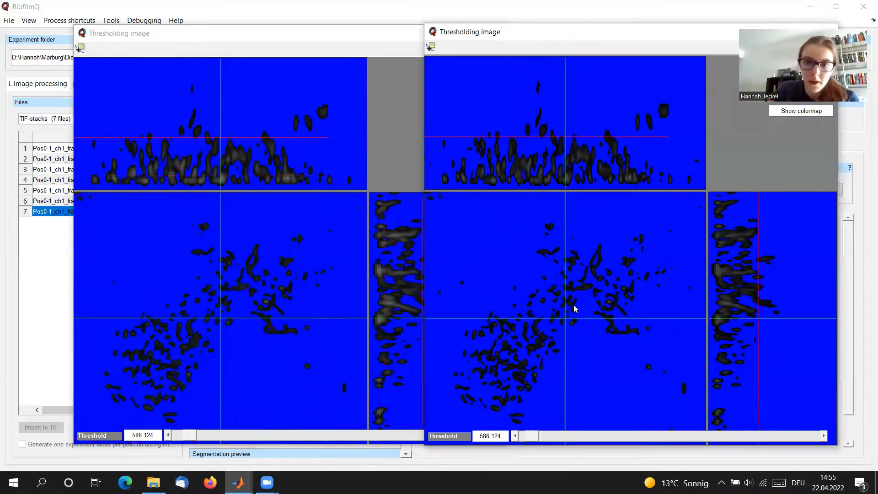
pyautogui.scroll(-4, 574, 305)
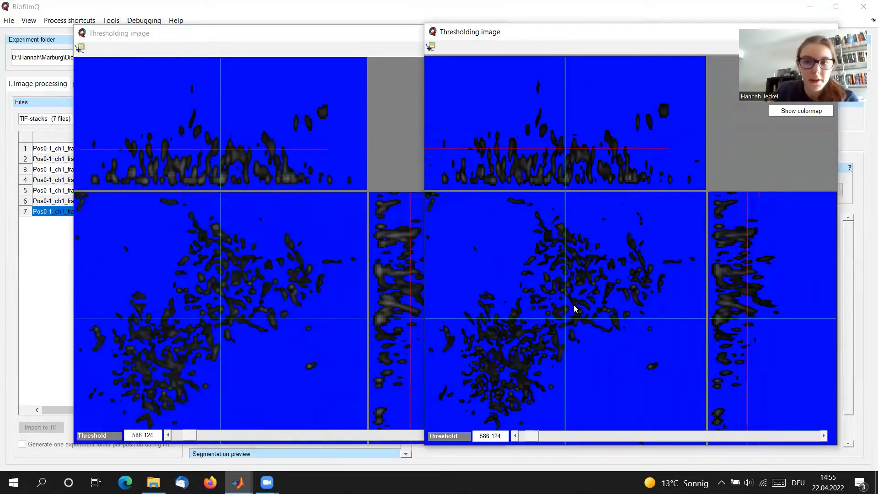
pyautogui.scroll(-1, 575, 309)
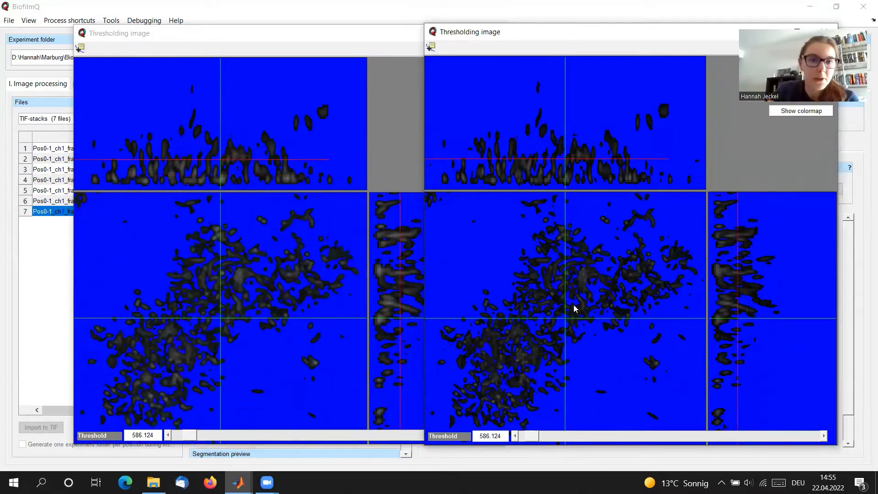
pyautogui.scroll(-1, 575, 309)
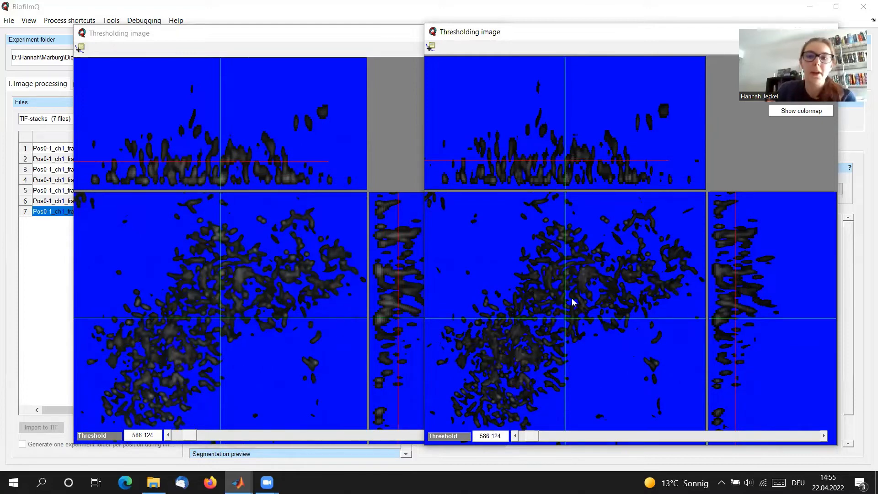
pyautogui.scroll(-3, 573, 302)
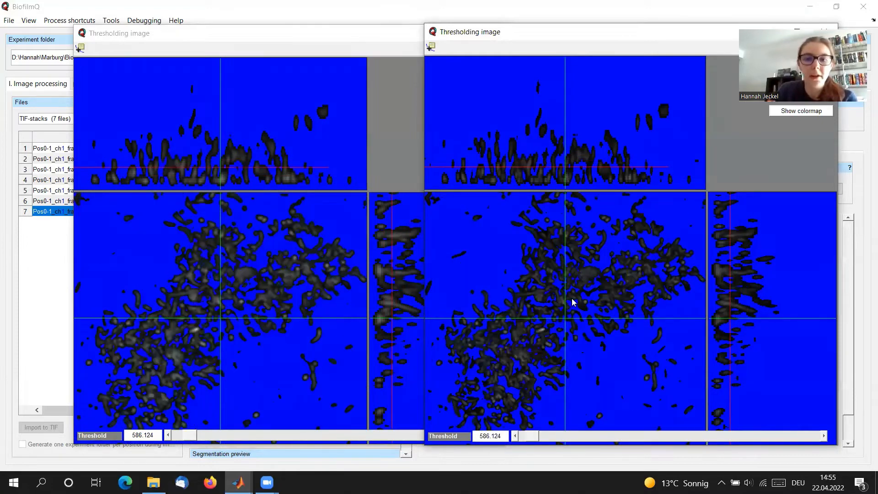
pyautogui.scroll(-1, 573, 301)
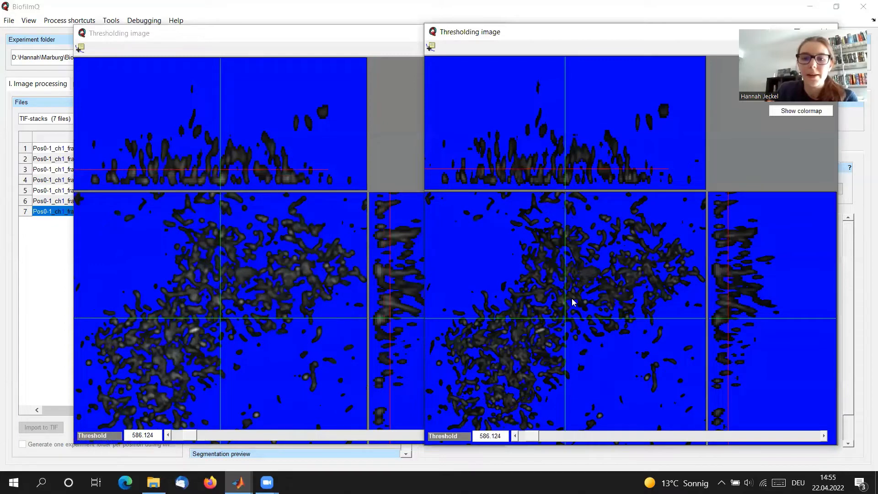
pyautogui.scroll(-3, 573, 302)
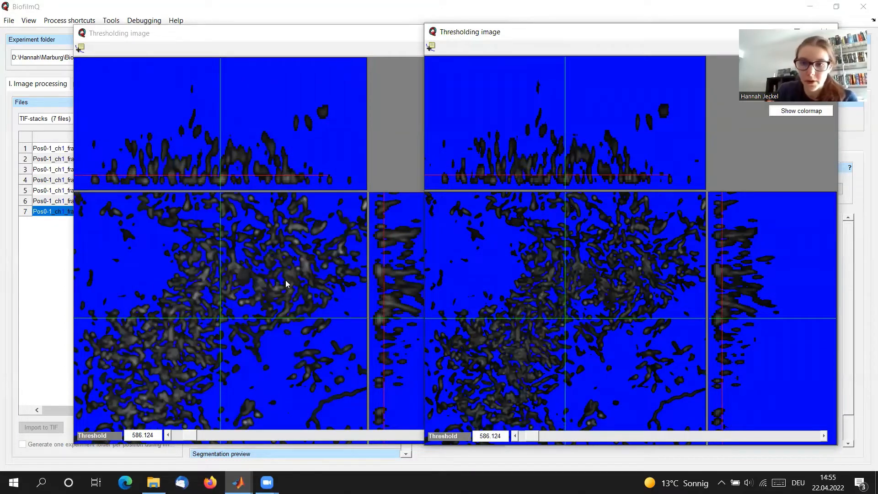
# Rearrange the two thresholding windows side by side for comparing the cells at slice 8
pyautogui.click(344, 34)
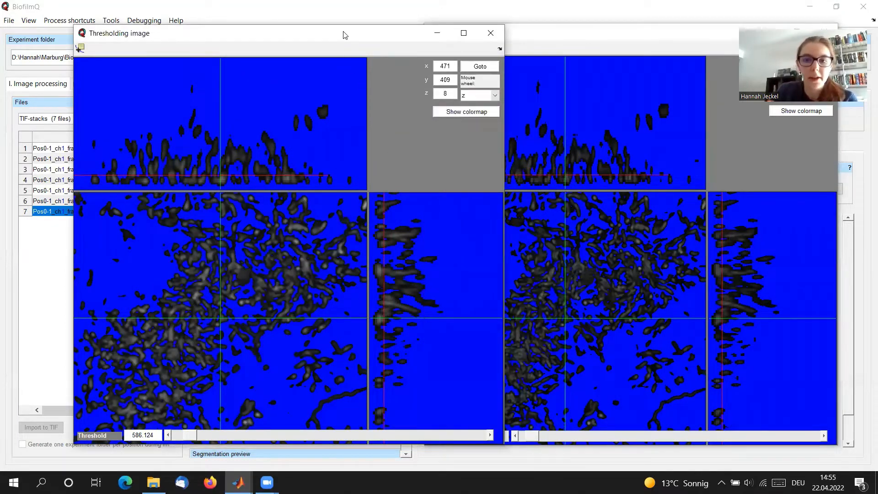
pyautogui.moveTo(345, 34); pyautogui.dragTo(287, 37)
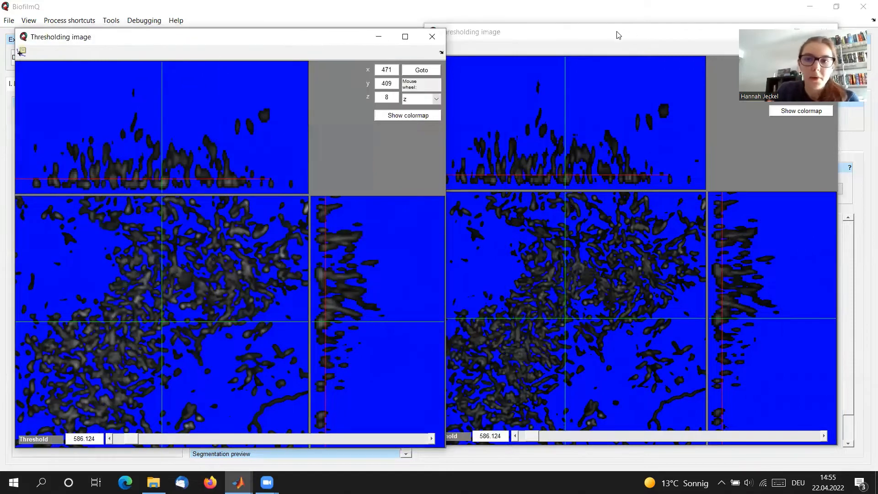
pyautogui.click(619, 34)
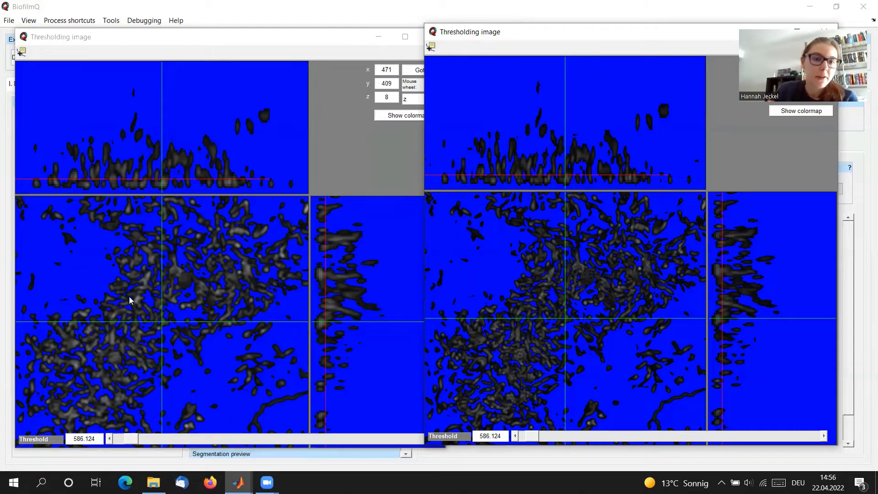
# Lower the threshold in the kernel 11 thresholding view to 68.6459 and move the other view closer for comparison
pyautogui.click(110, 440)
pyautogui.click(110, 440)
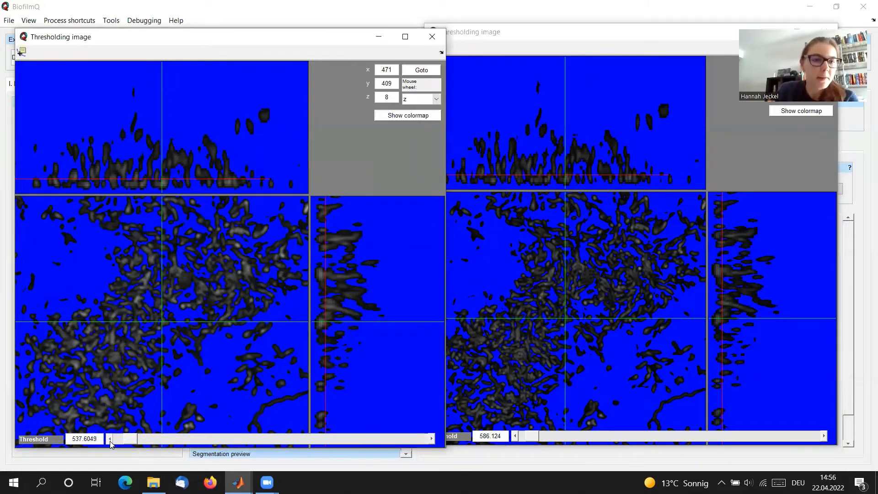
pyautogui.click(110, 440)
pyautogui.click(110, 440)
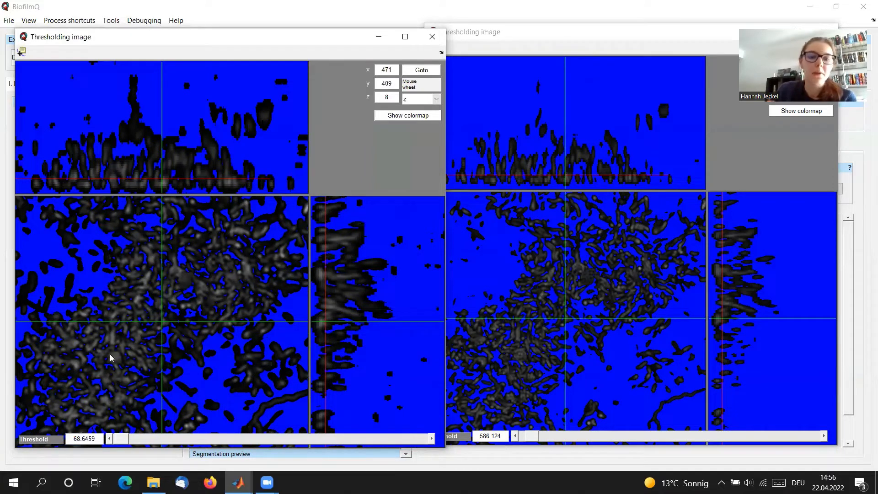
pyautogui.click(574, 46)
pyautogui.moveTo(567, 33); pyautogui.dragTo(408, 39)
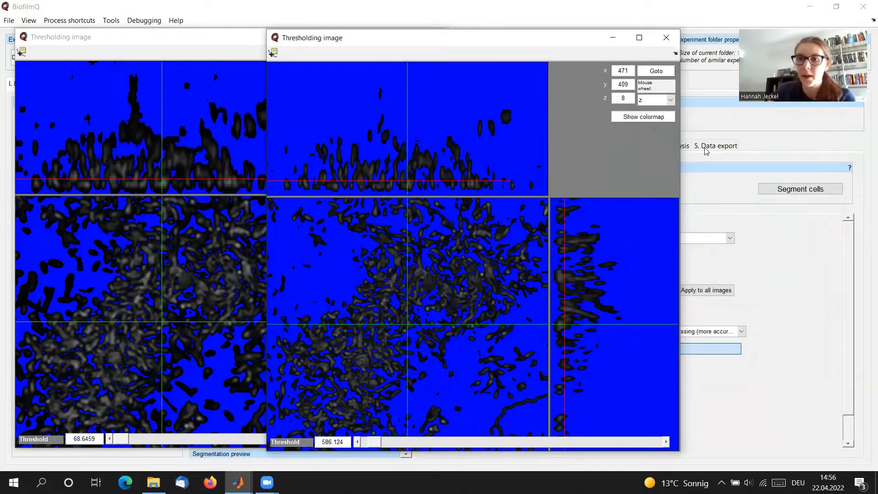
# Disable the Top-Hat filter in the denoising settings
pyautogui.click(711, 206)
pyautogui.click(468, 243)
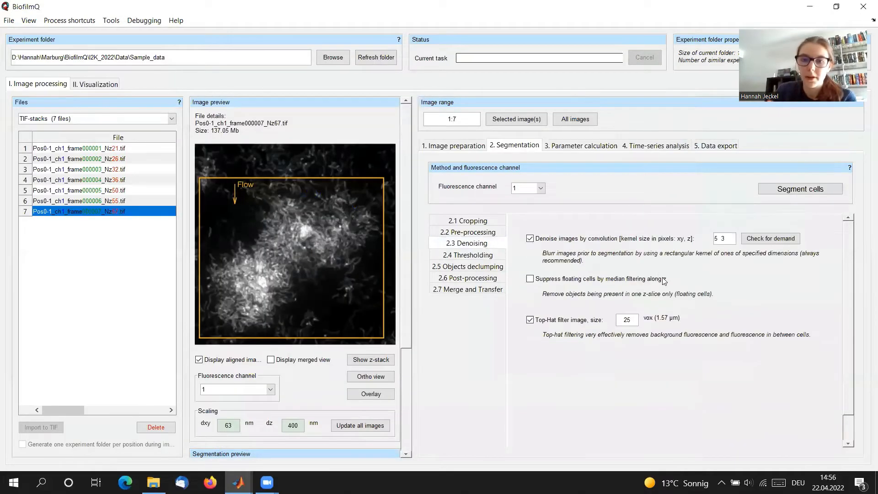
pyautogui.click(571, 321)
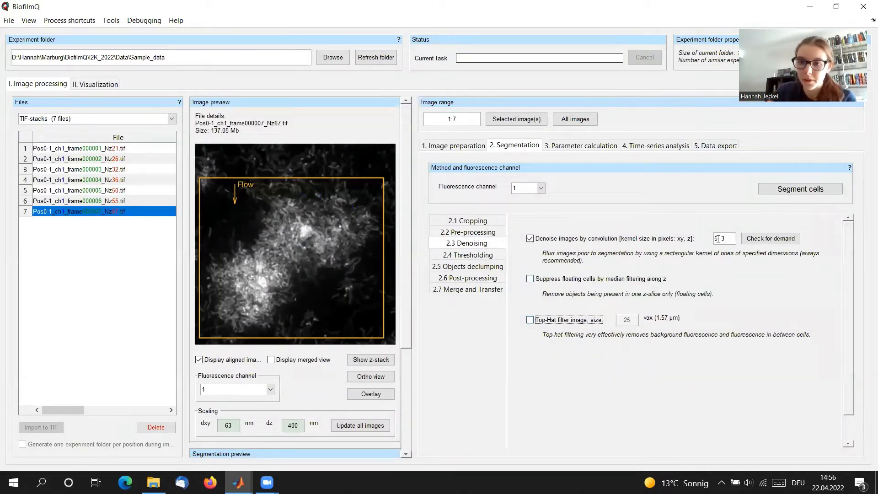
# Open a third thresholding ortho view without Top-Hat filtering and enlarge its window
pyautogui.click(501, 256)
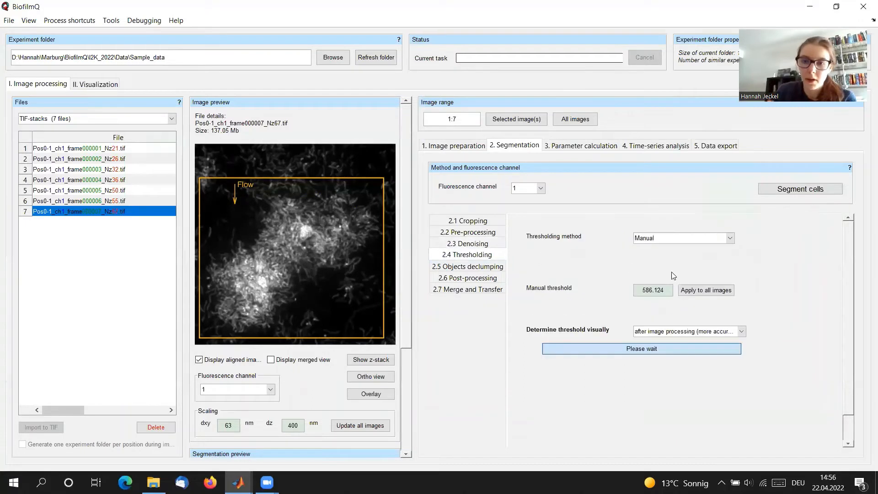
pyautogui.click(622, 349)
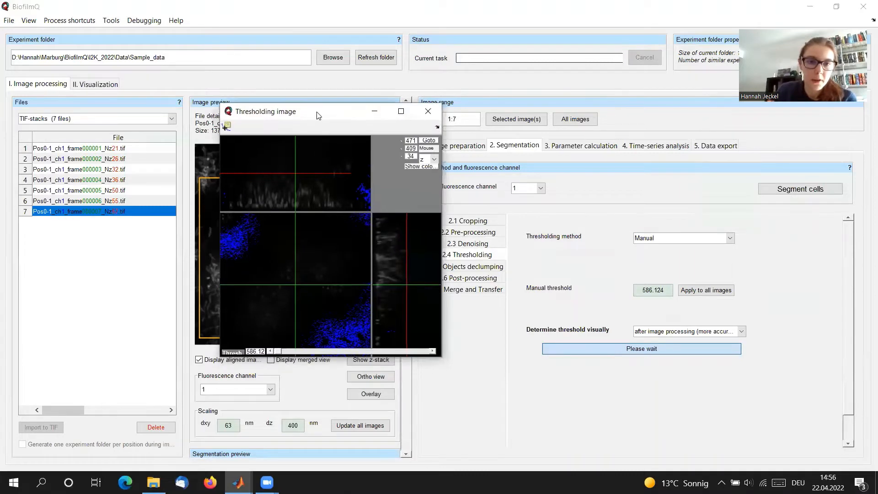
pyautogui.moveTo(314, 123); pyautogui.dragTo(388, 38)
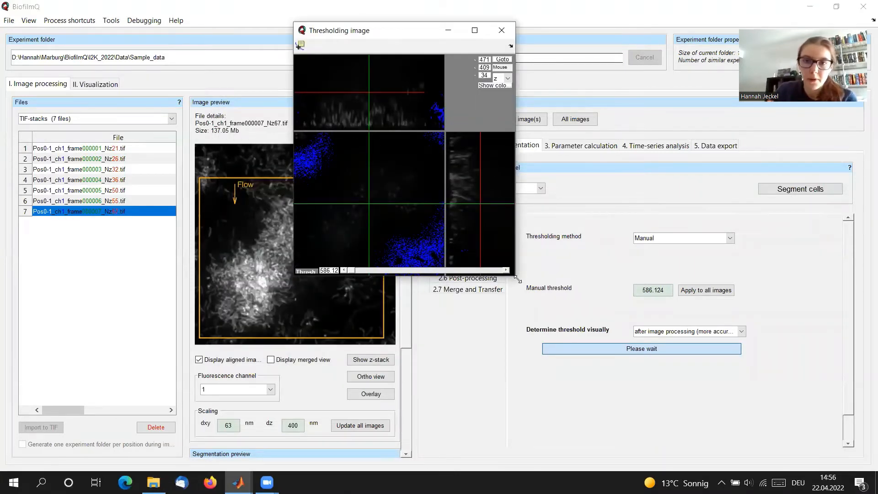
pyautogui.moveTo(516, 278); pyautogui.dragTo(731, 426)
# Raise the threshold in the new thresholding view to 1632.5228 and browse to z-slice 9
pyautogui.click(731, 425)
pyautogui.click(436, 162)
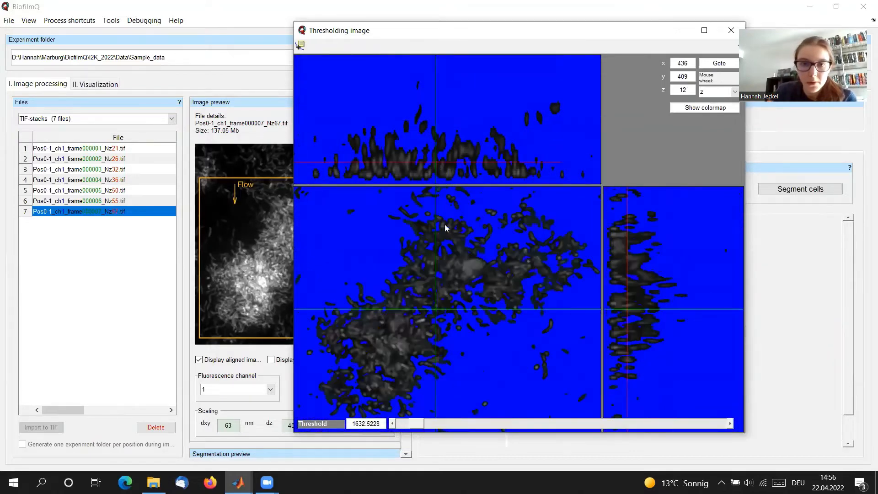
pyautogui.scroll(-3, 445, 226)
pyautogui.moveTo(238, 483)
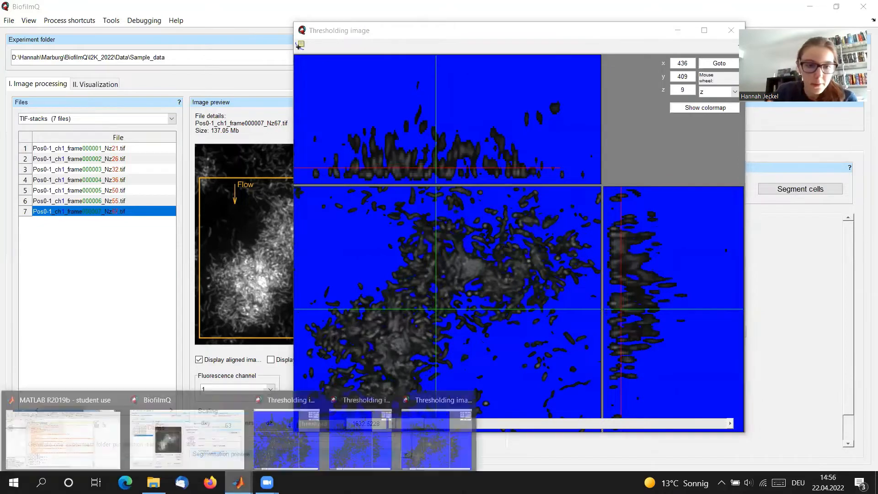
# Bring the Top-Hat filtered thresholding view forward and arrange it side by side with the unfiltered view
pyautogui.click(366, 443)
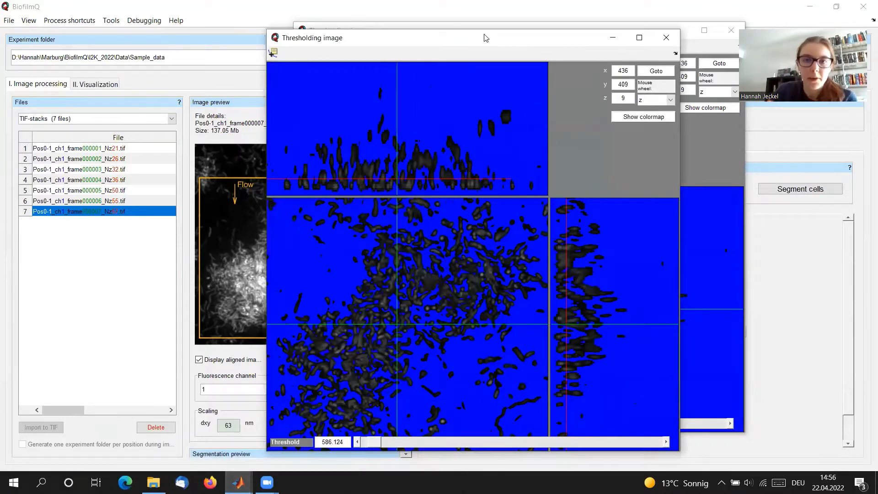
pyautogui.moveTo(486, 37); pyautogui.dragTo(238, 30)
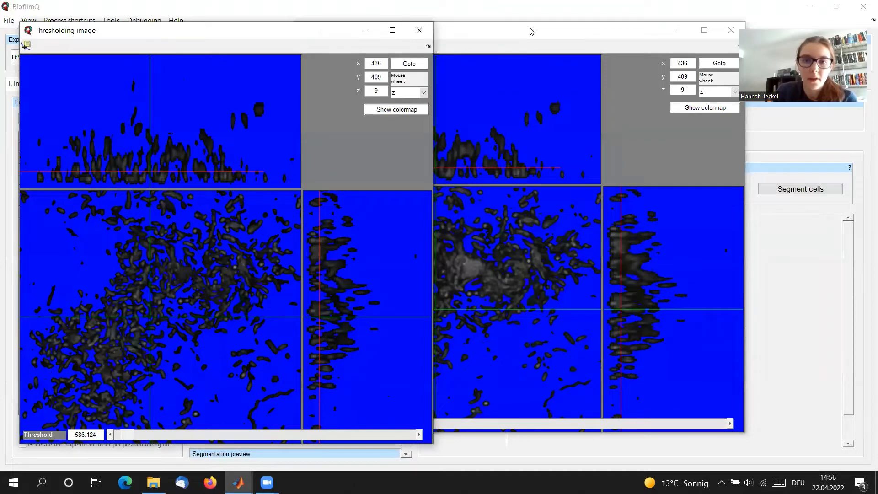
pyautogui.click(530, 31)
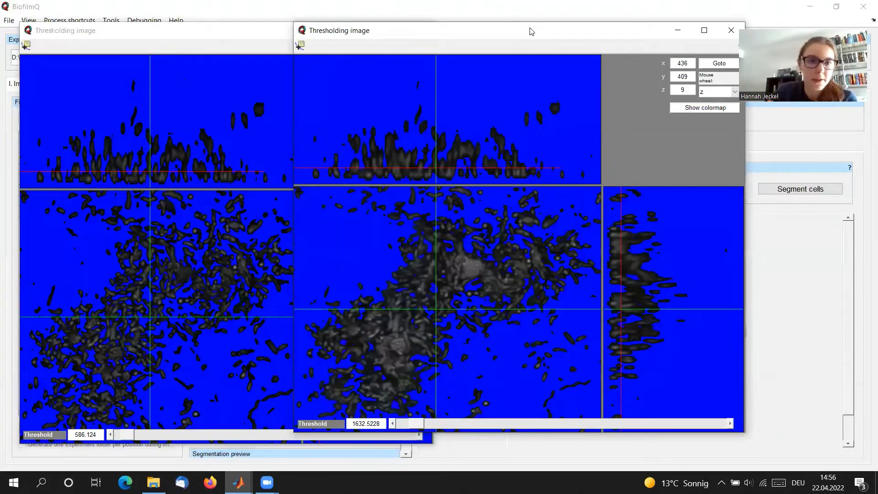
pyautogui.moveTo(530, 32); pyautogui.dragTo(611, 31)
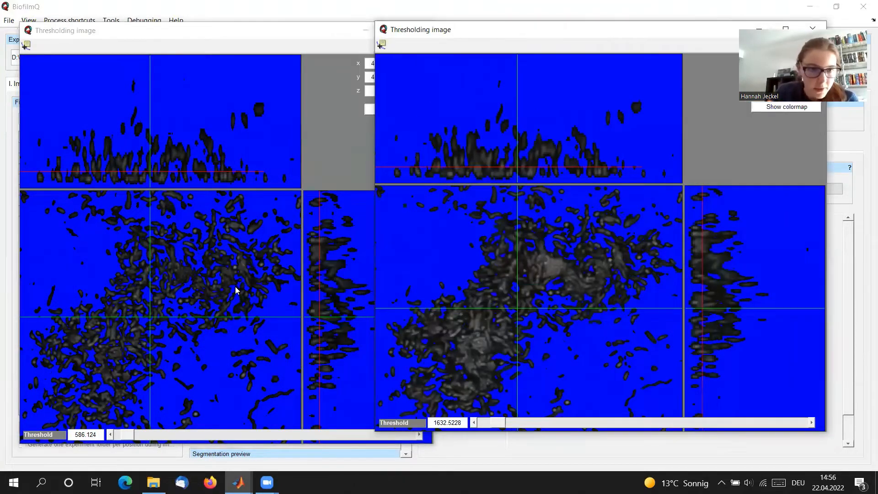
# Raise the threshold in the view without Top-Hat filtering to 2464.2838 and compare both views down to z-slice 7
pyautogui.click(474, 423)
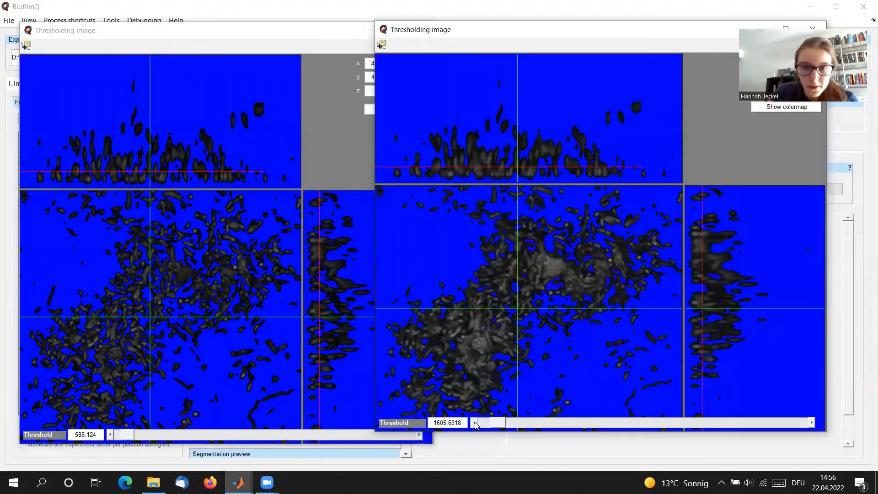
pyautogui.click(475, 422)
pyautogui.click(473, 422)
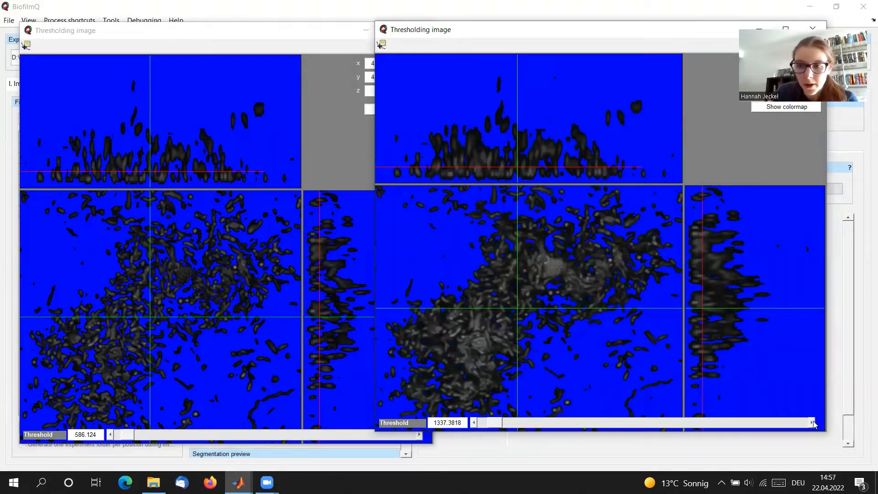
pyautogui.click(812, 423)
pyautogui.click(813, 422)
pyautogui.click(812, 423)
pyautogui.click(813, 423)
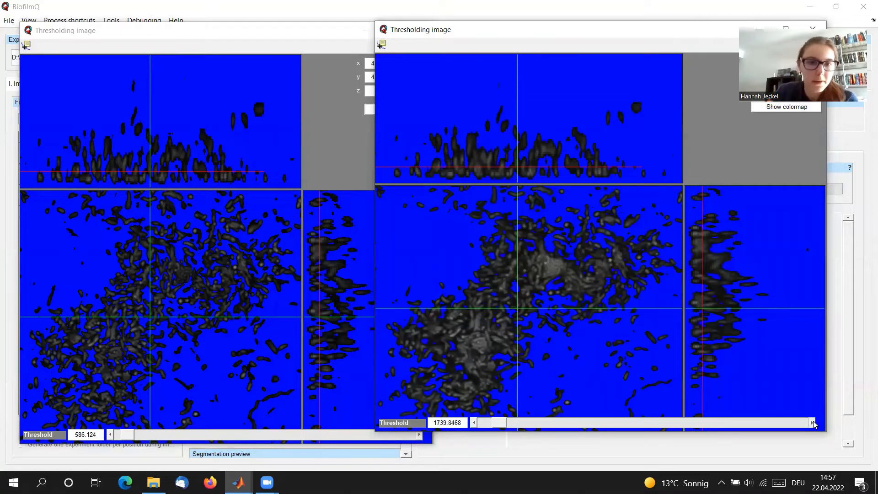
pyautogui.click(813, 422)
pyautogui.click(813, 422)
pyautogui.click(813, 423)
pyautogui.click(812, 422)
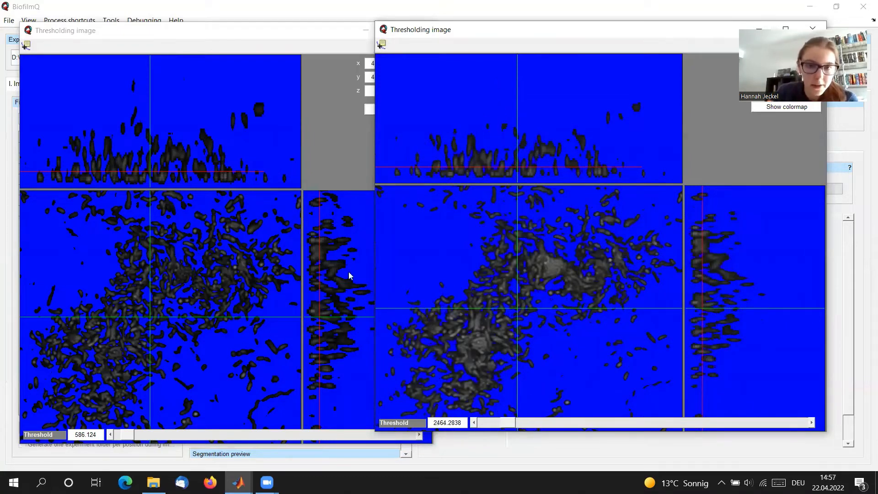
pyautogui.scroll(-1, 257, 248)
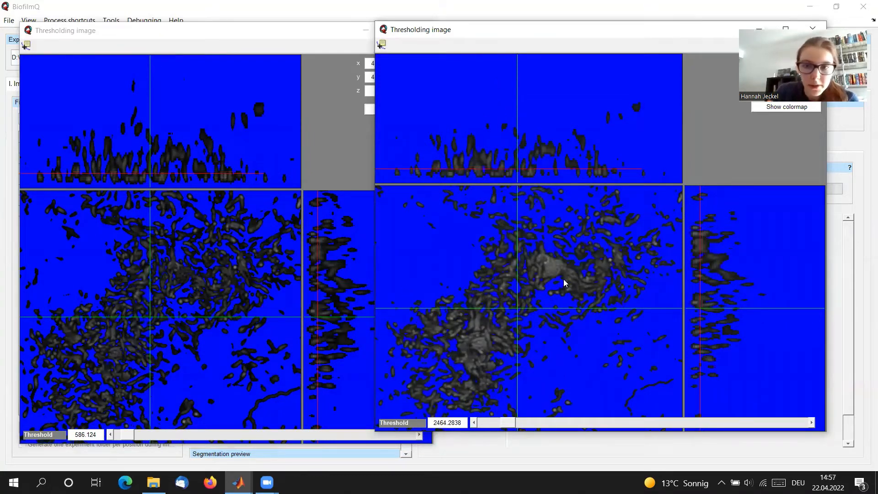
pyautogui.scroll(-1, 564, 282)
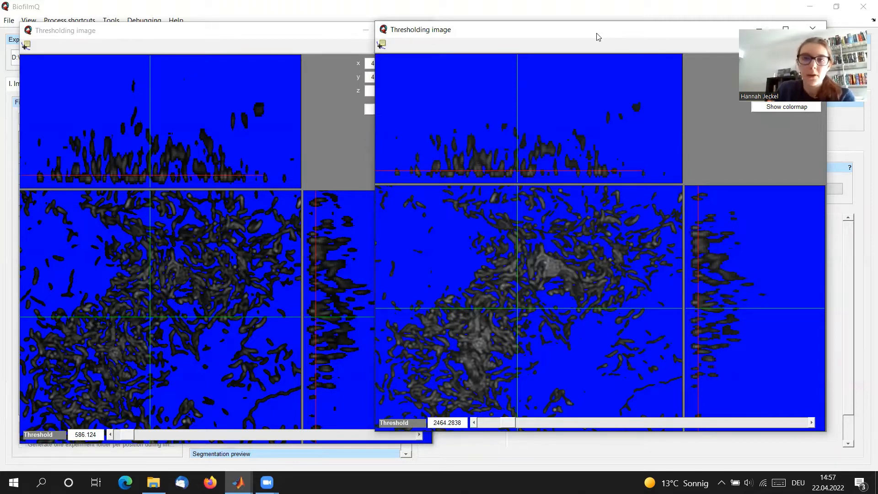
# Close both thresholding views and show the denoising settings
pyautogui.moveTo(596, 34); pyautogui.dragTo(407, 65)
pyautogui.click(623, 63)
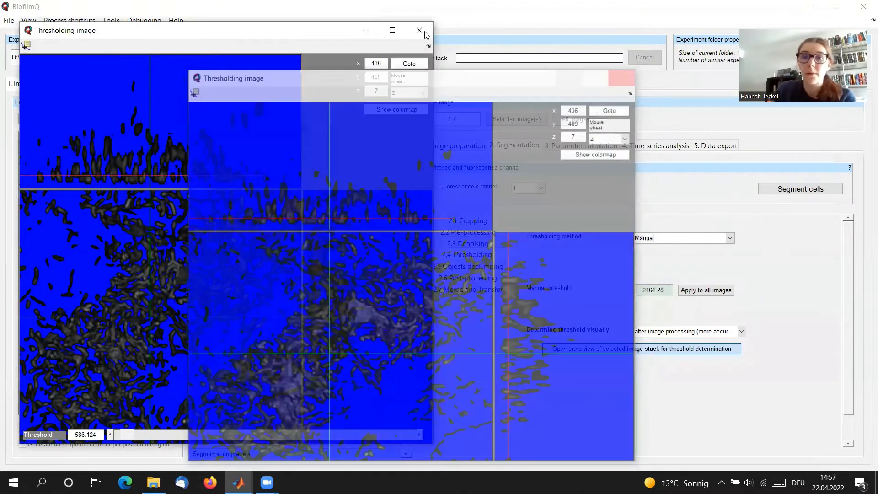
pyautogui.click(418, 30)
pyautogui.click(475, 244)
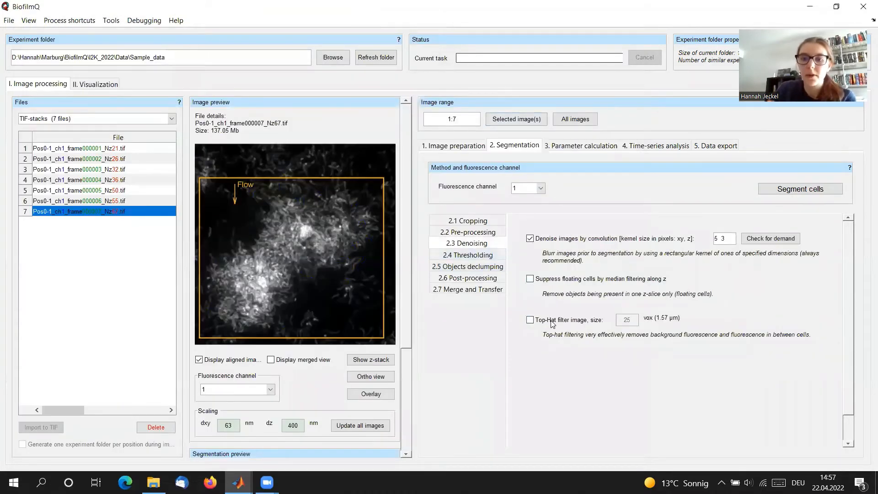
# Switch the thresholding method from manual to Otsu
pyautogui.click(468, 255)
pyautogui.click(708, 238)
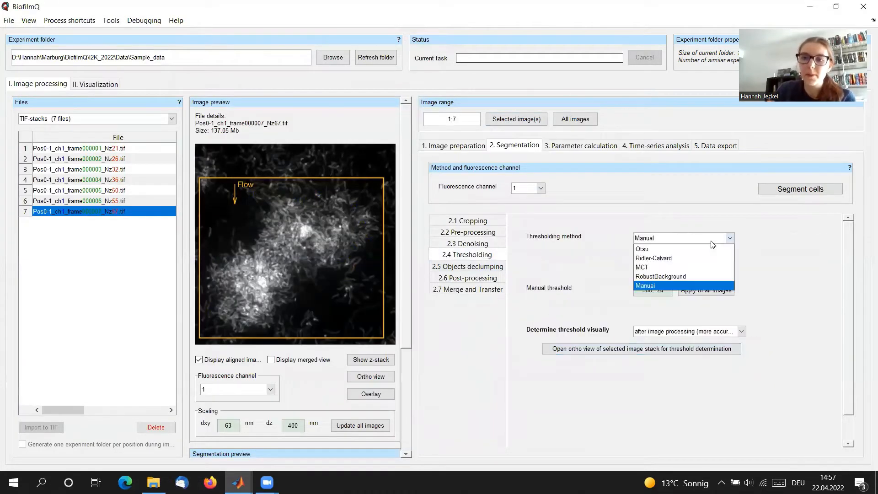
pyautogui.click(688, 249)
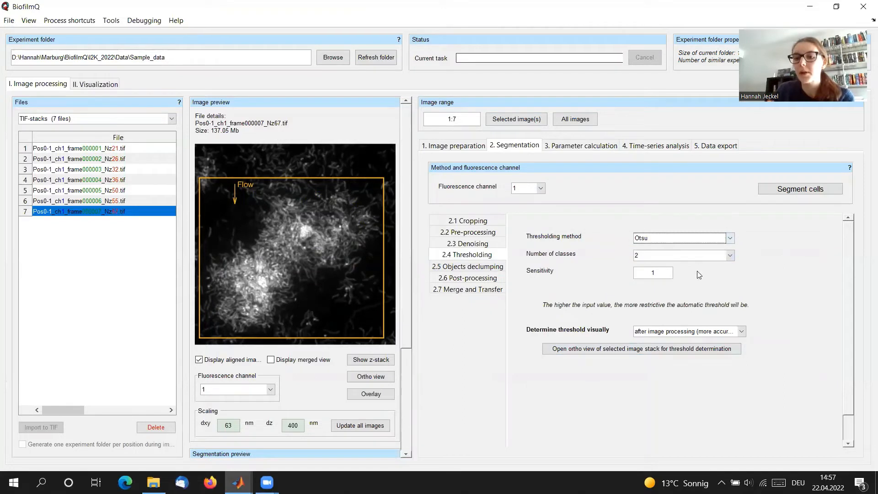
# Open an ortho view of the Otsu threshold in an enlarged window and browse to z-slice 8
pyautogui.click(636, 350)
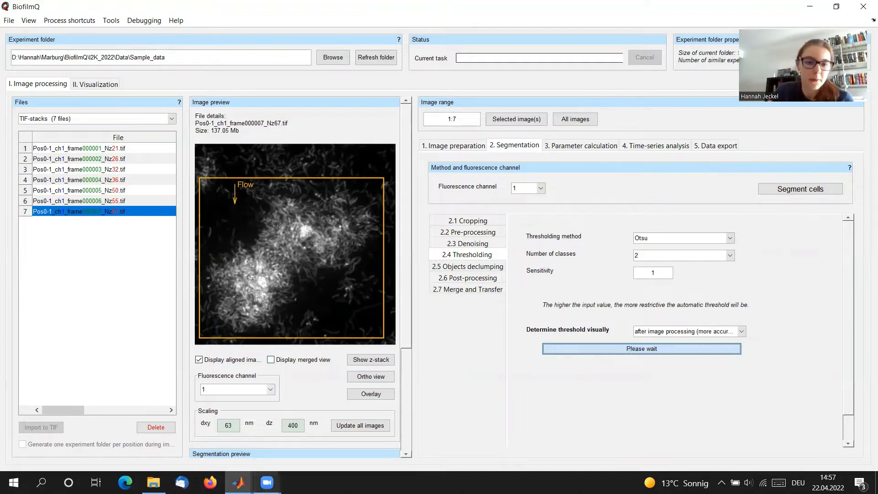
pyautogui.moveTo(237, 482)
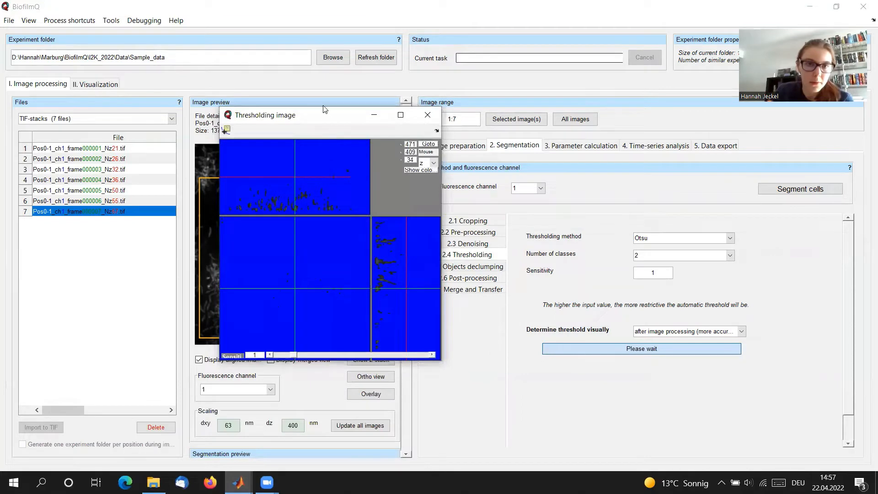
pyautogui.moveTo(325, 110); pyautogui.dragTo(296, 32)
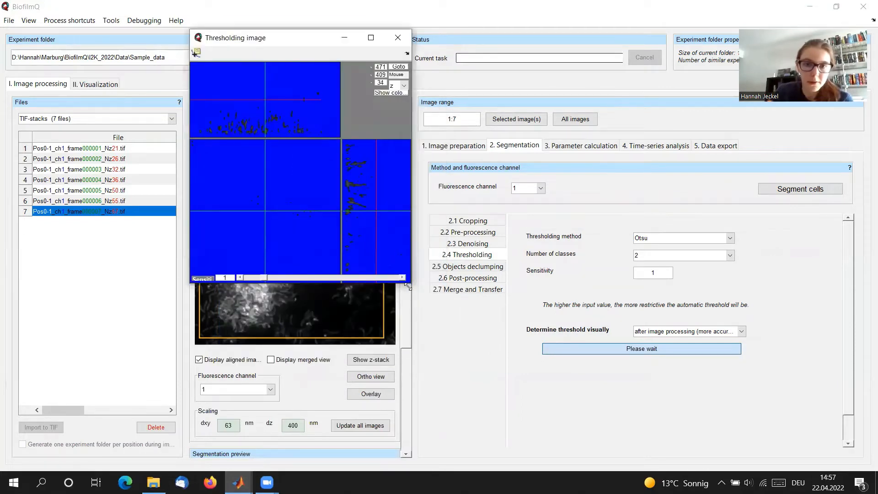
pyautogui.moveTo(407, 285); pyautogui.dragTo(635, 461)
pyautogui.scroll(-10, 421, 251)
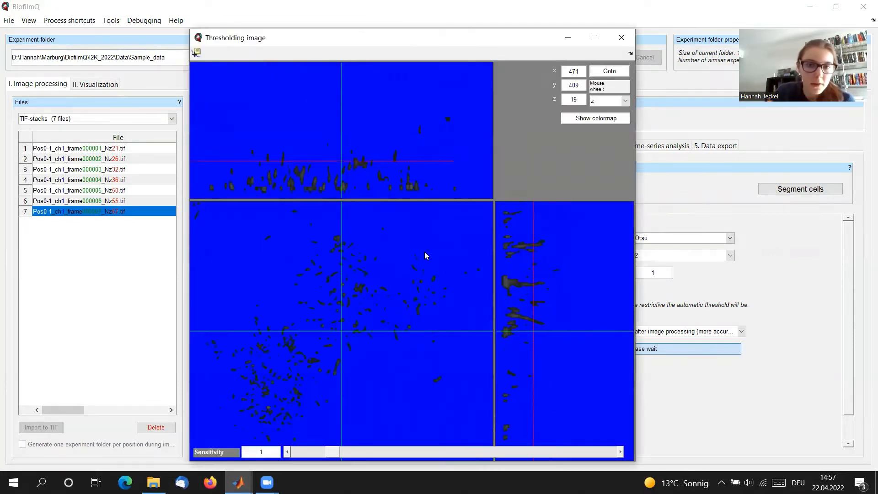
pyautogui.scroll(-3, 424, 255)
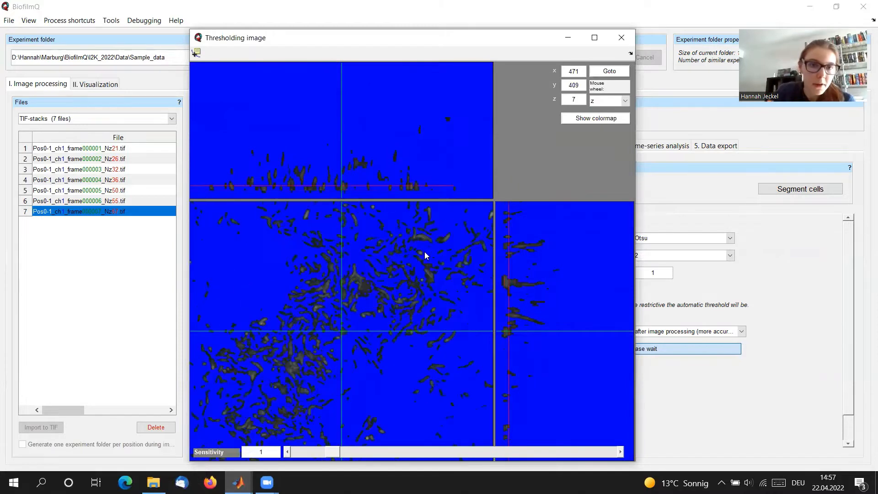
pyautogui.scroll(1, 425, 252)
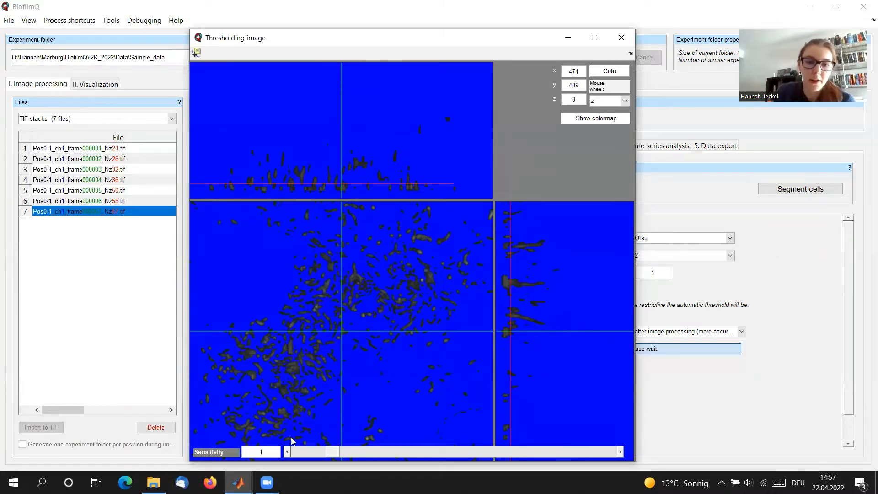
# Set the Otsu sensitivity to 0.8 in the thresholding view
pyautogui.doubleClick(265, 450)
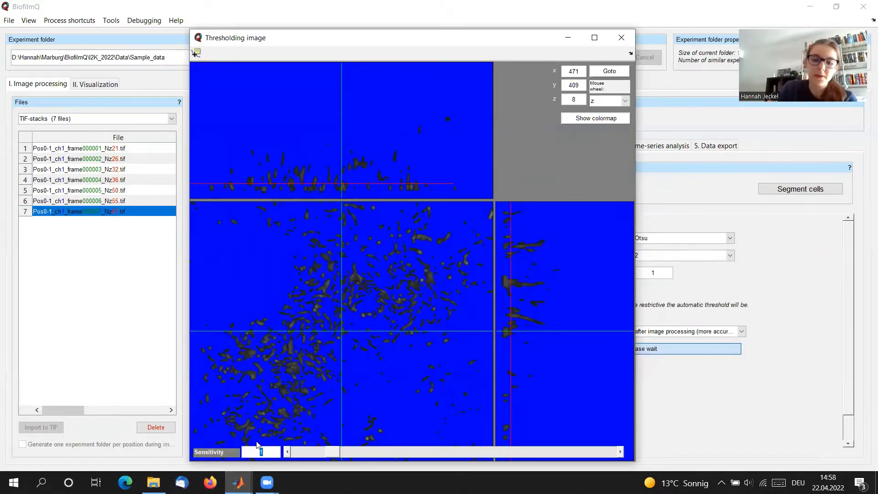
pyautogui.write('0.8')
pyautogui.press('Return')
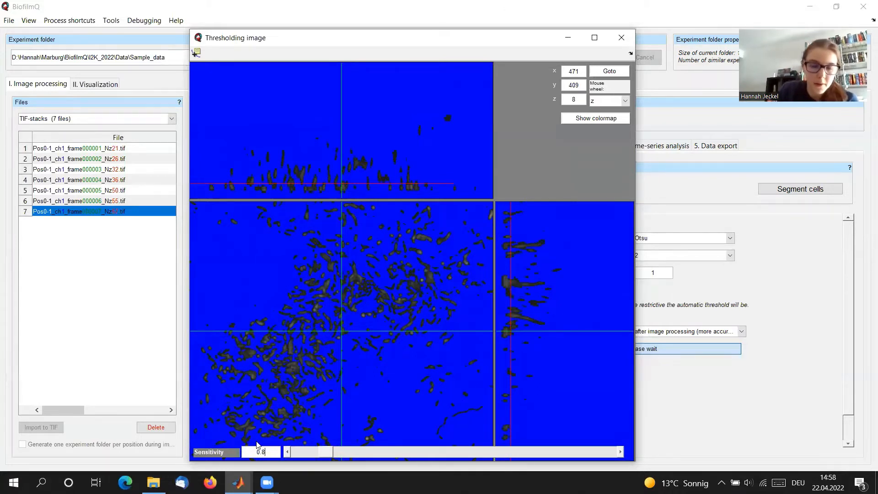
# Lower the Otsu sensitivity gradually to 0.11876 and inspect the lower z-slices around slice 6
pyautogui.click(288, 454)
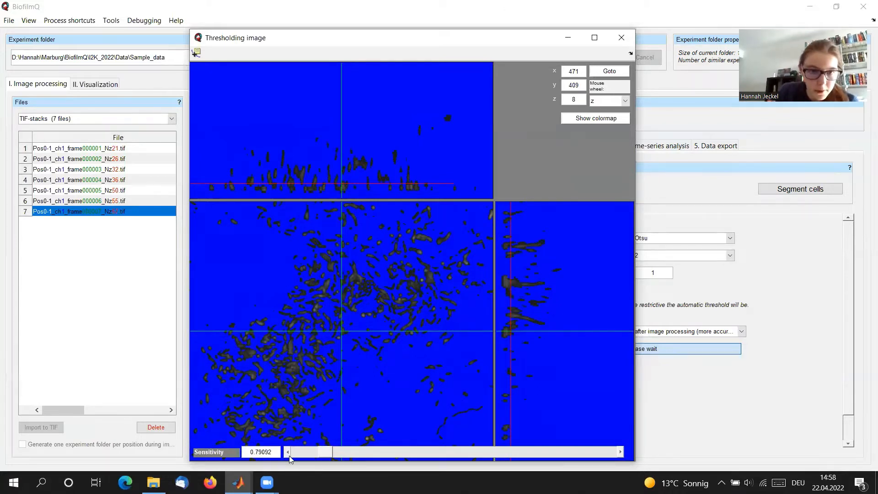
pyautogui.click(288, 453)
pyautogui.click(288, 453)
pyautogui.click(288, 453)
pyautogui.click(288, 453)
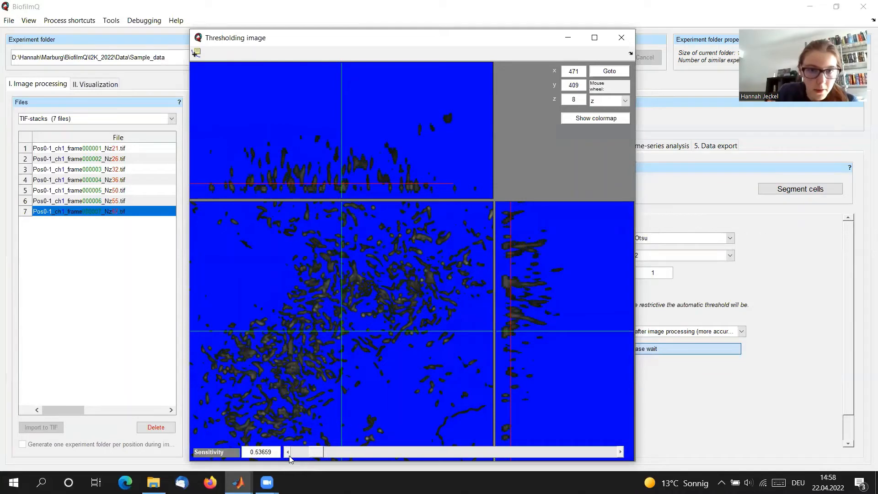
pyautogui.click(288, 453)
pyautogui.click(288, 453)
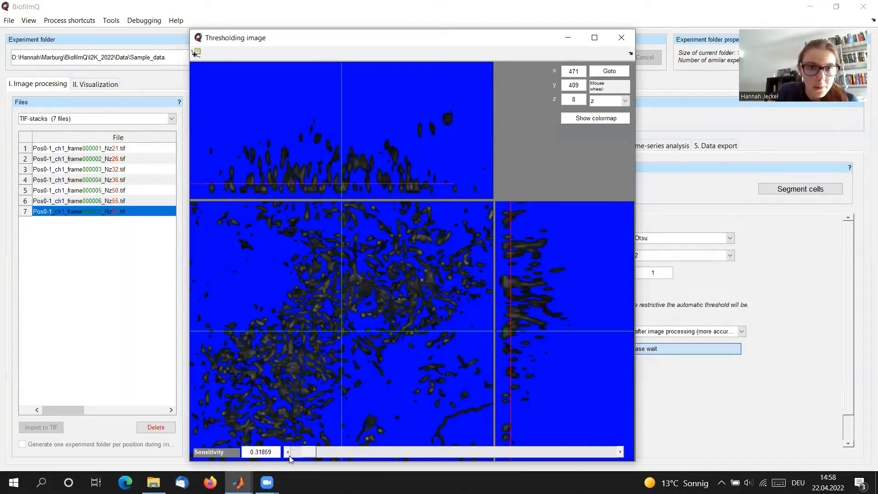
pyautogui.click(288, 452)
pyautogui.click(288, 453)
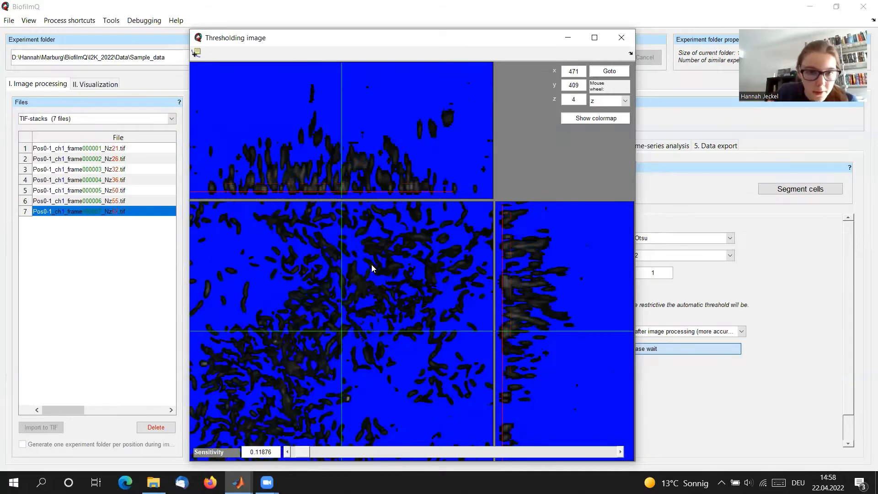
pyautogui.scroll(-2, 369, 265)
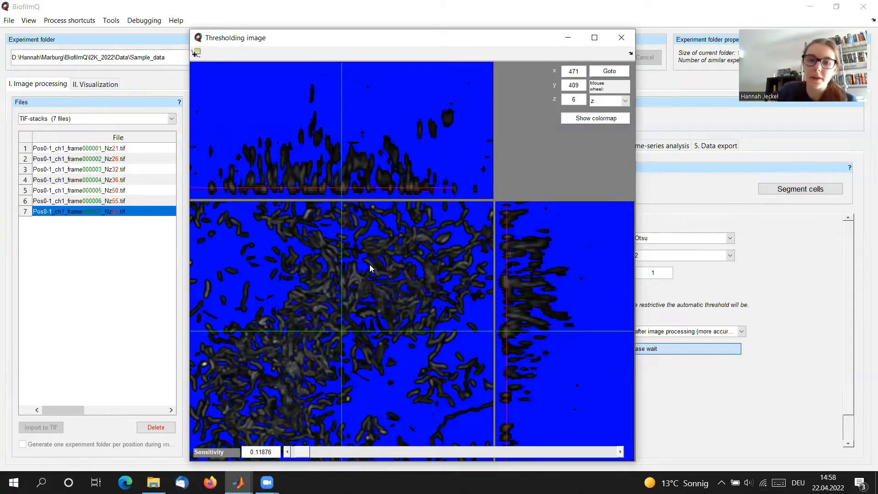
# Try a sensitivity of 0.15, settle on 0.2, and close the thresholding view
pyautogui.moveTo(259, 451); pyautogui.dragTo(339, 449)
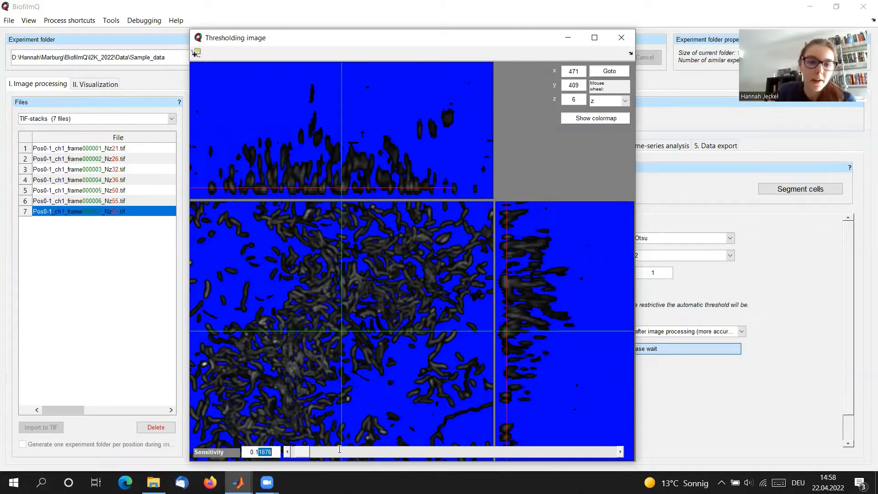
pyautogui.write('5')
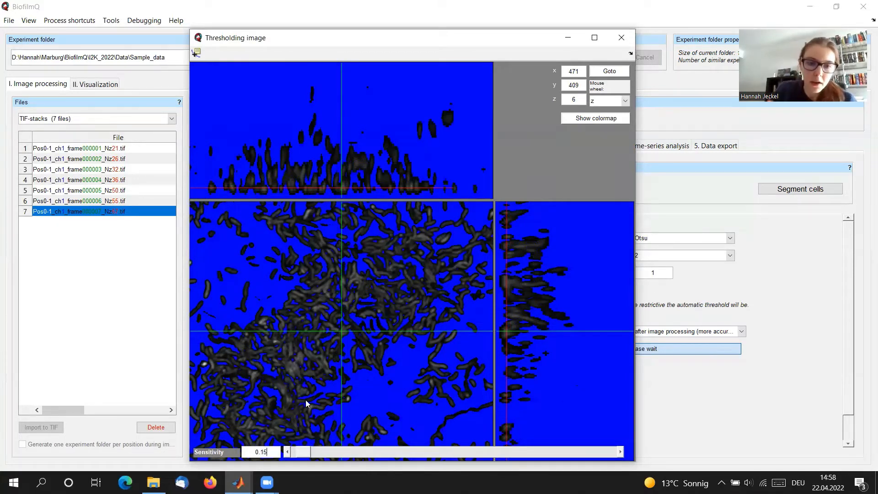
pyautogui.press('BackSpace')
pyautogui.press('BackSpace')
pyautogui.write('2')
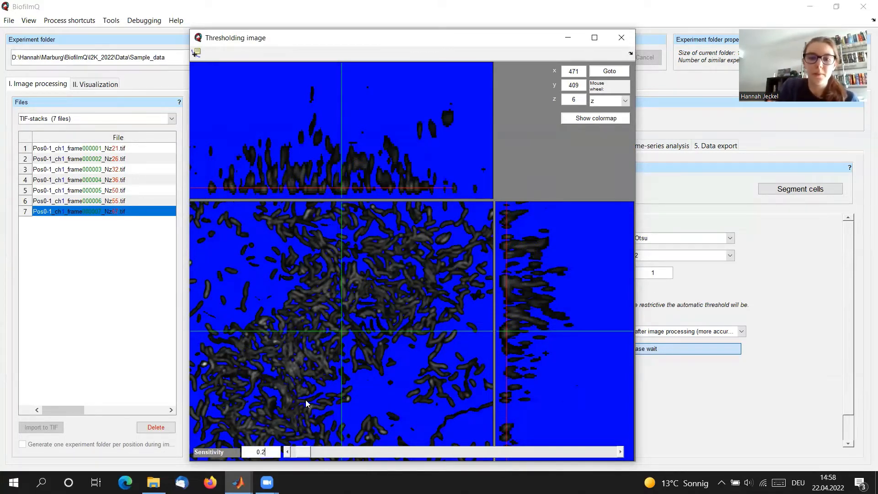
pyautogui.press('Return')
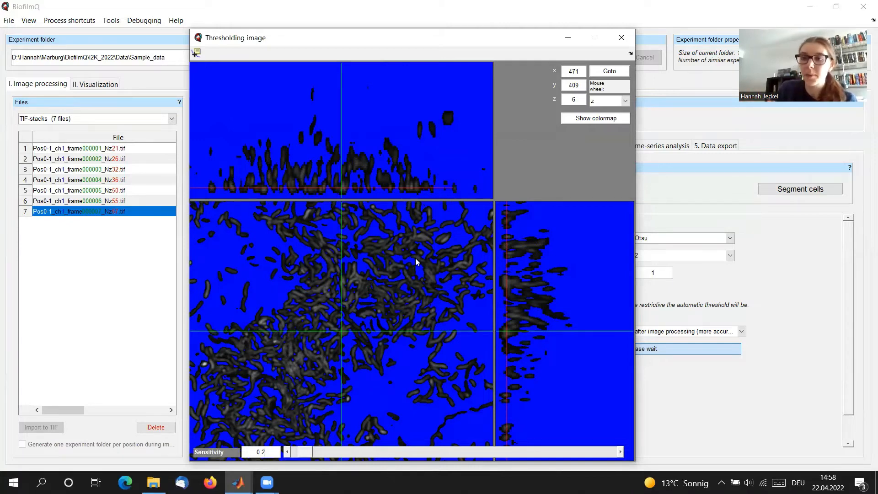
pyautogui.click(627, 42)
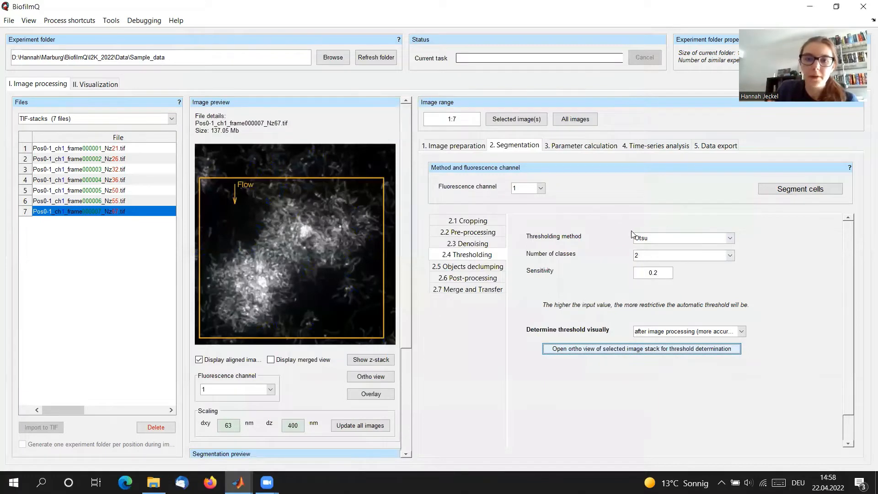
# Set the dissection method for objects declumping to None
pyautogui.click(500, 270)
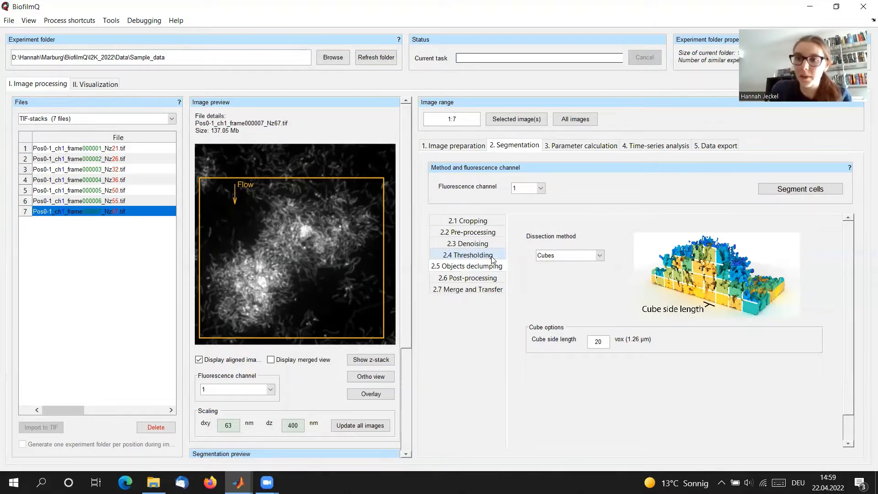
pyautogui.click(584, 259)
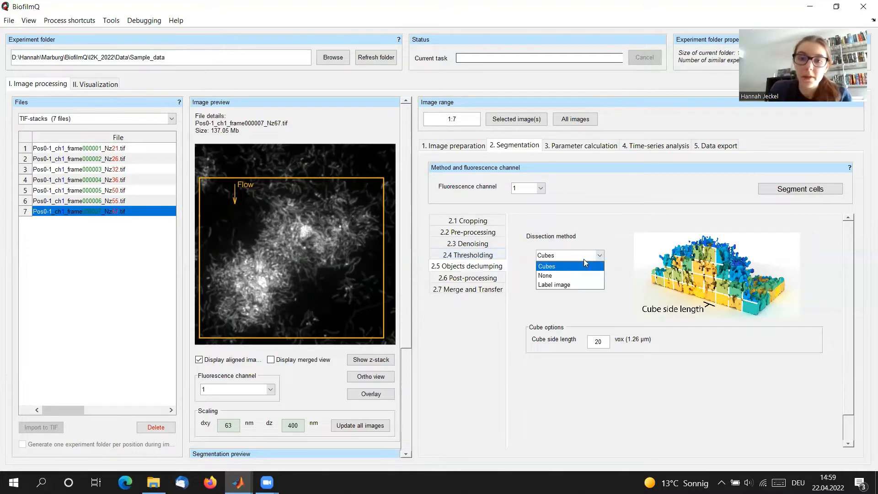
pyautogui.click(549, 277)
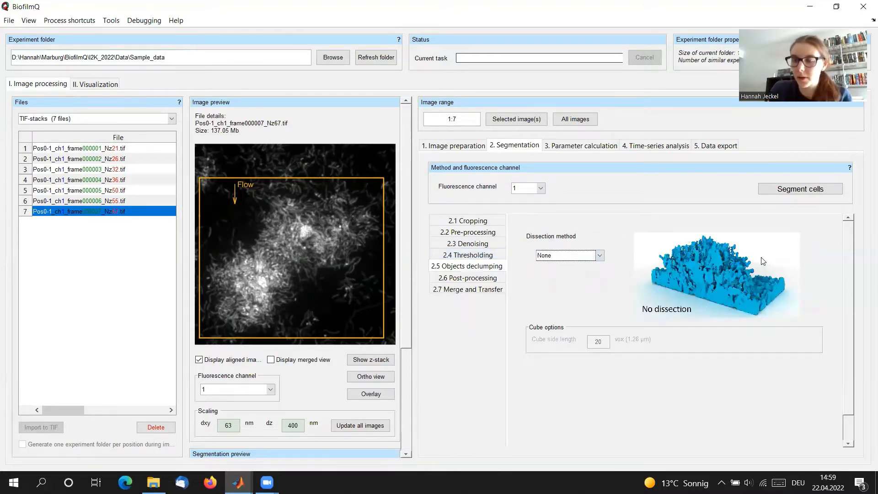
# Try the Label image dissection method for objects declumping and settle on Cubes
pyautogui.click(599, 255)
pyautogui.click(556, 284)
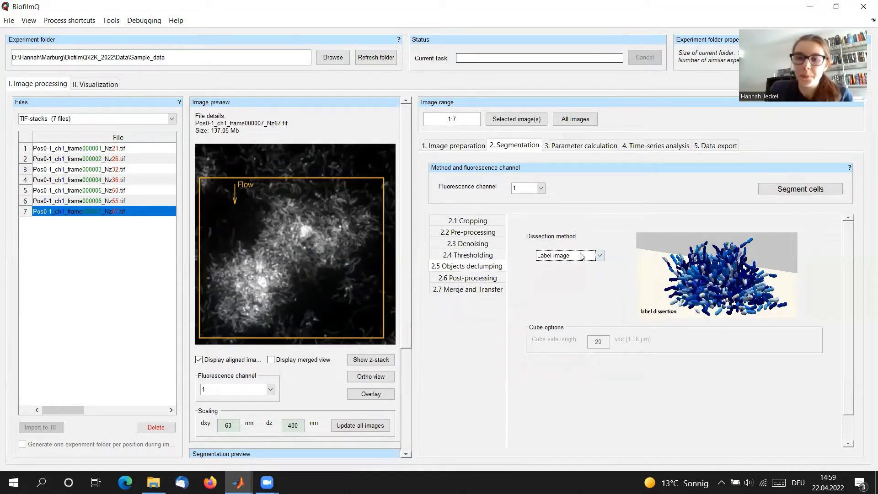
pyautogui.click(585, 256)
pyautogui.click(555, 271)
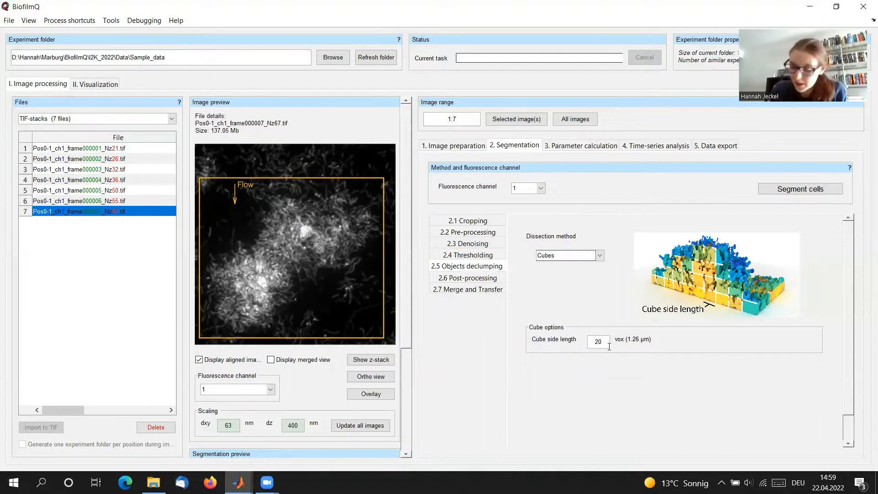
pyautogui.moveTo(609, 346)
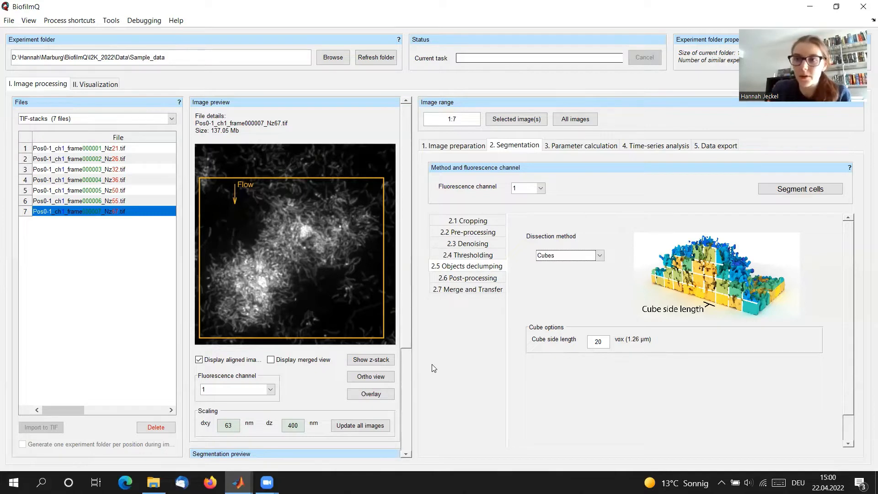
# Display the merged channel view in the image preview and try cube side lengths of 10 and 40 vox
pyautogui.click(281, 360)
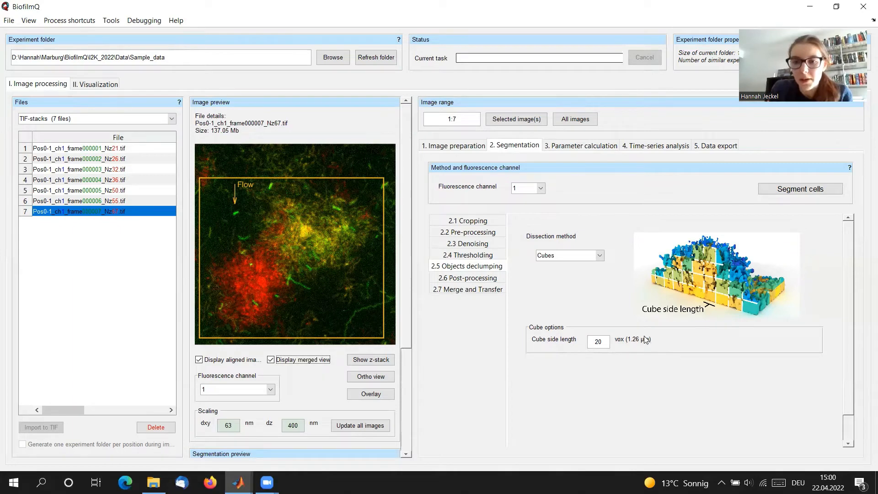
pyautogui.moveTo(598, 341); pyautogui.dragTo(582, 342)
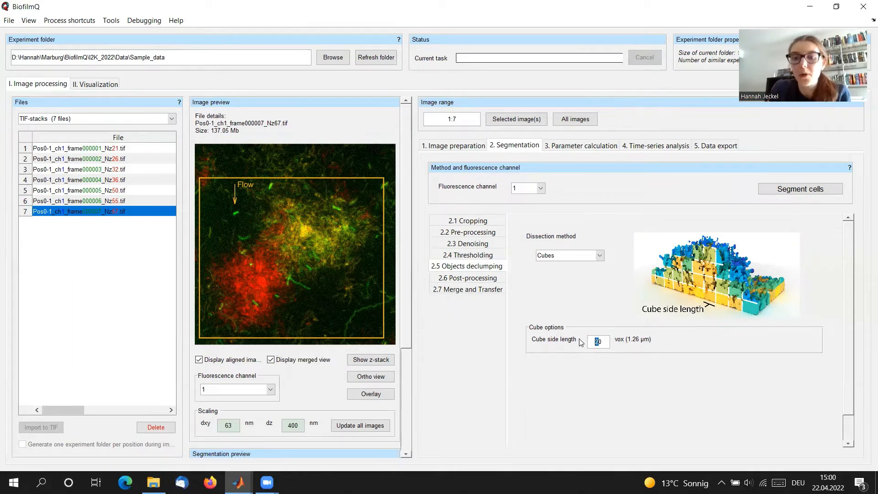
pyautogui.write('1')
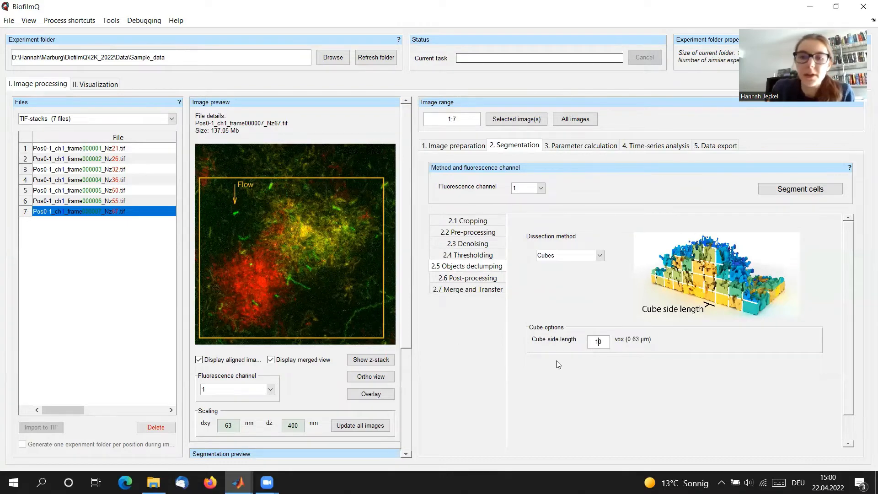
pyautogui.press('BackSpace')
pyautogui.write('4')
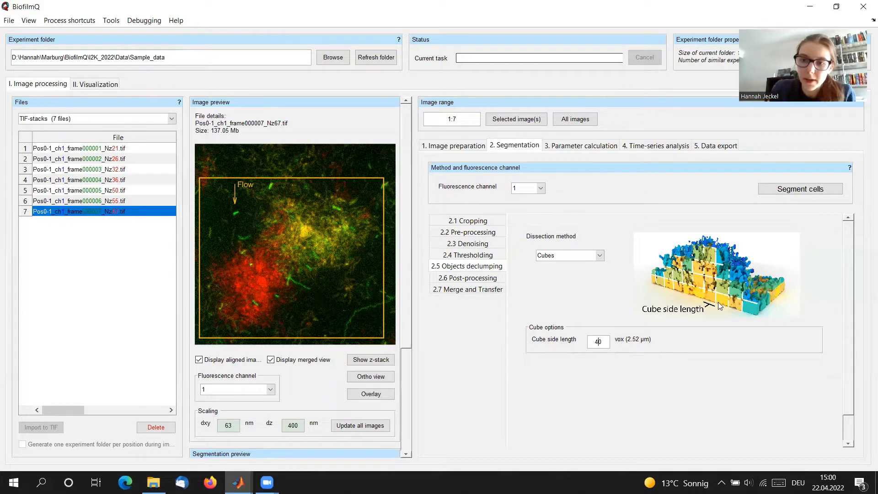
# Try a cube side length of 15 vox and settle on 16 vox
pyautogui.moveTo(600, 342); pyautogui.dragTo(562, 345)
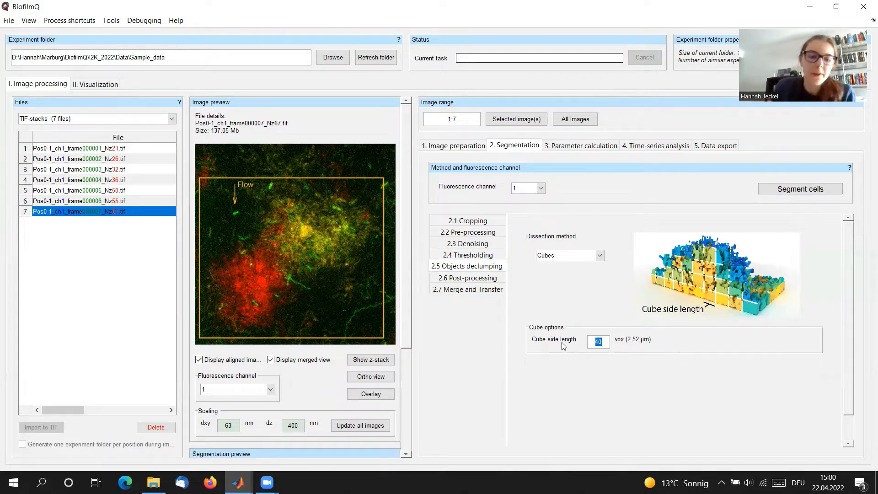
pyautogui.write('16')
pyautogui.press('BackSpace')
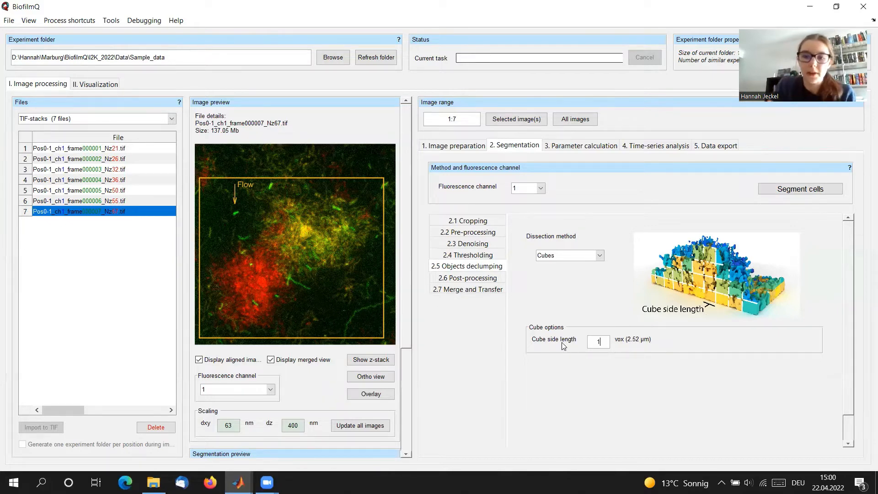
pyautogui.write('5')
pyautogui.press('Return')
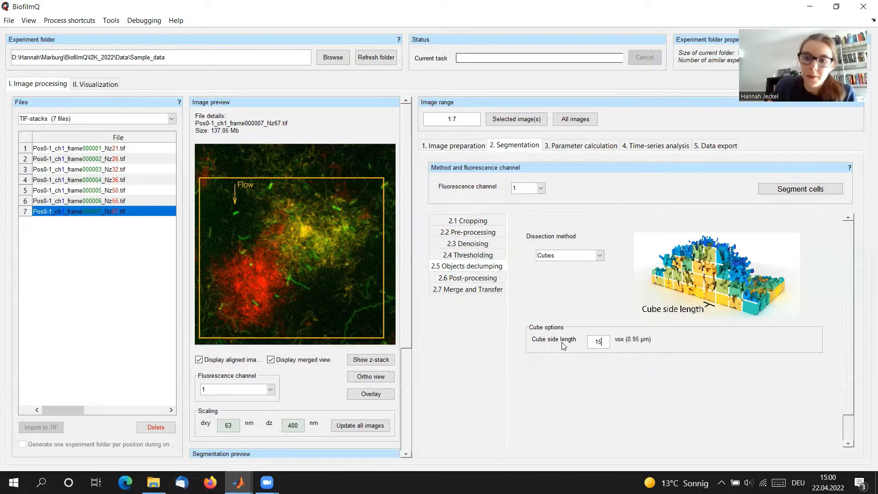
pyautogui.press('BackSpace')
pyautogui.write('6')
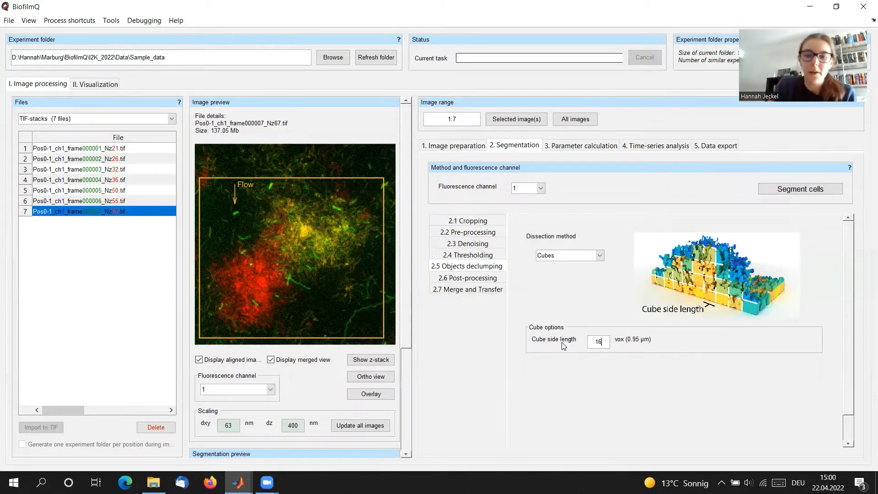
pyautogui.press('Return')
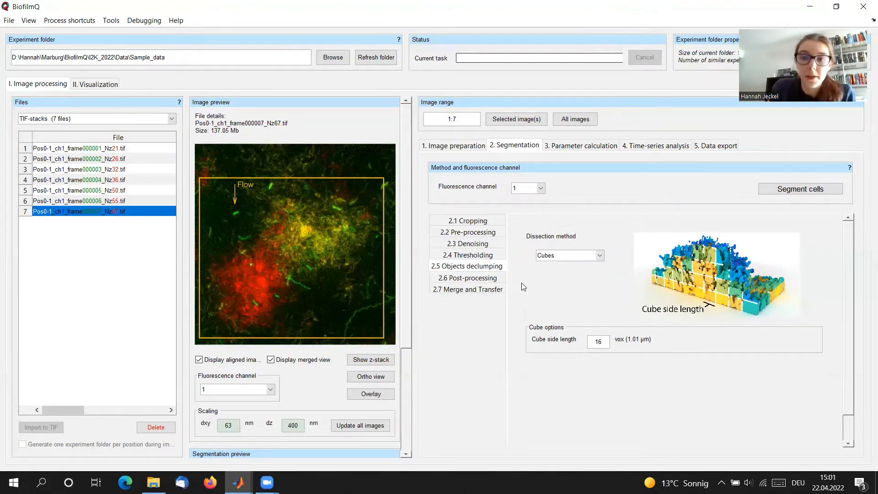
# Enable the post-processing removal of small voxel clusters and set its limit to 500 vox
pyautogui.click(486, 279)
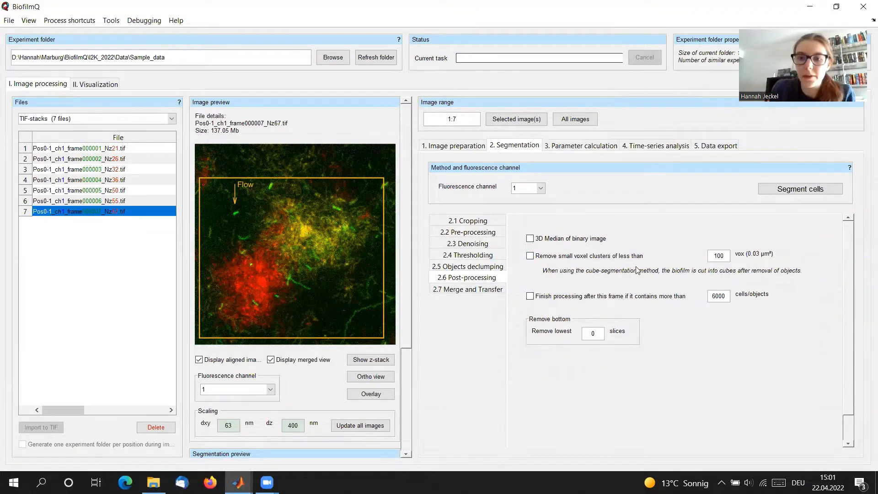
pyautogui.click(530, 256)
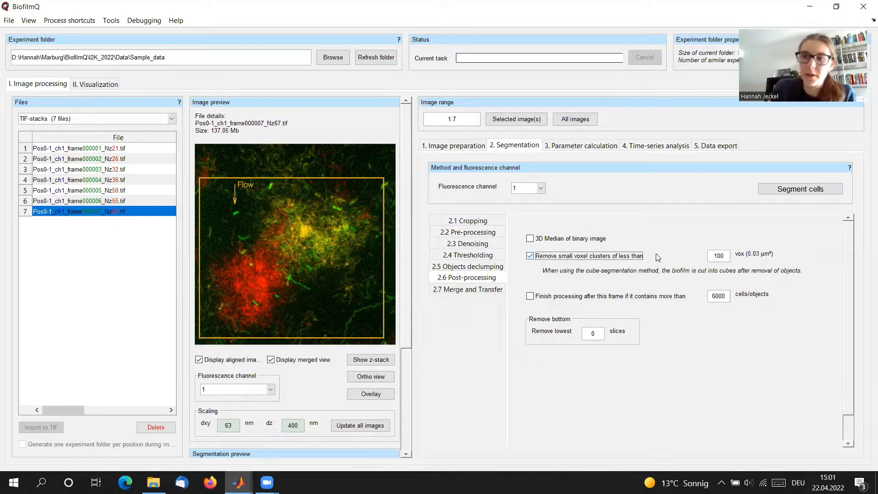
pyautogui.click(723, 257)
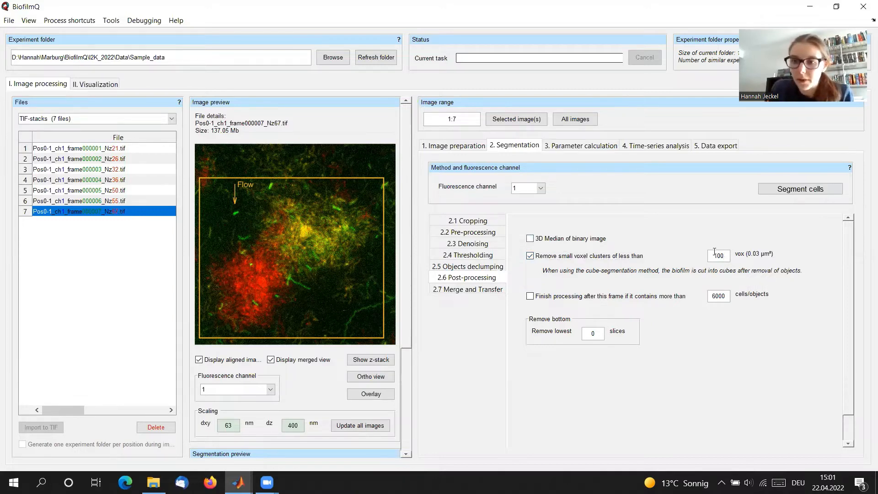
pyautogui.moveTo(717, 257); pyautogui.dragTo(686, 256)
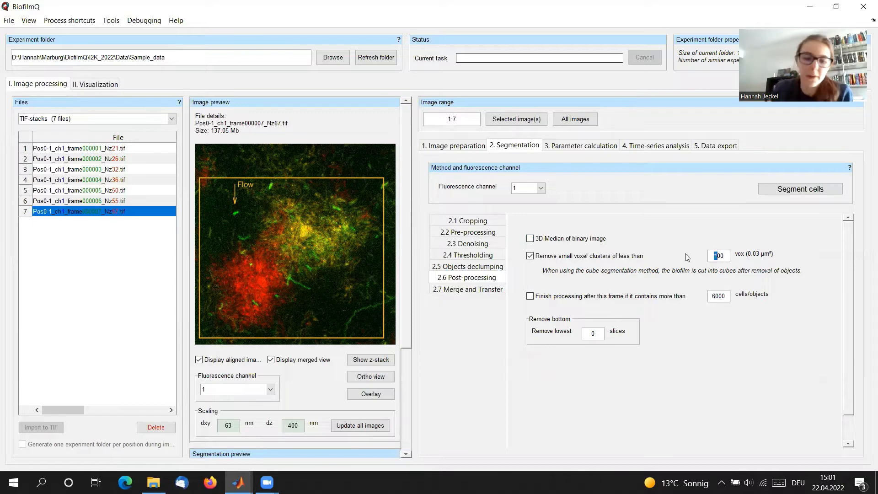
pyautogui.write('5')
pyautogui.press('Return')
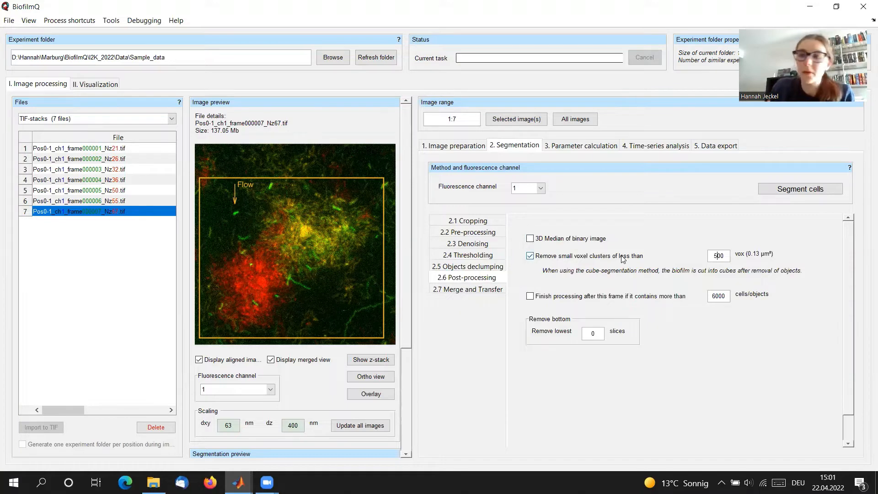
# Review the denoising options, and try the option to finish processing after a frame with more than 6000 cells/objects
pyautogui.click(498, 247)
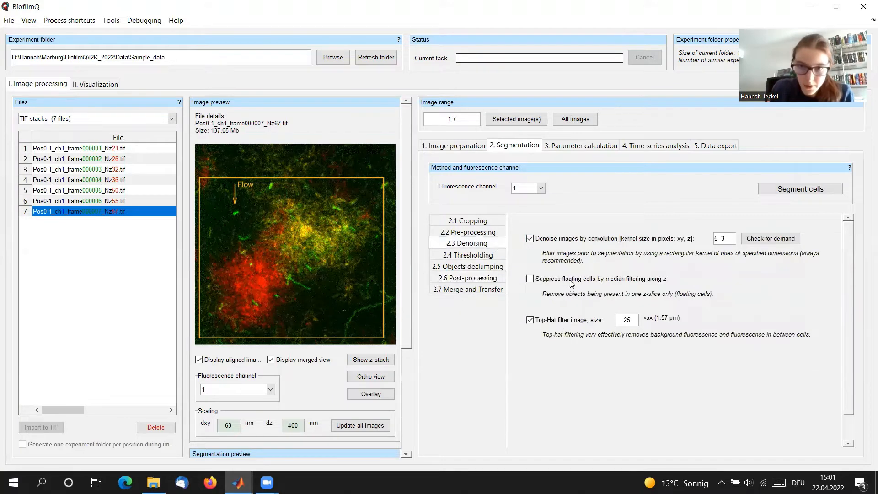
pyautogui.click(480, 279)
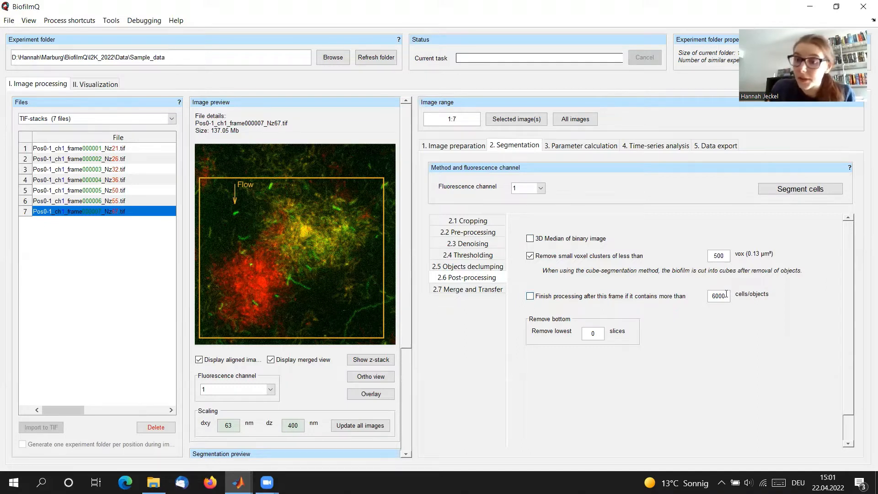
pyautogui.moveTo(728, 297); pyautogui.dragTo(712, 296)
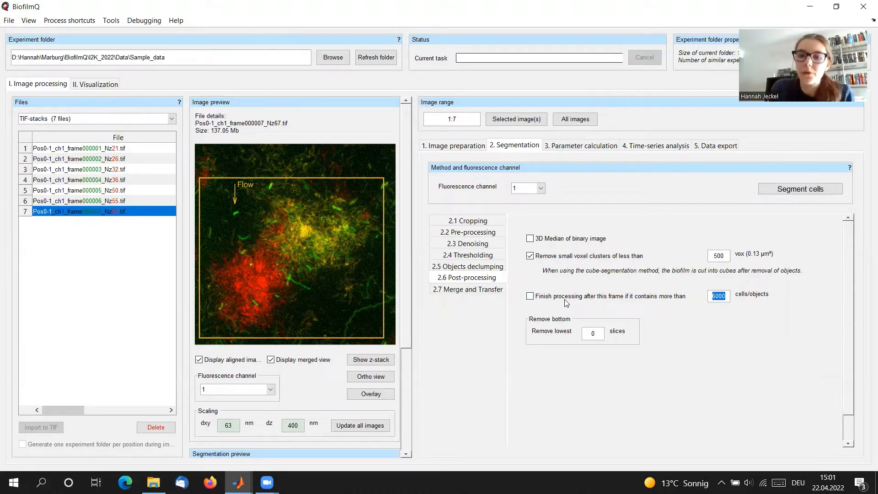
pyautogui.click(613, 301)
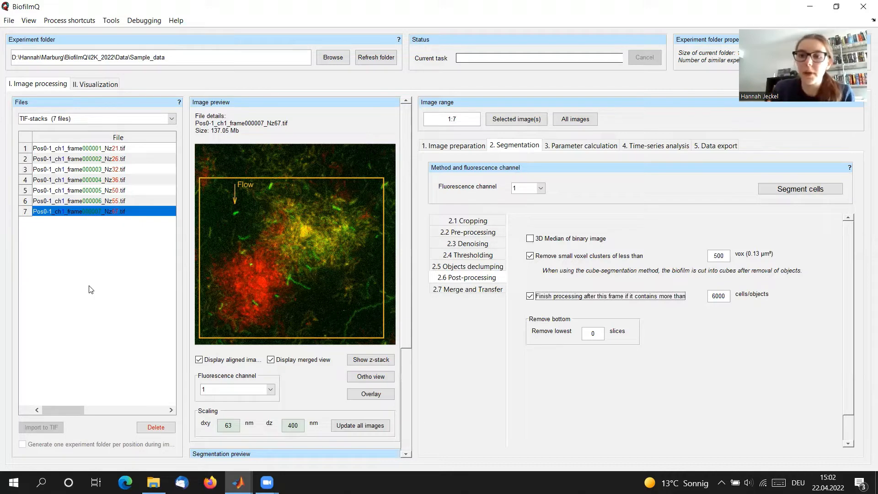
pyautogui.click(530, 296)
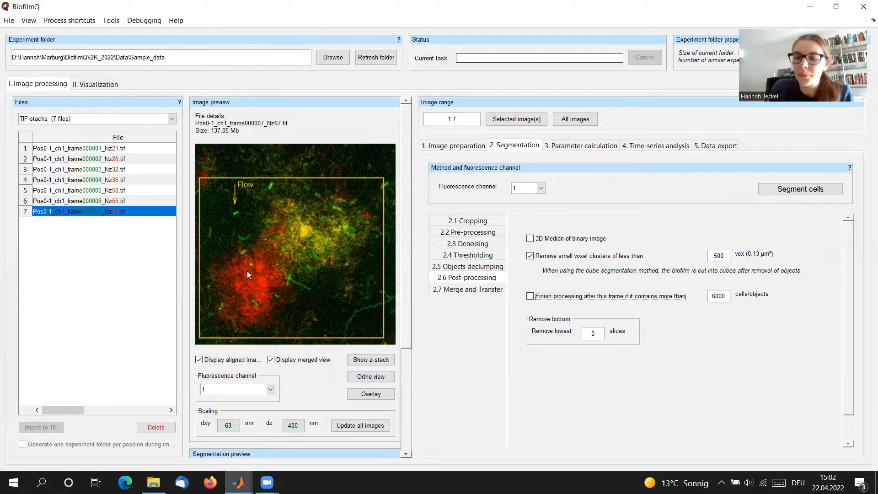
# Review the Merge and Transfer and thresholding settings, and start segmenting the cells in channel 1 for images 1:7
pyautogui.click(473, 290)
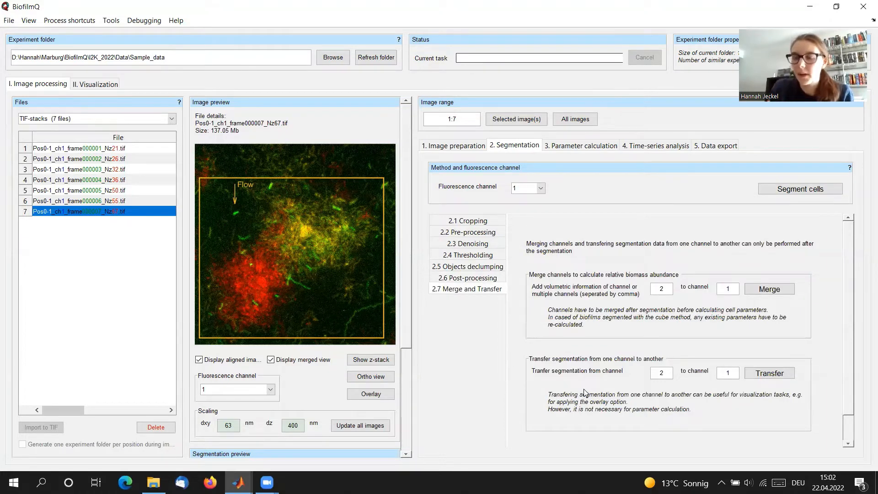
pyautogui.click(491, 279)
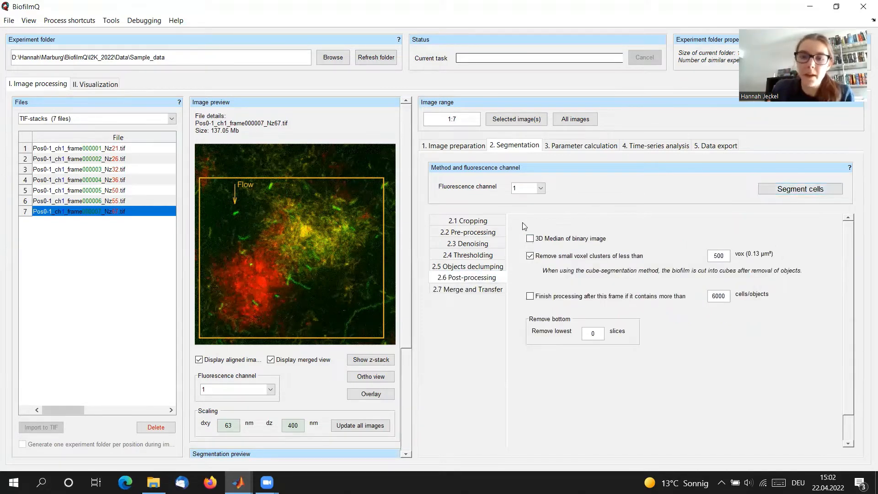
pyautogui.click(487, 223)
pyautogui.click(472, 256)
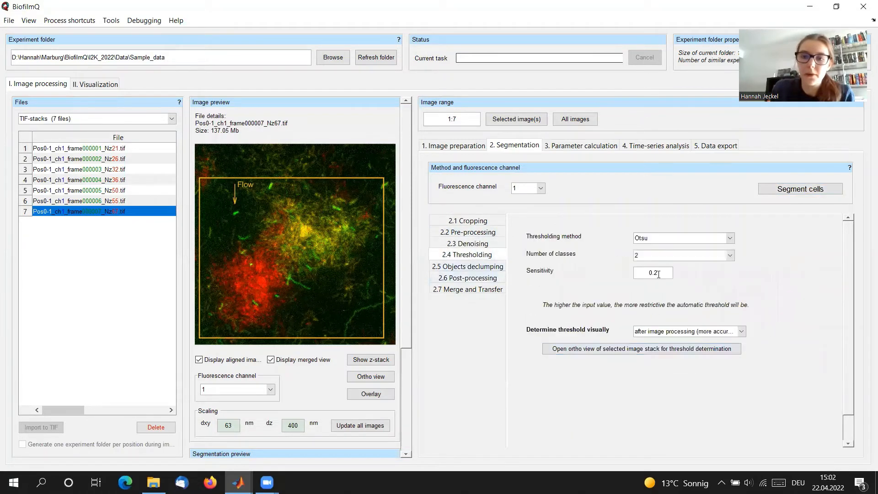
pyautogui.click(801, 189)
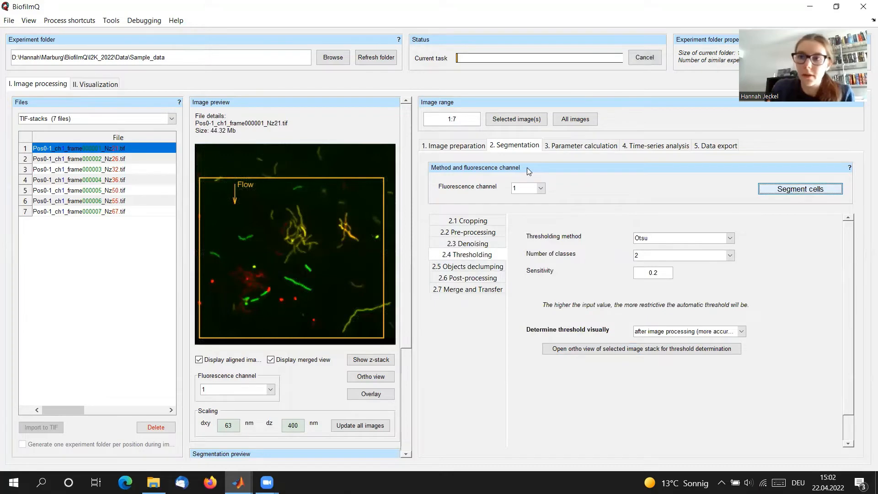
# Check the segmentation log in the MATLAB Command Window and switch back to the BiofilmQ windows
pyautogui.moveTo(239, 482)
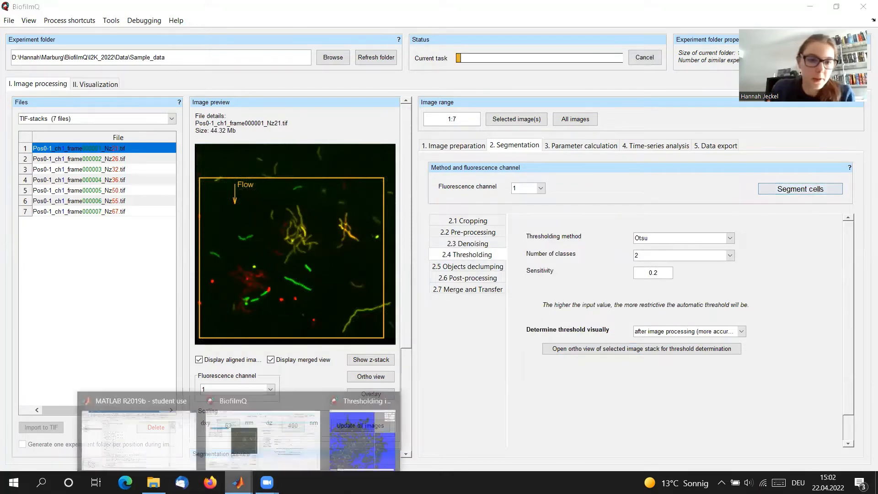
pyautogui.click(182, 455)
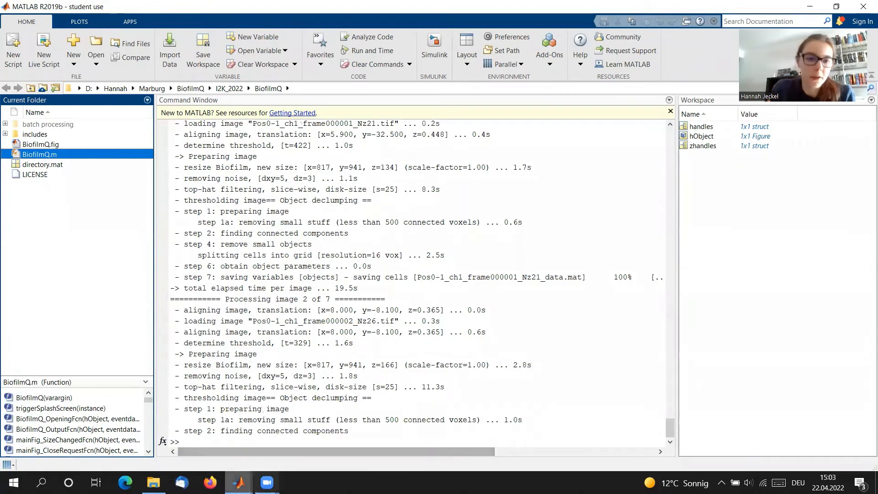
pyautogui.moveTo(237, 482)
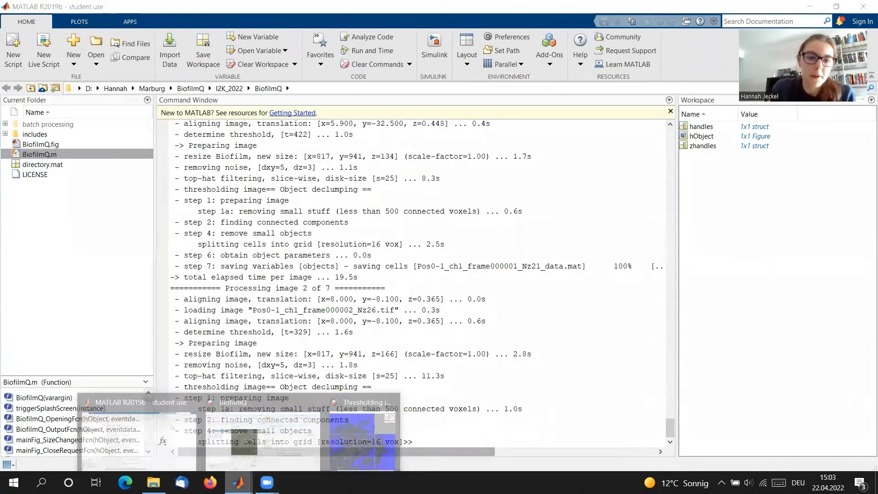
pyautogui.click(348, 421)
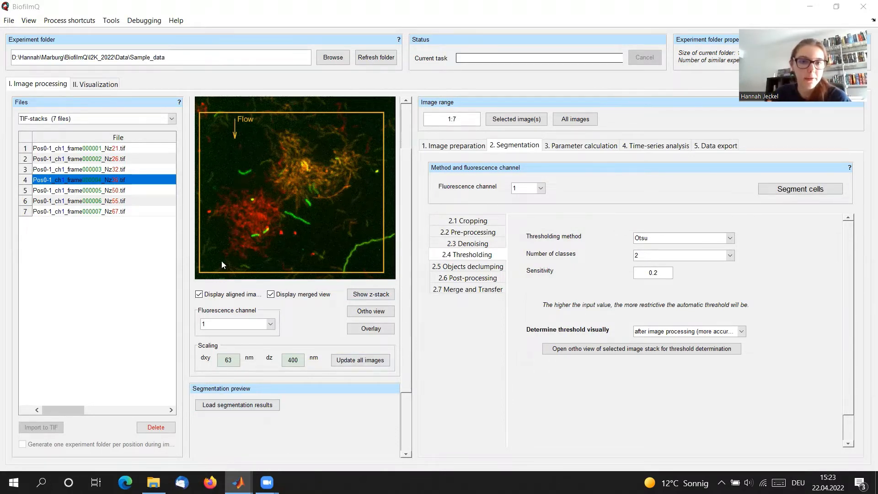
# Open the ortho view of the fourth image stack, enlarge its window, and browse the neighbouring z-slices
pyautogui.moveTo(408, 379)
pyautogui.mouseDown()
pyautogui.moveTo(409, 305)
pyautogui.moveTo(400, 387)
pyautogui.mouseUp()
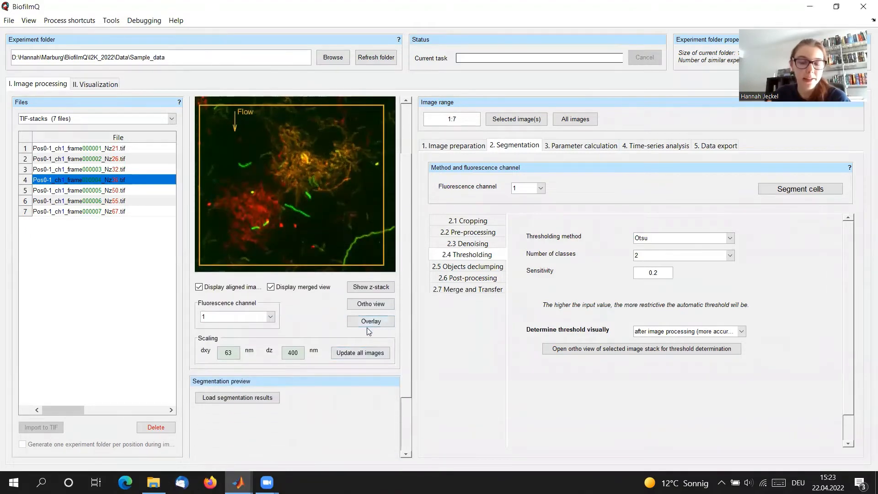
pyautogui.click(382, 308)
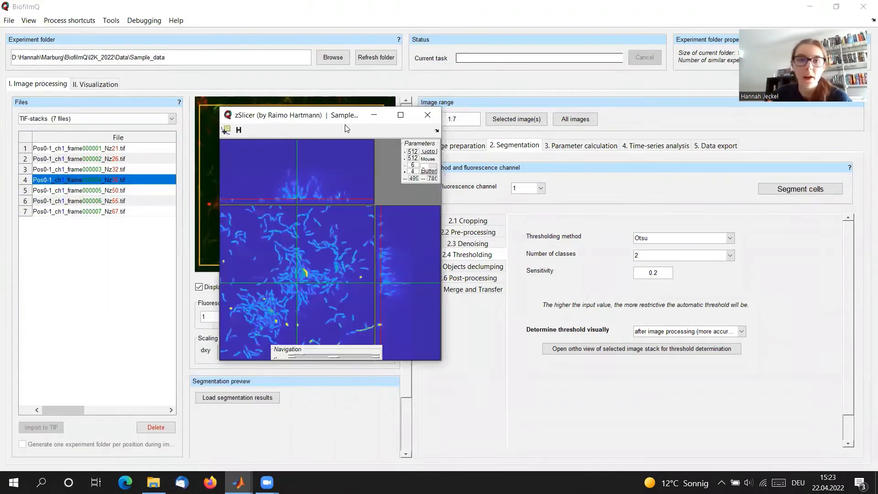
pyautogui.moveTo(338, 121); pyautogui.dragTo(346, 46)
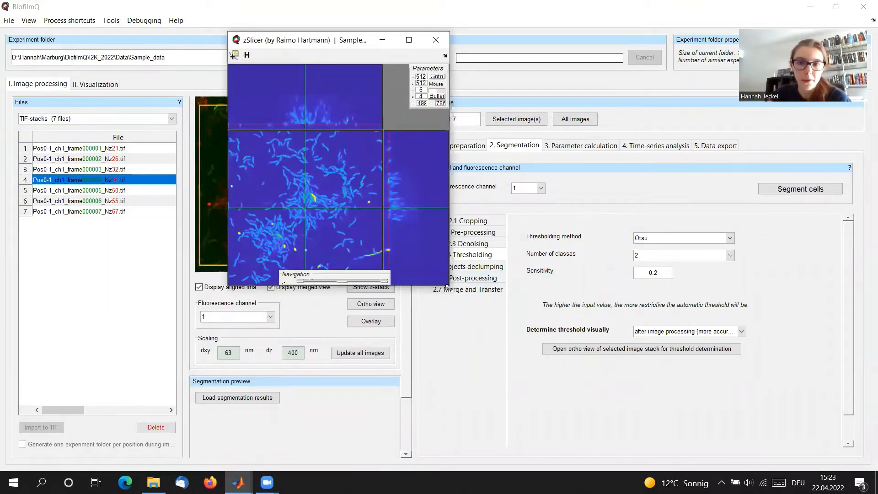
pyautogui.moveTo(446, 287); pyautogui.dragTo(649, 459)
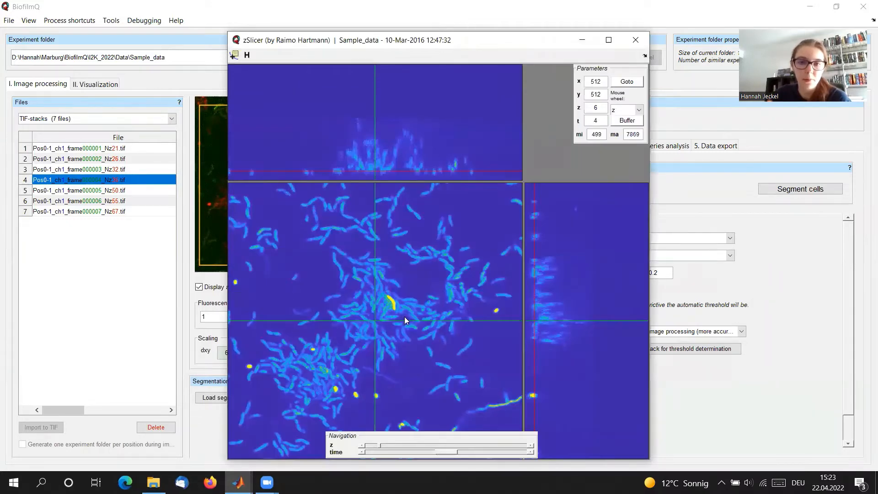
pyautogui.scroll(-1, 378, 272)
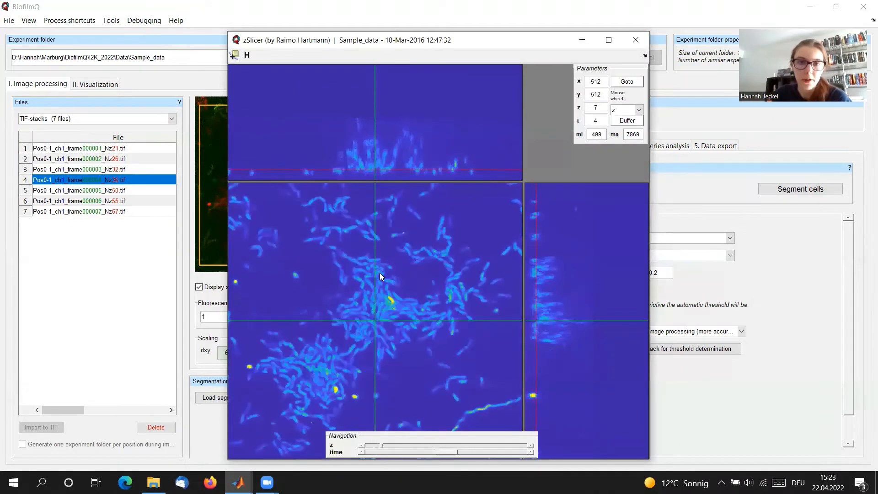
pyautogui.scroll(-4, 379, 272)
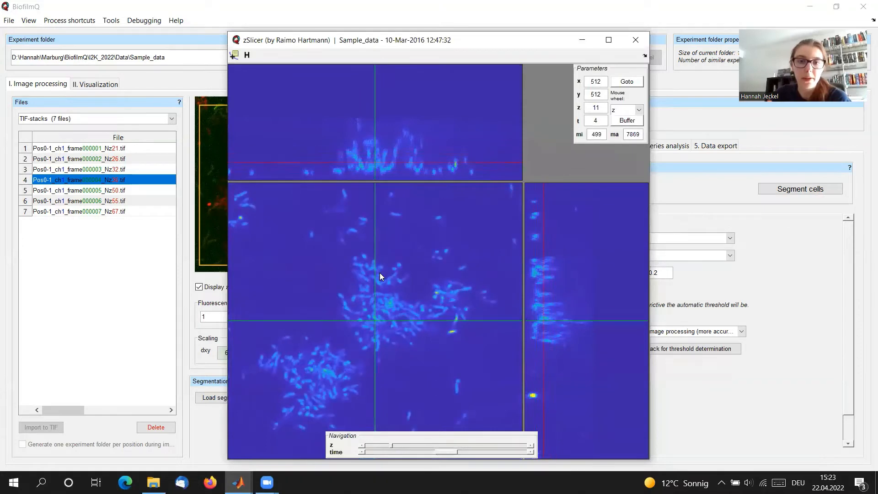
pyautogui.scroll(4, 380, 272)
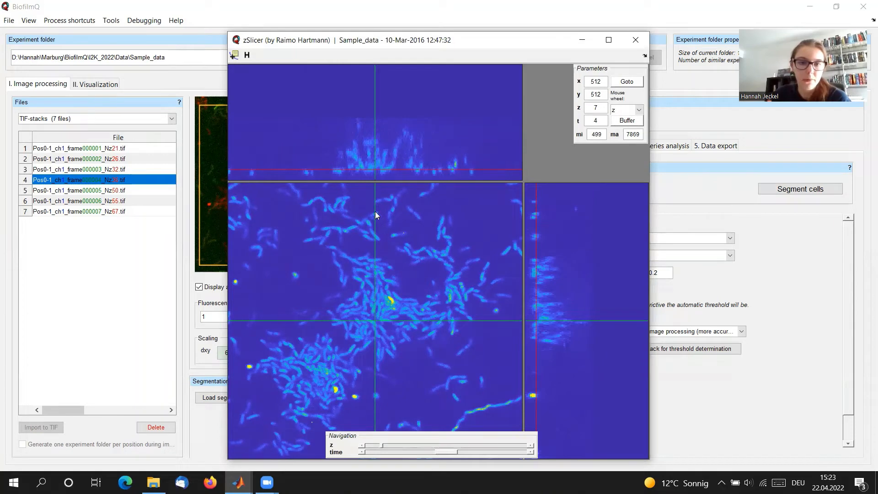
# Examine the orthogonal cross-sections through both cell clusters at several positions and z-slices, and close the ortho view
pyautogui.click(403, 308)
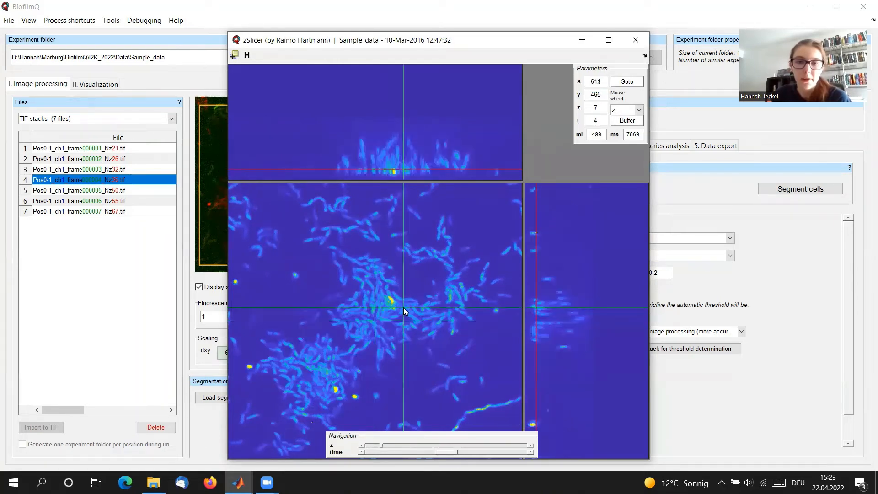
pyautogui.click(373, 338)
pyautogui.click(309, 377)
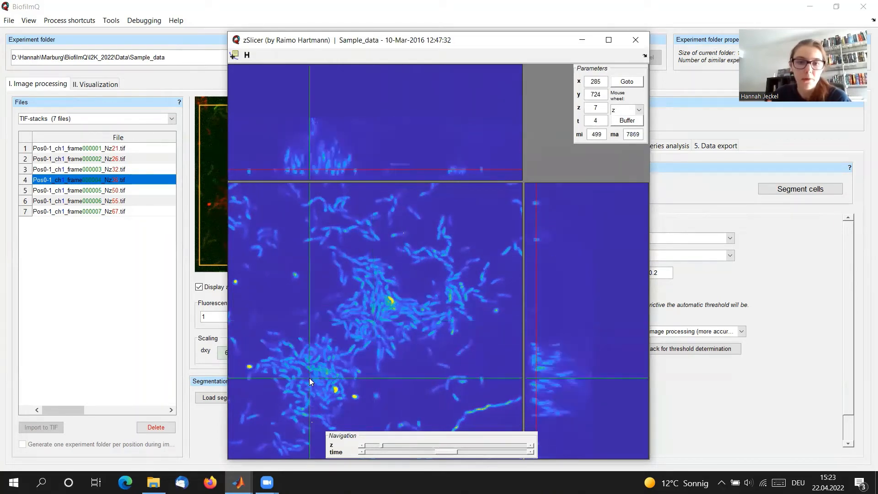
pyautogui.click(357, 310)
pyautogui.click(384, 300)
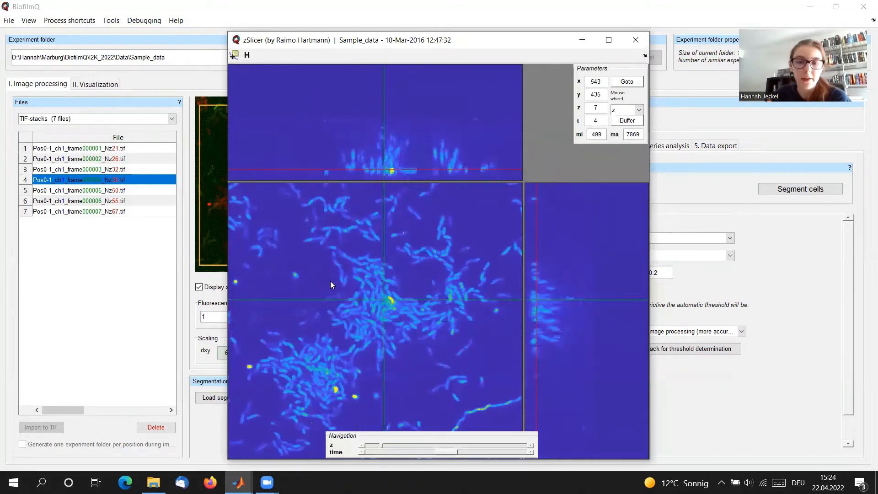
pyautogui.click(324, 382)
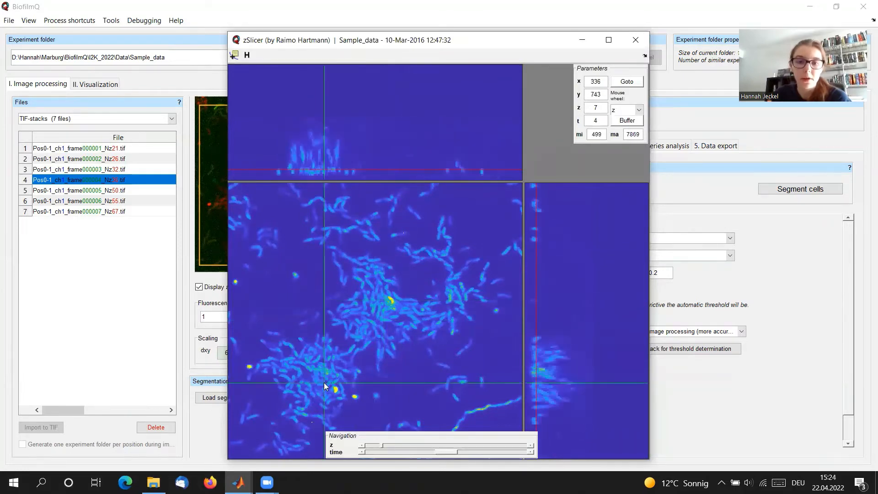
pyautogui.scroll(2, 376, 320)
pyautogui.scroll(-7, 376, 320)
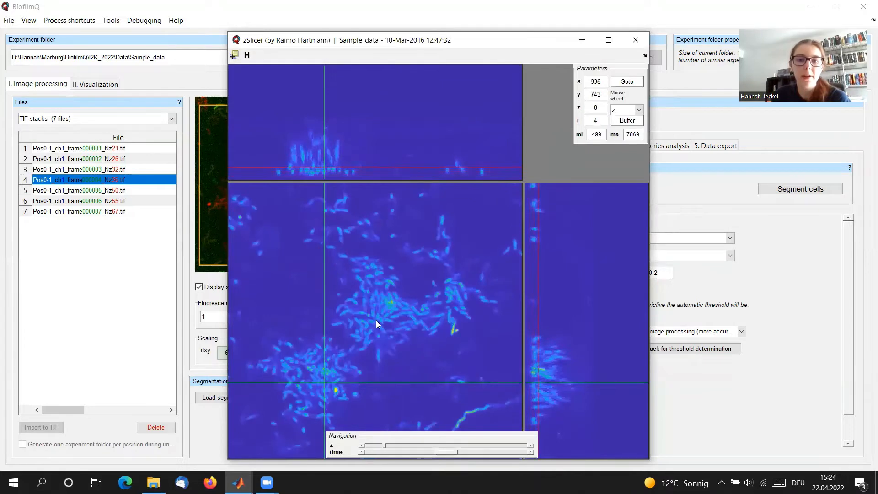
pyautogui.click(378, 317)
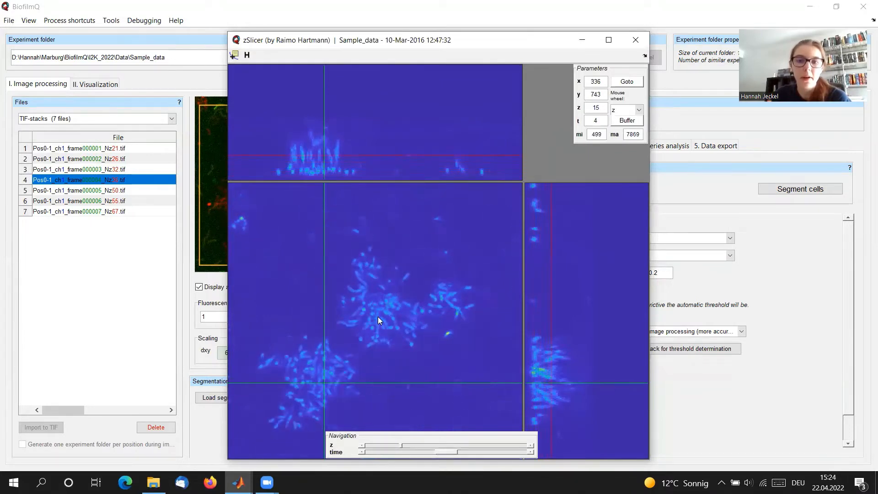
pyautogui.scroll(2, 378, 317)
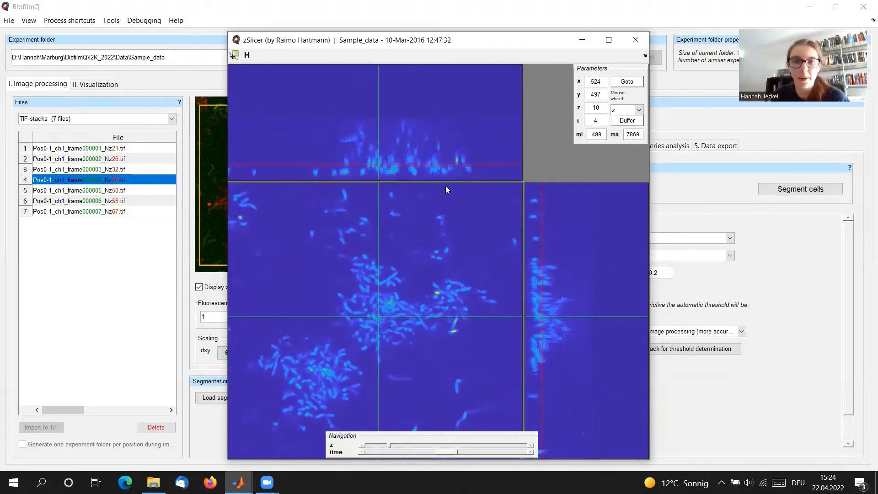
pyautogui.click(636, 41)
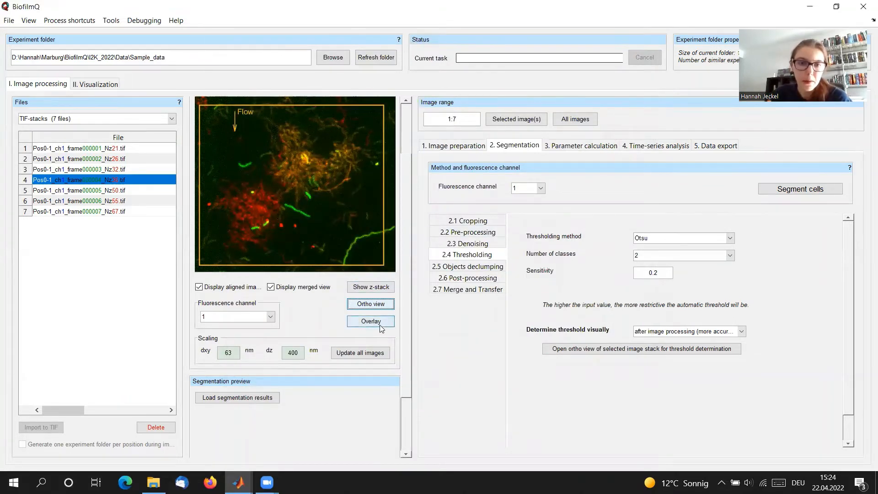
# Open the segmentation overlay of the fourth image and enlarge its window for inspection
pyautogui.click(239, 482)
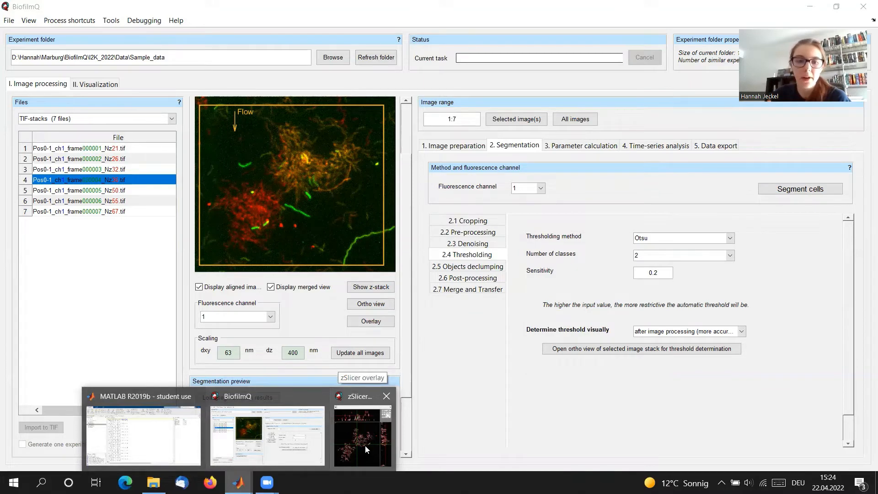
pyautogui.click(365, 445)
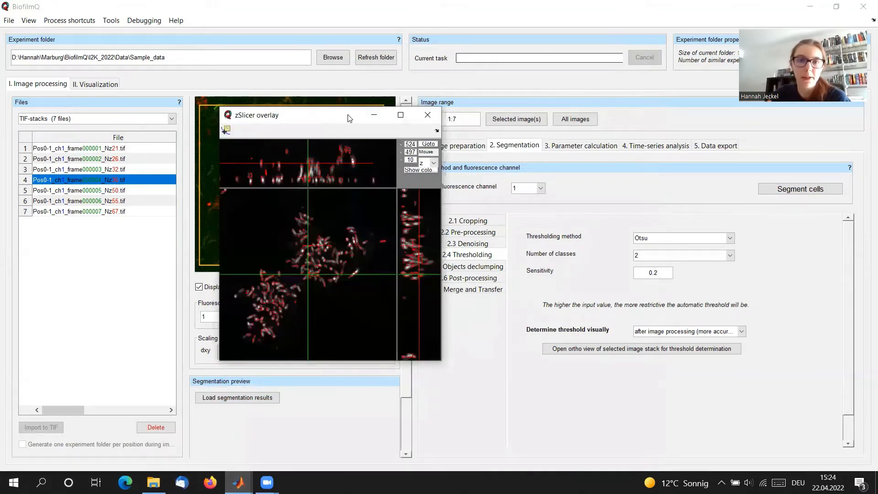
pyautogui.moveTo(349, 118); pyautogui.dragTo(537, 100)
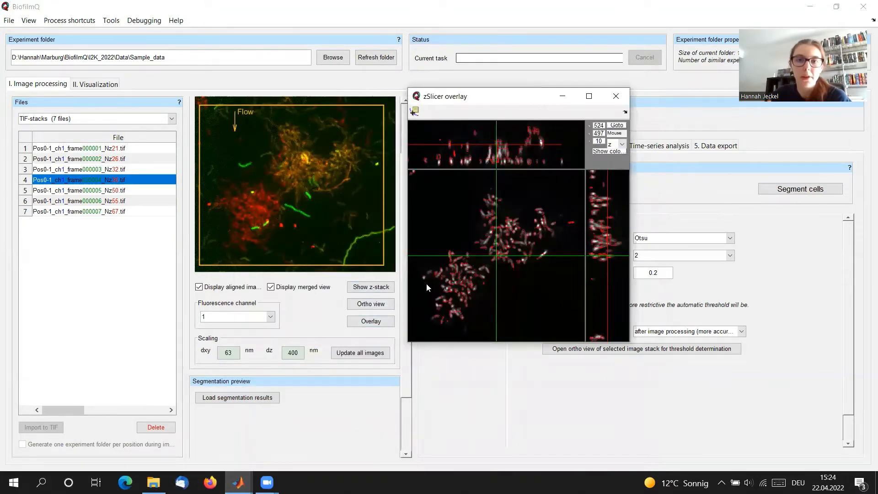
pyautogui.moveTo(497, 94); pyautogui.dragTo(259, 24)
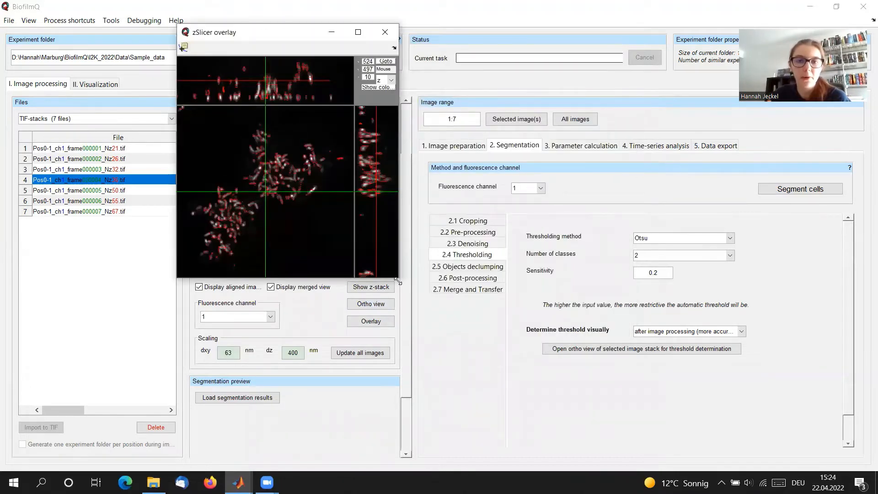
pyautogui.moveTo(398, 281); pyautogui.dragTo(648, 468)
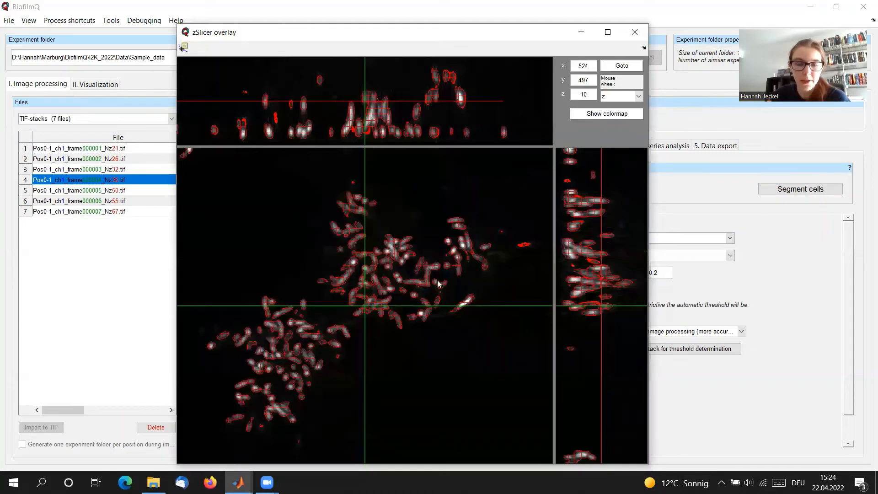
# Examine the red segmentation outlines against the cells throughout the z-slices of the overlay
pyautogui.scroll(-1, 392, 253)
pyautogui.scroll(5, 393, 255)
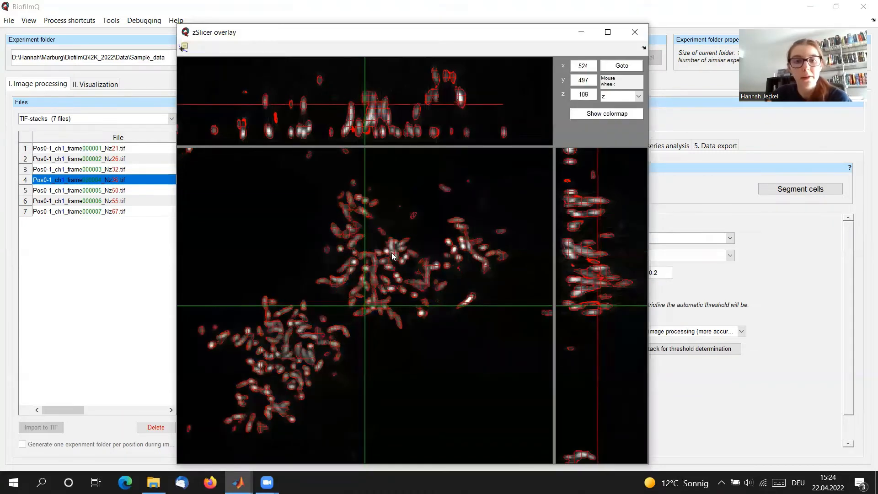
pyautogui.scroll(5, 392, 256)
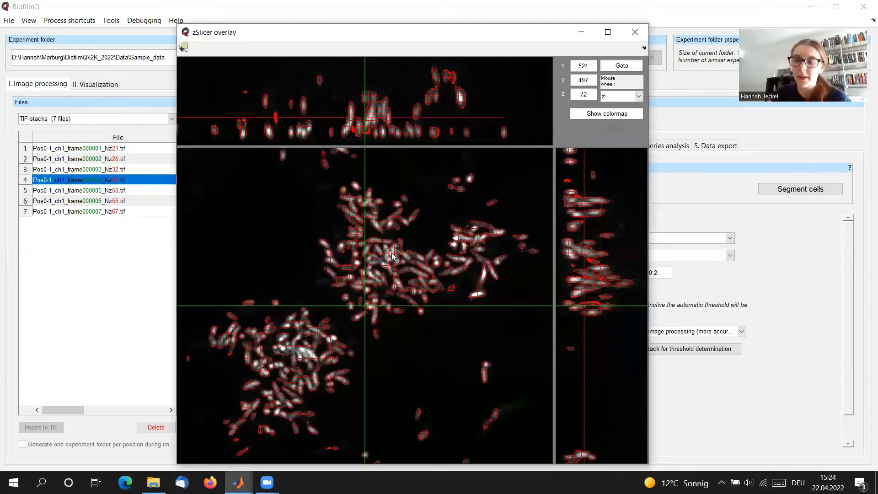
pyautogui.scroll(1, 393, 256)
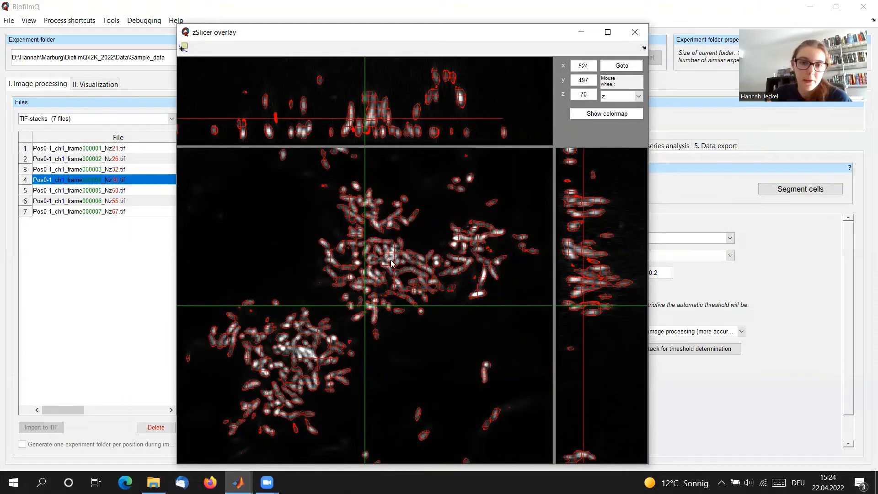
pyautogui.scroll(3, 385, 276)
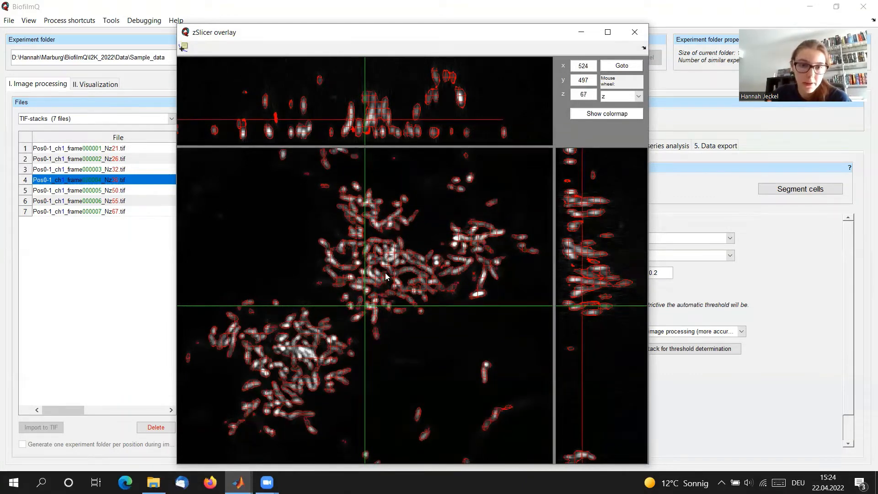
pyautogui.scroll(-7, 385, 276)
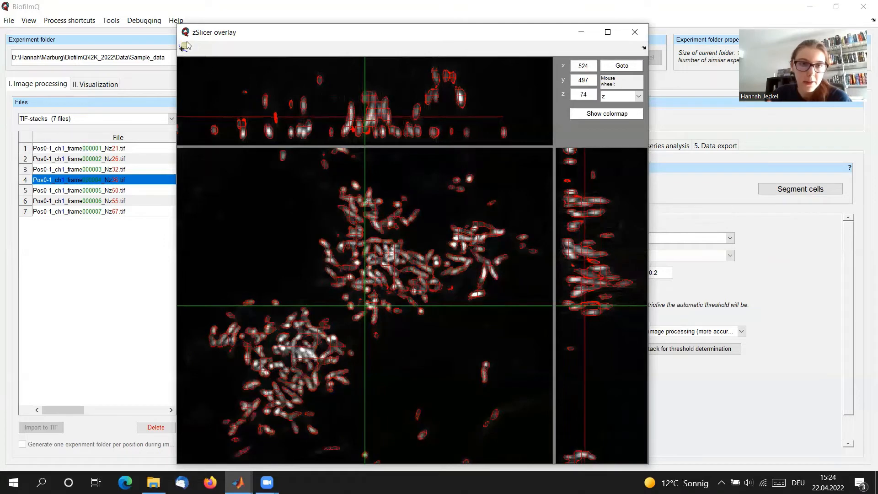
pyautogui.moveTo(177, 24); pyautogui.dragTo(165, 17)
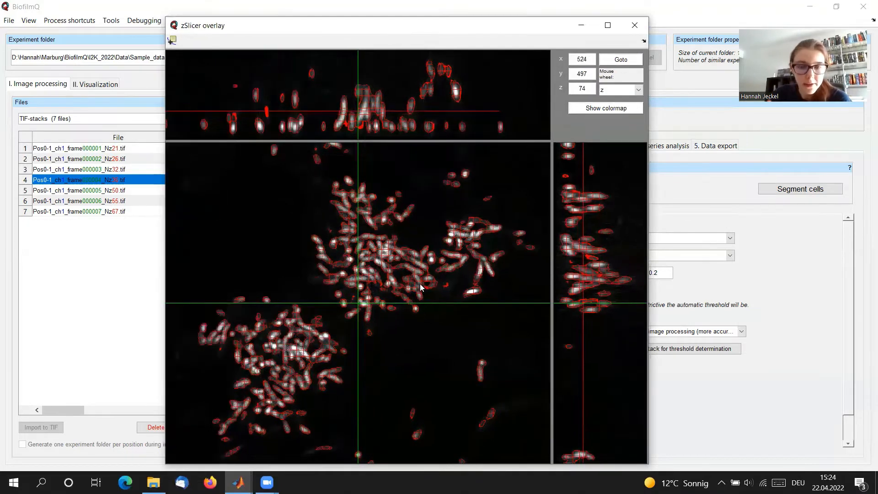
pyautogui.scroll(5, 418, 277)
pyautogui.scroll(9, 418, 277)
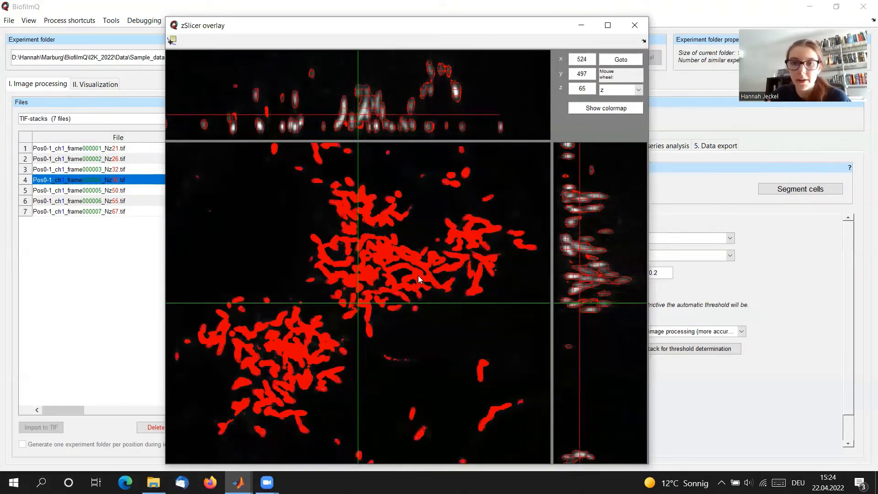
pyautogui.scroll(-5, 418, 277)
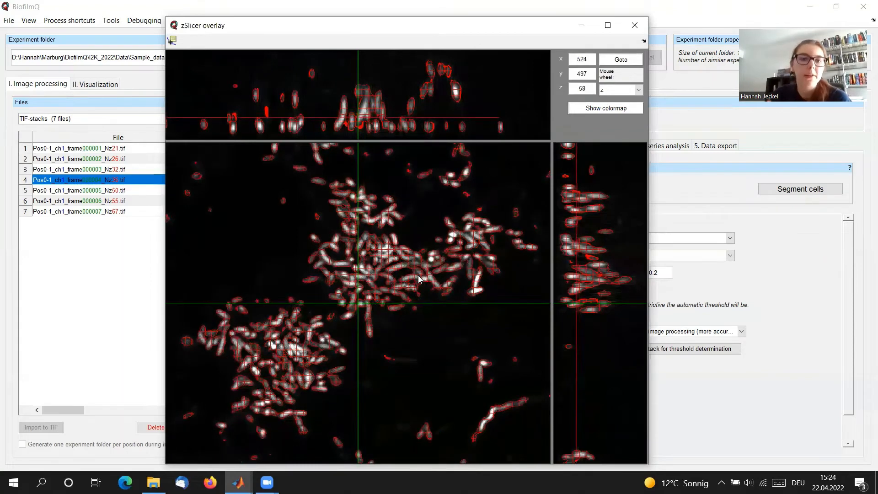
pyautogui.scroll(-16, 419, 278)
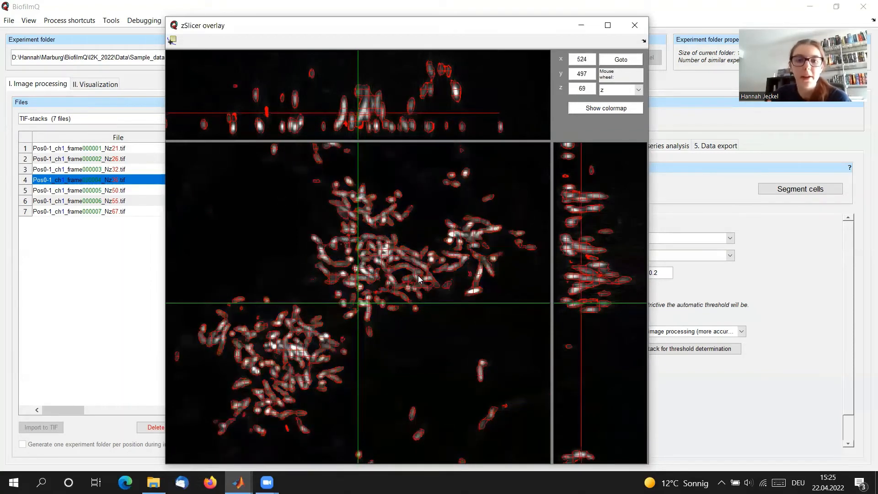
pyautogui.scroll(-20, 420, 279)
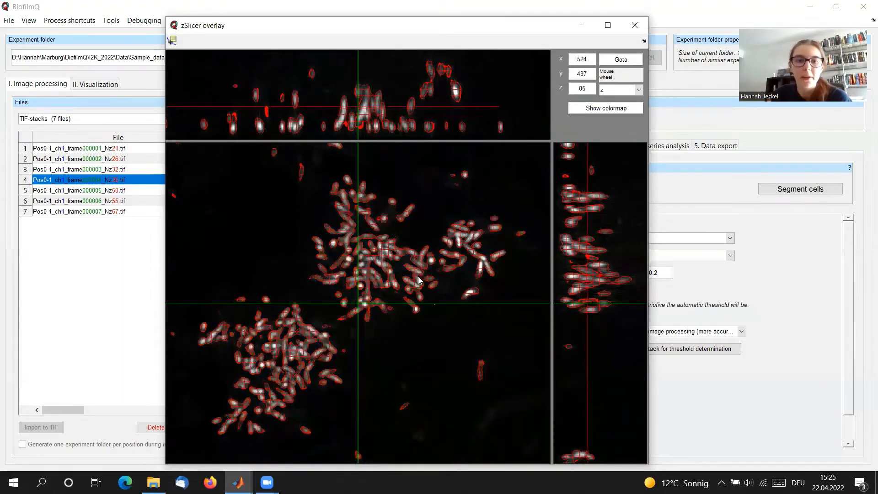
pyautogui.scroll(20, 419, 280)
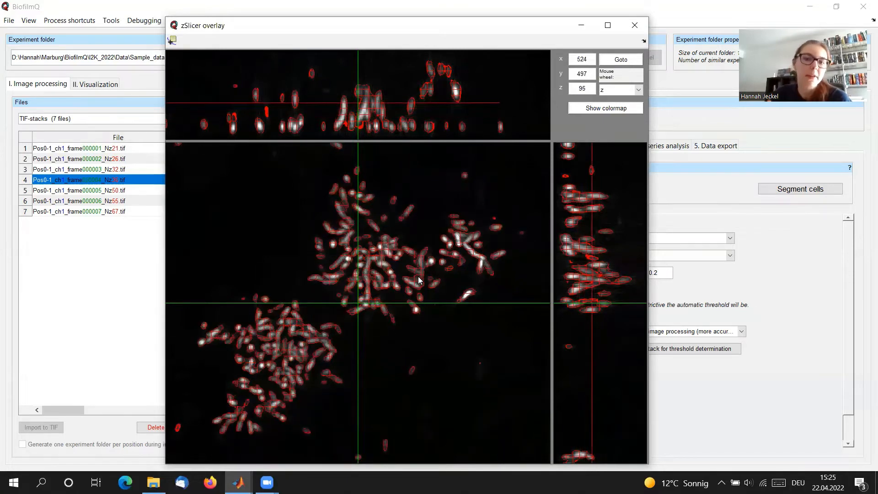
pyautogui.scroll(14, 419, 280)
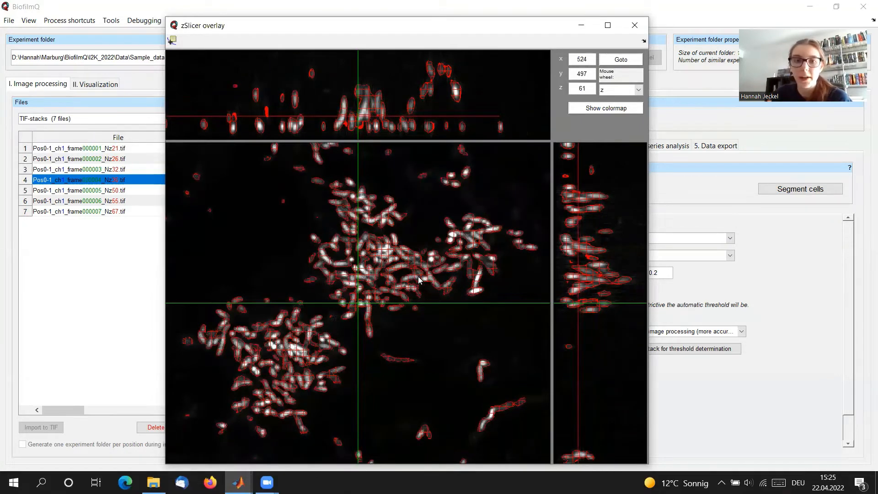
# Return to the main window and load the fourth image's segmentation results into the segmentation preview
pyautogui.click(87, 306)
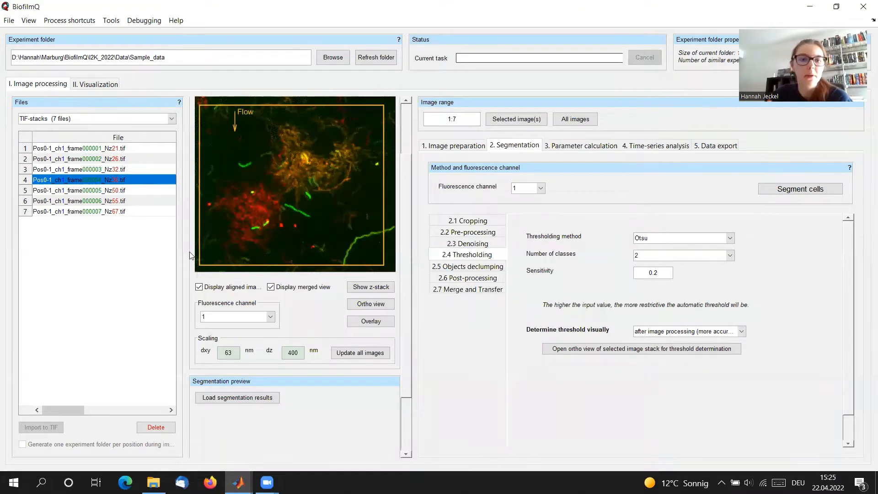
pyautogui.click(237, 398)
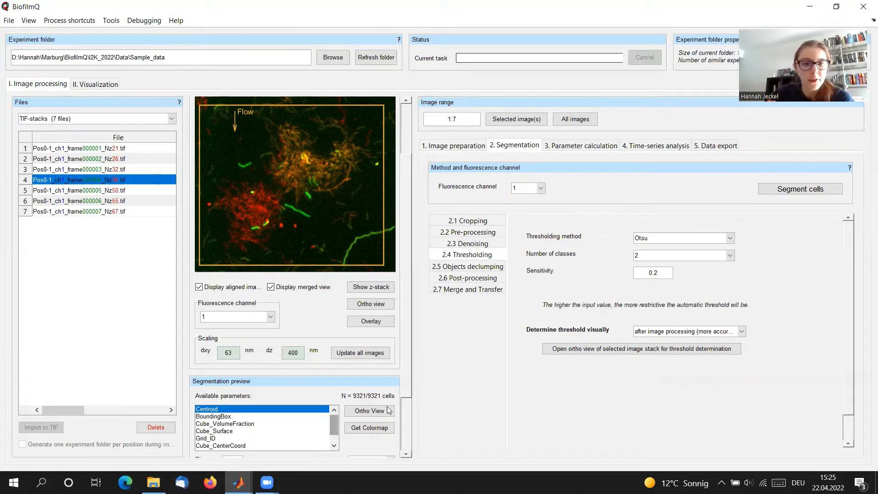
pyautogui.scroll(-3, 403, 398)
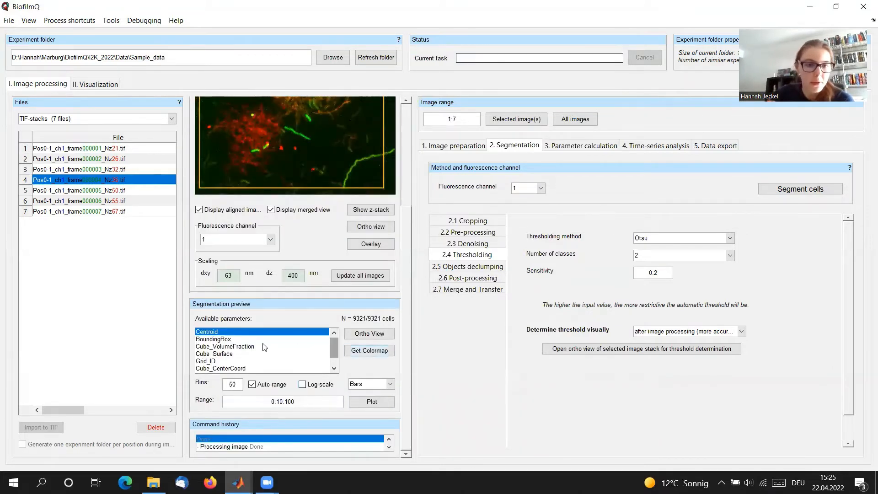
# Open the ortho view of the fourth image's segmentation coloured by Shape_Volume and enlarge its window
pyautogui.moveTo(336, 349); pyautogui.dragTo(337, 354)
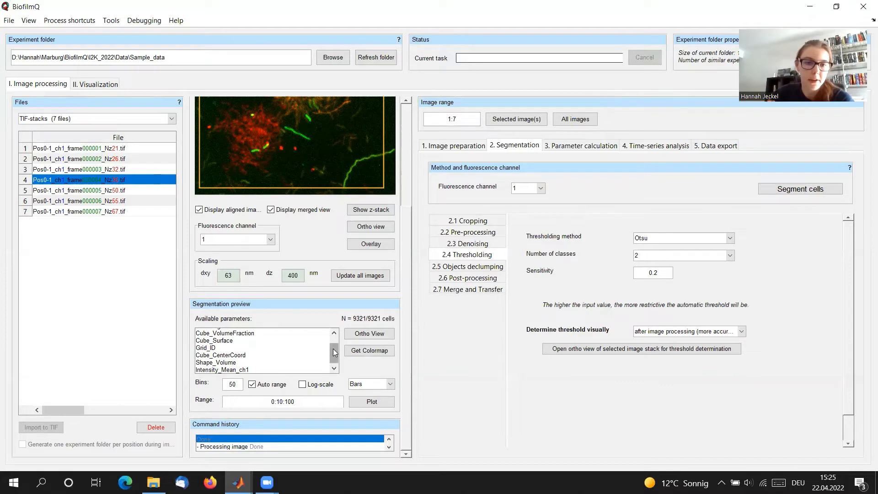
pyautogui.click(222, 363)
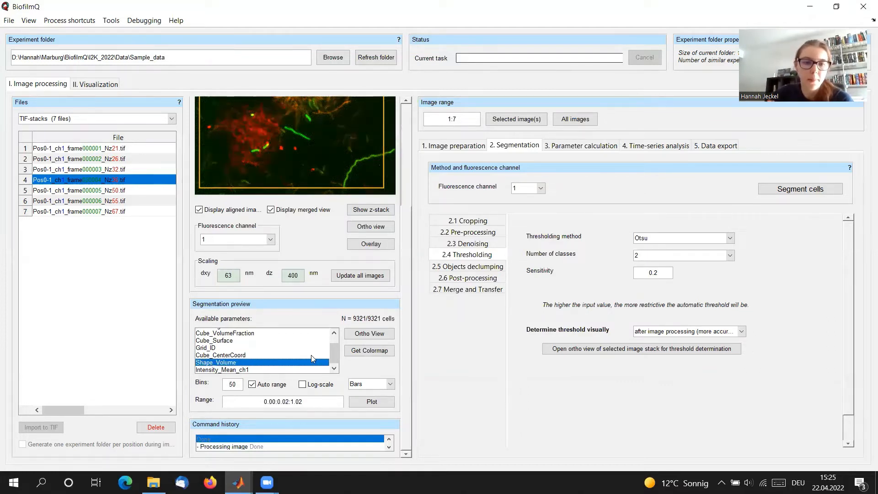
pyautogui.moveTo(332, 355)
pyautogui.mouseDown()
pyautogui.moveTo(333, 348)
pyautogui.moveTo(333, 356)
pyautogui.mouseUp()
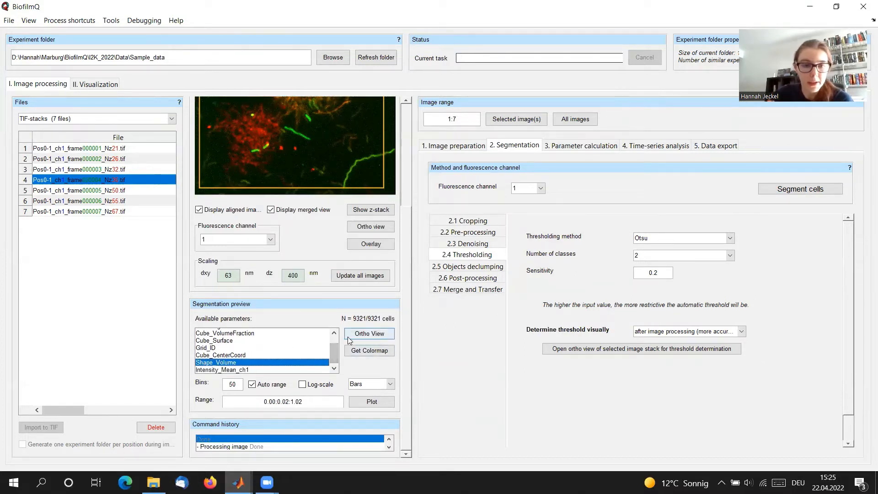
pyautogui.click(377, 336)
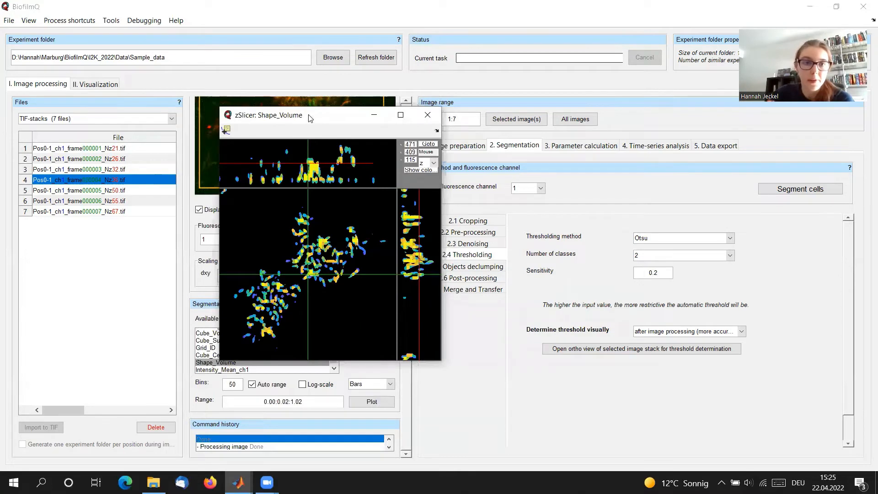
pyautogui.moveTo(309, 123); pyautogui.dragTo(256, 37)
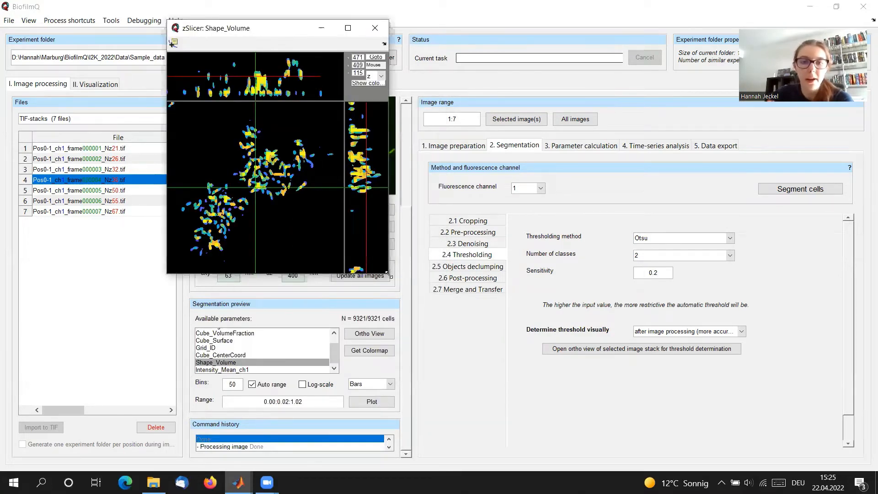
pyautogui.moveTo(387, 273); pyautogui.dragTo(630, 456)
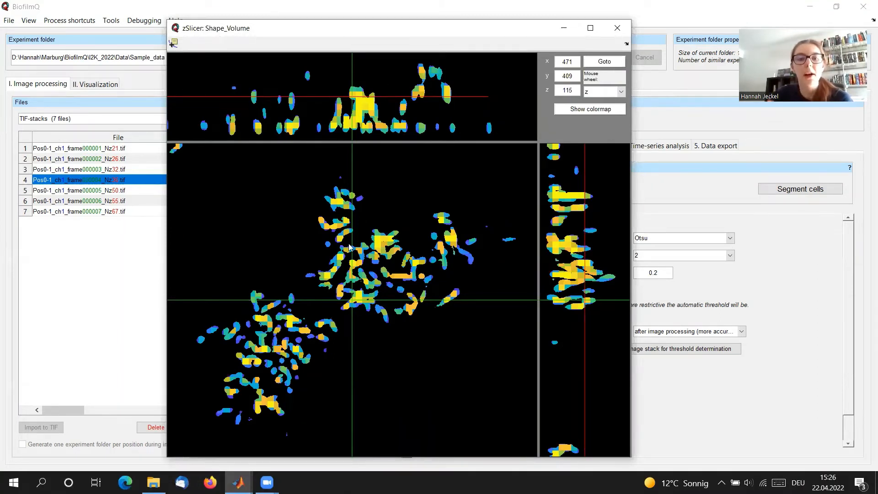
# Examine the volume-coloured objects in both cell clusters throughout the z-slices, and close the ortho view
pyautogui.scroll(-8, 350, 247)
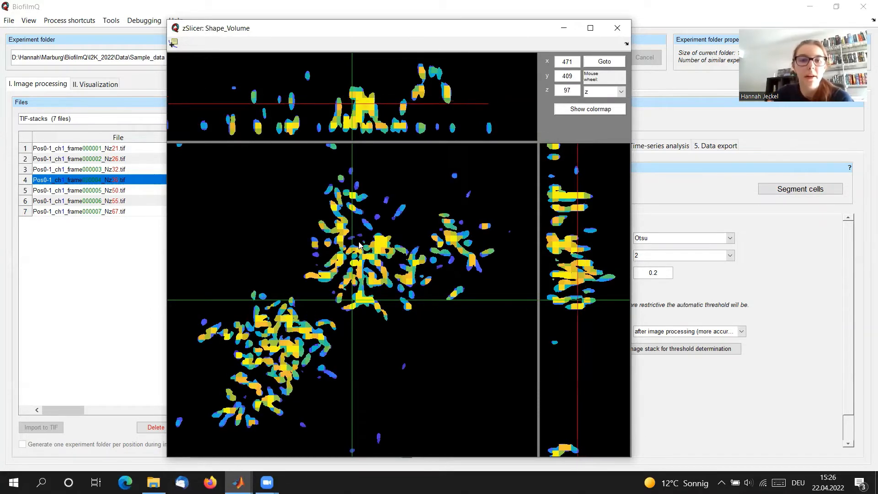
pyautogui.scroll(-6, 359, 245)
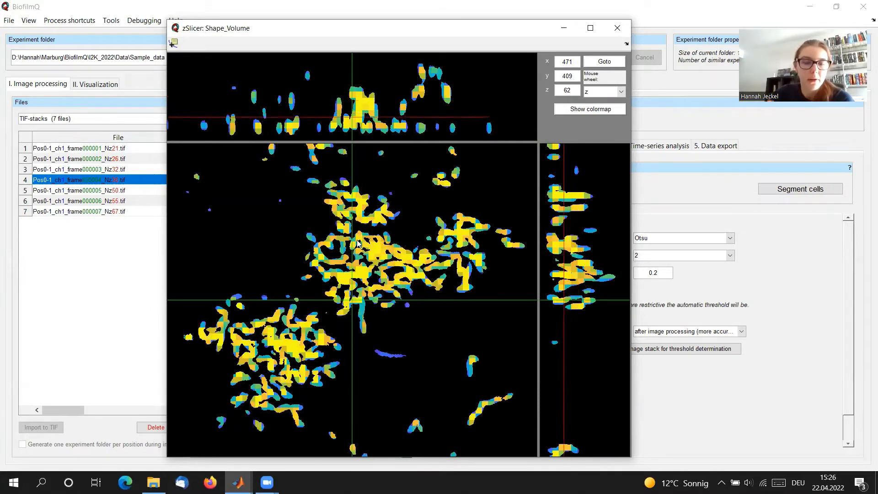
pyautogui.scroll(-3, 350, 266)
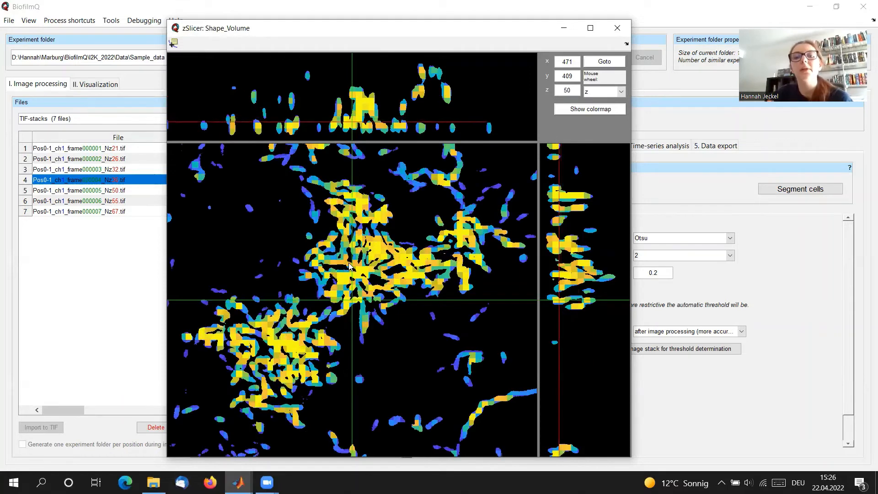
pyautogui.scroll(-2, 349, 265)
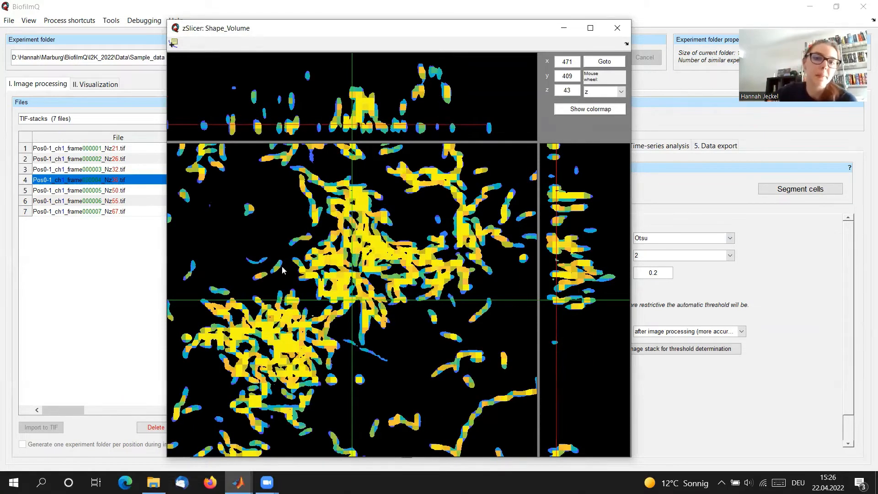
pyautogui.scroll(-3, 315, 272)
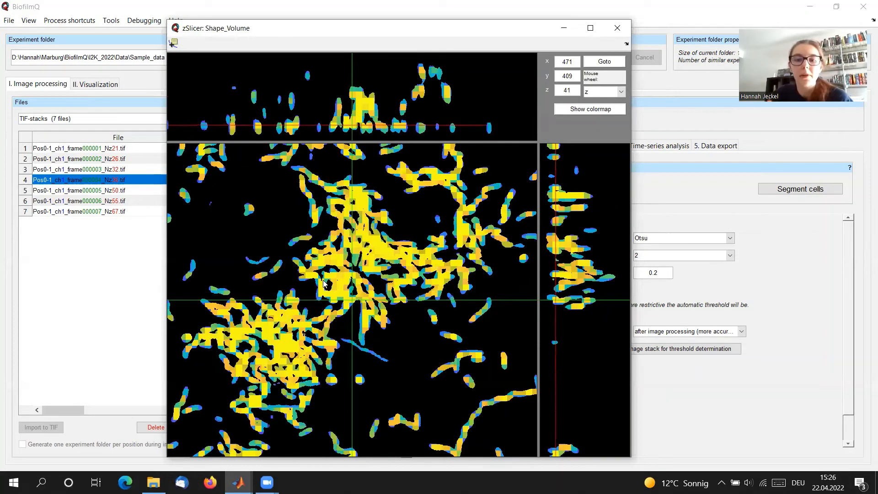
pyautogui.scroll(2, 323, 284)
pyautogui.scroll(6, 324, 284)
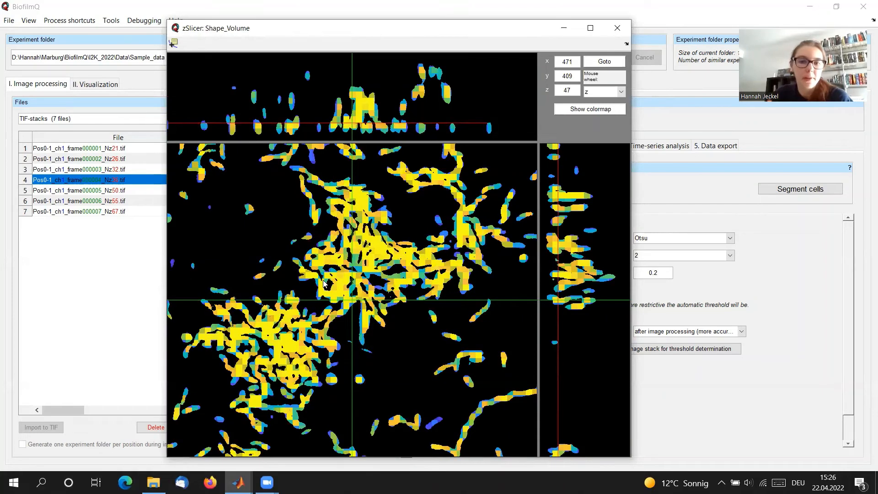
pyautogui.scroll(7, 324, 284)
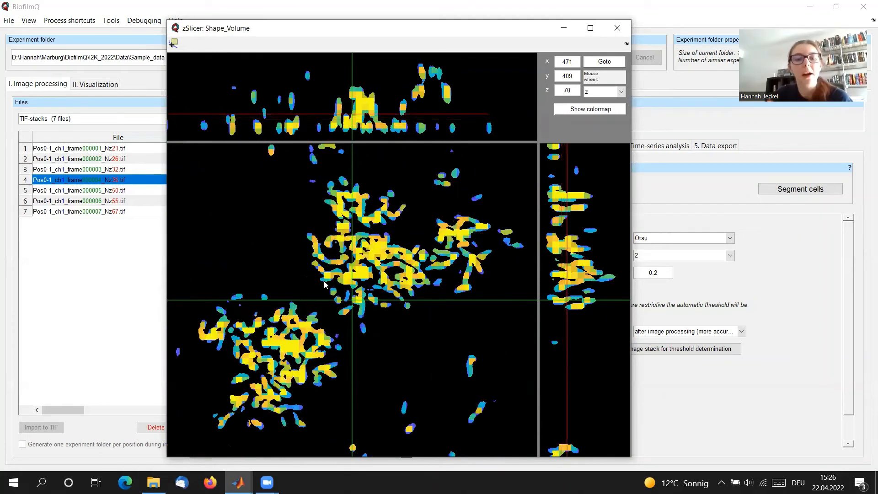
pyautogui.scroll(2, 324, 284)
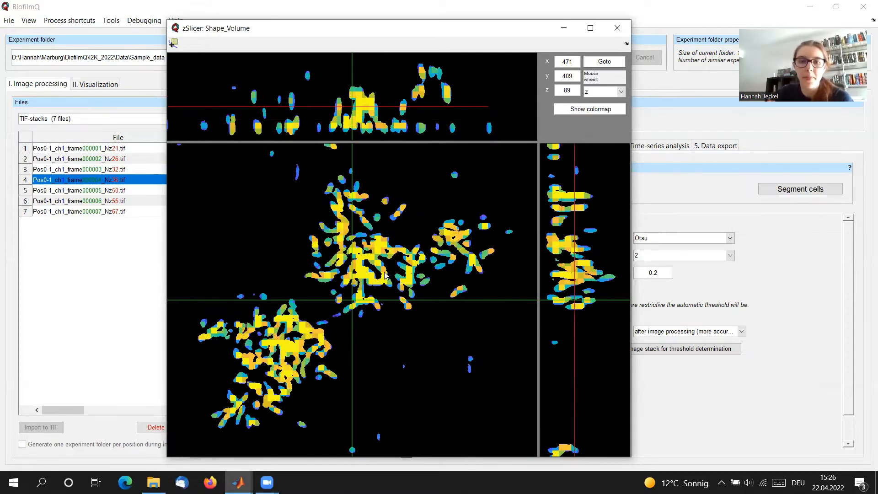
pyautogui.click(618, 29)
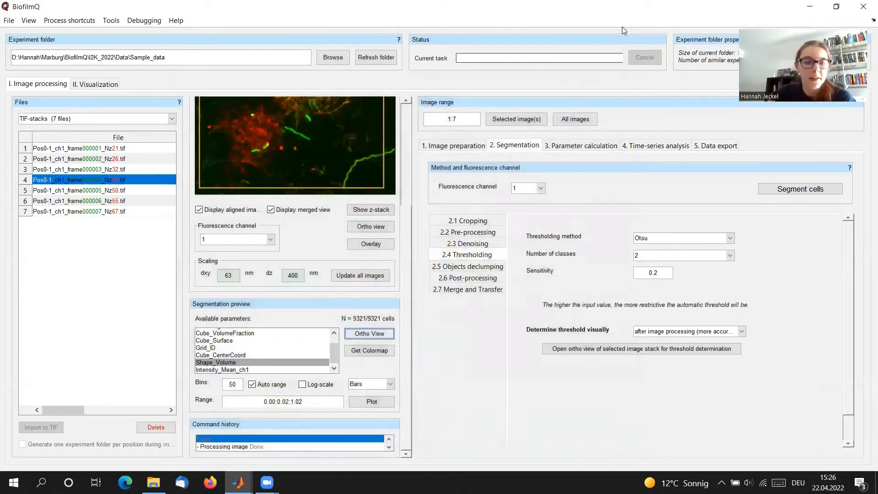
# Switch to parameter calculation and compare the sixth image's merged preview with its single-channel view
pyautogui.click(593, 147)
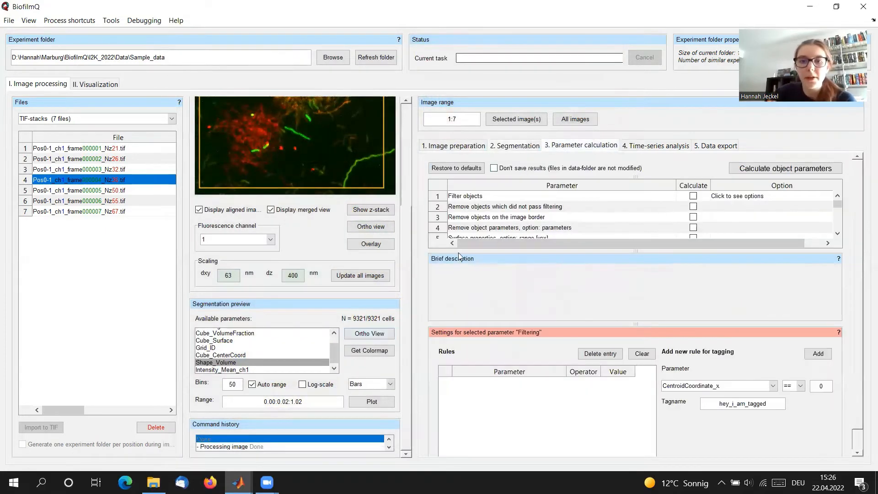
pyautogui.moveTo(408, 257); pyautogui.dragTo(409, 143)
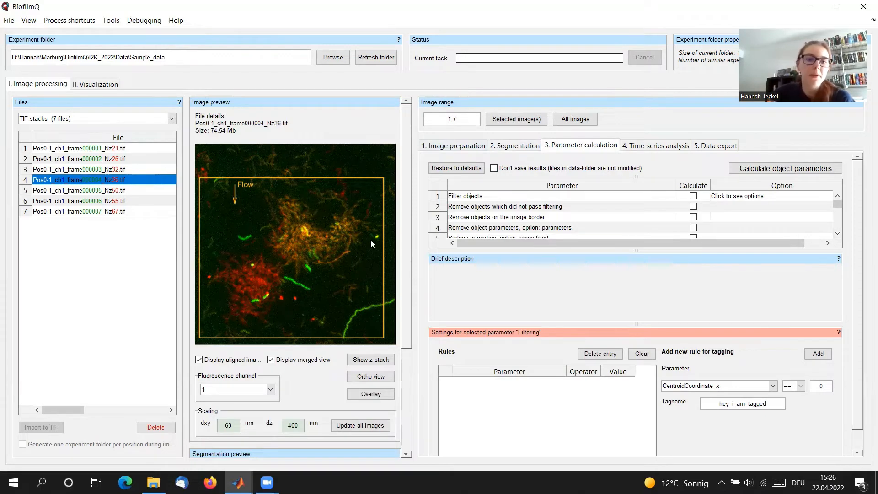
pyautogui.click(118, 201)
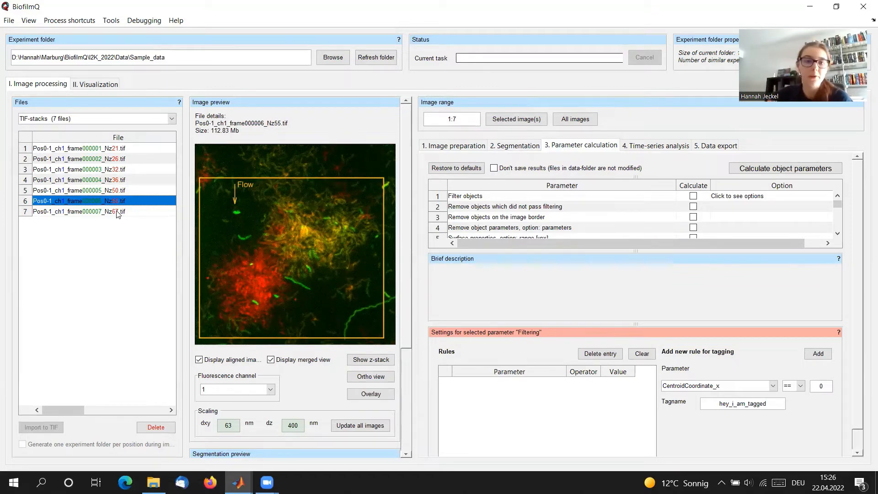
pyautogui.click(280, 361)
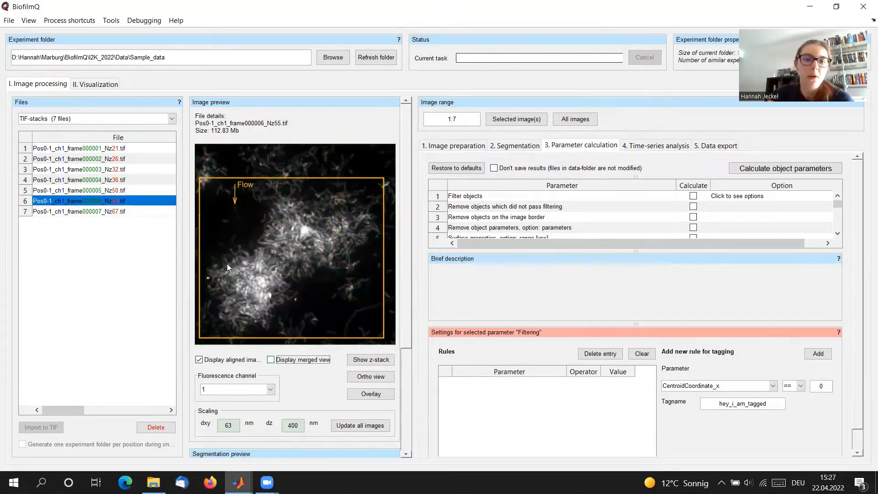
pyautogui.click(281, 360)
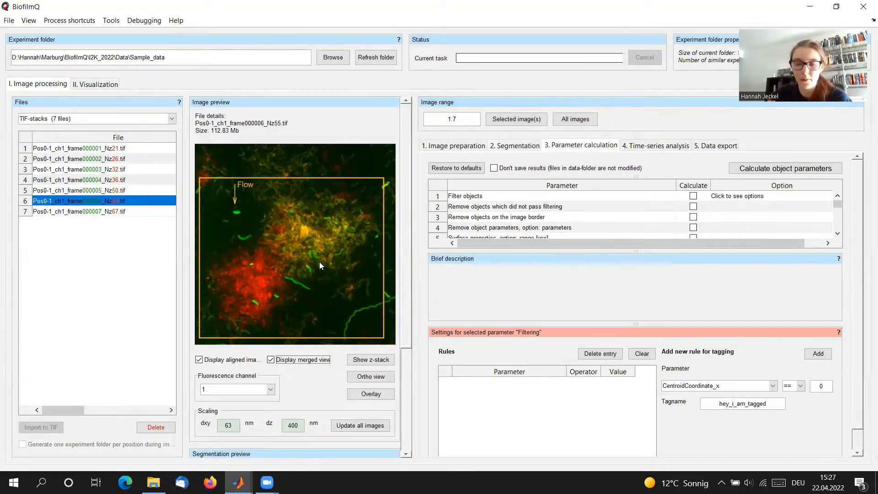
# Find Fluorescence properties in the list of calculable parameters and show its description and options
pyautogui.click(836, 234)
pyautogui.click(837, 234)
pyautogui.click(836, 234)
pyautogui.click(836, 234)
pyautogui.click(837, 235)
pyautogui.click(836, 235)
pyautogui.click(837, 235)
pyautogui.click(837, 235)
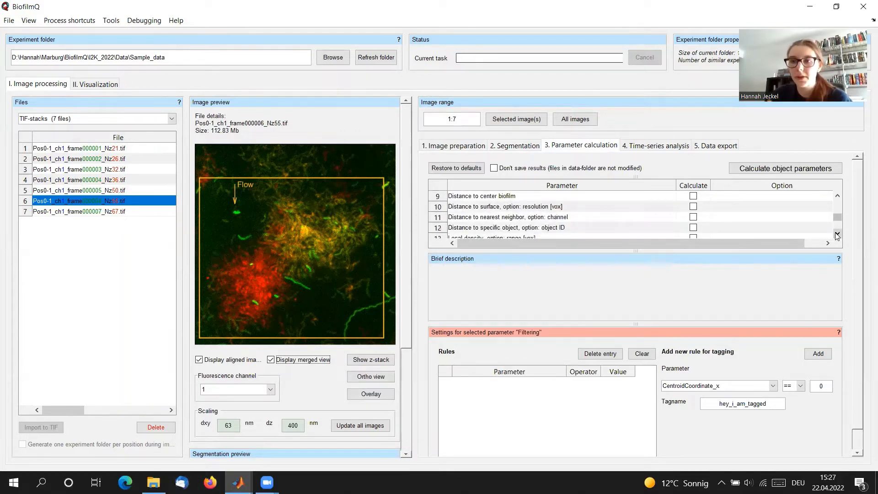
pyautogui.click(836, 235)
pyautogui.click(837, 235)
pyautogui.click(837, 235)
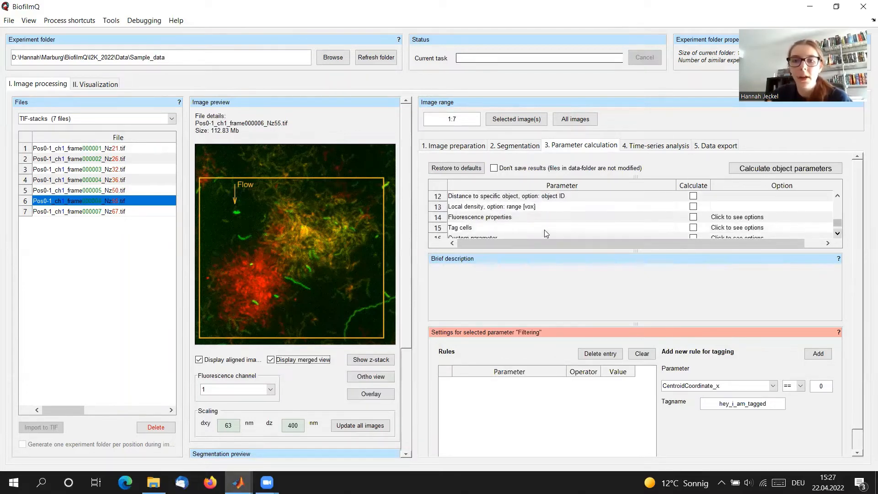
pyautogui.click(560, 217)
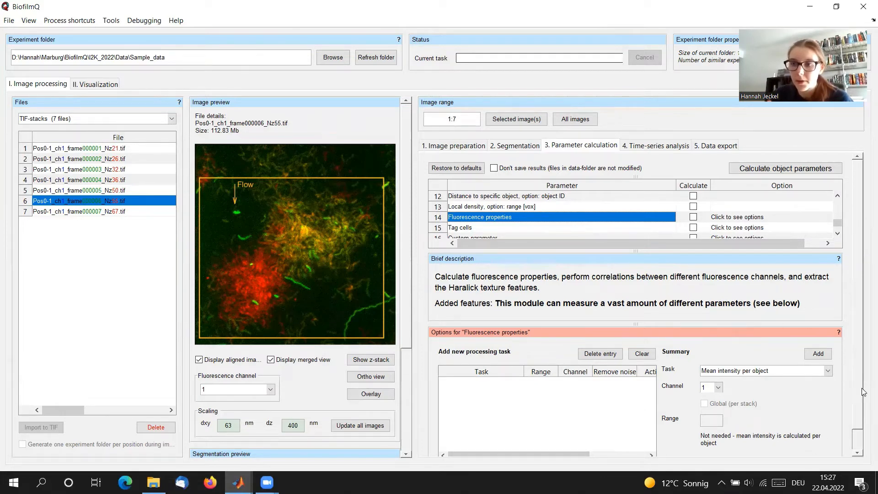
# Review the available fluorescence tasks and add a Mean intensity per object task for channel 2
pyautogui.scroll(-1, 861, 387)
pyautogui.click(821, 353)
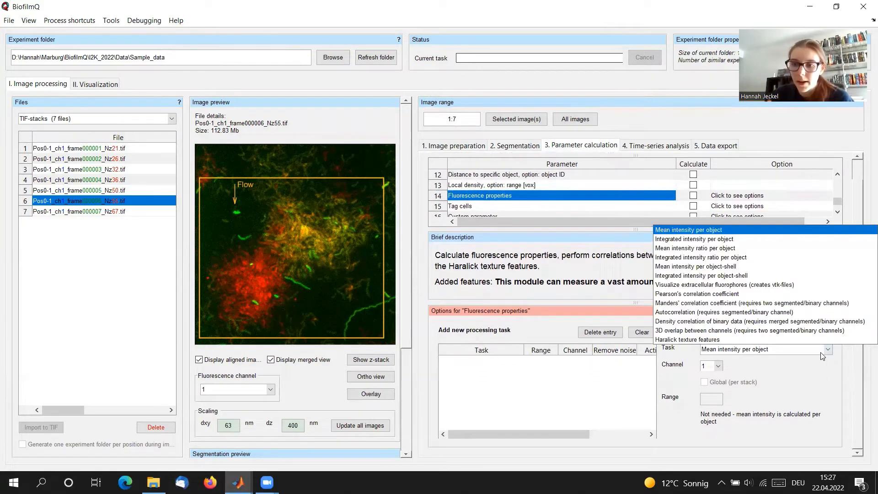
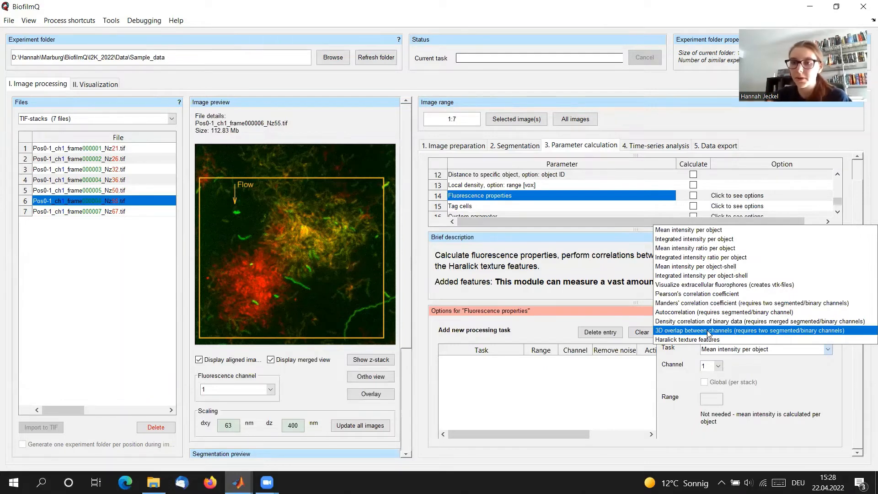
pyautogui.click(723, 229)
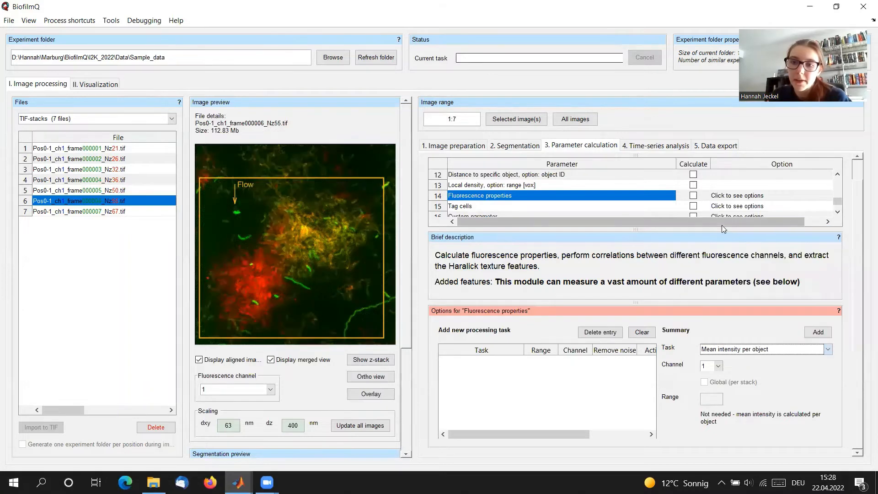
pyautogui.click(719, 367)
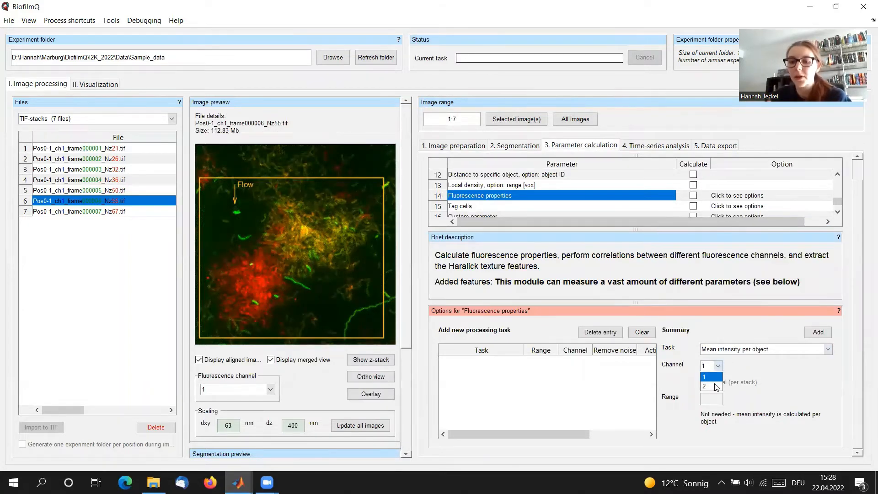
pyautogui.click(714, 386)
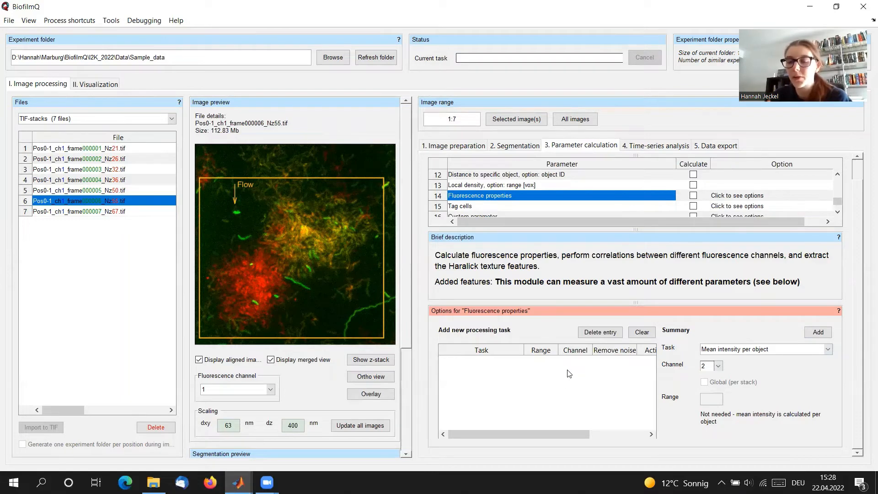
pyautogui.click(818, 333)
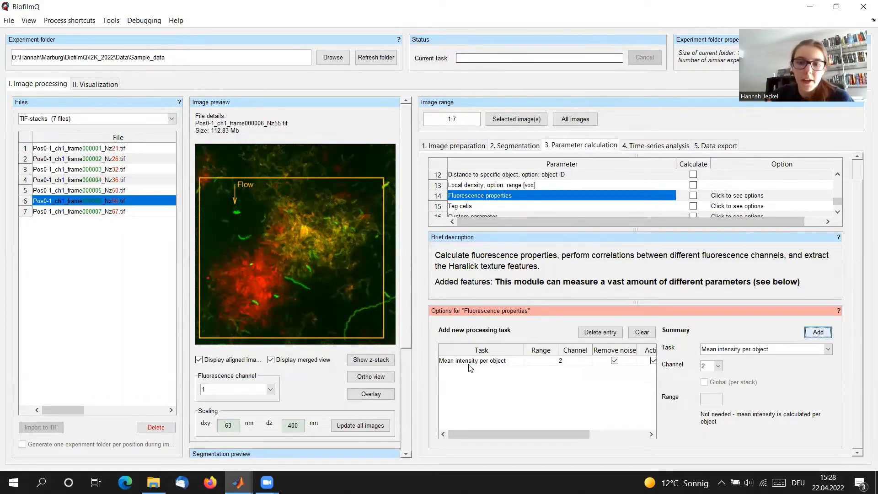
# Add a Mean intensity ratio per object task for channels 2 and 1
pyautogui.click(781, 352)
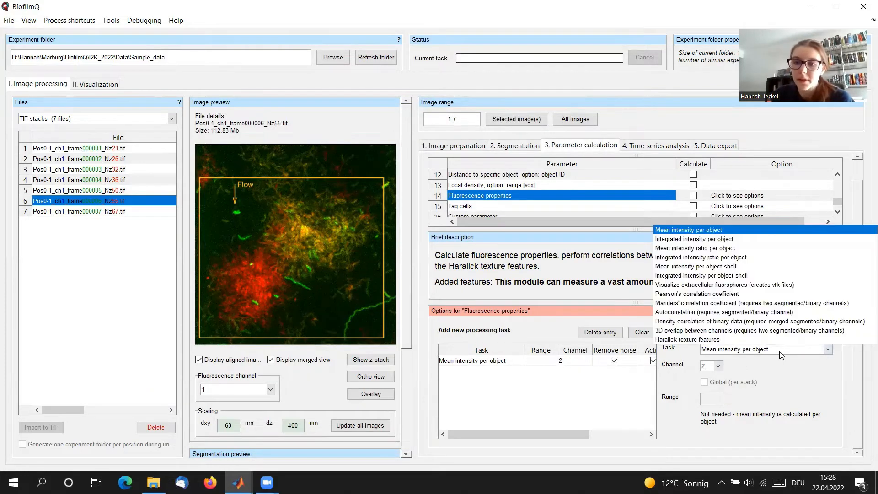
pyautogui.click(724, 248)
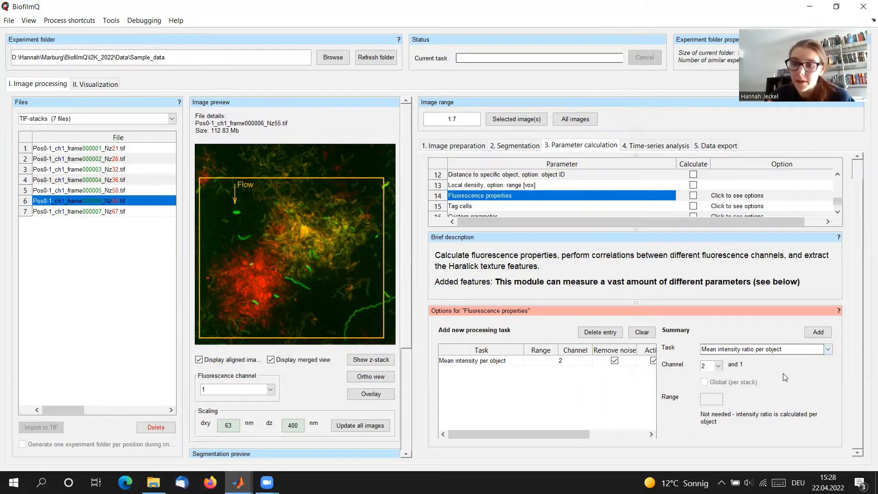
pyautogui.click(819, 333)
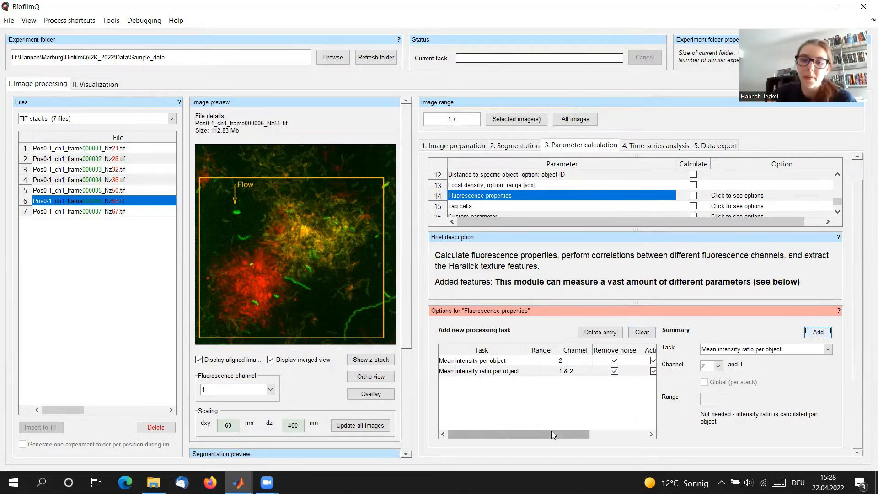
# Turn off noise removal for both fluorescence tasks and deactivate the channel 2 mean intensity task
pyautogui.moveTo(549, 434); pyautogui.dragTo(632, 431)
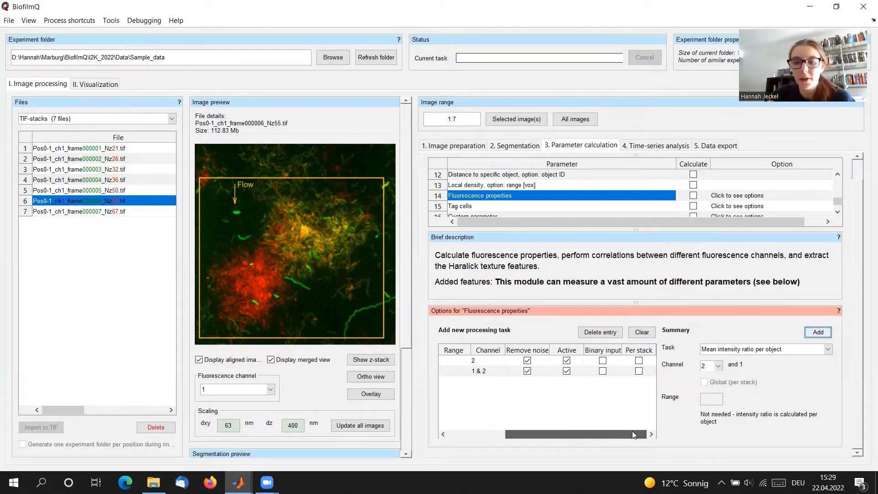
pyautogui.click(527, 371)
pyautogui.click(527, 361)
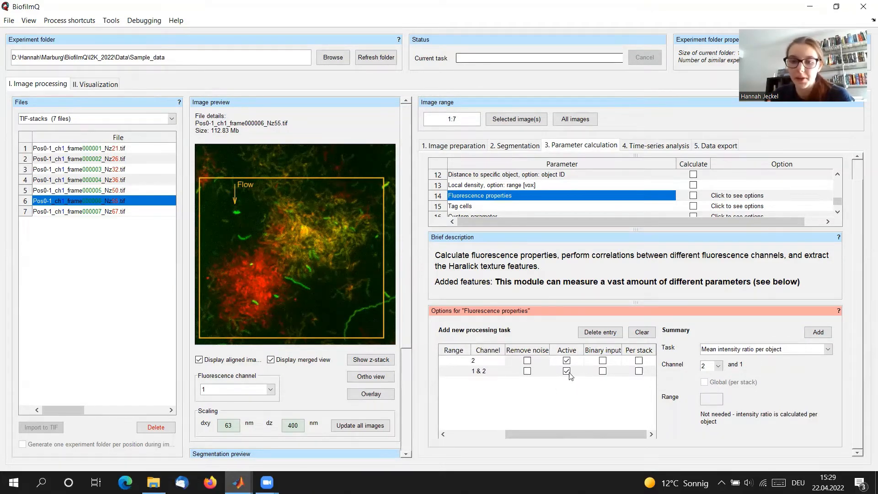
pyautogui.click(566, 360)
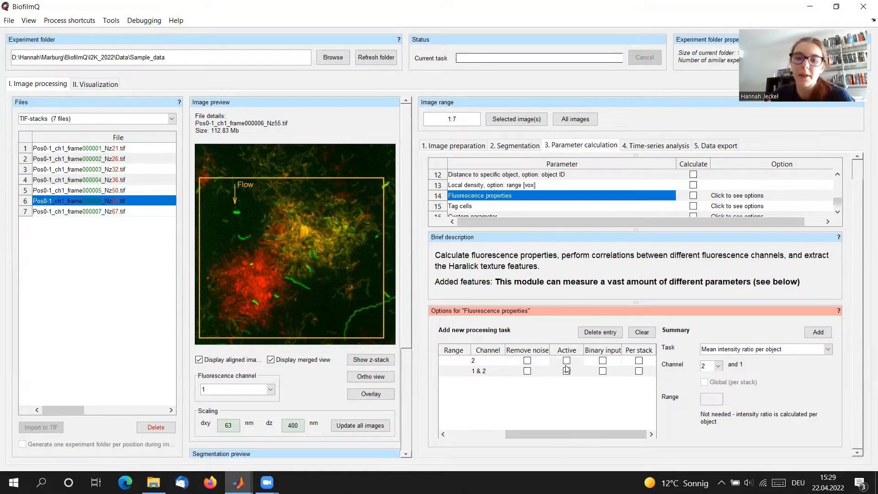
# Activate both fluorescence tasks, mean intensity and mean intensity ratio, and enable Fluorescence properties for calculation
pyautogui.click(567, 371)
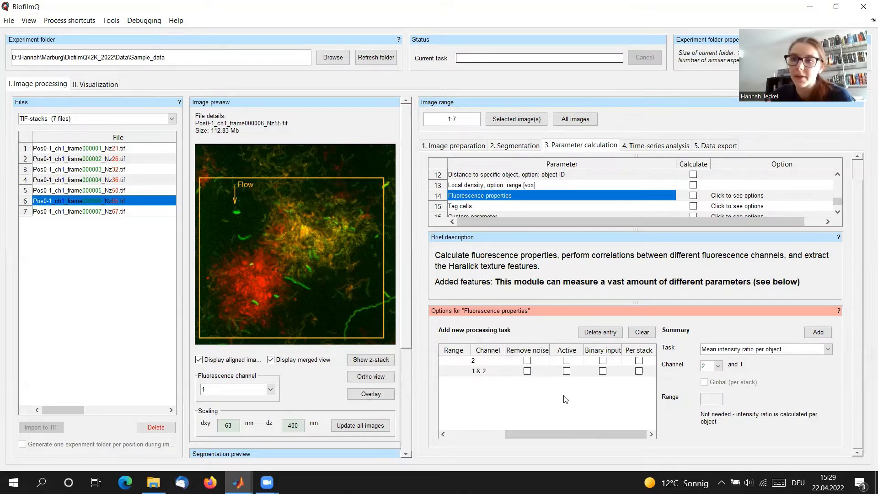
pyautogui.click(567, 371)
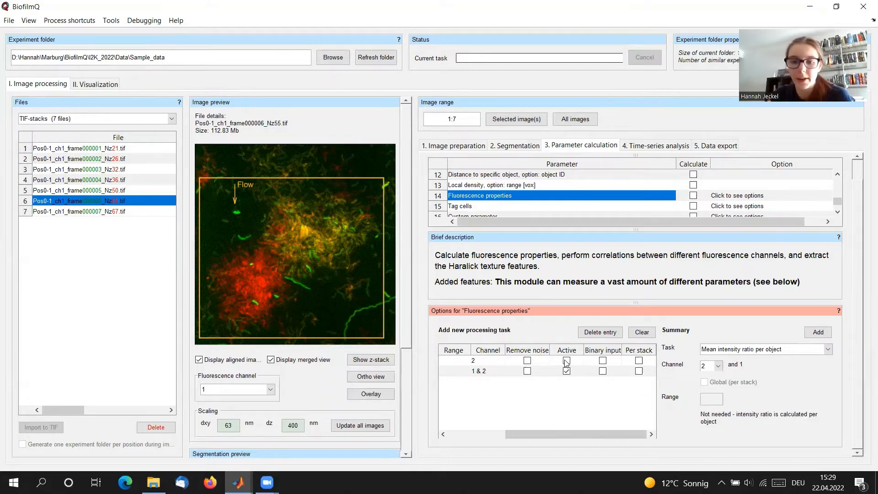
pyautogui.click(566, 360)
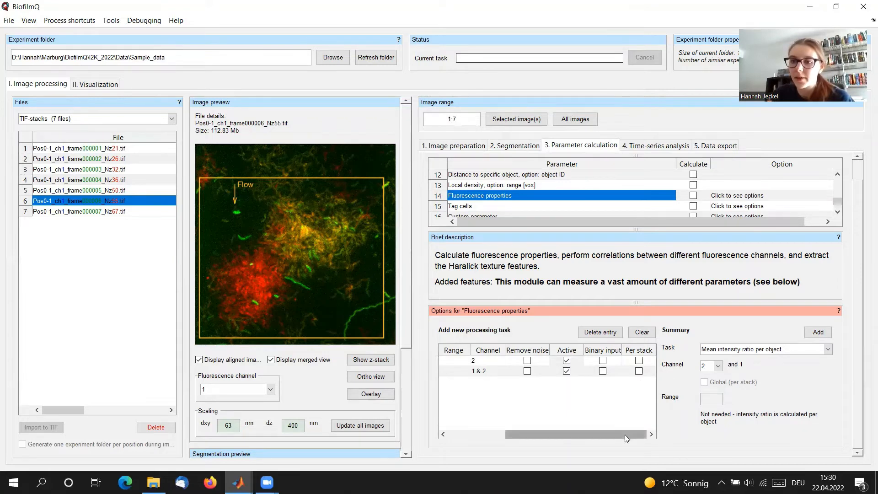
pyautogui.moveTo(625, 434); pyautogui.dragTo(495, 434)
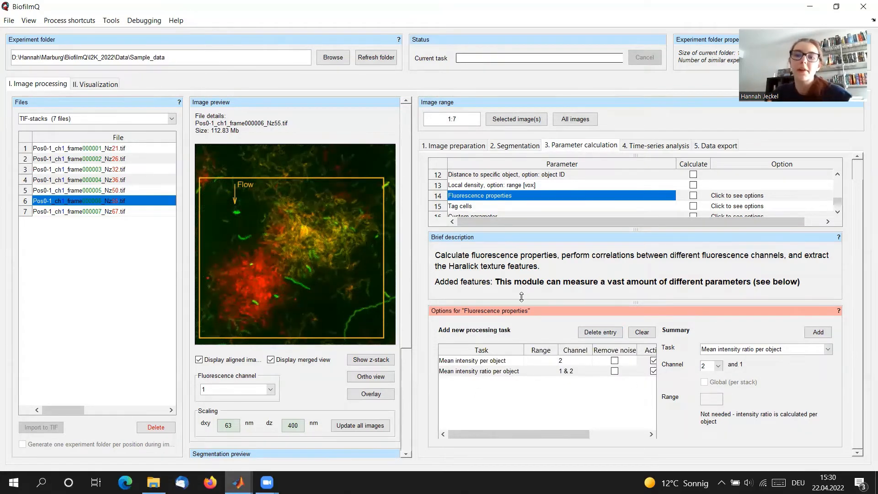
pyautogui.click(693, 195)
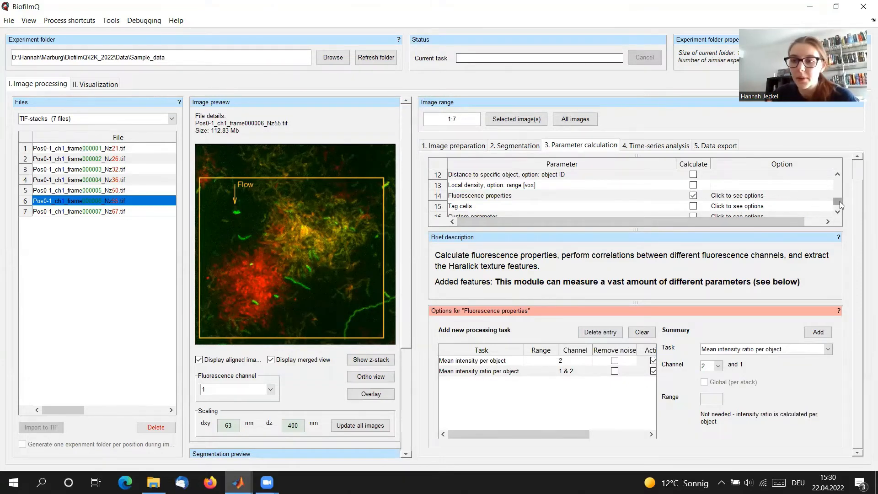
# Enable Surface properties for calculation and set its range to 8 vox
pyautogui.moveTo(838, 205); pyautogui.dragTo(839, 182)
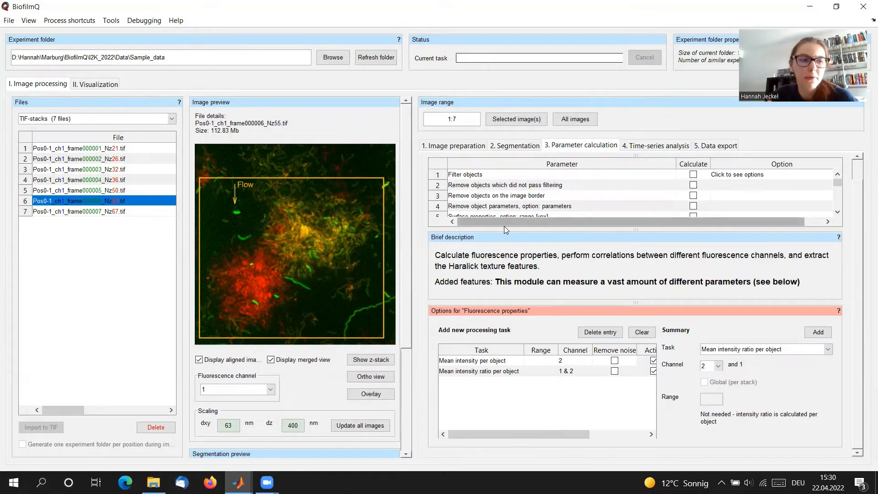
pyautogui.click(837, 211)
pyautogui.click(837, 212)
pyautogui.click(837, 212)
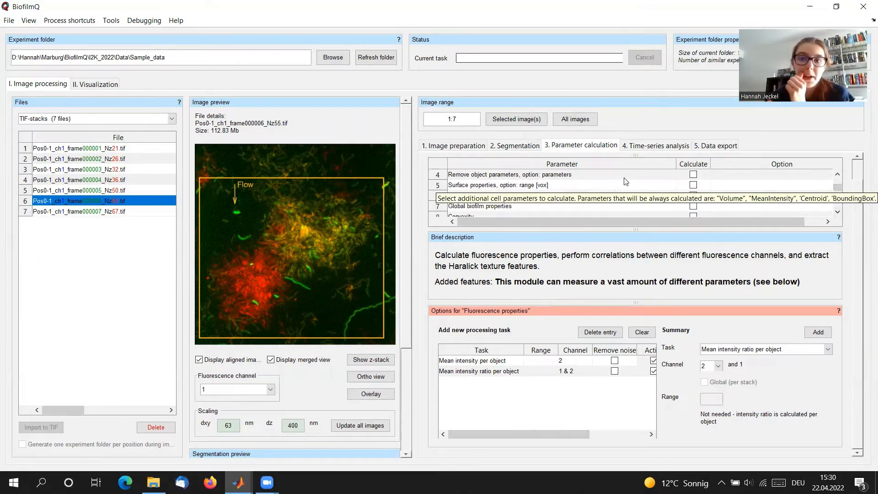
pyautogui.click(693, 185)
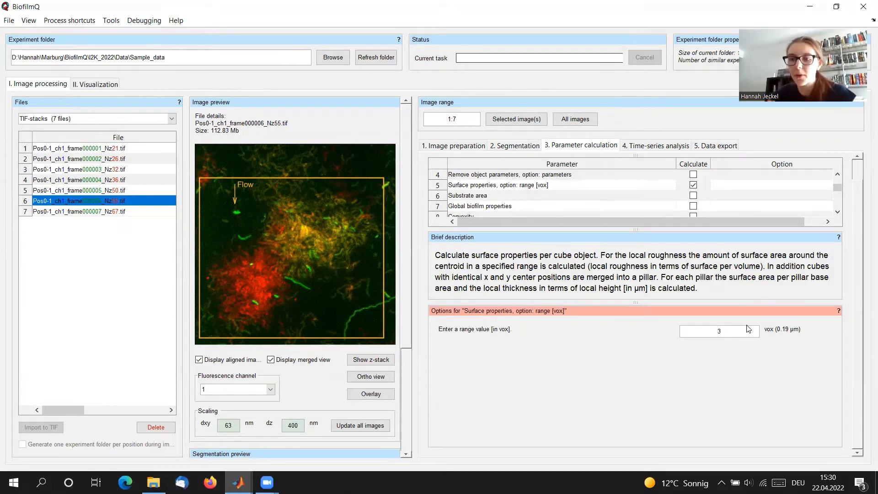
pyautogui.moveTo(731, 331); pyautogui.dragTo(635, 332)
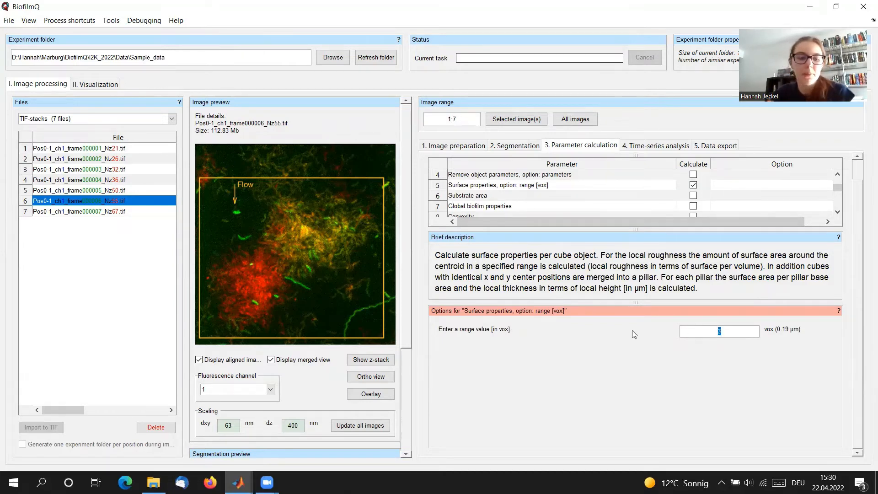
pyautogui.write('10')
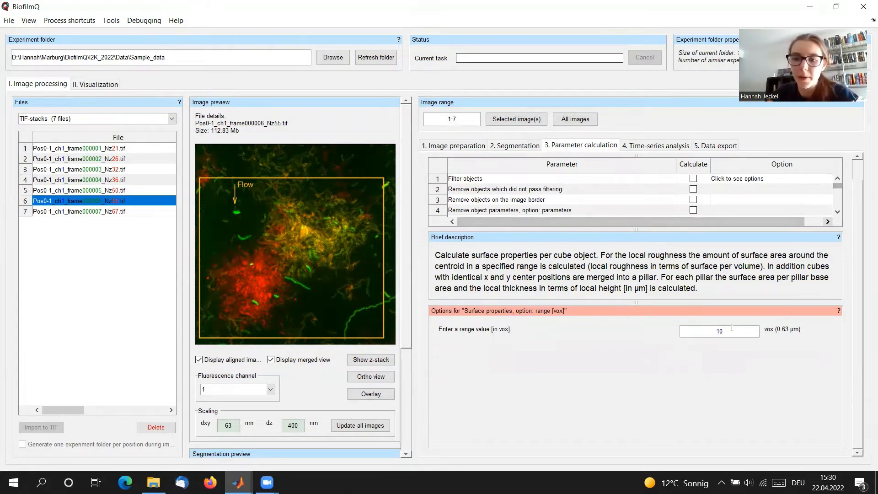
pyautogui.press('BackSpace')
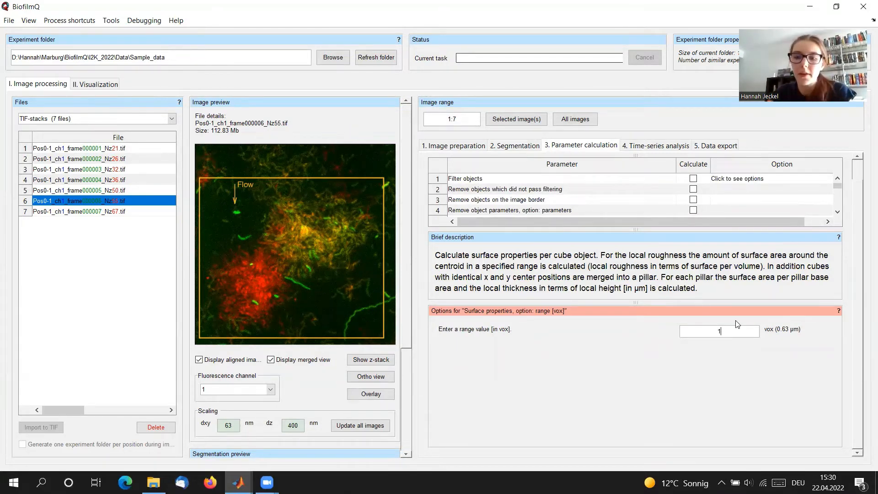
pyautogui.press('BackSpace')
pyautogui.write('8')
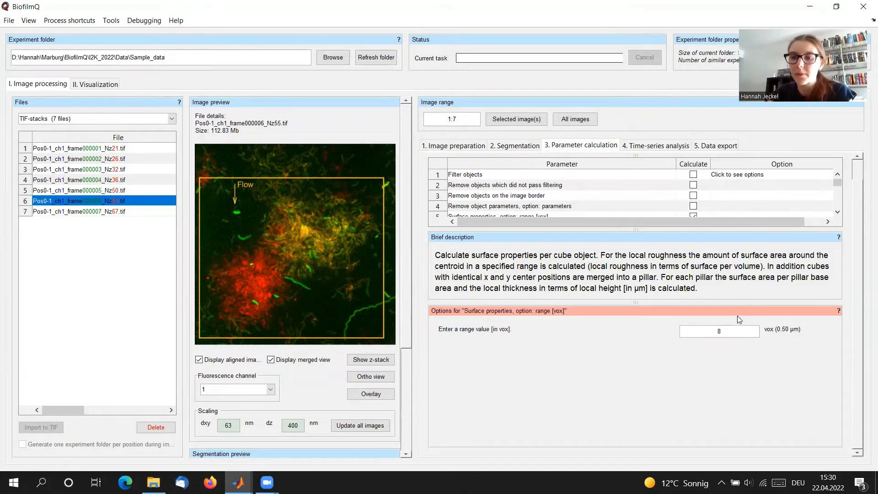
# Enable Global biofilm properties for calculation
pyautogui.click(837, 212)
pyautogui.click(838, 213)
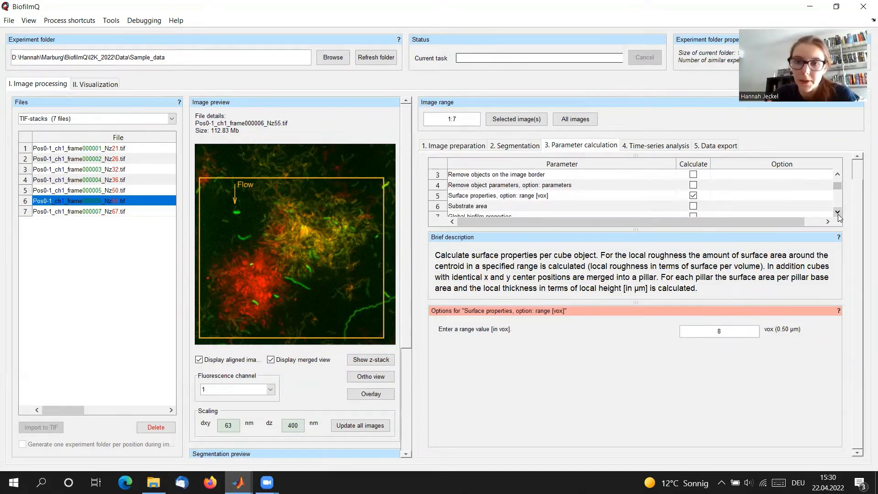
pyautogui.click(837, 212)
pyautogui.click(838, 213)
pyautogui.click(837, 213)
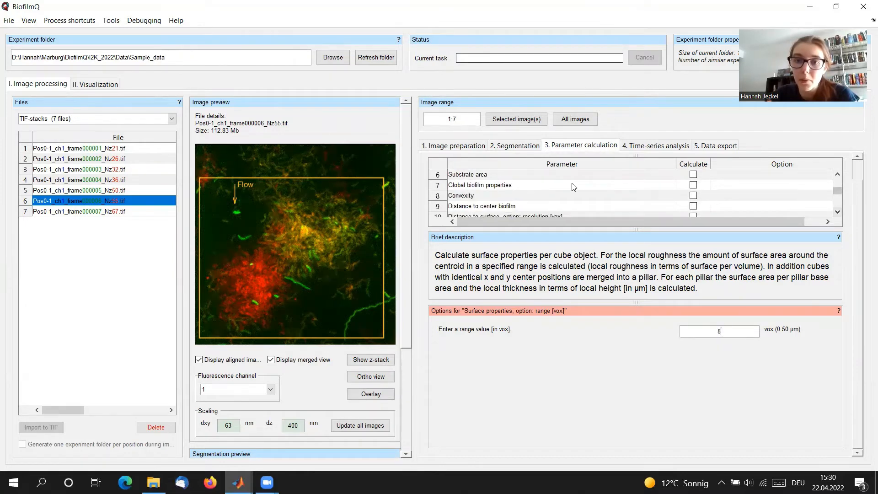
pyautogui.click(694, 186)
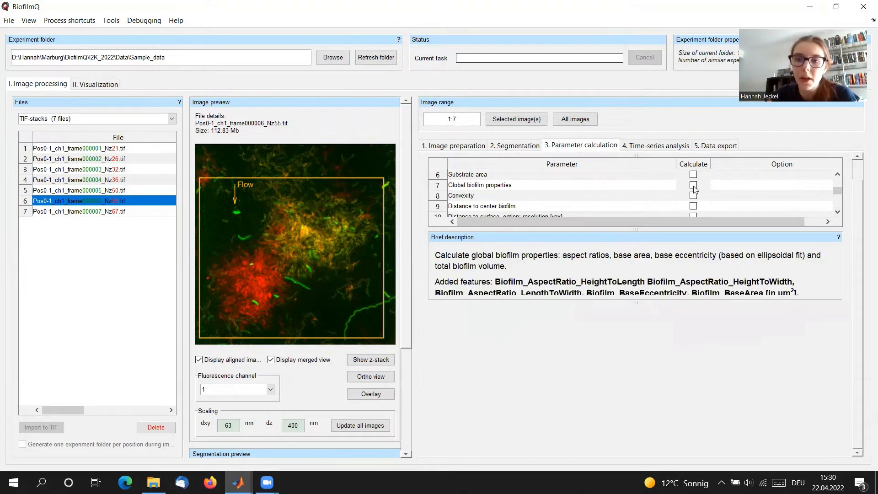
# Show the description and options of the Distance to nearest neighbor parameter
pyautogui.click(837, 213)
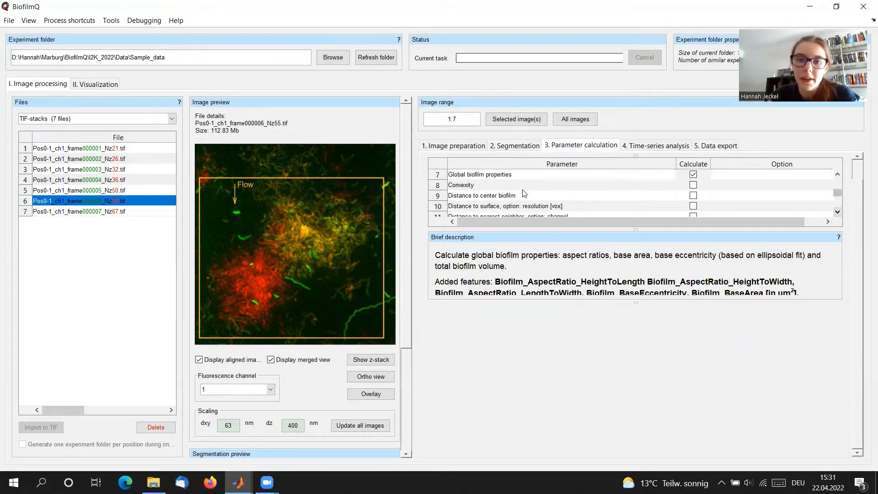
pyautogui.click(837, 213)
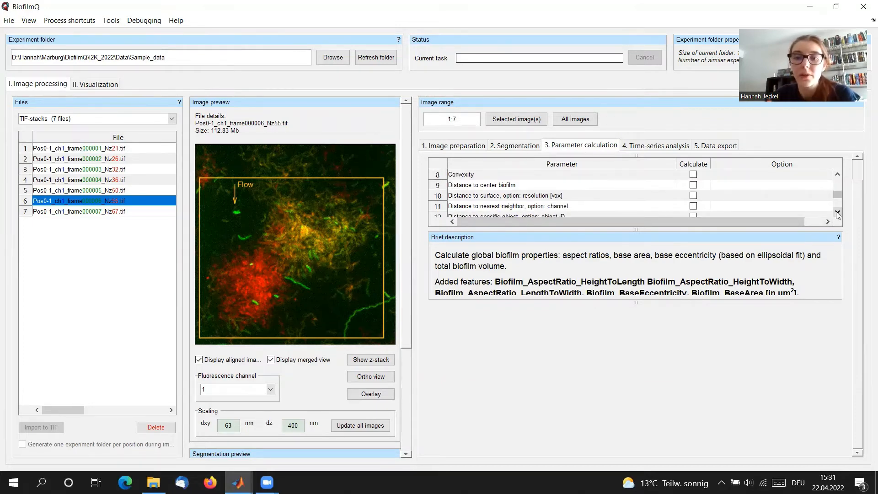
pyautogui.click(837, 213)
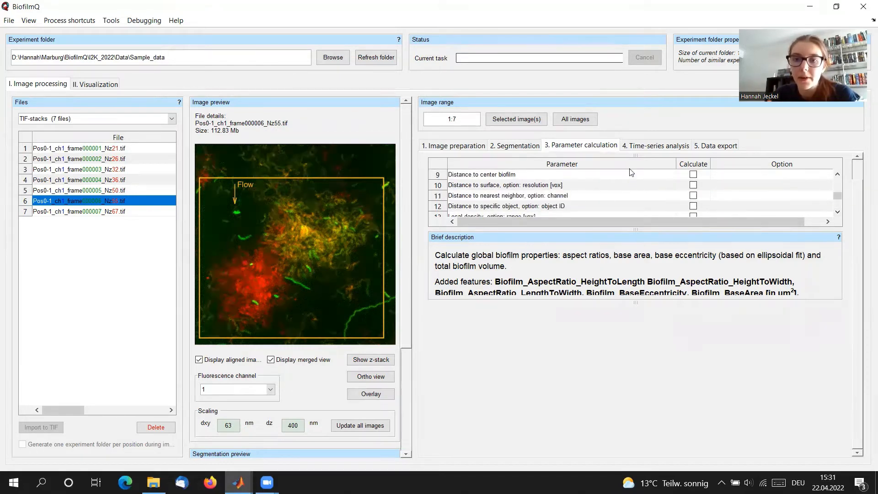
pyautogui.click(565, 196)
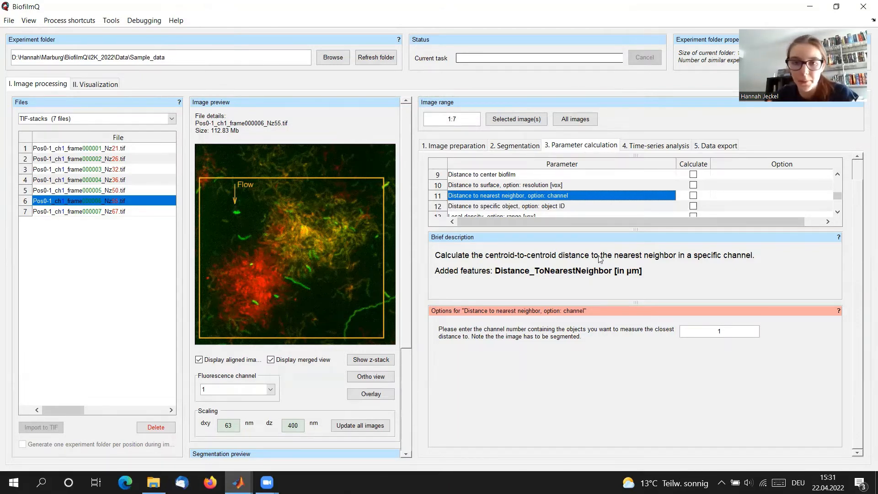
# Enable Local density for calculation
pyautogui.click(838, 211)
pyautogui.click(838, 212)
pyautogui.click(837, 212)
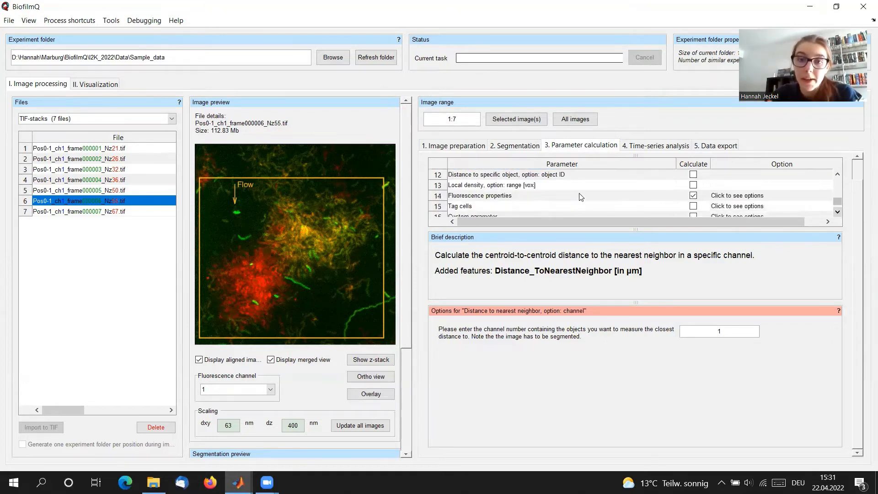
pyautogui.click(547, 185)
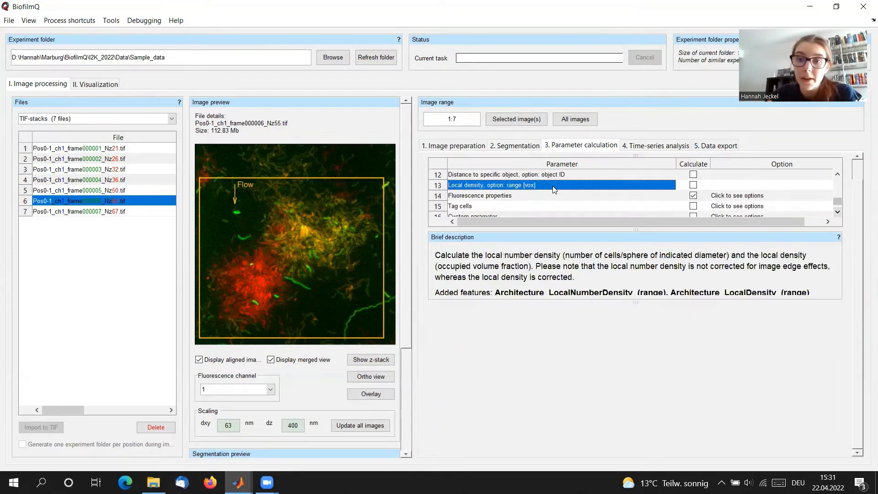
pyautogui.click(692, 186)
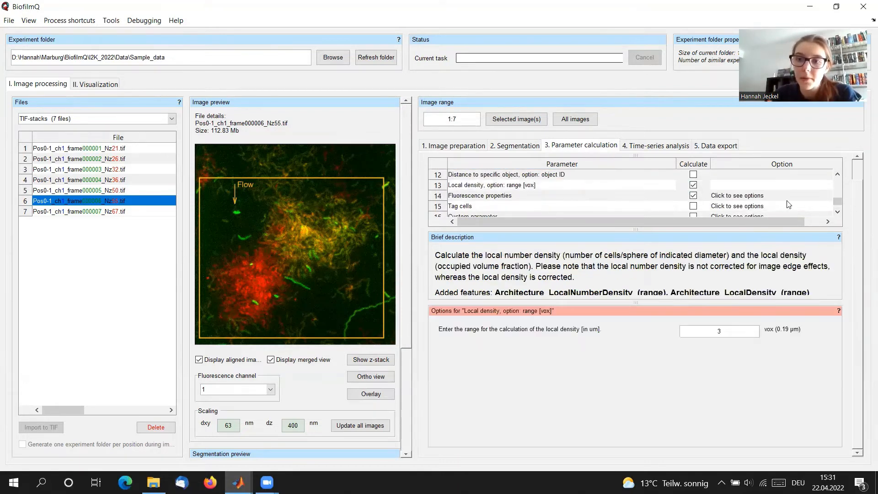
# Show the options for Custom parameter and for Parameter based on user-defined Matlab script
pyautogui.click(837, 212)
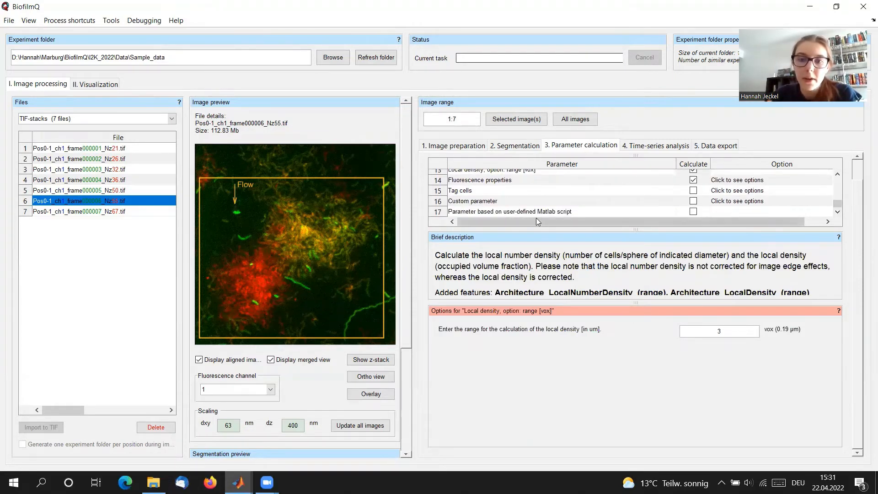
pyautogui.click(472, 206)
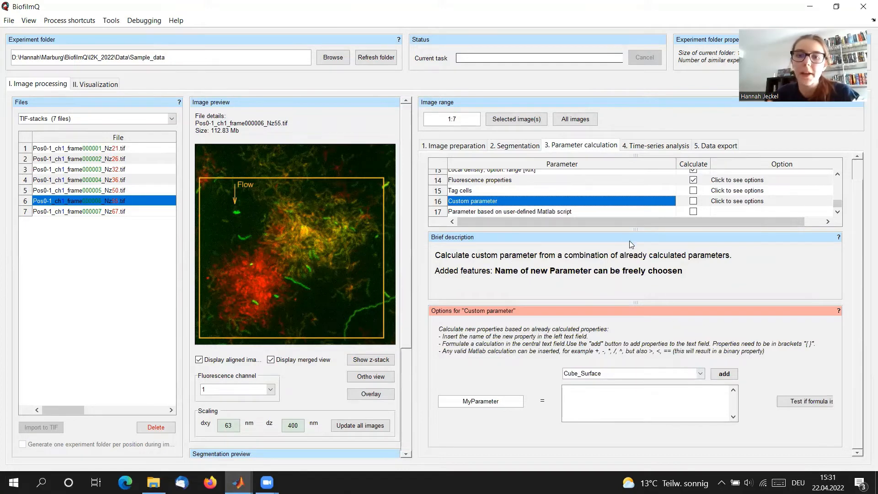
pyautogui.click(606, 213)
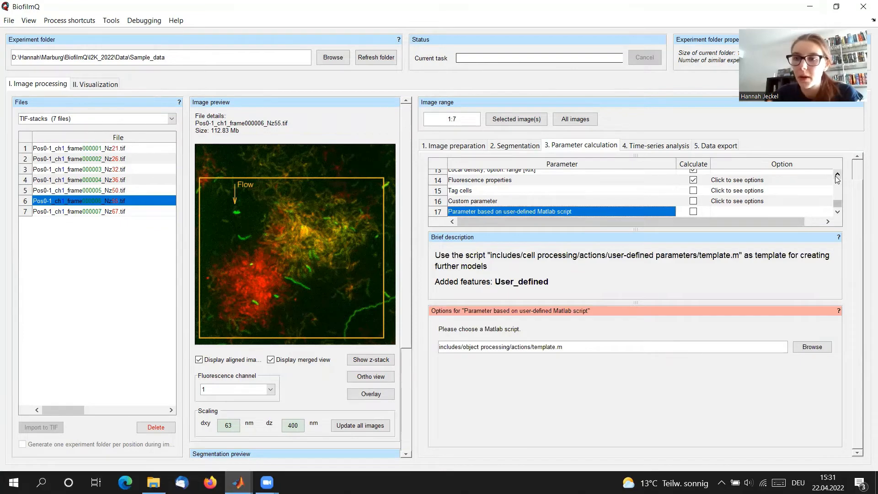
# Show the description of the Distance to center biofilm parameter
pyautogui.click(836, 175)
pyautogui.click(837, 176)
pyautogui.click(837, 176)
pyautogui.click(837, 175)
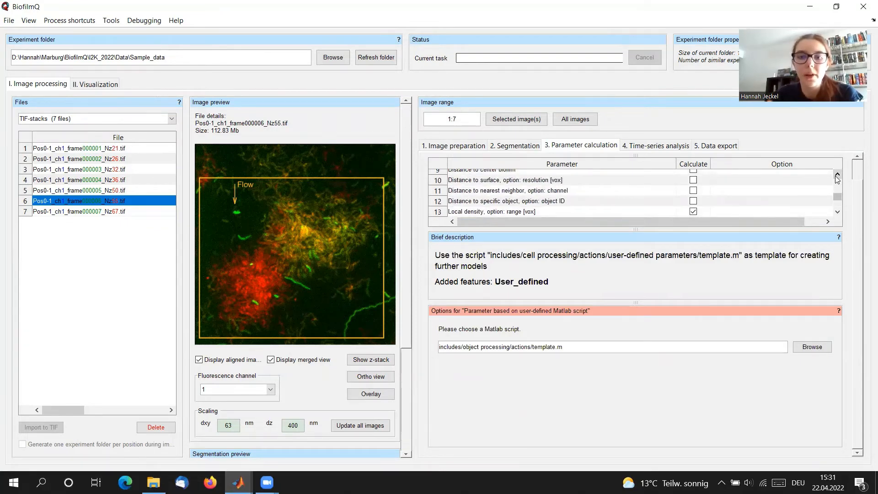
pyautogui.click(836, 176)
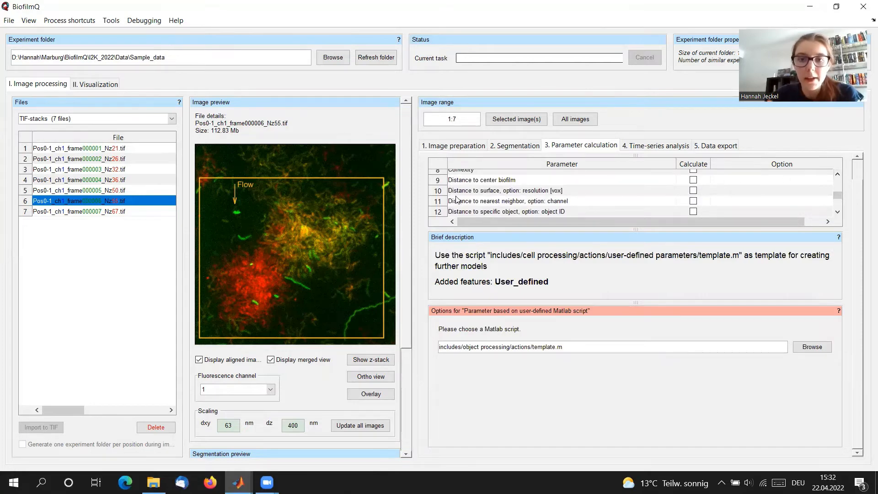
pyautogui.click(485, 184)
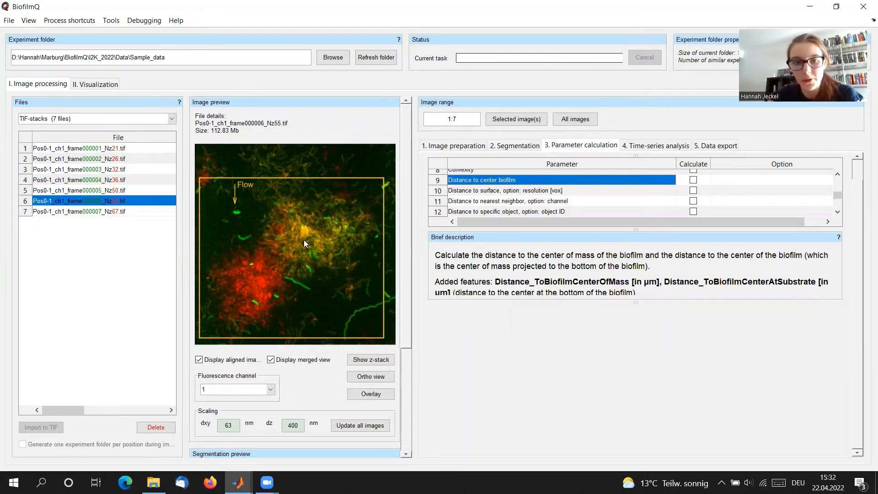
# Set the smoothing range of Distance to surface to 8 vox and find its entry again in the parameter list
pyautogui.click(514, 191)
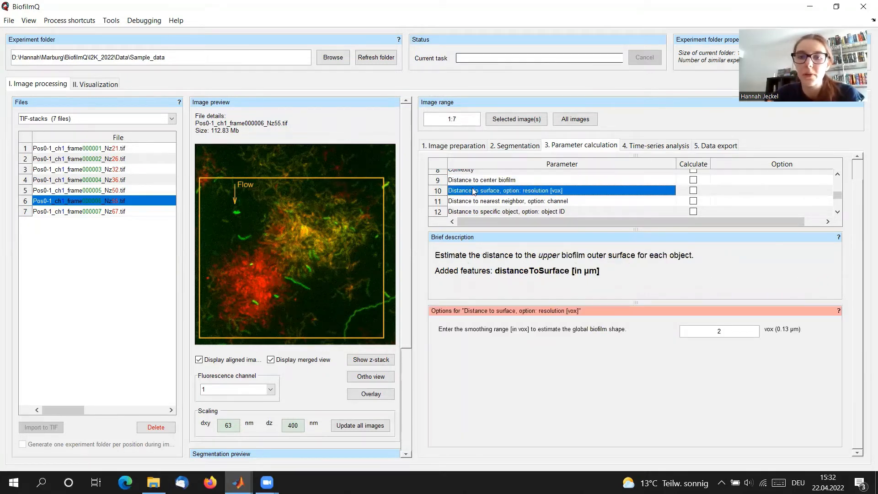
pyautogui.doubleClick(699, 329)
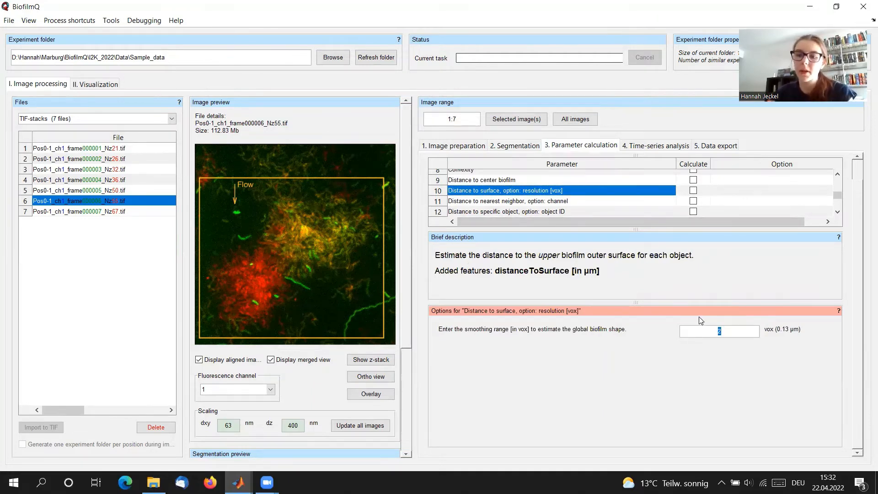
pyautogui.write('8')
pyautogui.press('Return')
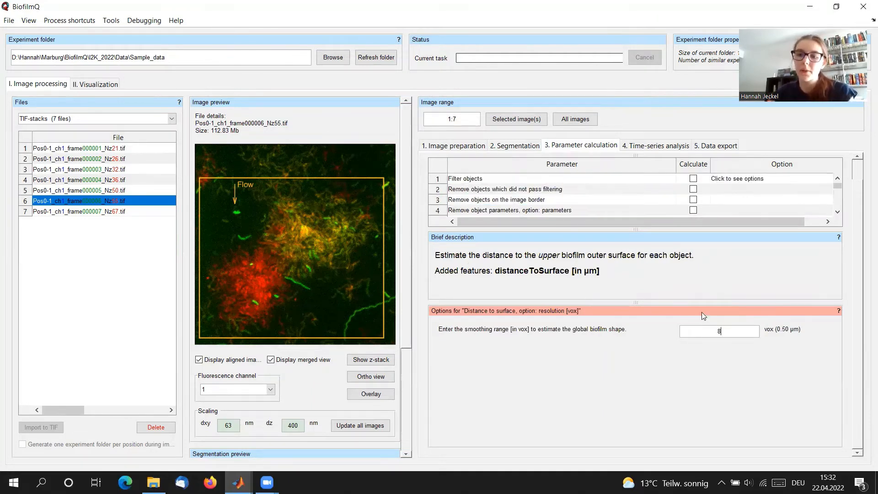
pyautogui.click(836, 212)
pyautogui.click(836, 212)
pyautogui.click(836, 212)
pyautogui.click(836, 212)
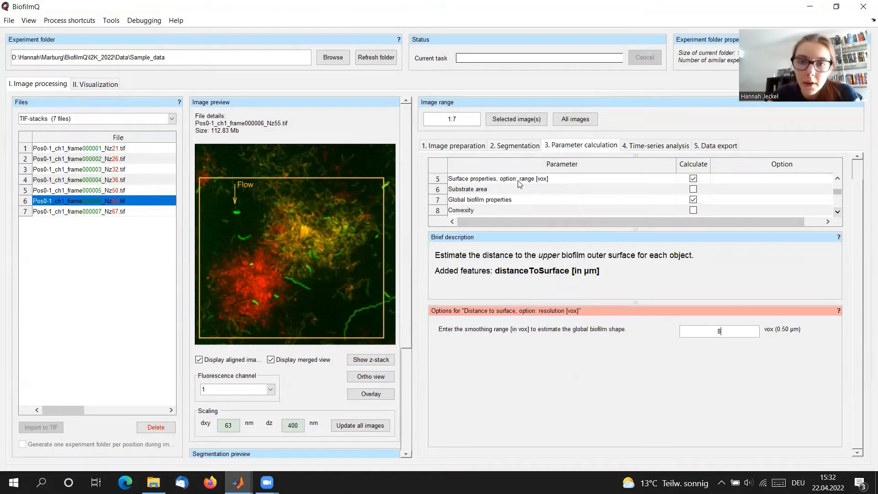
pyautogui.click(837, 212)
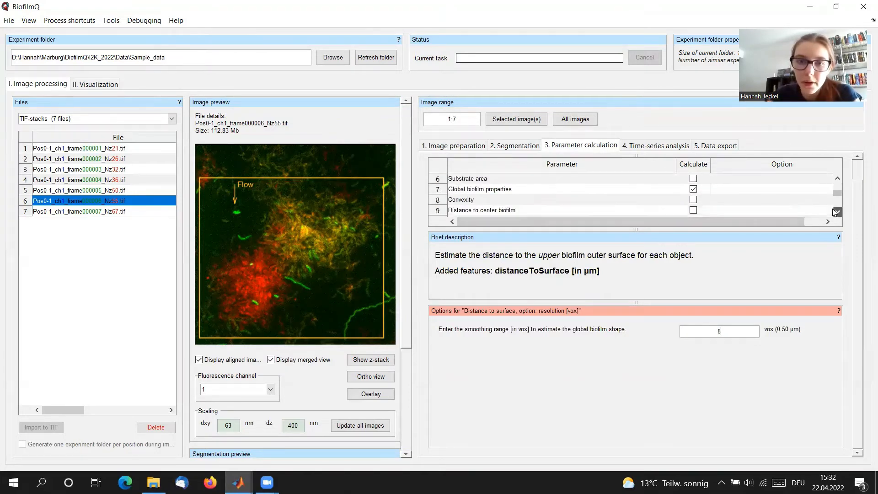
pyautogui.click(836, 212)
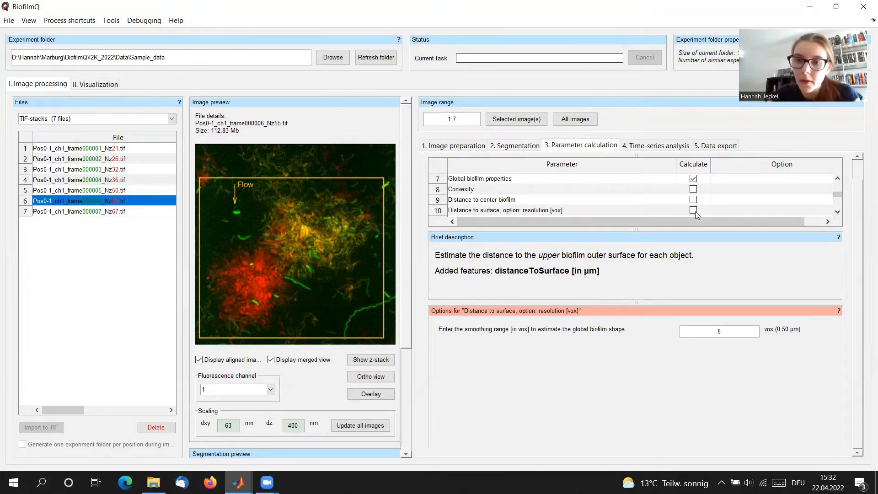
pyautogui.moveTo(837, 194)
pyautogui.mouseDown()
pyautogui.moveTo(841, 213)
pyautogui.moveTo(838, 184)
pyautogui.mouseUp()
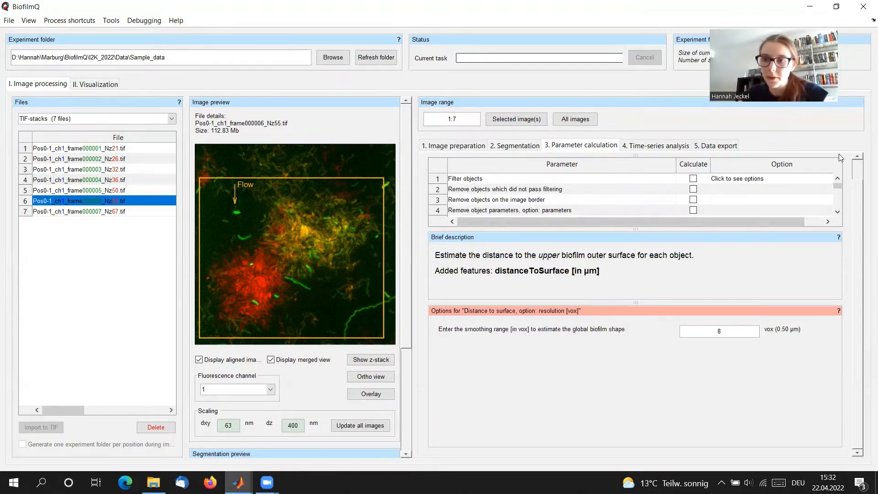
# Run the object parameter calculation for images 1:7 with the configured parameters
pyautogui.scroll(2, 841, 159)
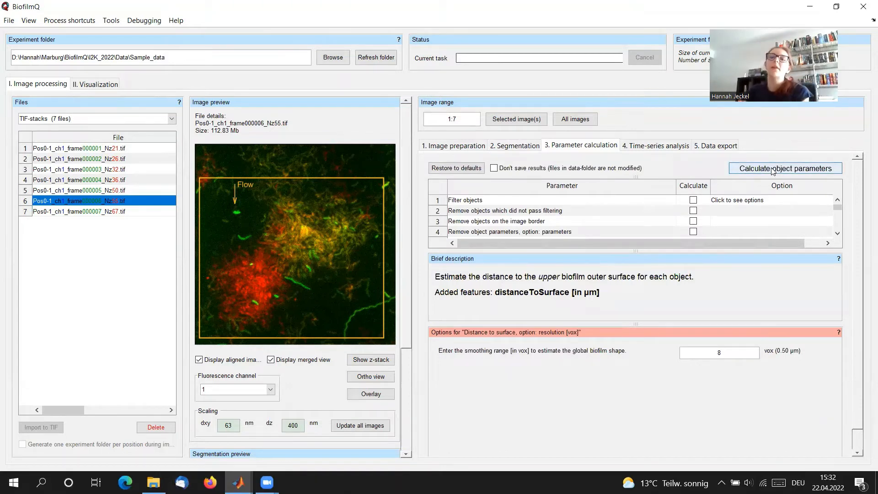
pyautogui.click(774, 170)
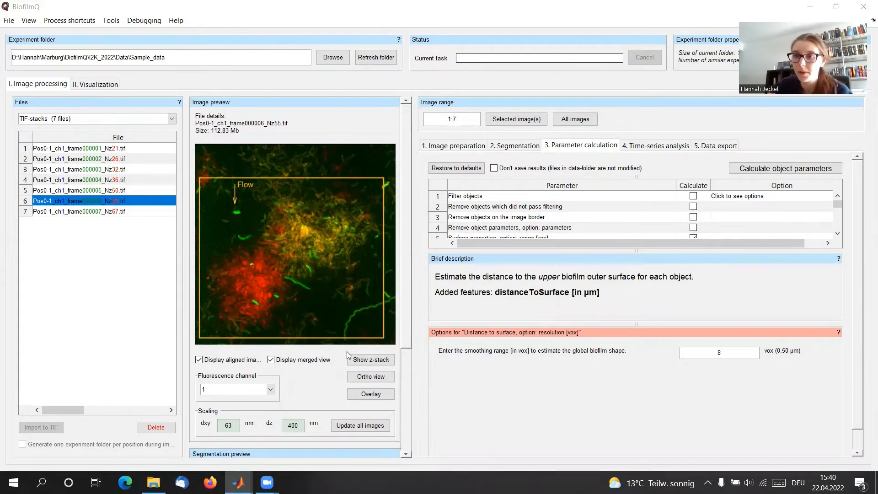
# Load the segmentation results of Pos0-1_ch1_frame000004_Nz36.tif into the segmentation preview
pyautogui.click(83, 181)
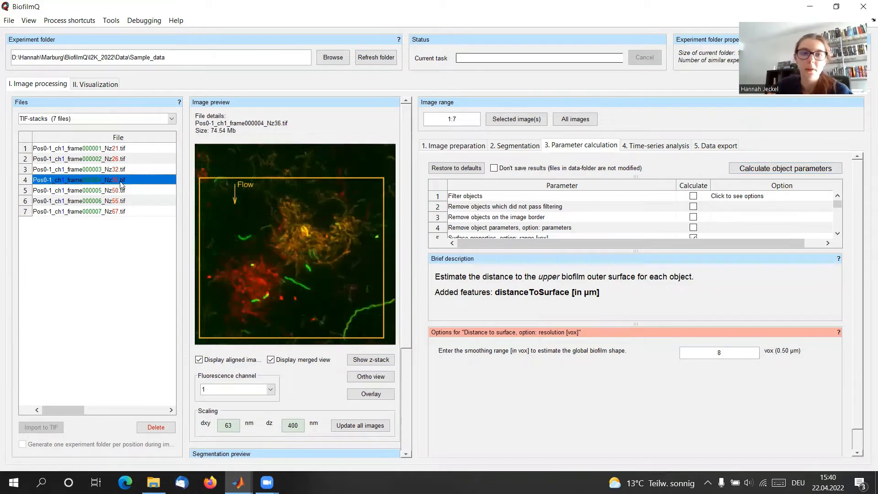
pyautogui.moveTo(405, 186); pyautogui.dragTo(416, 282)
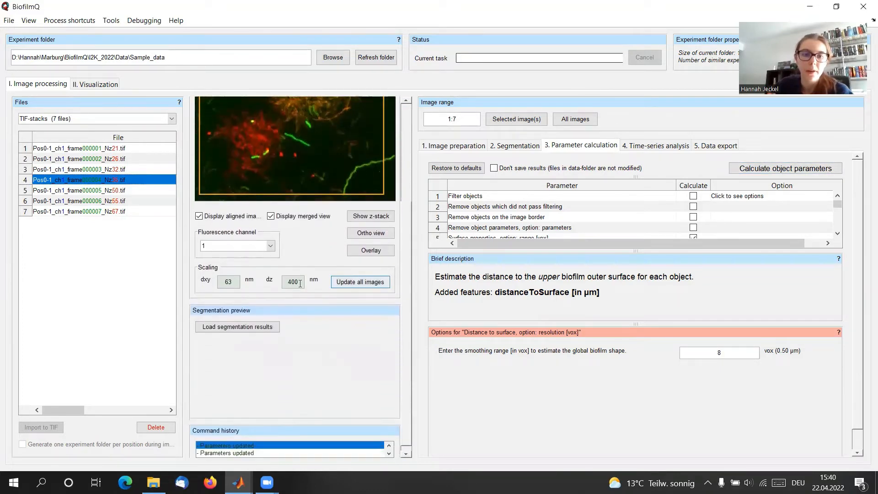
pyautogui.click(252, 328)
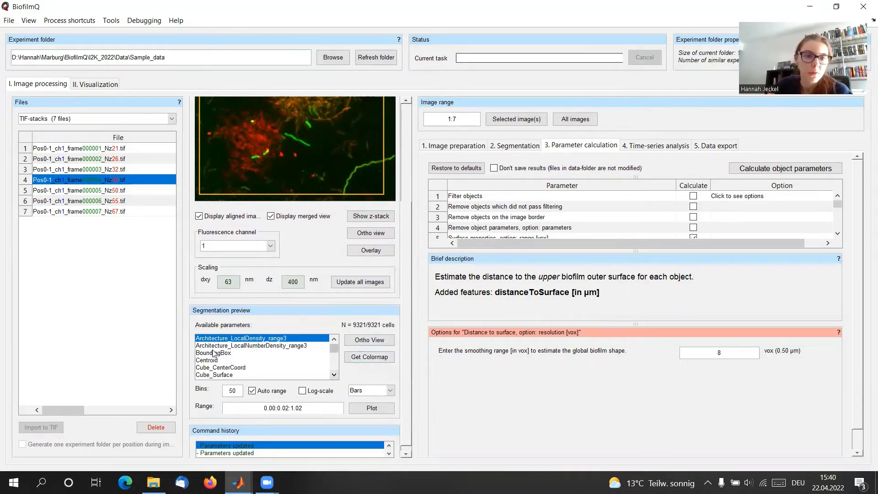
# Open the orthogonal view of the segmented objects coloured by Distance_ToSurface_resolution8
pyautogui.click(334, 374)
pyautogui.click(334, 374)
pyautogui.click(334, 375)
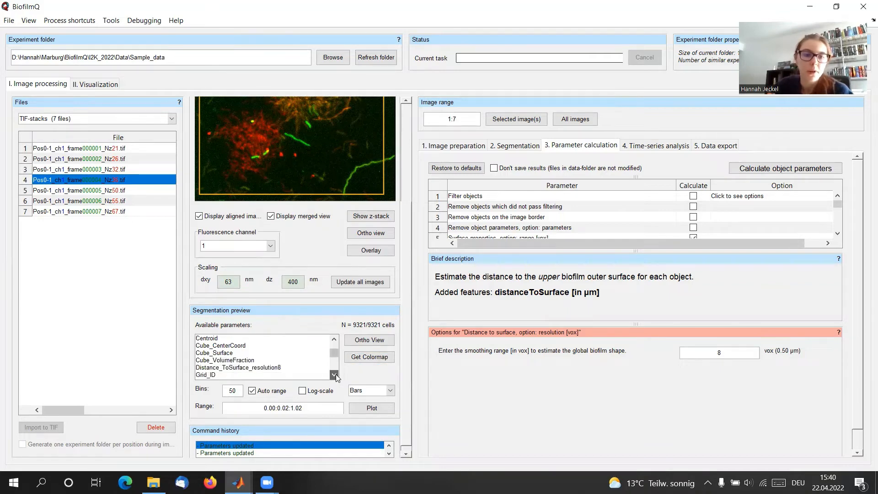
pyautogui.click(269, 368)
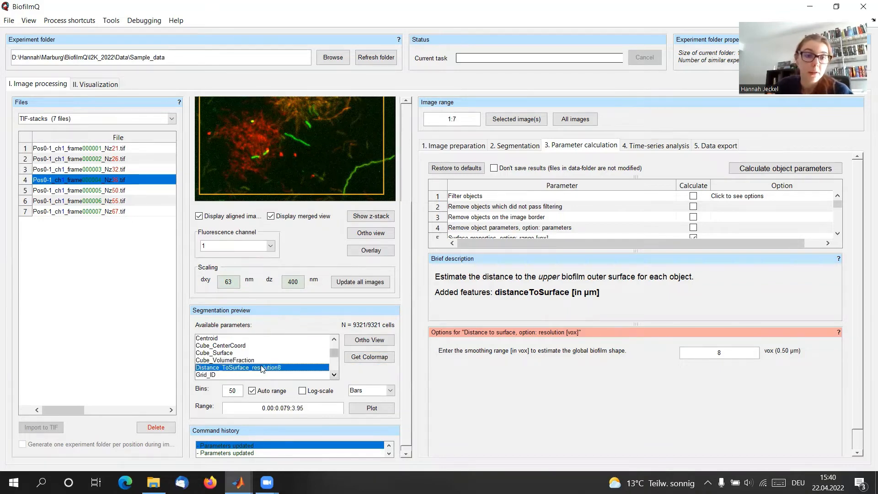
pyautogui.click(367, 341)
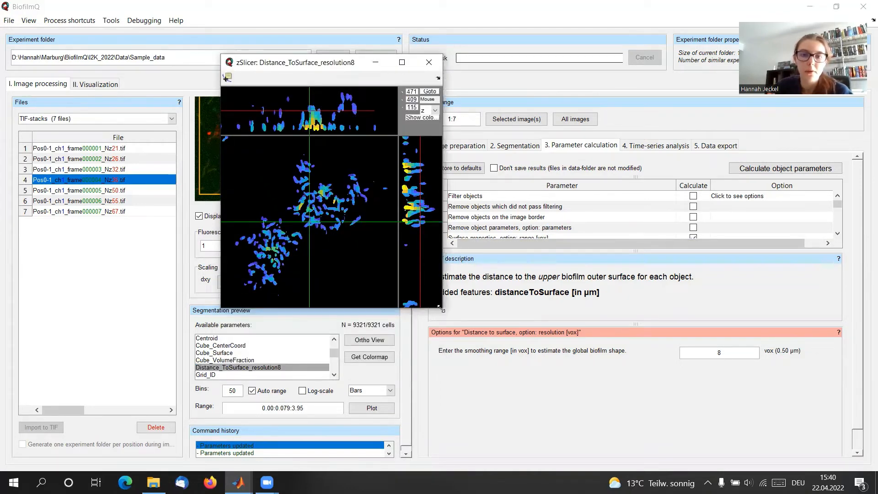
# Examine the enlarged distance-to-surface view down to z-slice 49 with the crosshair at about x 514, y 331, and close it
pyautogui.moveTo(441, 309); pyautogui.dragTo(622, 454)
pyautogui.scroll(-5, 394, 288)
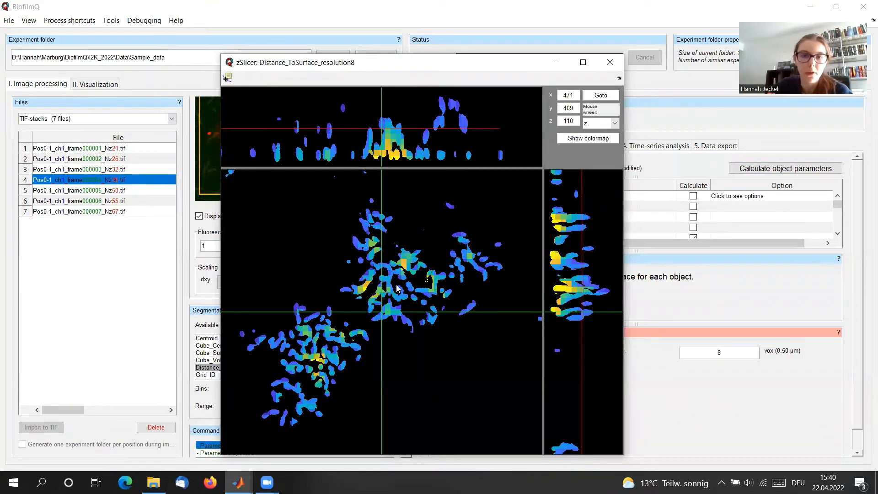
pyautogui.click(397, 285)
pyautogui.scroll(-20, 397, 287)
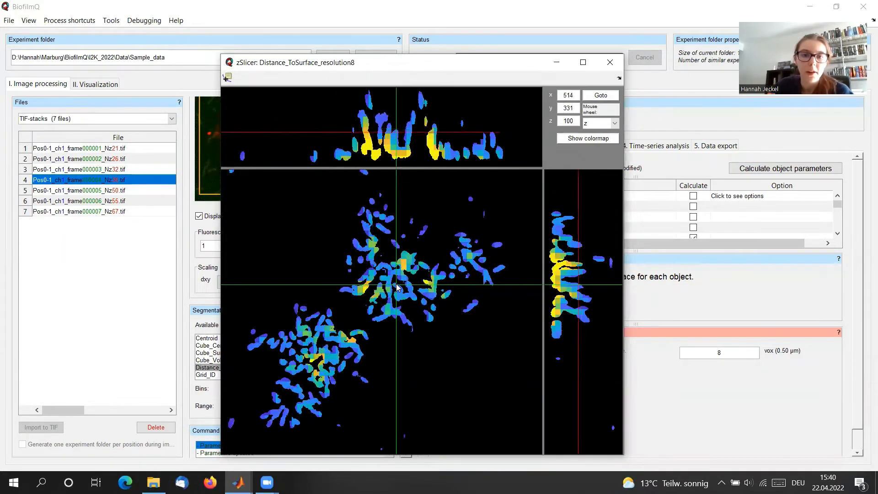
pyautogui.scroll(-19, 397, 288)
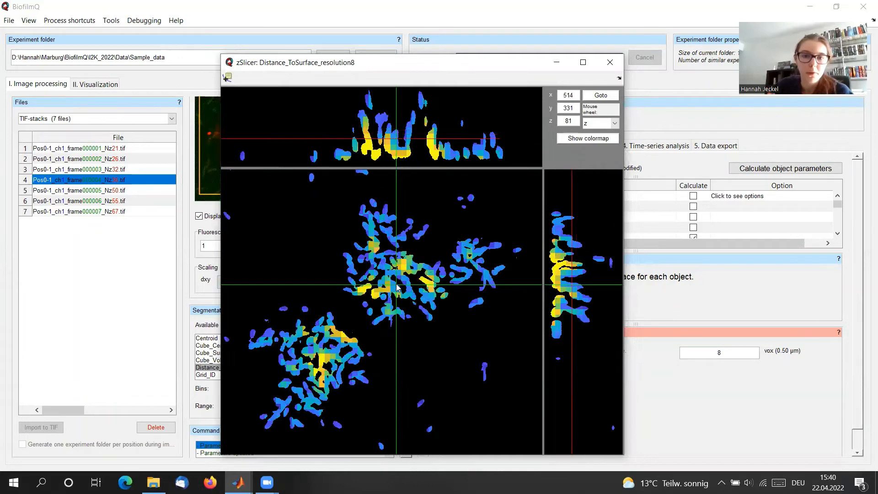
pyautogui.scroll(-18, 396, 286)
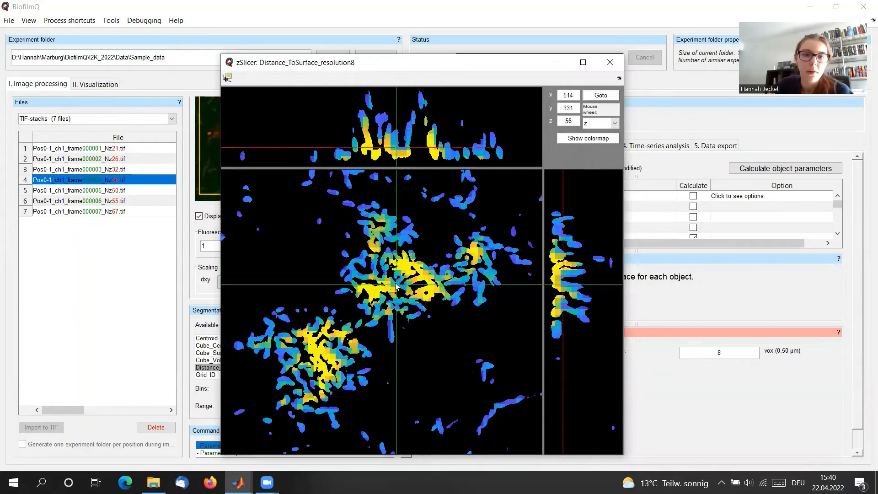
pyautogui.scroll(-3, 347, 298)
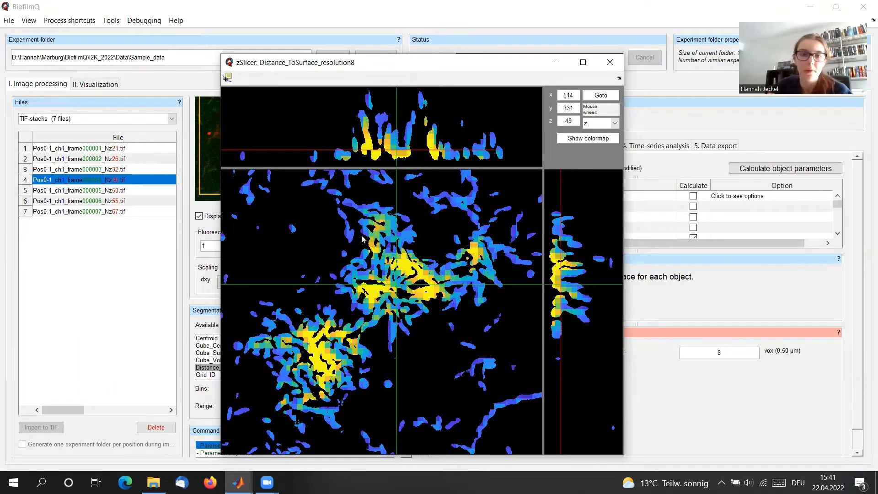
pyautogui.click(609, 62)
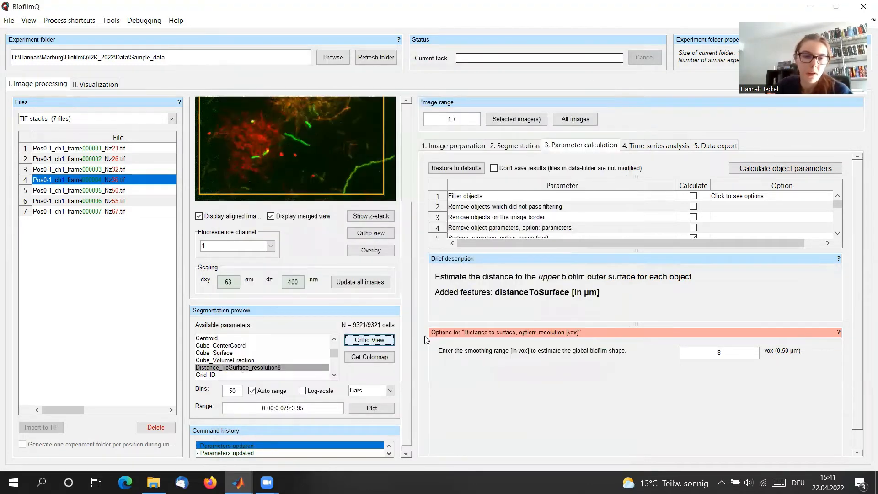
# Open the orthogonal view of the segmented objects coloured by Intensity_Mean_ch2 and enlarge its window
pyautogui.click(335, 374)
pyautogui.click(334, 374)
pyautogui.click(334, 374)
pyautogui.click(335, 375)
pyautogui.click(225, 360)
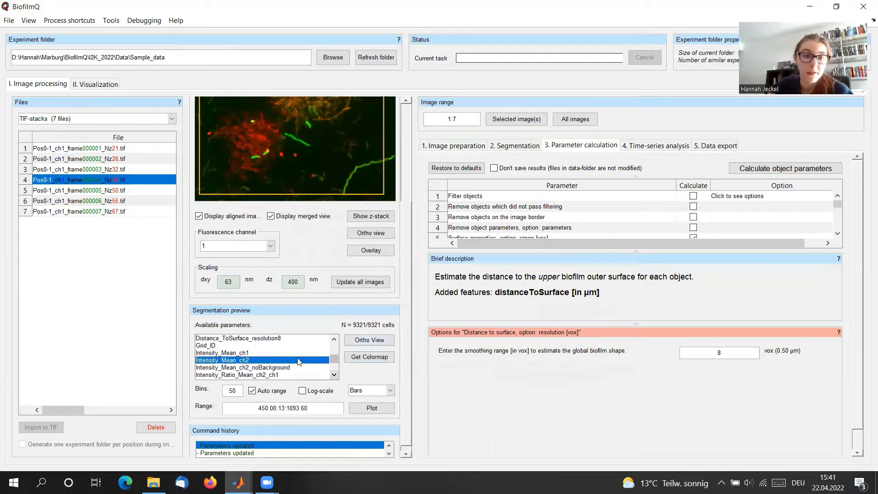
pyautogui.click(369, 340)
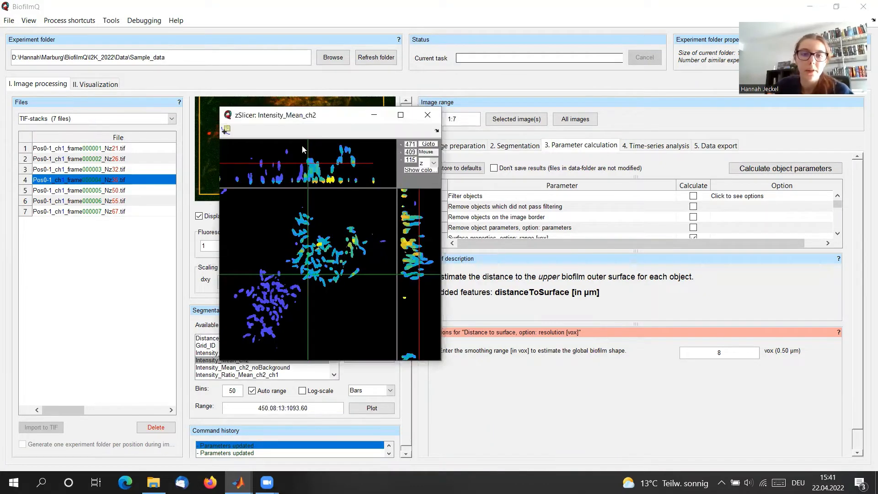
pyautogui.moveTo(313, 118); pyautogui.dragTo(326, 46)
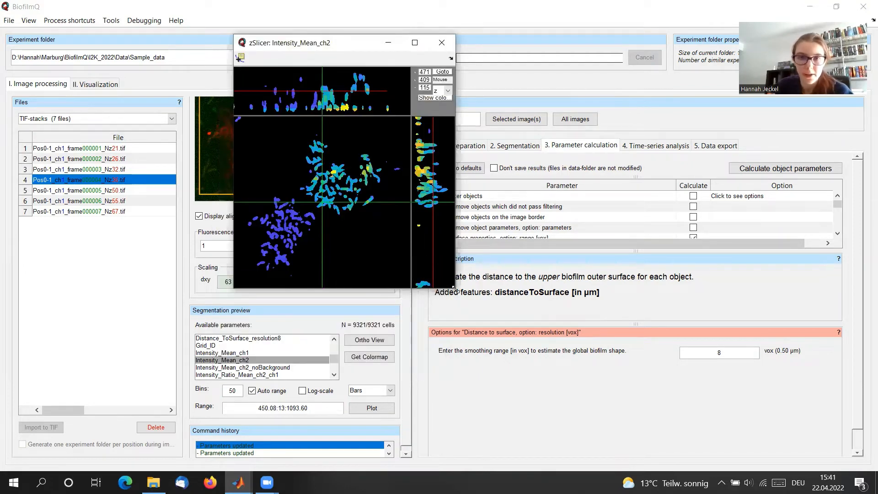
pyautogui.moveTo(455, 288); pyautogui.dragTo(616, 460)
# Examine the channel 2 mean intensity of the objects through the z-slices down to 39, comparing it with the image preview
pyautogui.scroll(-7, 410, 279)
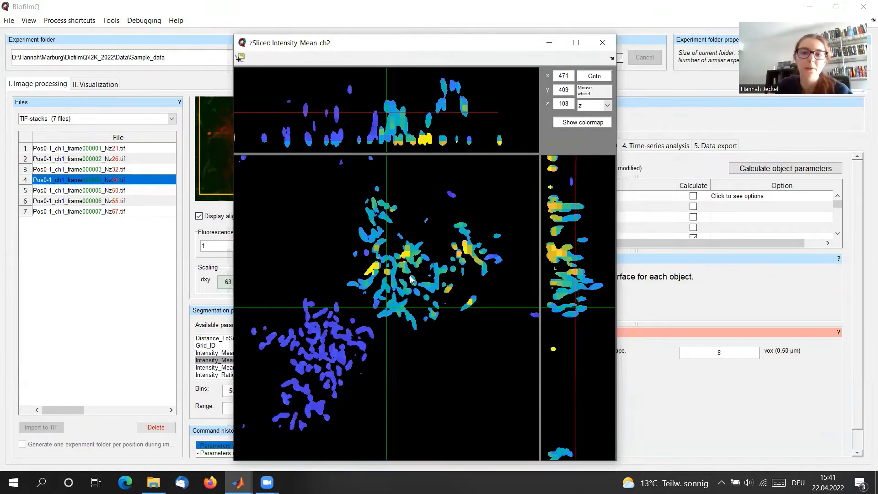
pyautogui.scroll(-20, 411, 279)
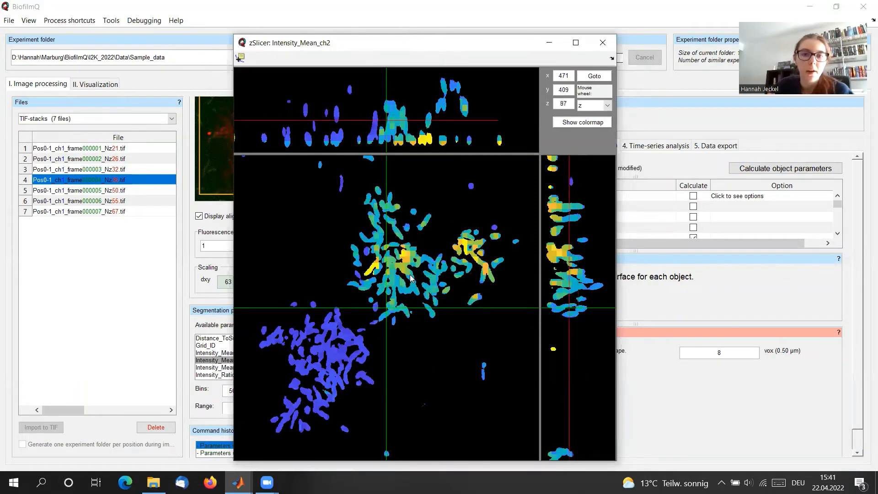
pyautogui.scroll(-20, 411, 279)
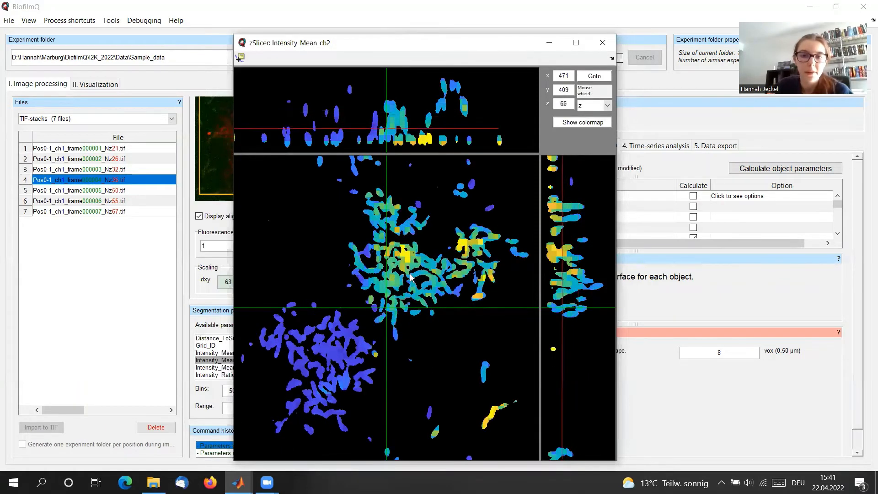
pyautogui.scroll(-13, 410, 278)
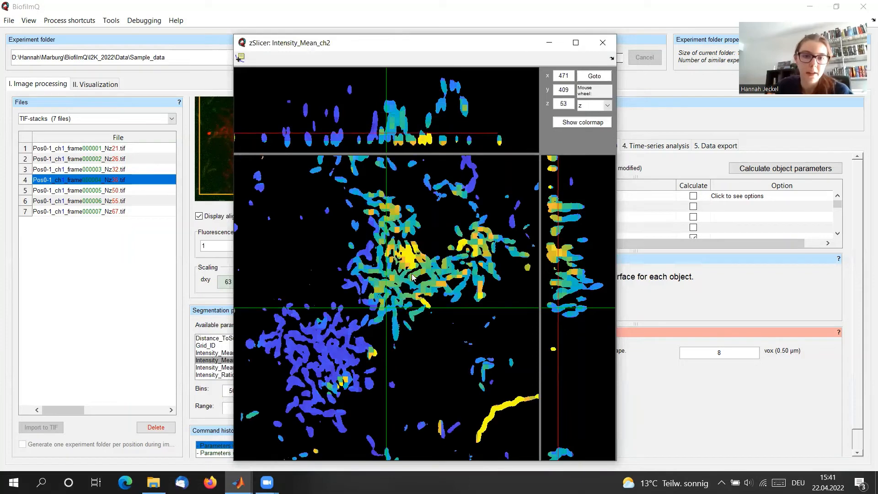
pyautogui.scroll(-6, 412, 277)
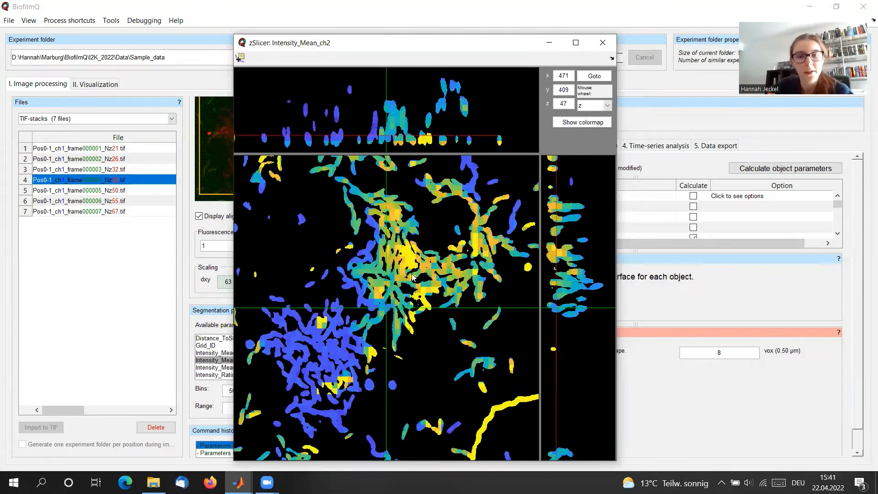
pyautogui.scroll(-2, 412, 277)
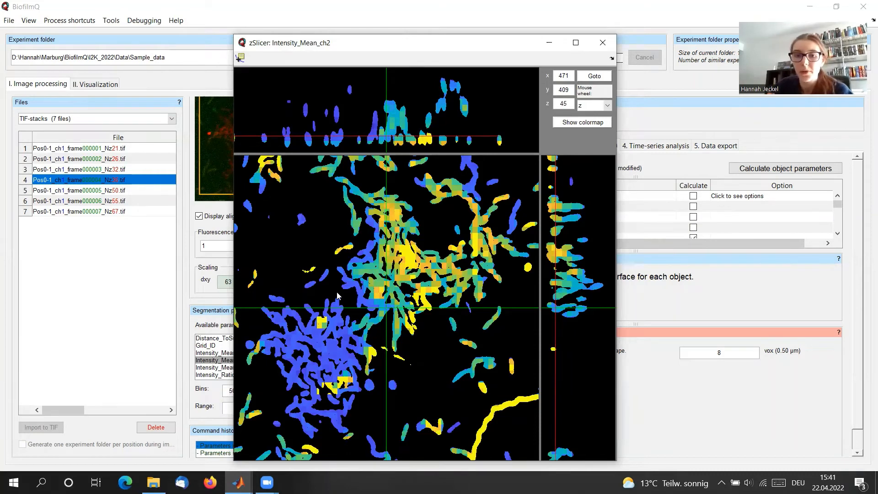
pyautogui.moveTo(419, 44); pyautogui.dragTo(568, 31)
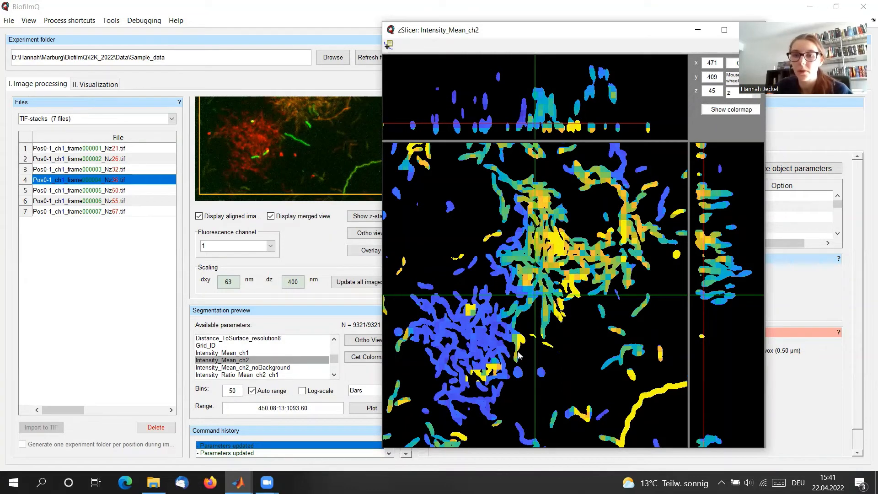
pyautogui.scroll(-5, 503, 332)
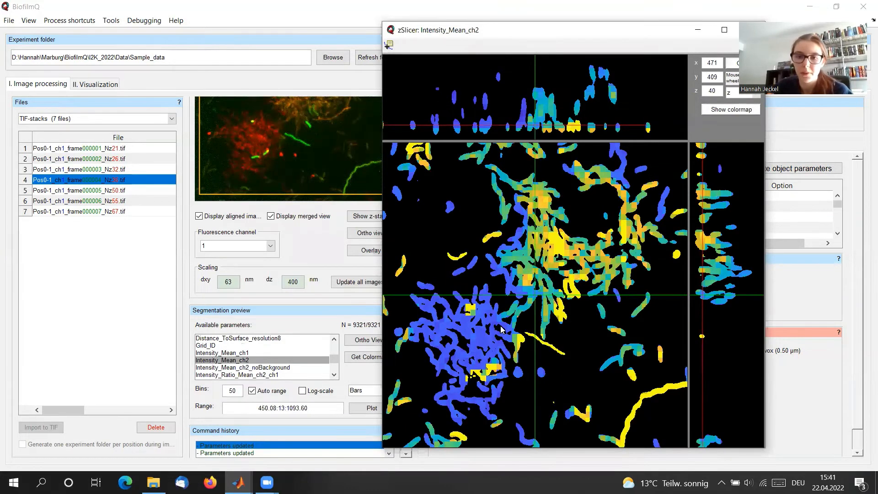
pyautogui.scroll(4, 501, 329)
pyautogui.scroll(-5, 501, 329)
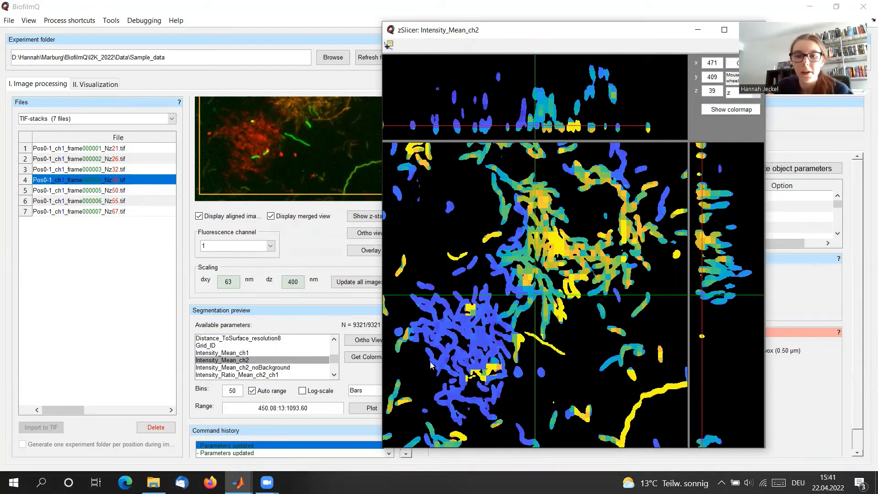
# Show the colormap in the Intensity_Mean_ch2 view and close the view
pyautogui.click(720, 110)
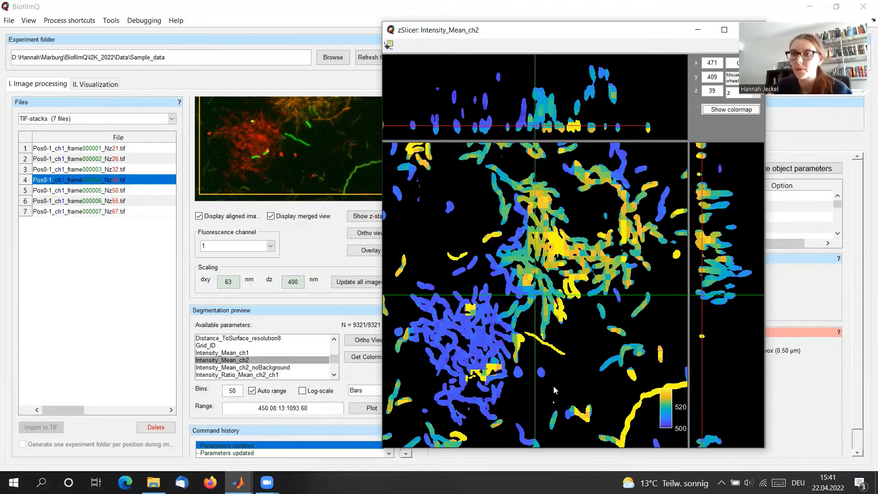
pyautogui.moveTo(642, 30); pyautogui.dragTo(547, 31)
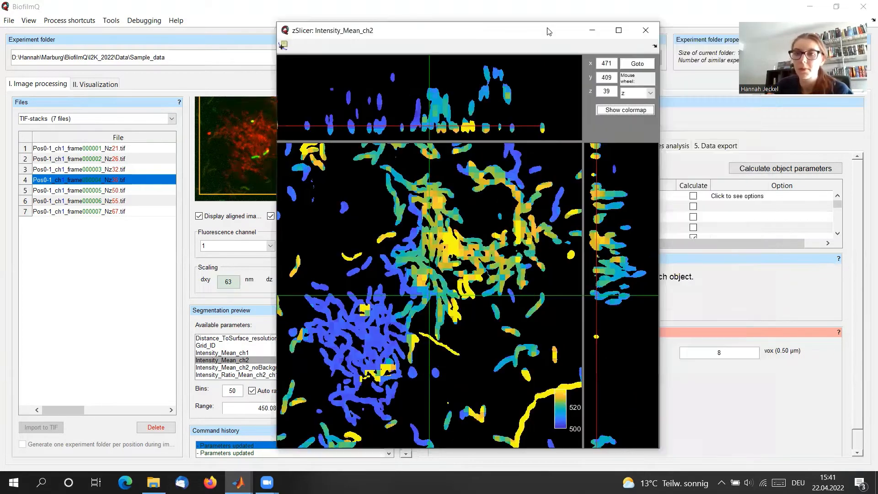
pyautogui.click(645, 31)
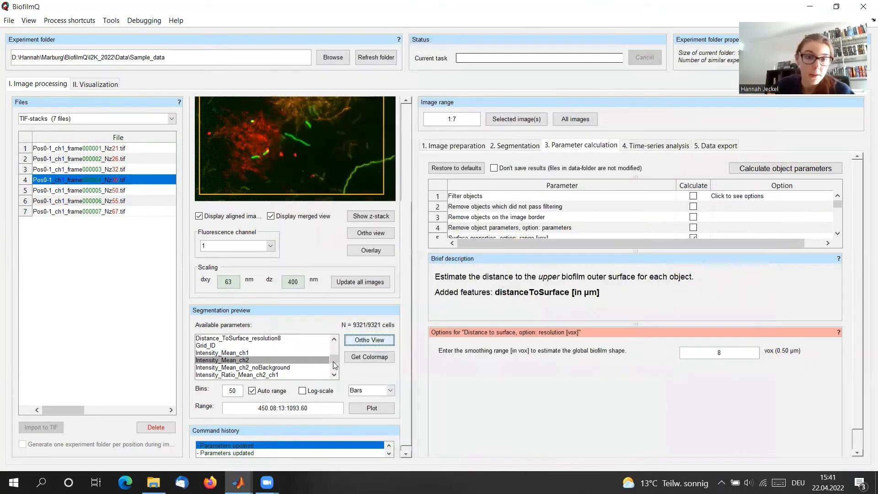
# Open the orthogonal view of the segmented objects coloured by Surface_LocalThickness and enlarge its window
pyautogui.moveTo(334, 361); pyautogui.dragTo(334, 368)
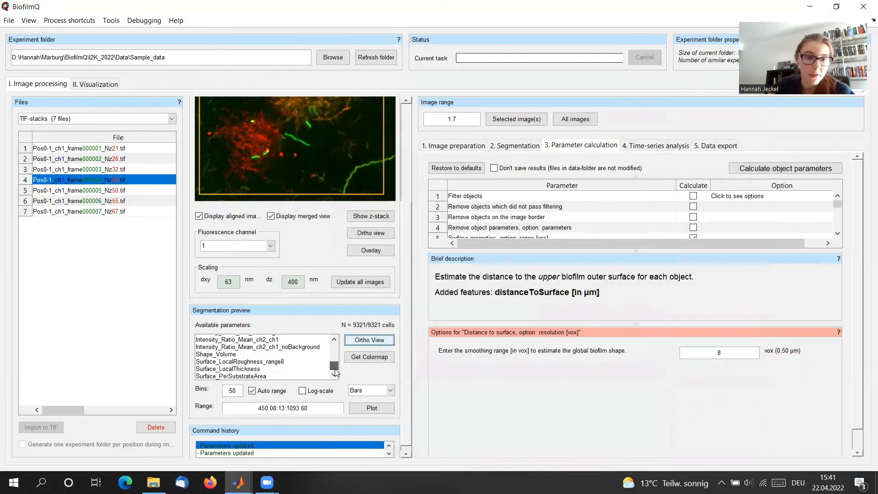
pyautogui.click(235, 368)
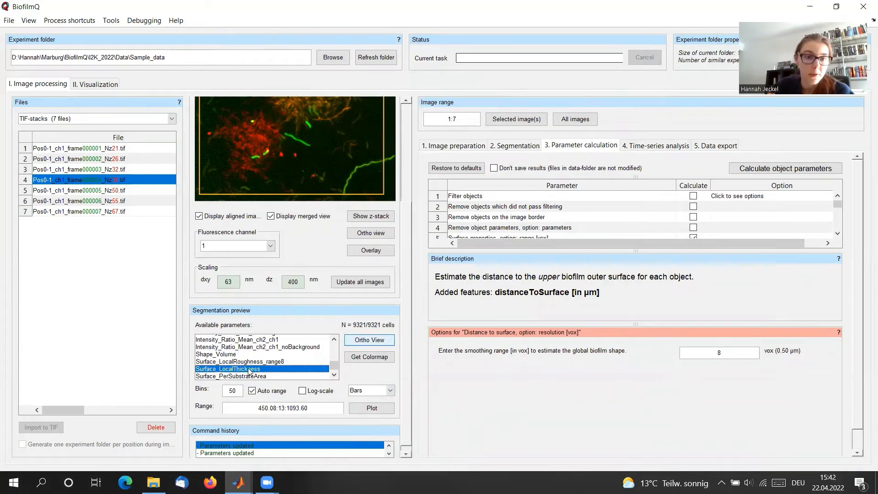
pyautogui.click(378, 344)
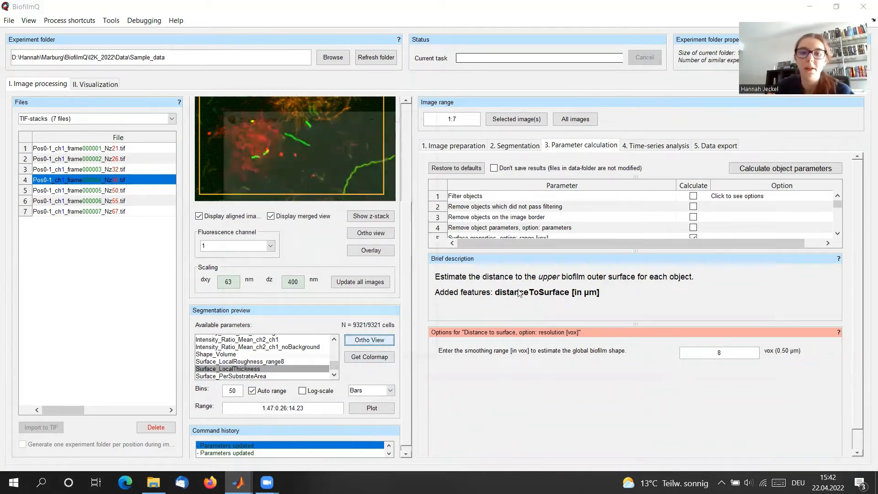
pyautogui.moveTo(336, 116); pyautogui.dragTo(330, 65)
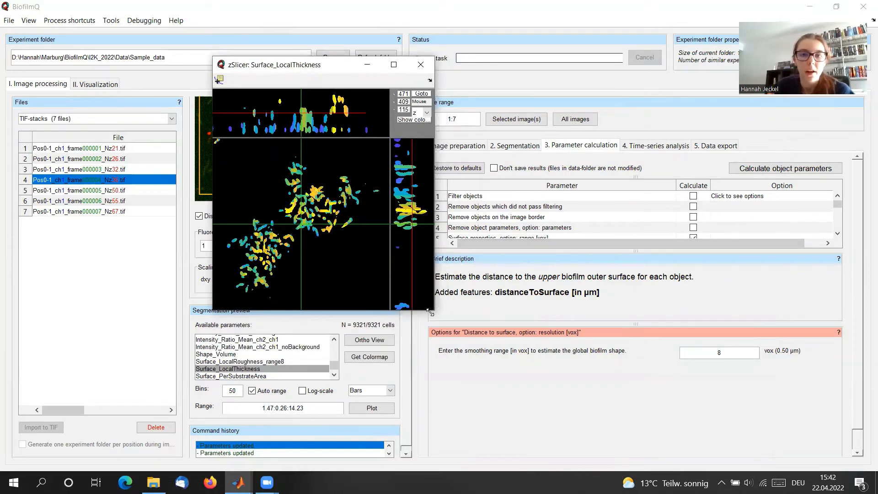
pyautogui.moveTo(432, 313); pyautogui.dragTo(587, 459)
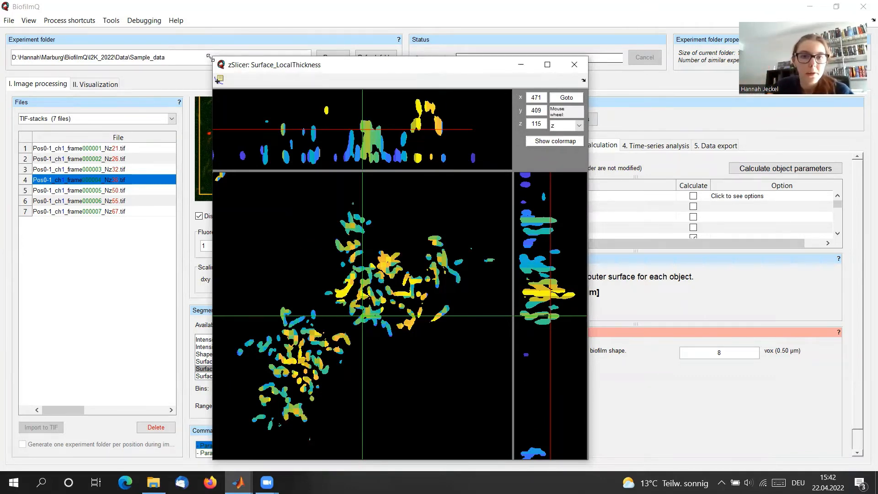
pyautogui.moveTo(209, 58); pyautogui.dragTo(113, 45)
# Examine the local thickness of the objects through the z-slices down to 85 and close the view
pyautogui.scroll(-19, 295, 158)
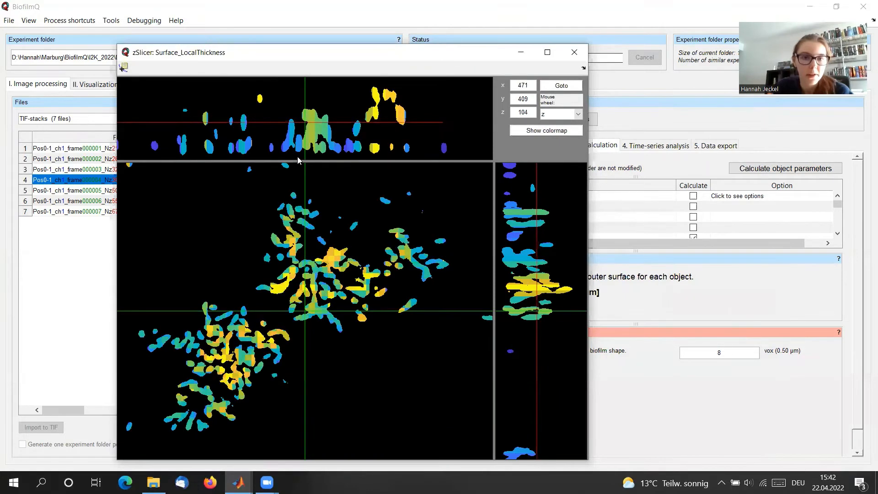
pyautogui.scroll(-3, 298, 160)
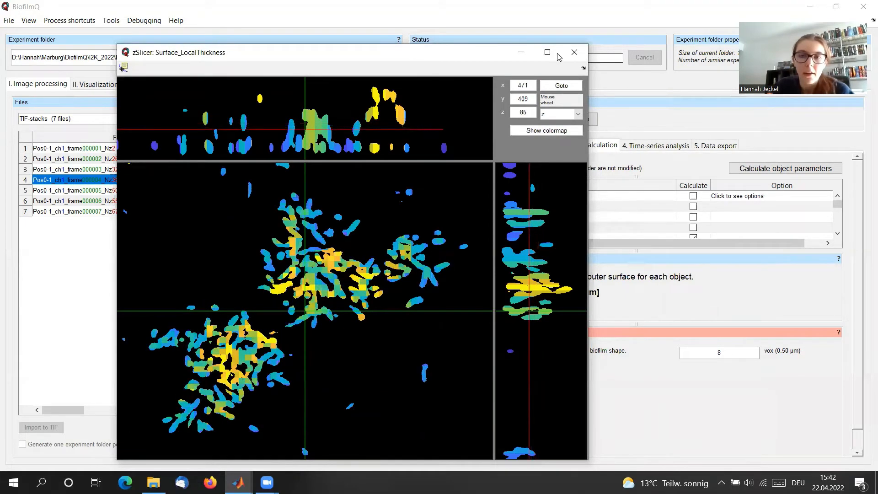
pyautogui.click(574, 53)
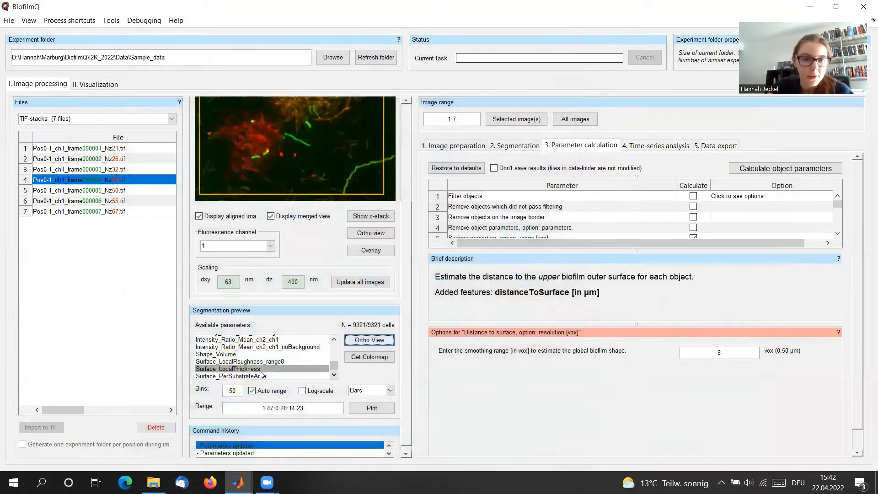
# Open the orthogonal view of the segmented objects coloured by Architecture_LocalDensity_range3 and enlarge its window
pyautogui.click(267, 362)
pyautogui.moveTo(335, 365); pyautogui.dragTo(334, 347)
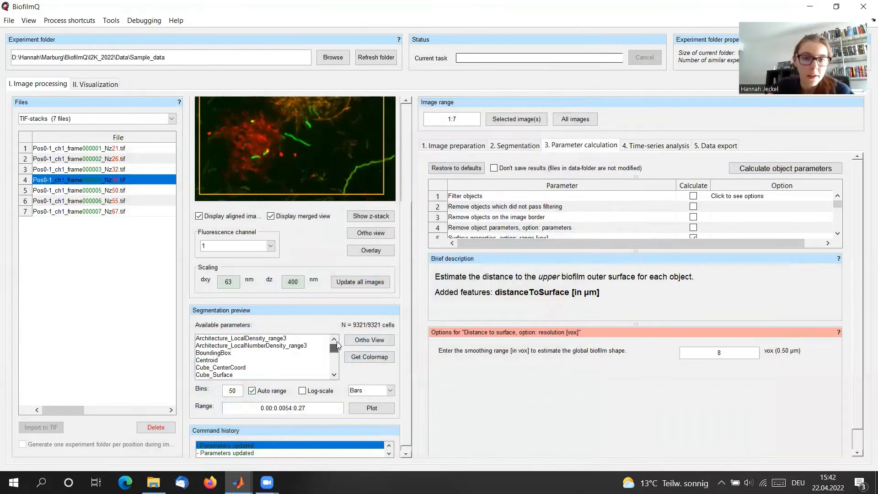
pyautogui.click(274, 338)
pyautogui.click(371, 340)
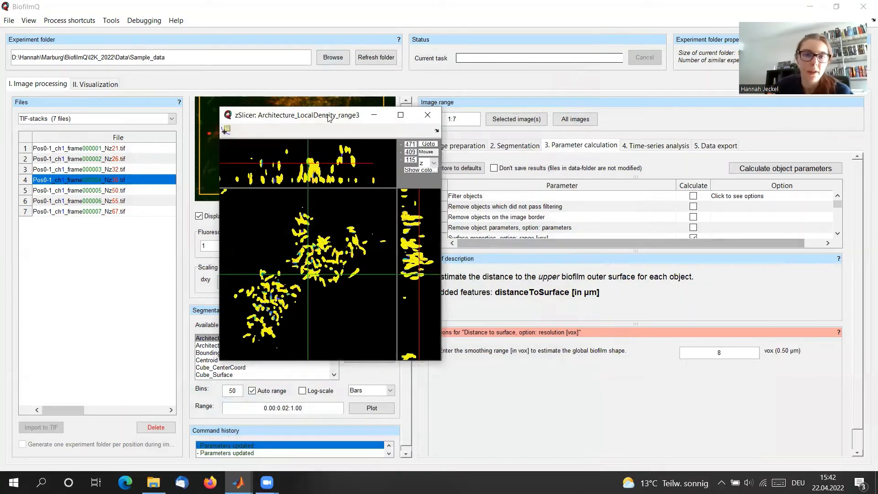
pyautogui.moveTo(326, 110); pyautogui.dragTo(284, 27)
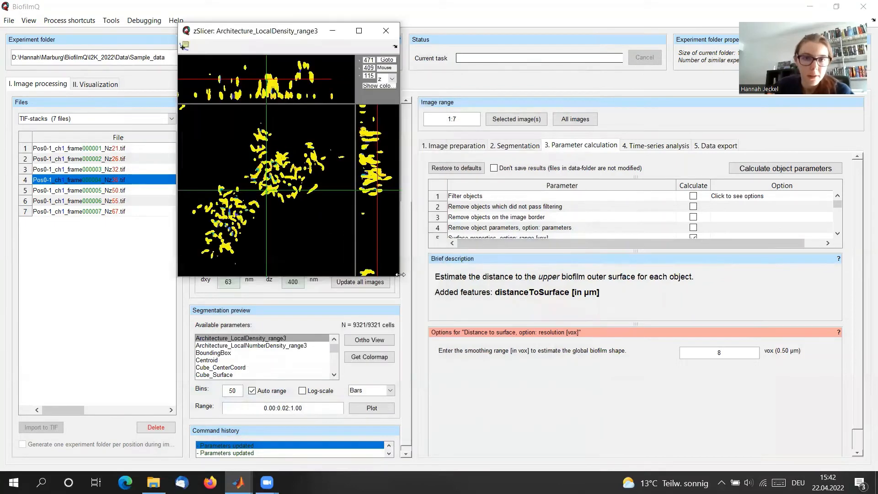
pyautogui.moveTo(397, 276); pyautogui.dragTo(589, 430)
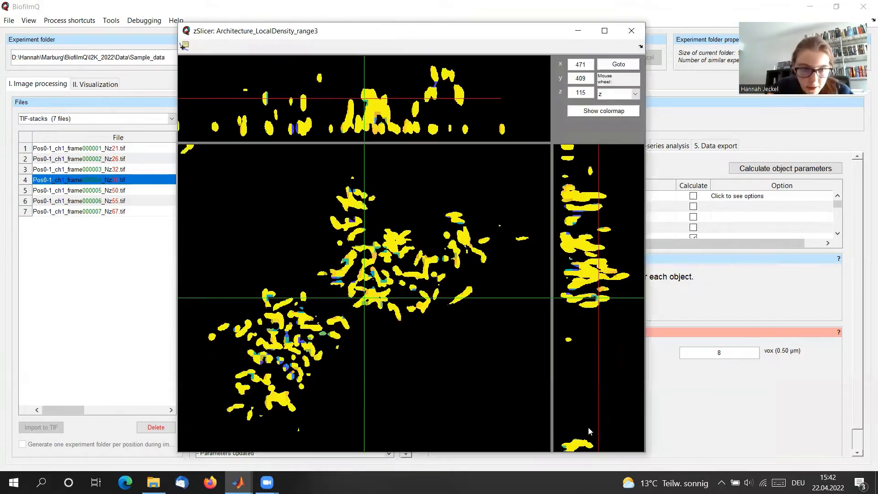
# Examine the local density of the objects through the z-slices down to 44 and close the view
pyautogui.scroll(-11, 400, 269)
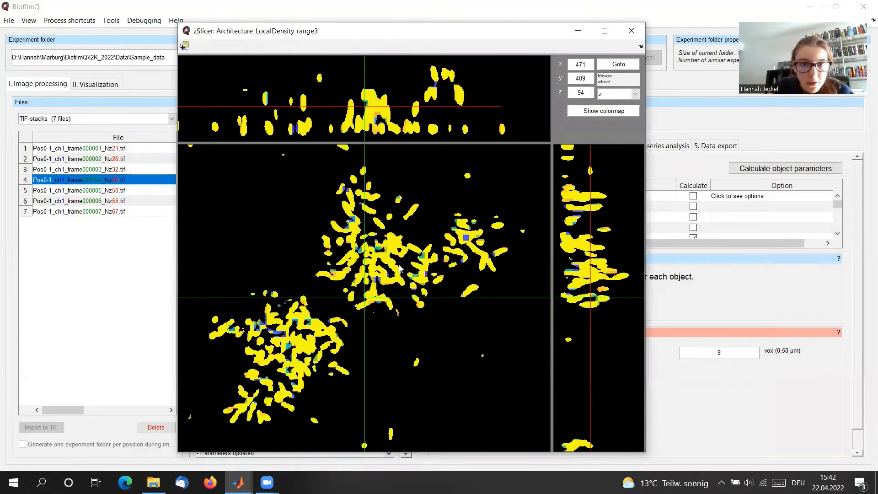
pyautogui.scroll(-10, 399, 269)
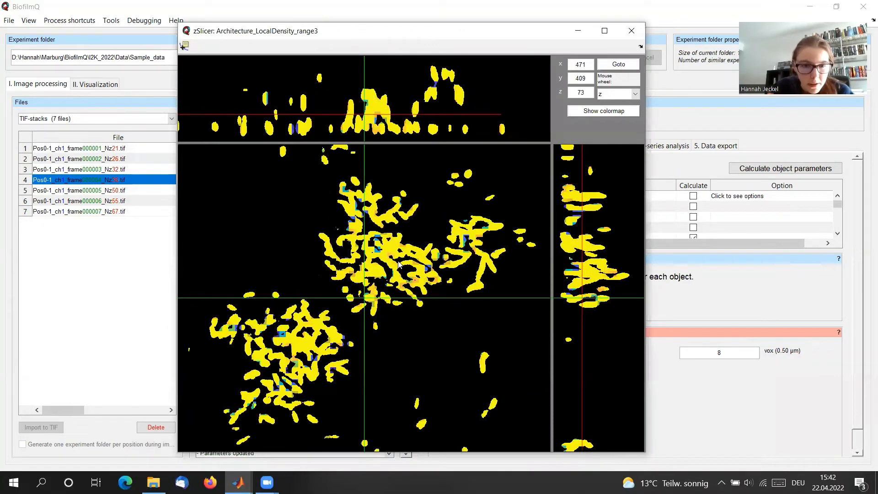
pyautogui.scroll(-9, 399, 265)
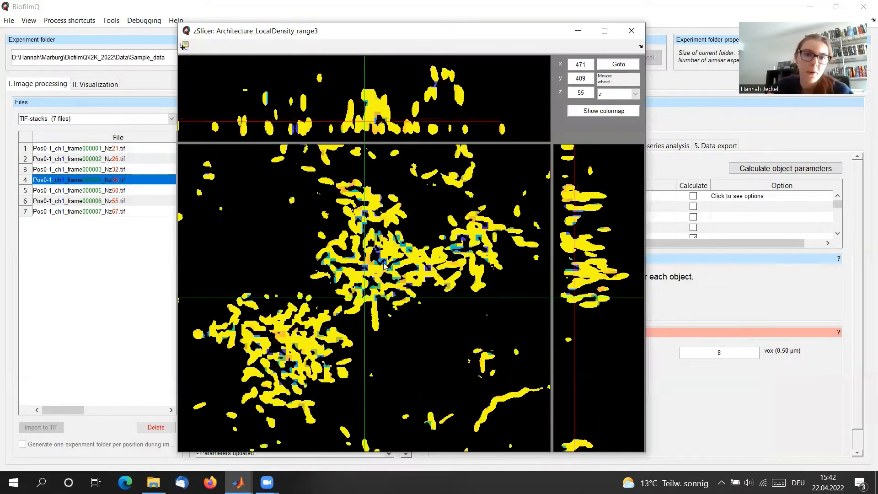
pyautogui.scroll(-5, 384, 265)
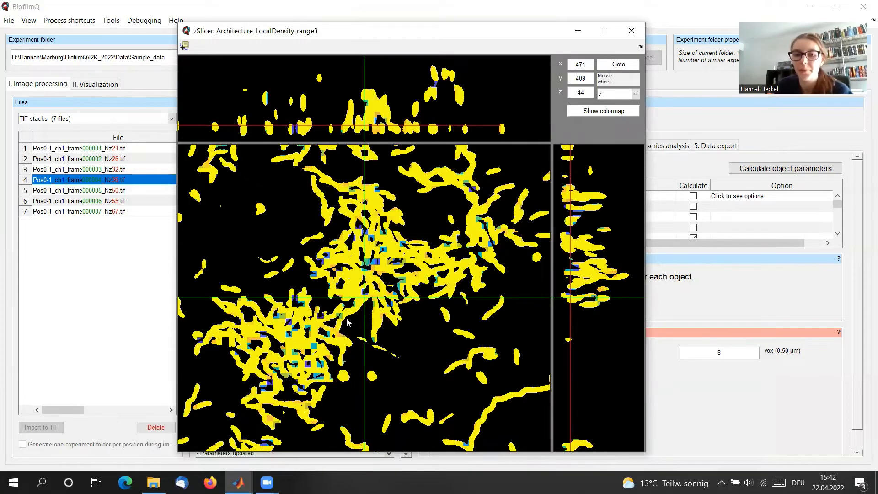
pyautogui.click(641, 32)
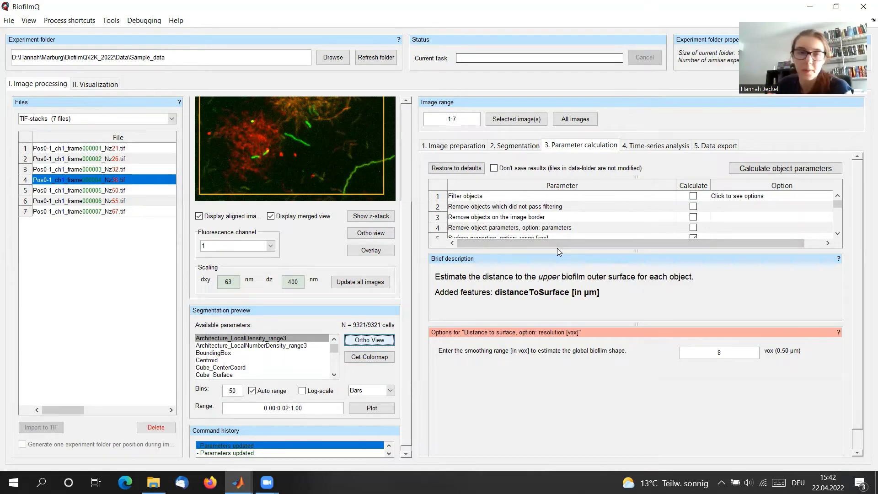
# Switch to visualization and load the biofilm data for fluorescence channel 1 without limiting the maximum frame
pyautogui.click(90, 84)
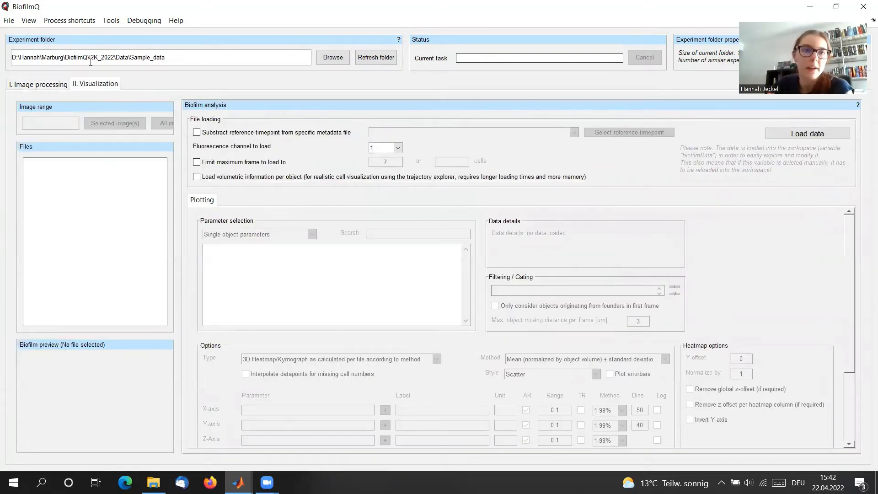
pyautogui.click(38, 84)
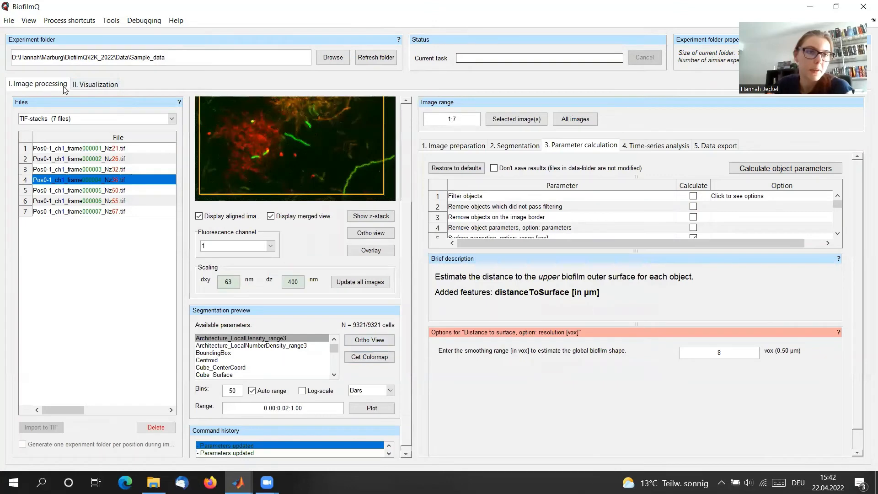
pyautogui.click(113, 85)
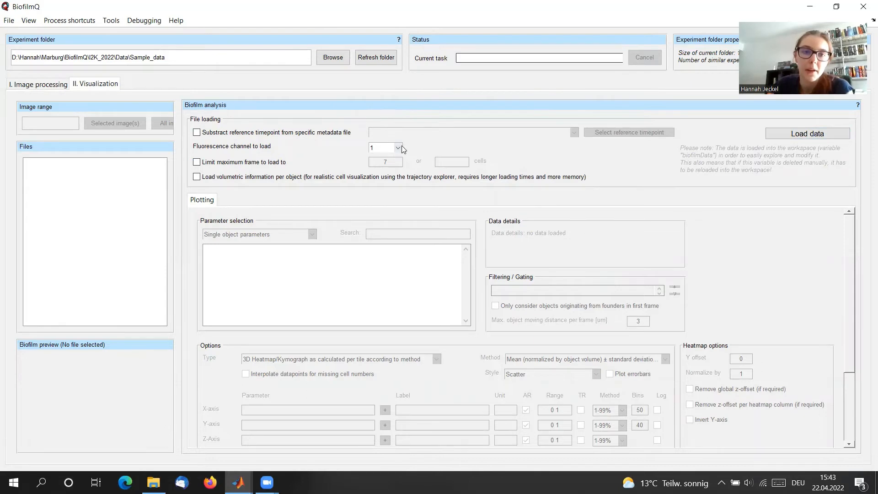
pyautogui.click(248, 161)
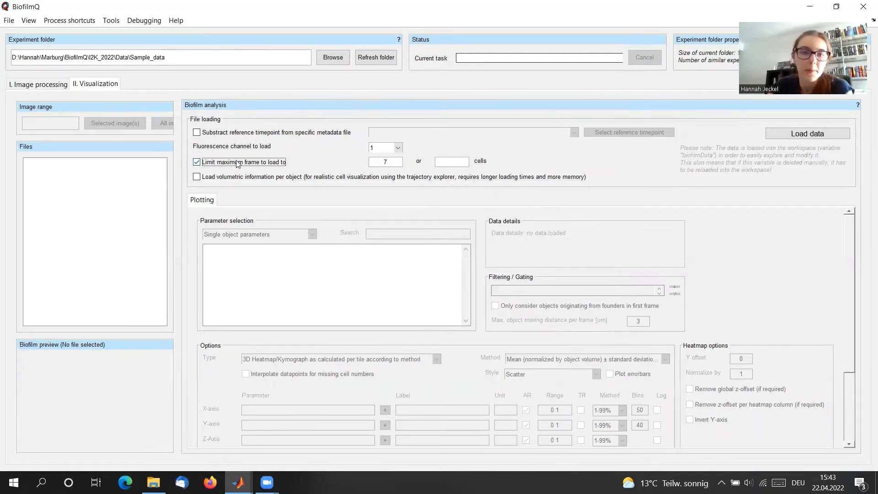
pyautogui.click(217, 163)
pyautogui.click(788, 136)
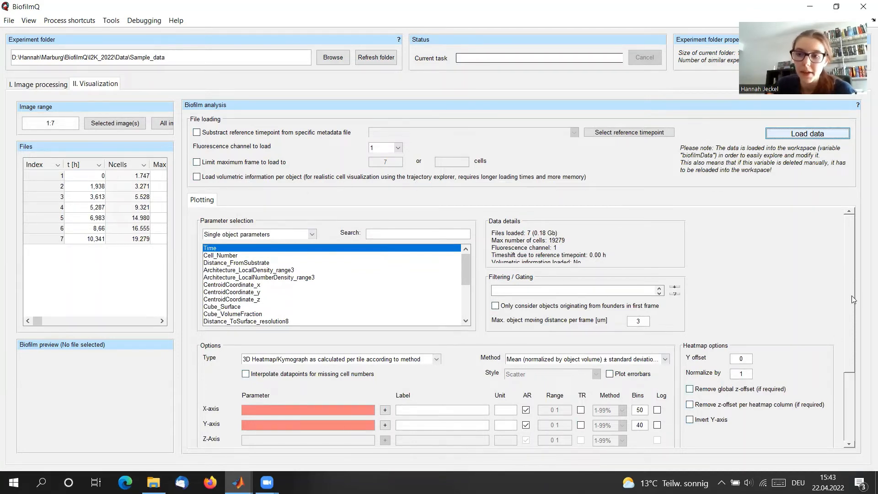
# Assign Time to the X-axis and the single object parameter Shape_Volume to the Y-axis of the plot
pyautogui.moveTo(851, 295)
pyautogui.mouseDown()
pyautogui.moveTo(854, 373)
pyautogui.moveTo(866, 288)
pyautogui.mouseUp()
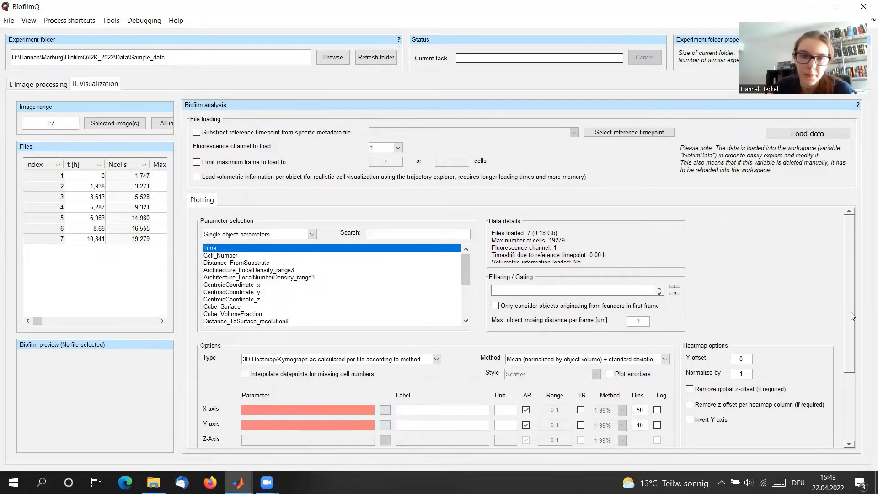
pyautogui.click(385, 411)
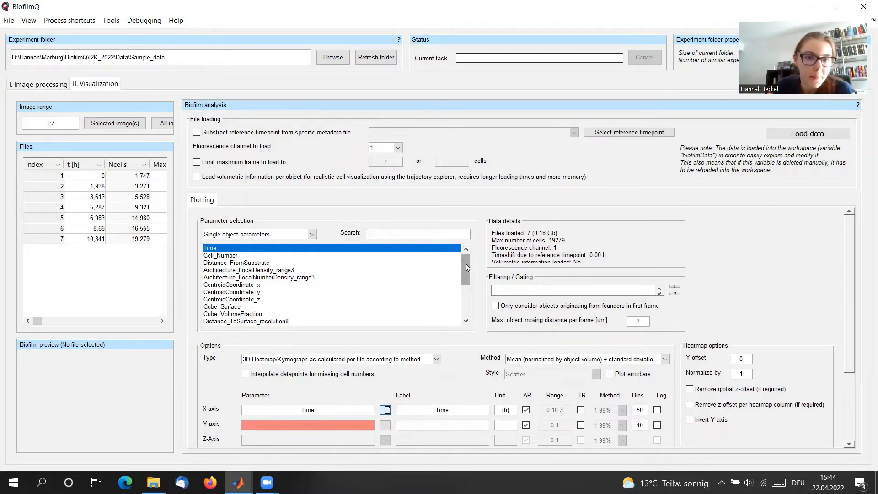
pyautogui.moveTo(466, 263); pyautogui.dragTo(469, 303)
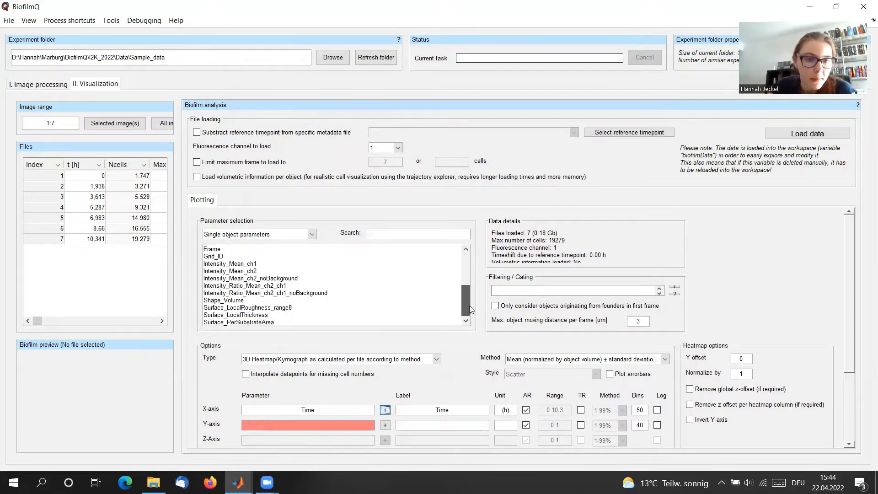
pyautogui.click(224, 301)
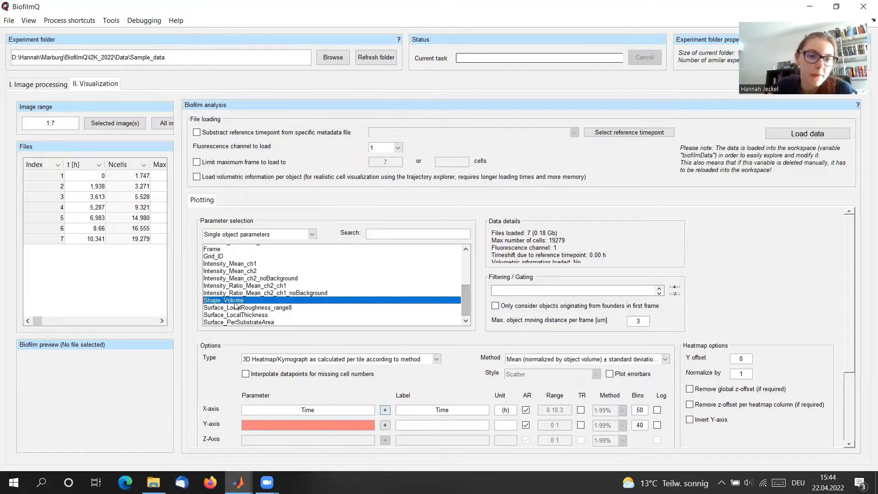
pyautogui.click(385, 426)
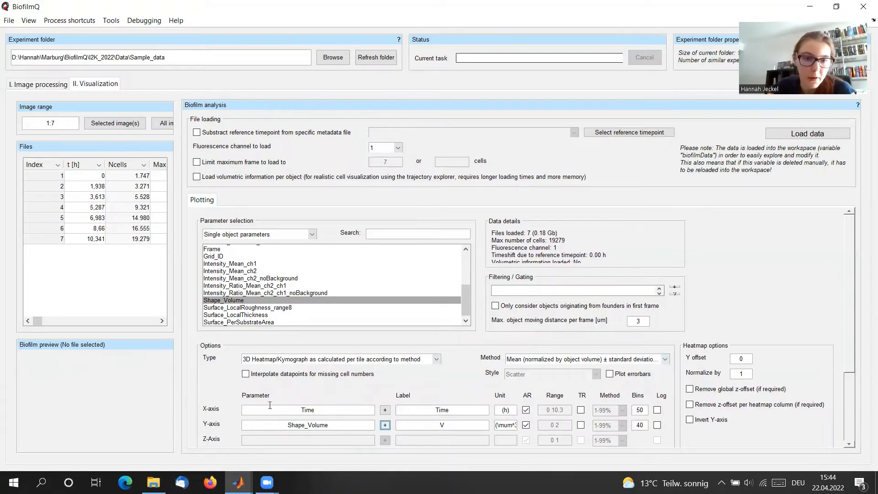
# Set the plot type to 2D XY-Plot per frame according to method, with Sum as the method
pyautogui.click(434, 360)
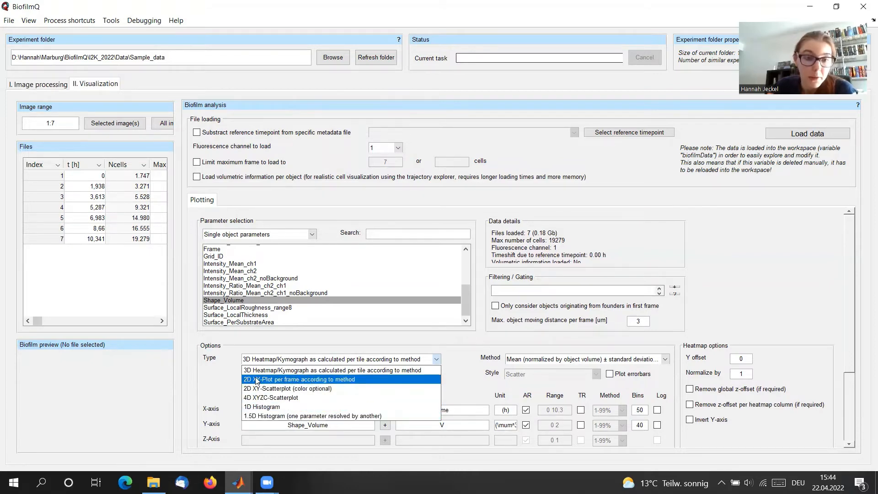
pyautogui.click(300, 380)
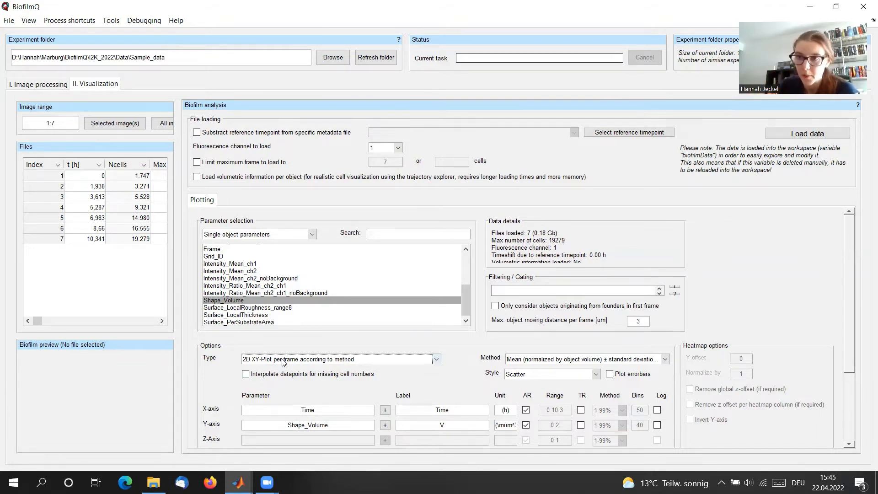
pyautogui.click(558, 361)
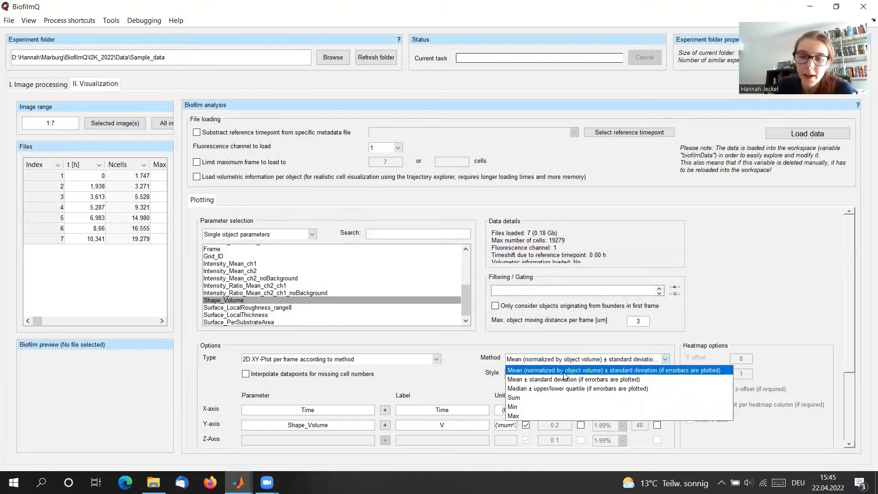
pyautogui.click(518, 400)
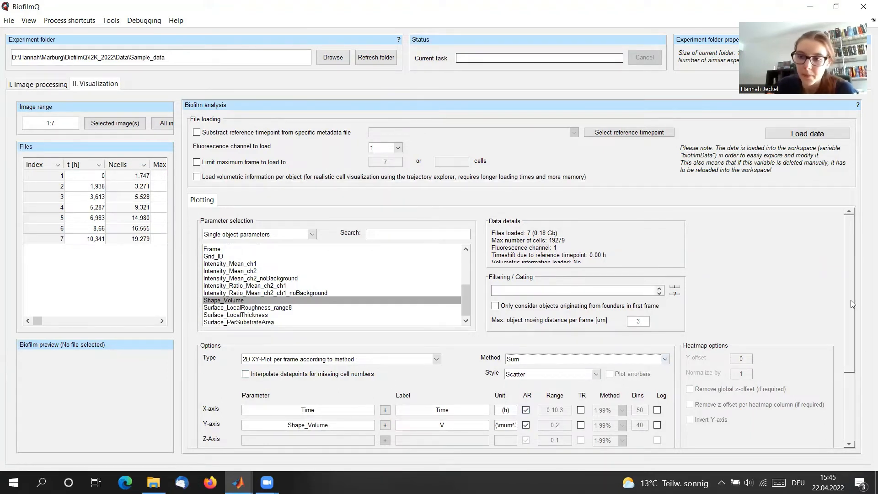
# Plot the summed Shape_Volume over Time as a scatter plot and move the figure aside to return to the main window
pyautogui.moveTo(850, 300); pyautogui.dragTo(863, 390)
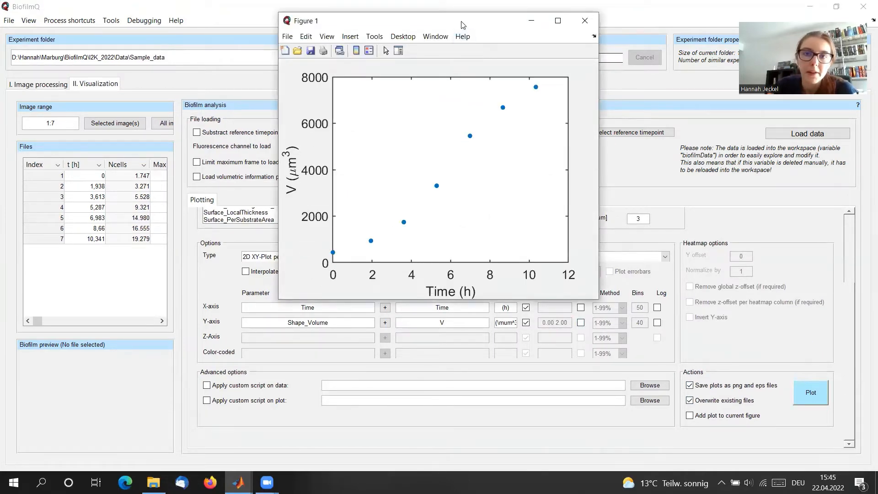
pyautogui.moveTo(462, 22); pyautogui.dragTo(468, 102)
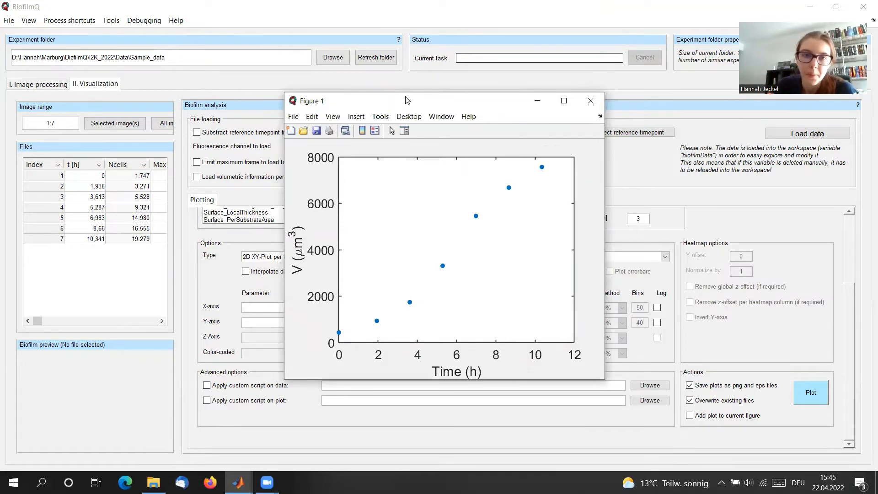
pyautogui.moveTo(378, 105); pyautogui.dragTo(148, 152)
pyautogui.click(461, 274)
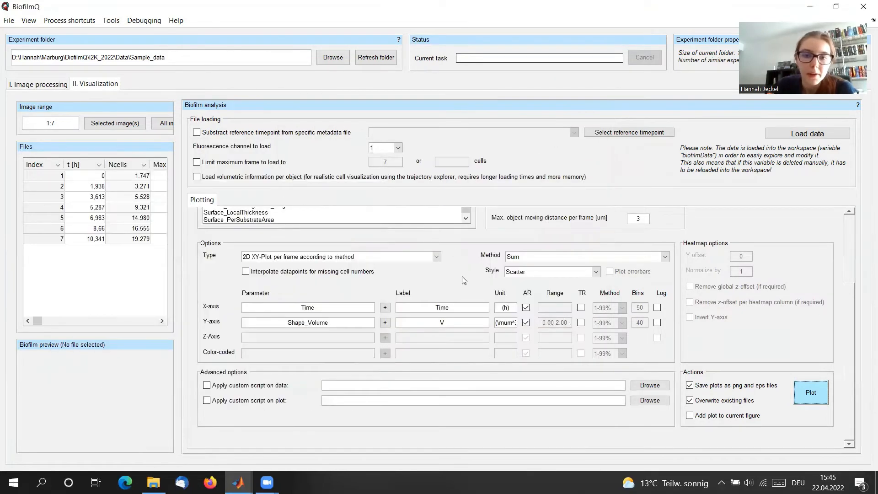
# Change the parameter selection to global biofilm parameters and select Biofilm_Volume
pyautogui.scroll(3, 850, 325)
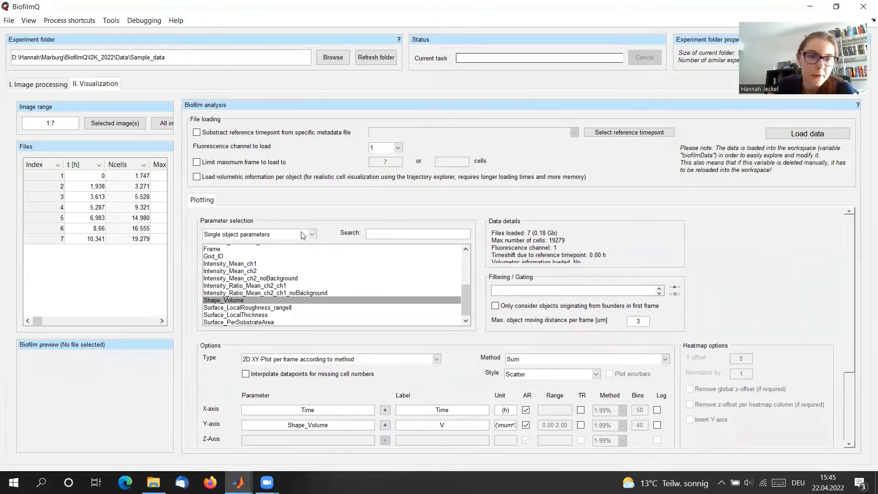
pyautogui.moveTo(466, 298); pyautogui.dragTo(473, 261)
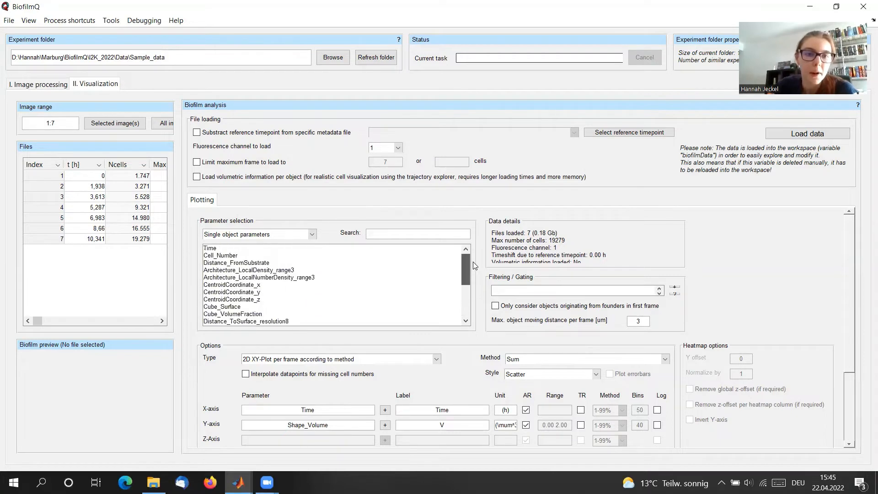
pyautogui.click(312, 235)
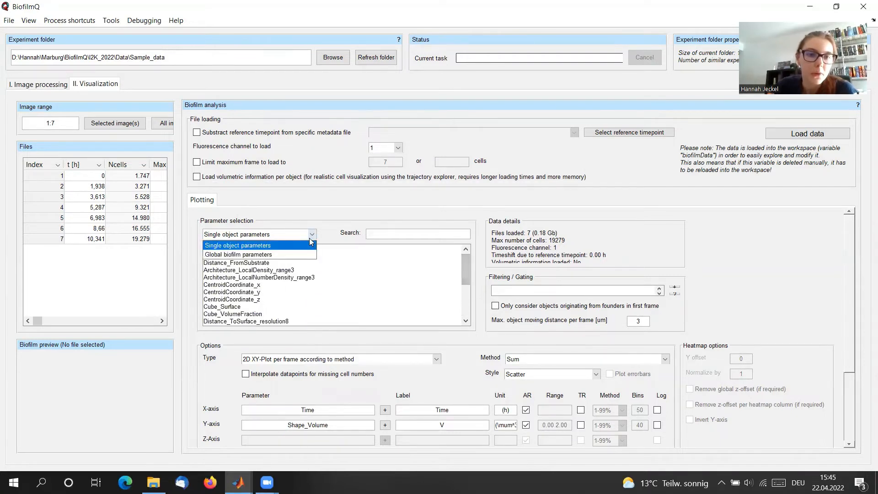
pyautogui.click(219, 254)
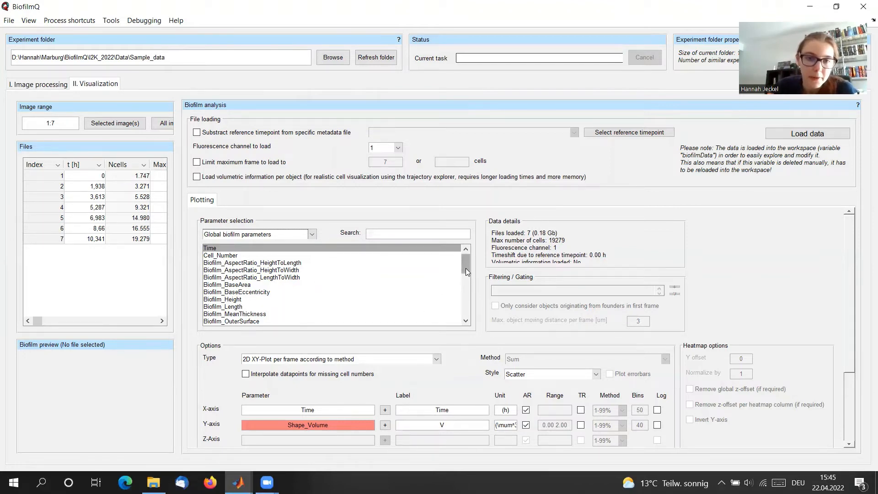
pyautogui.moveTo(466, 268); pyautogui.dragTo(466, 287)
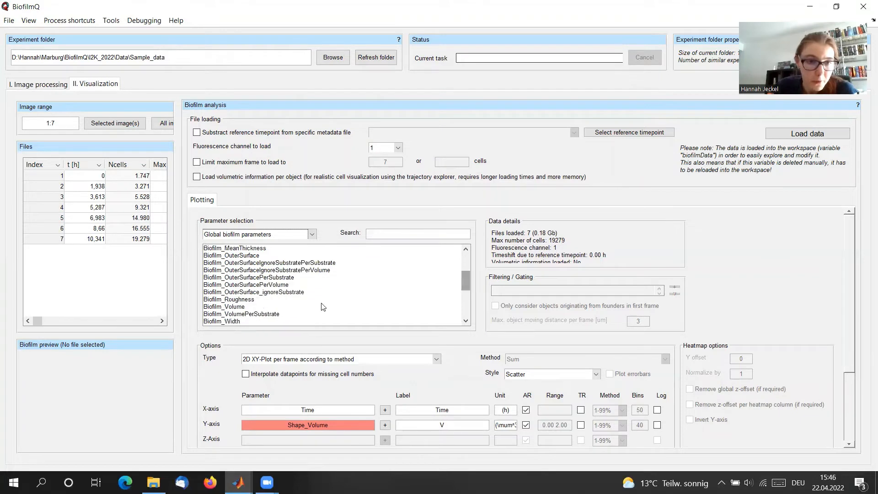
pyautogui.click(245, 308)
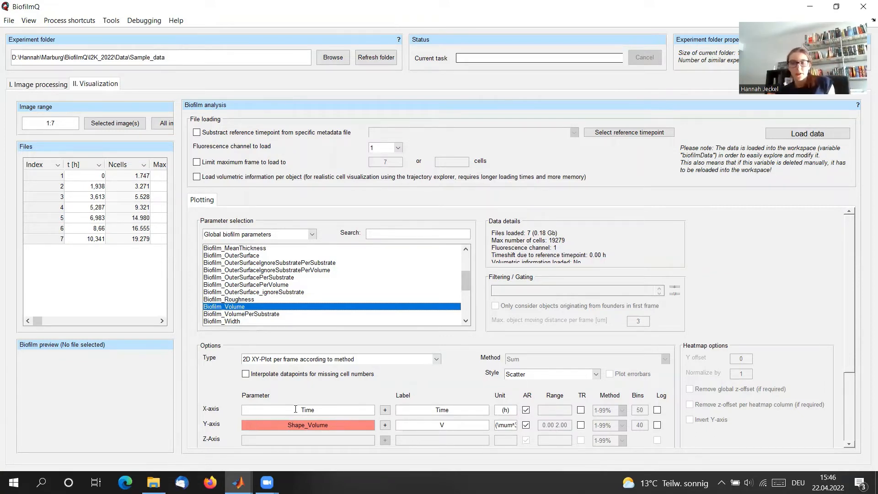
# Assign Biofilm_Volume to the Y-axis and plot it against Time as a 2D scatter plot
pyautogui.click(385, 425)
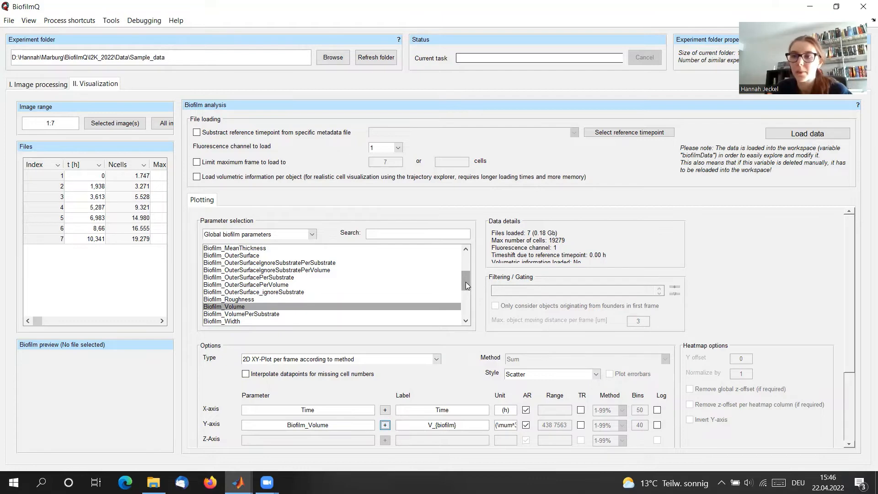
pyautogui.moveTo(465, 282); pyautogui.dragTo(467, 261)
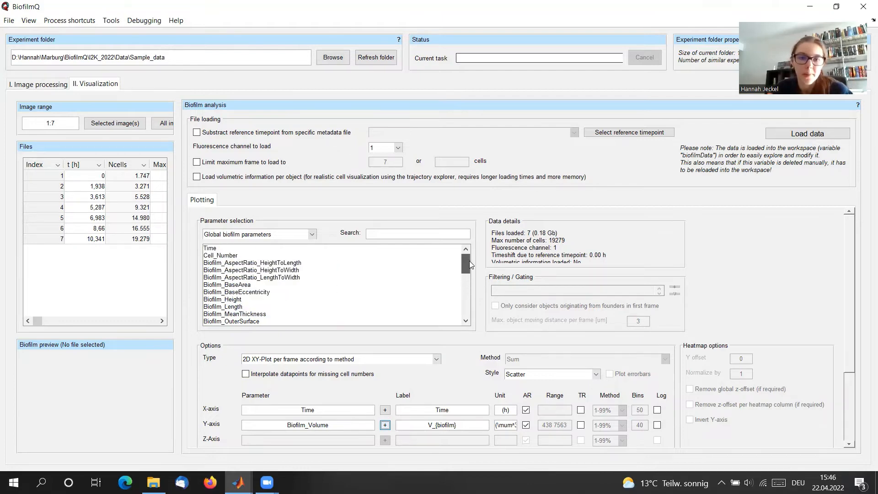
pyautogui.click(853, 275)
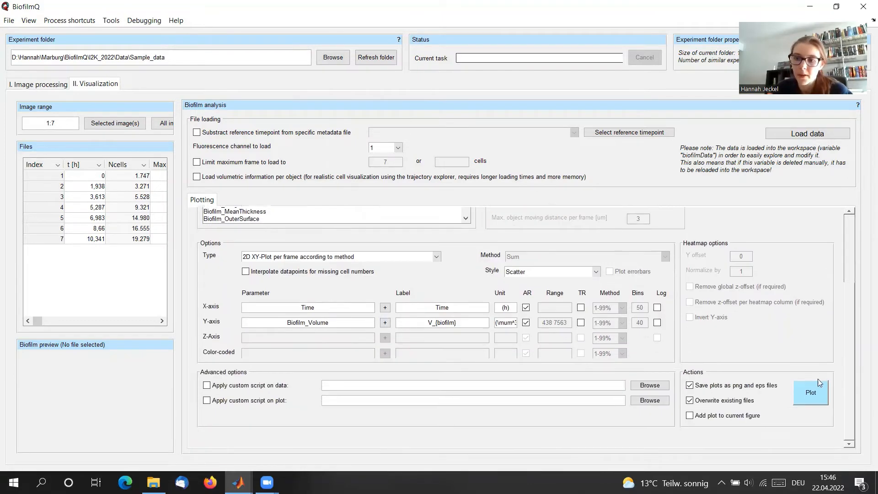
pyautogui.click(811, 404)
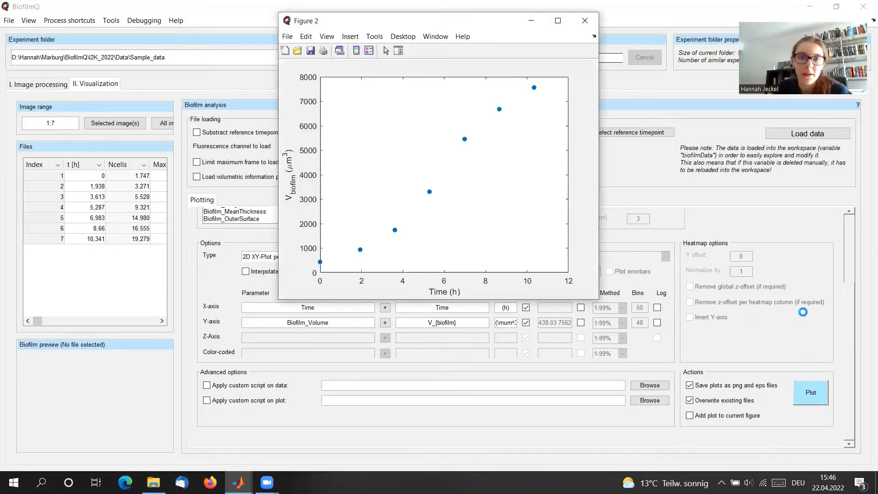
# Arrange the Shape_Volume and Biofilm_Volume figures side by side to compare them, and return to the main BiofilmQ window
pyautogui.moveTo(452, 28); pyautogui.dragTo(583, 94)
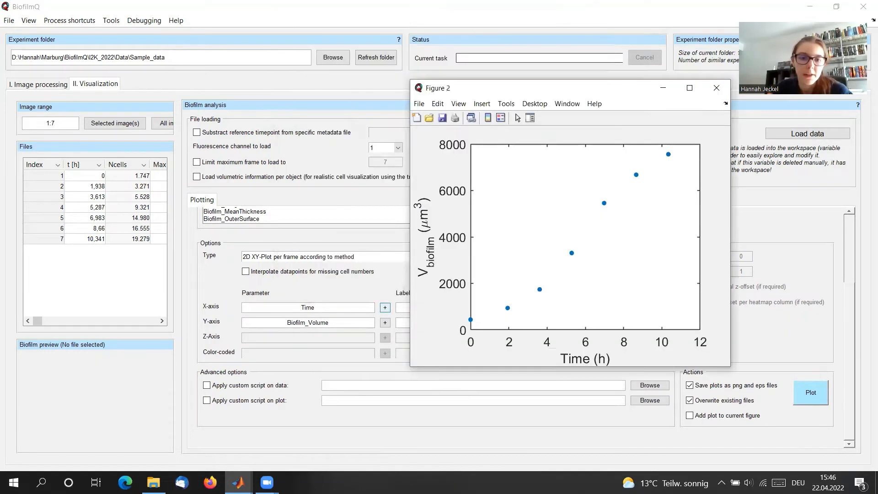
pyautogui.moveTo(238, 482)
pyautogui.click(387, 444)
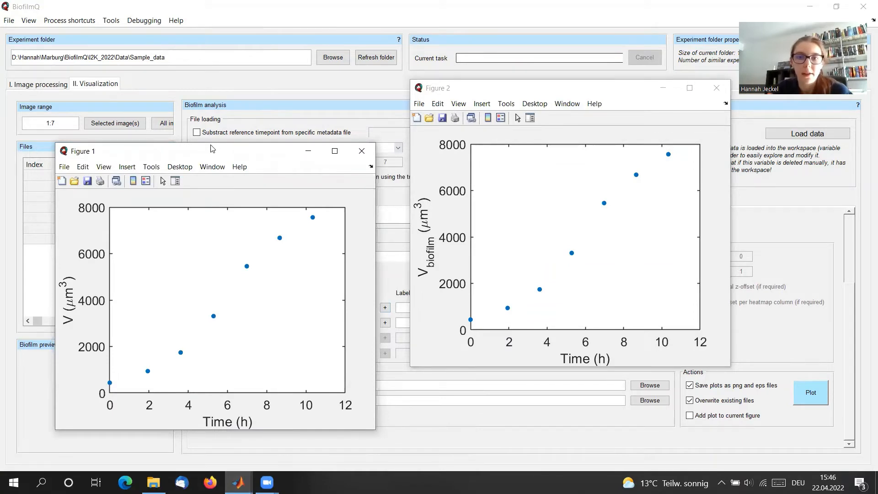
pyautogui.moveTo(211, 149); pyautogui.dragTo(243, 87)
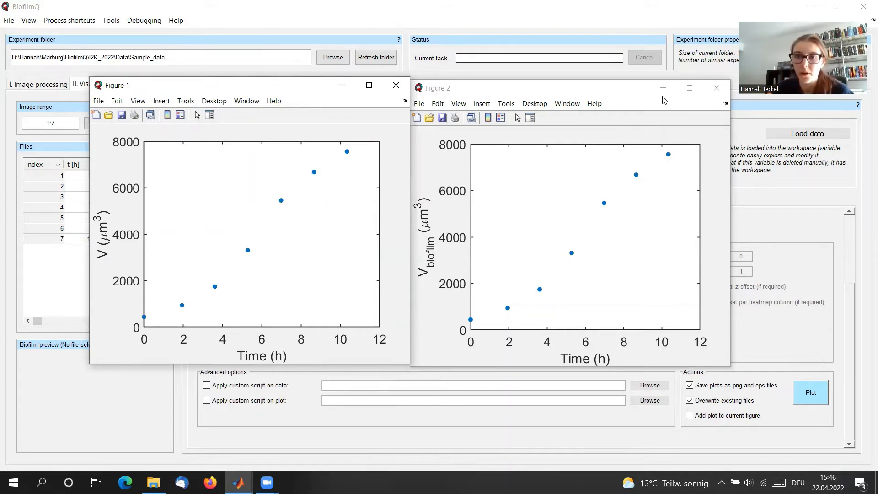
pyautogui.click(772, 199)
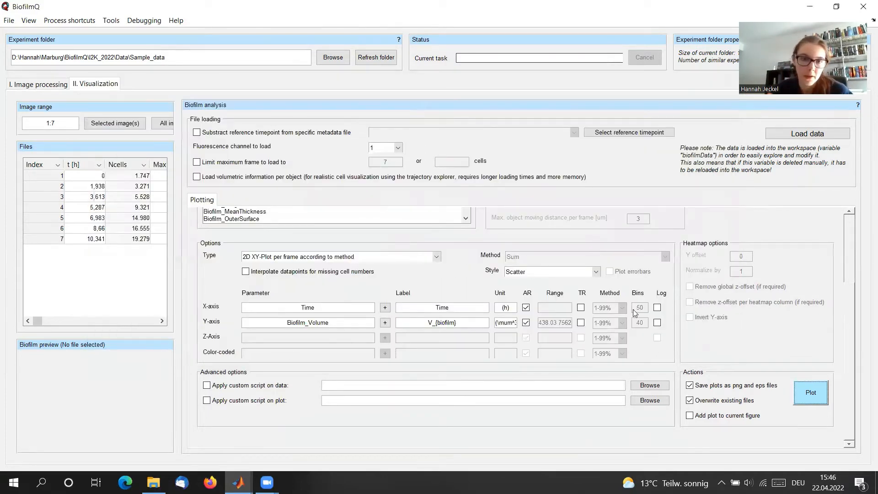
# Expand Intensity_Mean_ch2 in the global biofilm parameters and examine its statistics, including the mean and median entries
pyautogui.scroll(3, 848, 308)
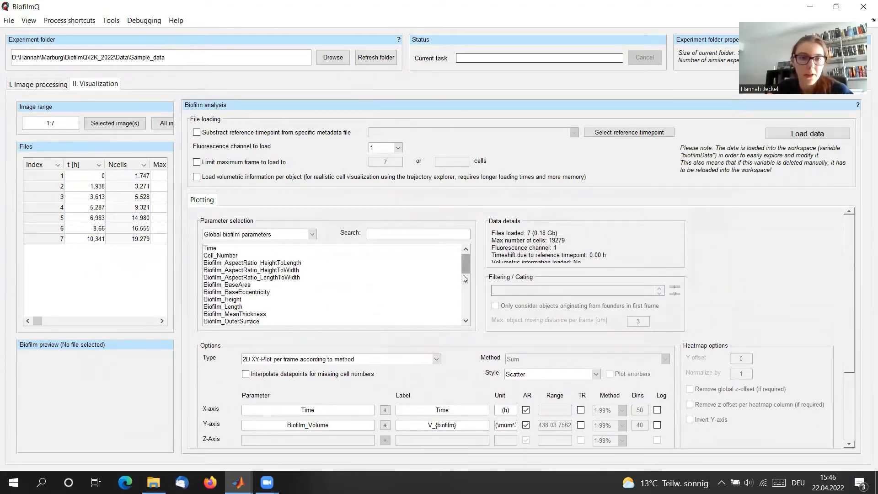
pyautogui.moveTo(464, 278); pyautogui.dragTo(465, 304)
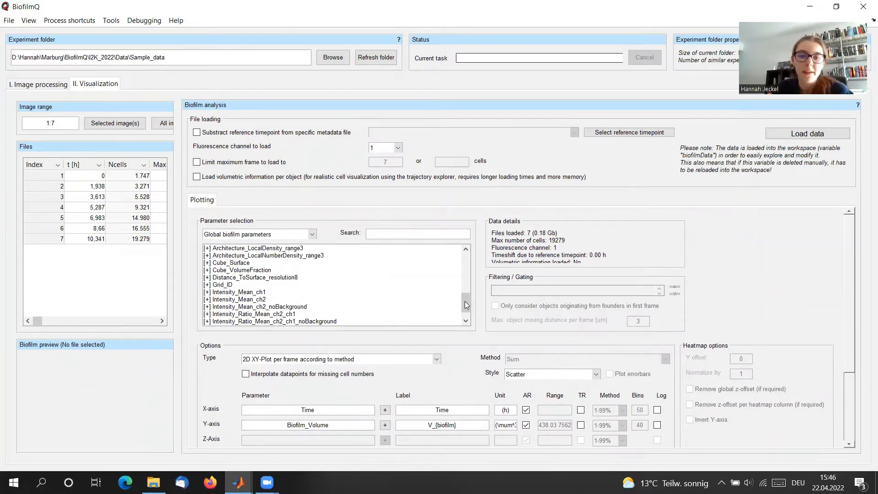
pyautogui.scroll(-1, 467, 305)
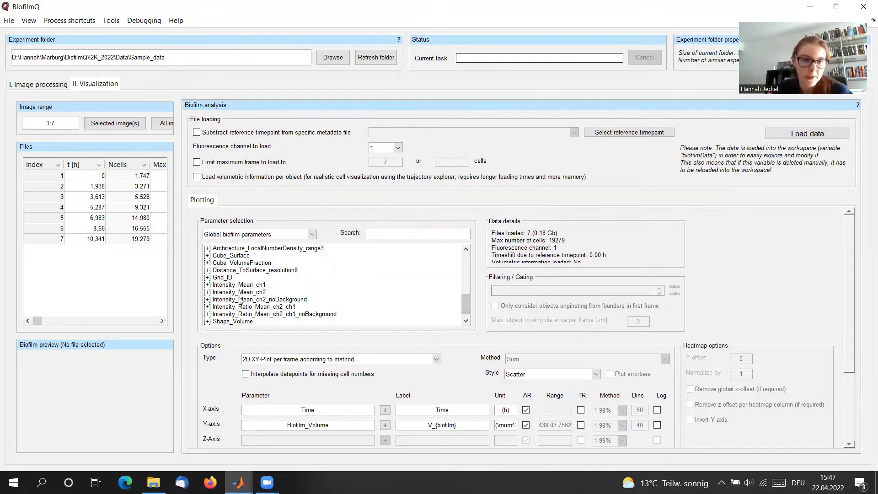
pyautogui.click(207, 293)
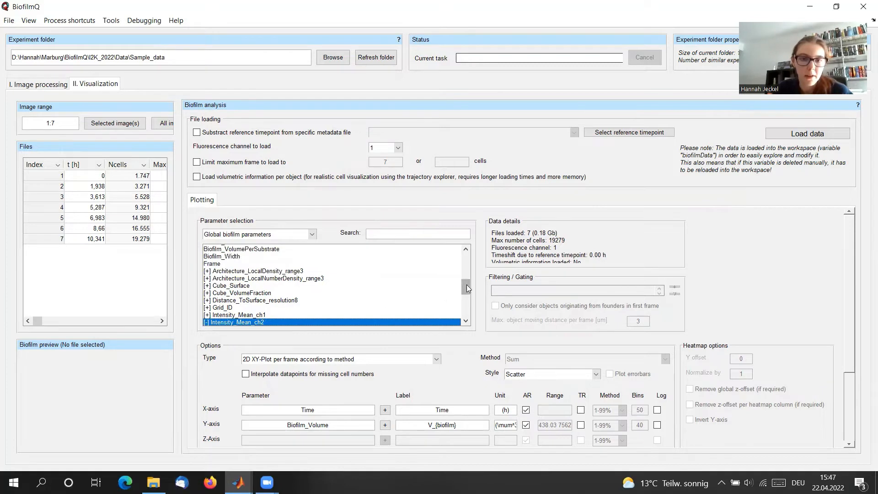
pyautogui.moveTo(466, 285); pyautogui.dragTo(466, 302)
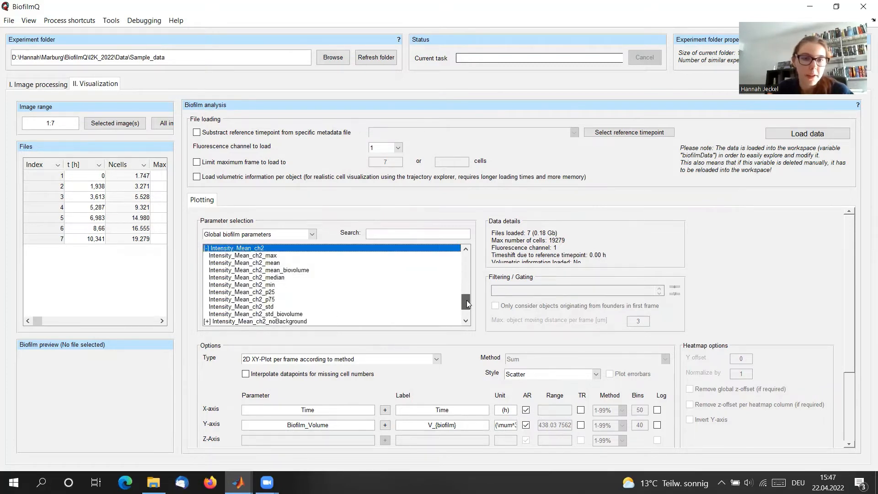
pyautogui.click(260, 263)
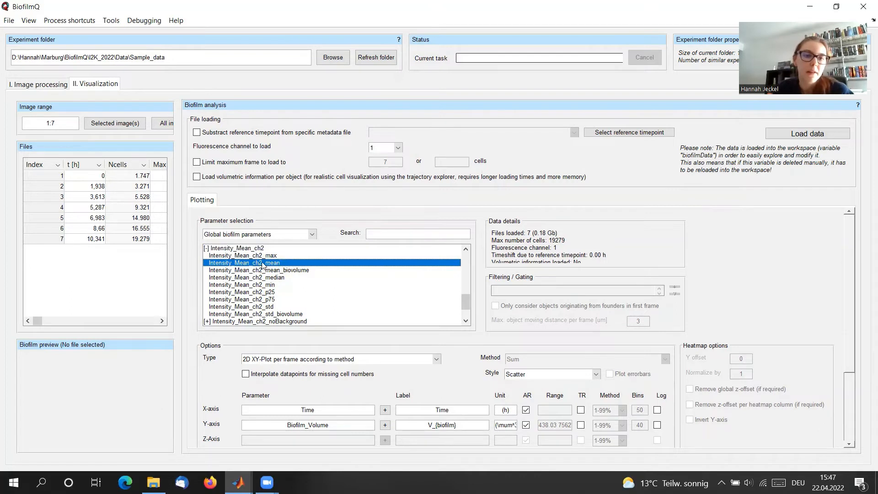
pyautogui.click(281, 277)
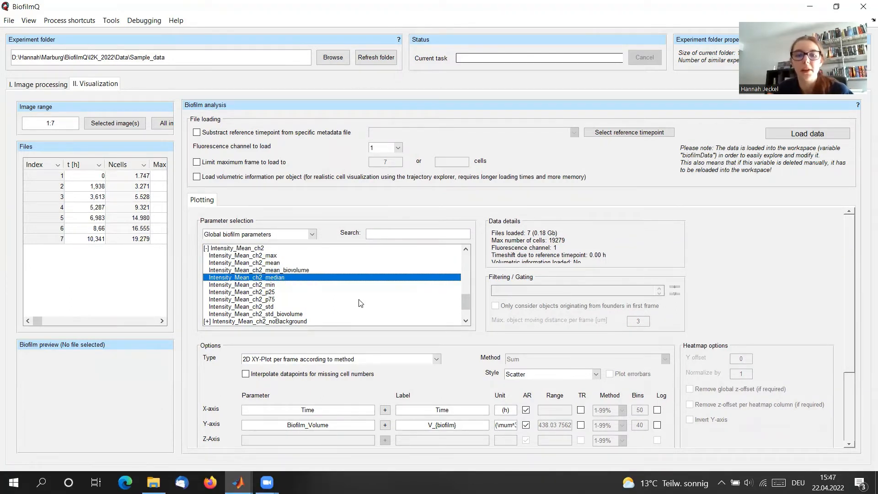
# Expand Surface_LocalRoughness_range8, examine its statistics, and return to the start of the parameter list
pyautogui.moveTo(466, 301); pyautogui.dragTo(466, 312)
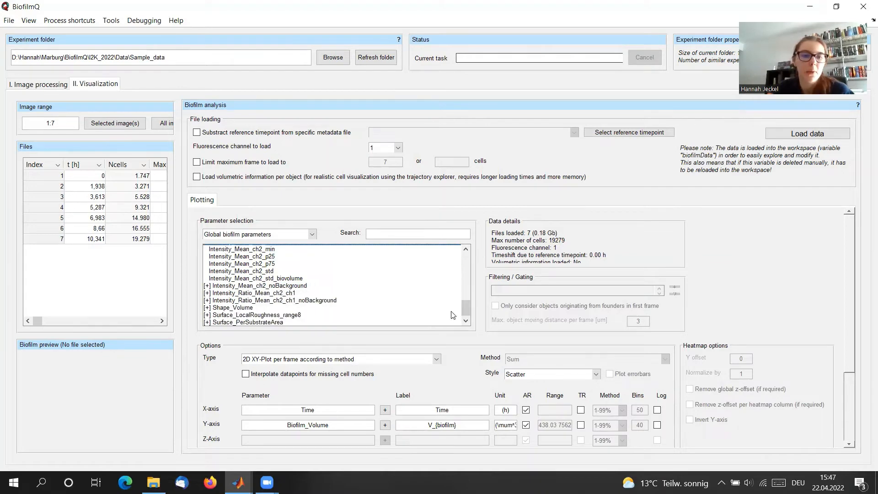
pyautogui.click(253, 316)
pyautogui.moveTo(465, 299); pyautogui.dragTo(465, 312)
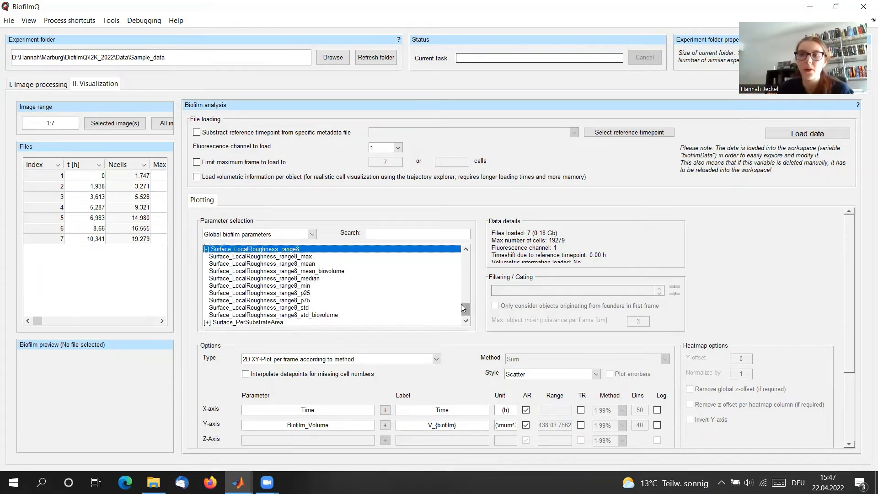
pyautogui.moveTo(468, 312); pyautogui.dragTo(470, 259)
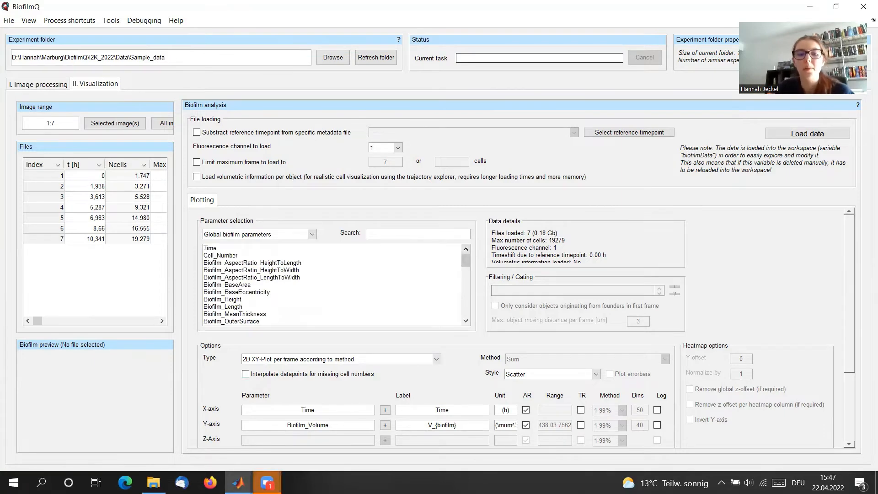
# Close both volume scatter plot figures and select Biofilm_BaseEccentricity in the parameter list
pyautogui.moveTo(238, 482)
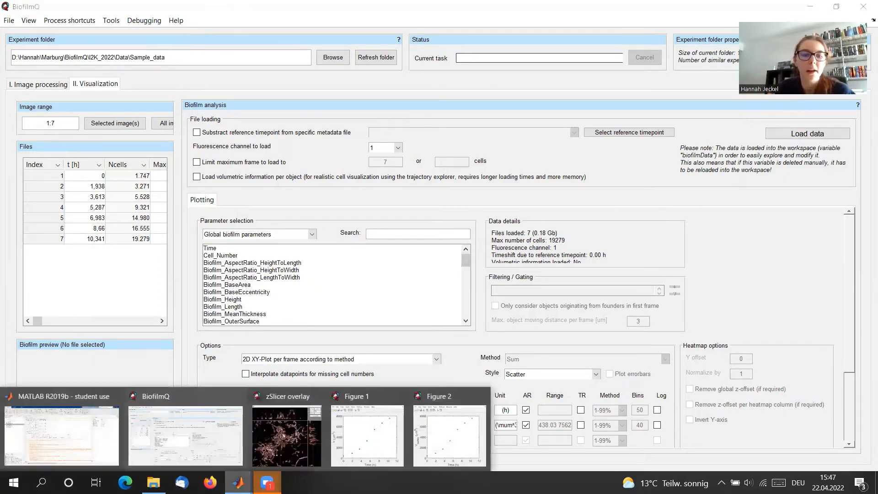
pyautogui.click(373, 466)
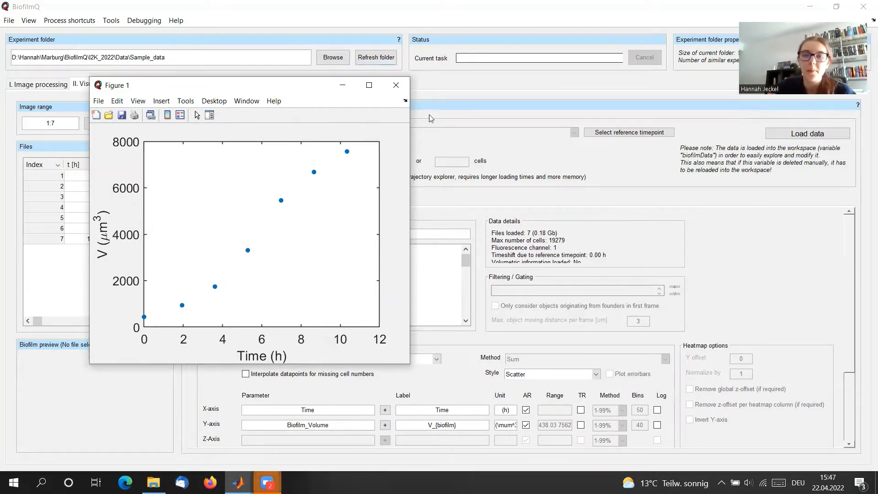
pyautogui.click(397, 88)
pyautogui.moveTo(239, 482)
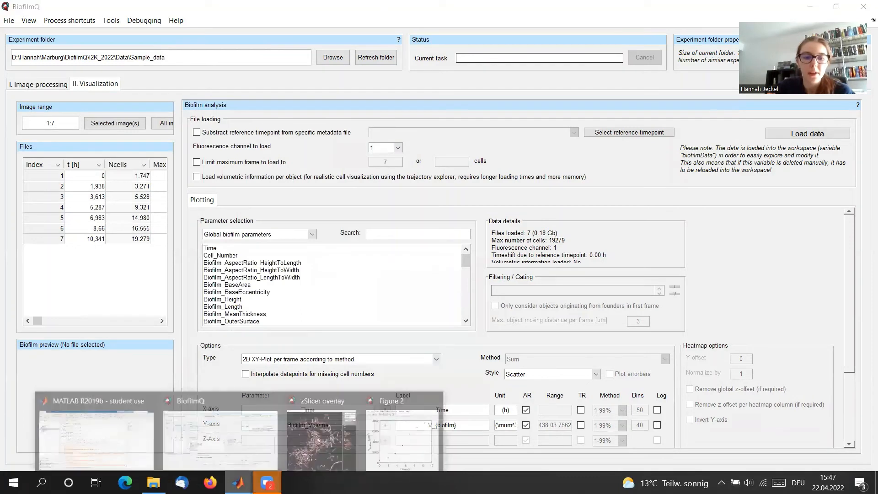
pyautogui.click(434, 396)
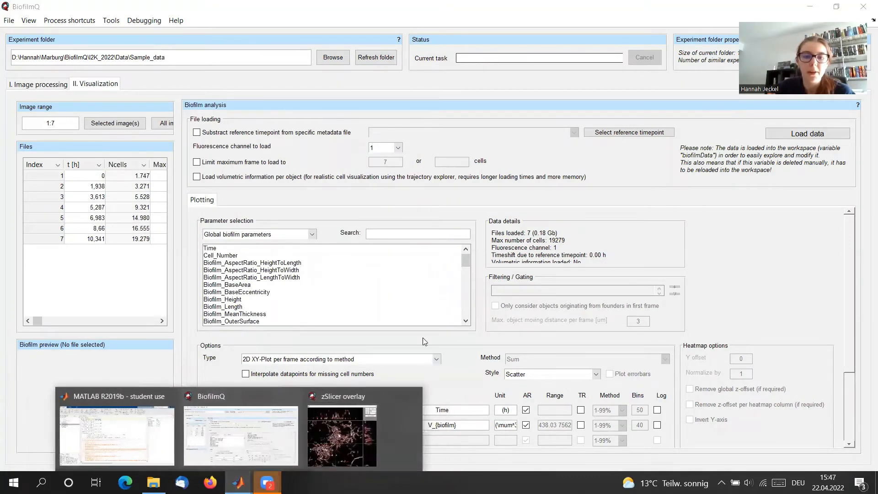
pyautogui.click(259, 291)
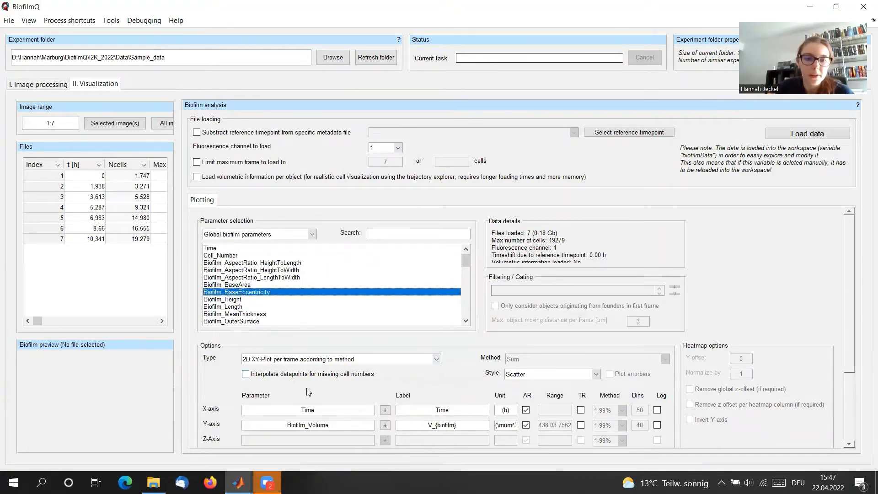
# Switch the parameter selection to Single object parameters and set the plot type to 1D Histogram
pyautogui.click(312, 235)
pyautogui.click(251, 245)
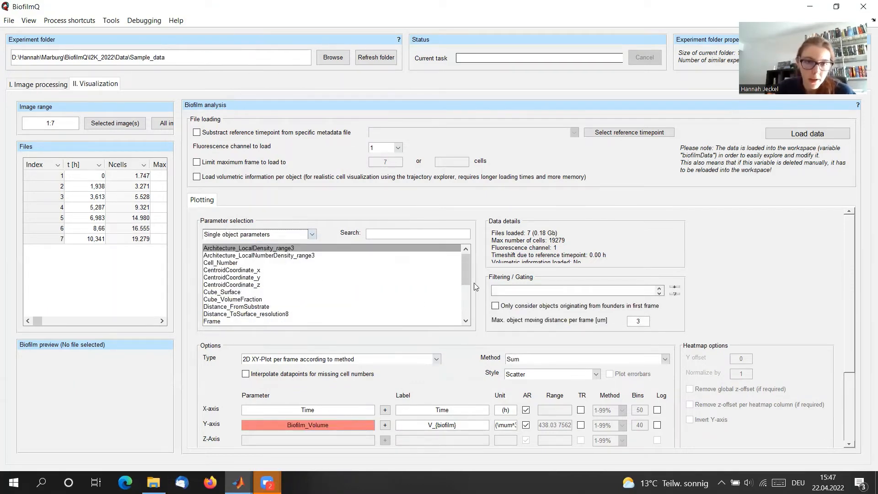
pyautogui.moveTo(466, 275); pyautogui.dragTo(466, 301)
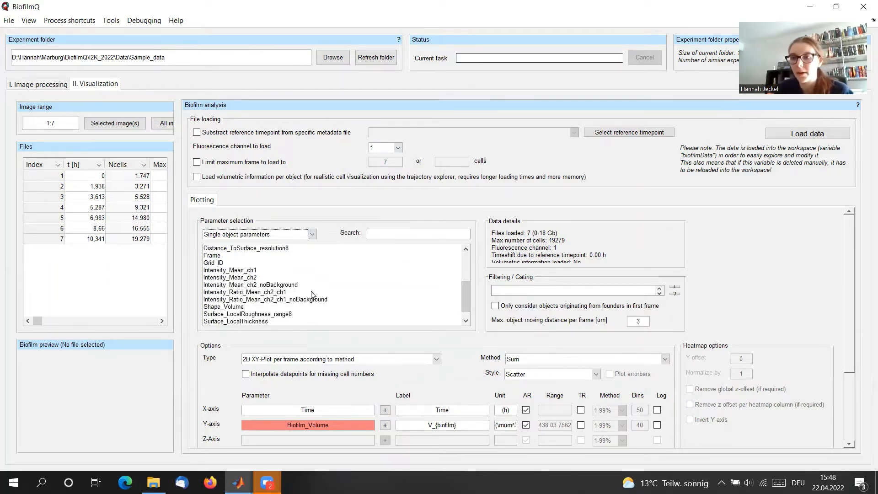
pyautogui.click(268, 362)
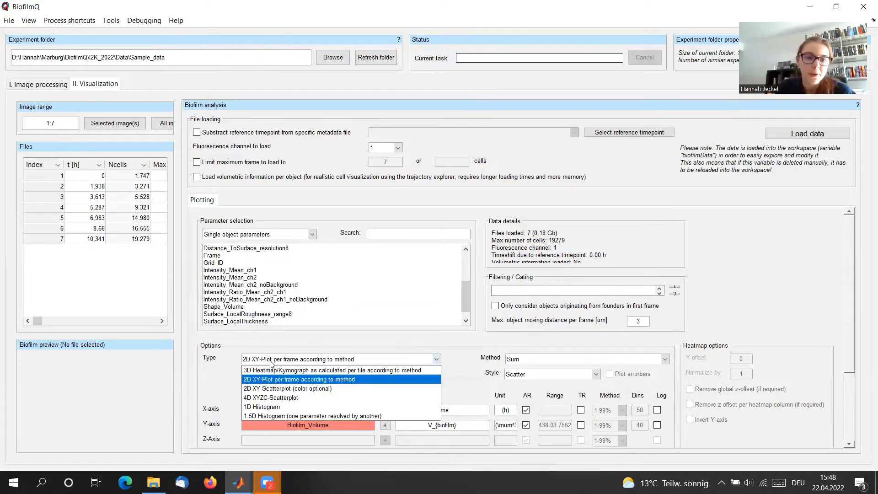
pyautogui.click(265, 407)
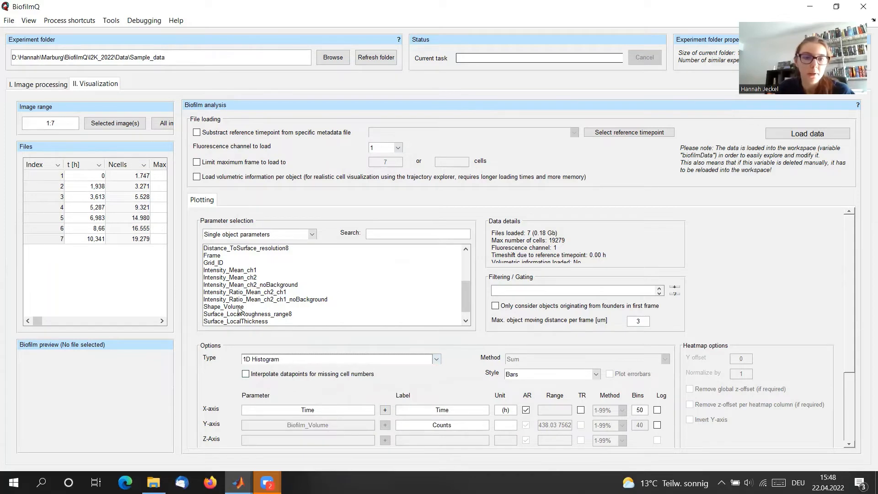
# Assign Intensity_Mean_ch2 to the X-axis and plot its histogram
pyautogui.click(253, 277)
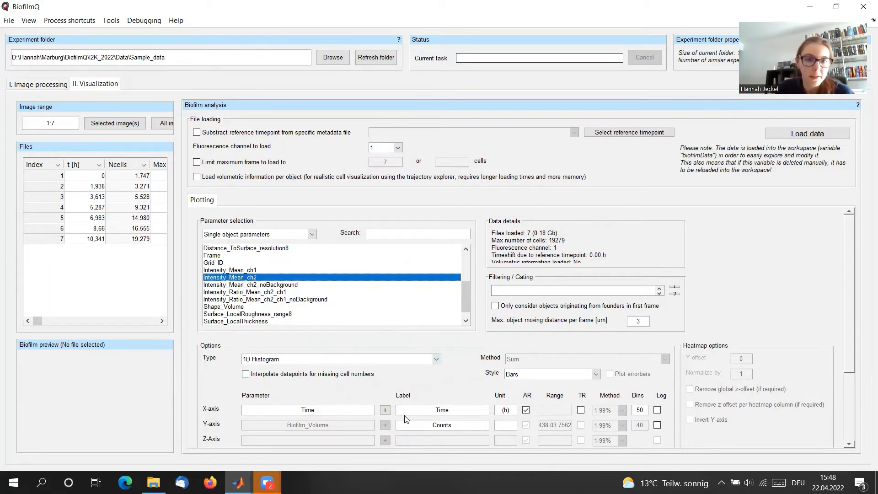
pyautogui.click(385, 410)
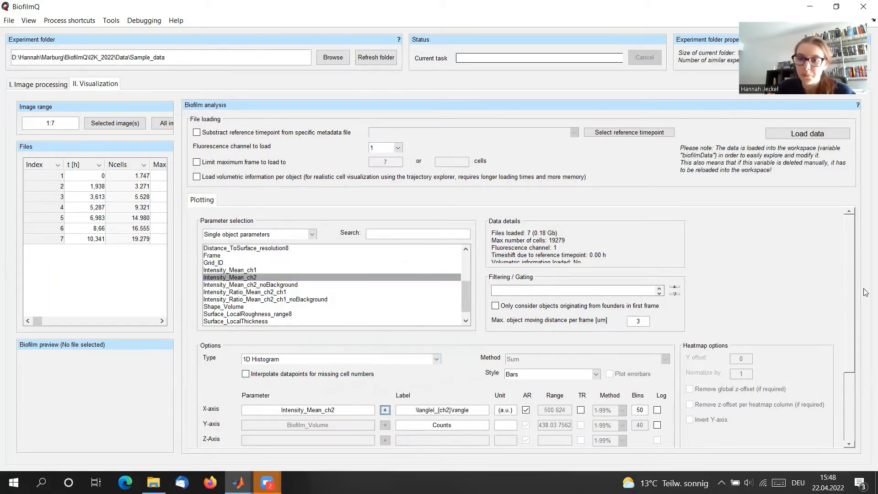
pyautogui.moveTo(849, 299); pyautogui.dragTo(848, 383)
pyautogui.click(810, 391)
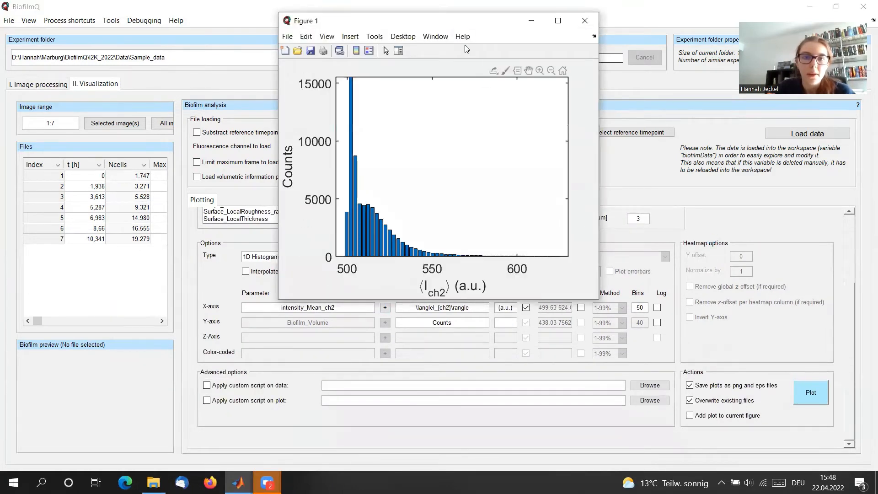
# Reposition the channel 2 intensity histogram figure, examine its tallest bar, and close the figure
pyautogui.moveTo(451, 27); pyautogui.dragTo(402, 108)
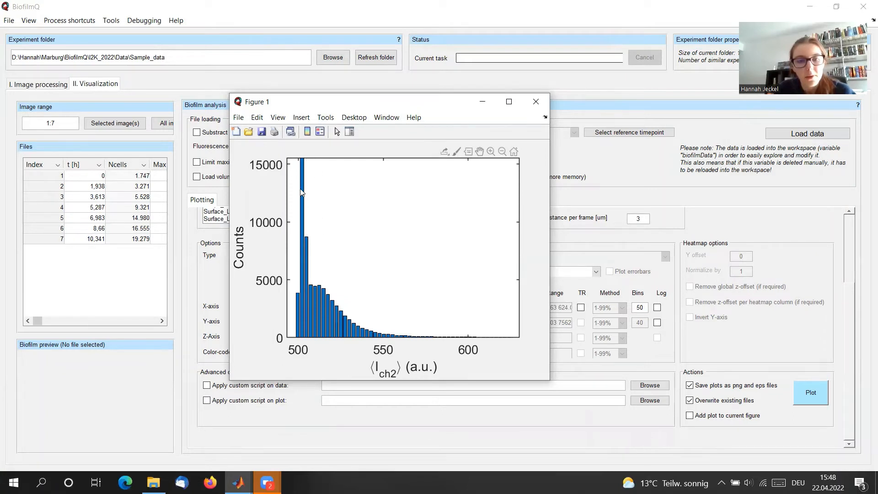
pyautogui.moveTo(303, 172)
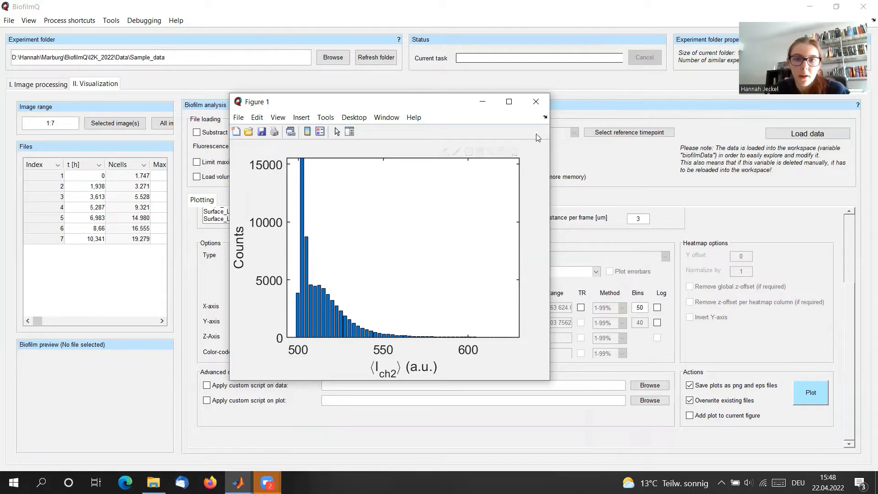
pyautogui.click(535, 101)
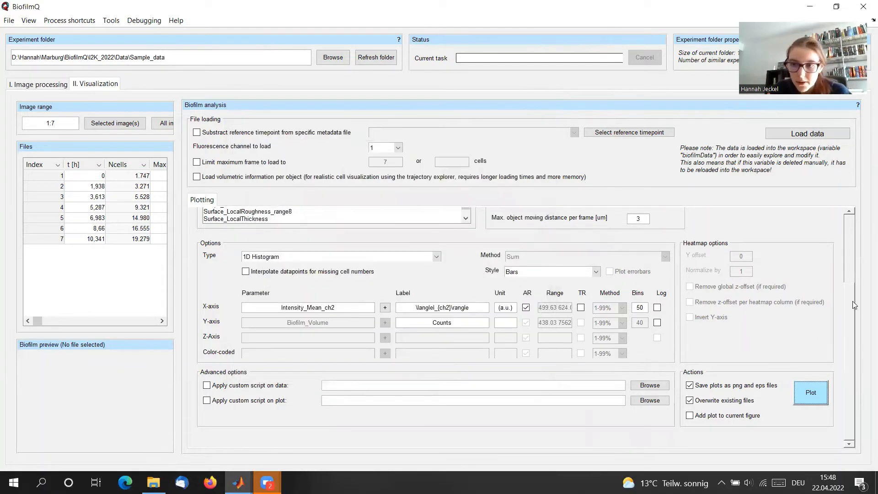
# Set the number of X-axis bins for the intensity histogram to 100
pyautogui.moveTo(849, 314); pyautogui.dragTo(849, 262)
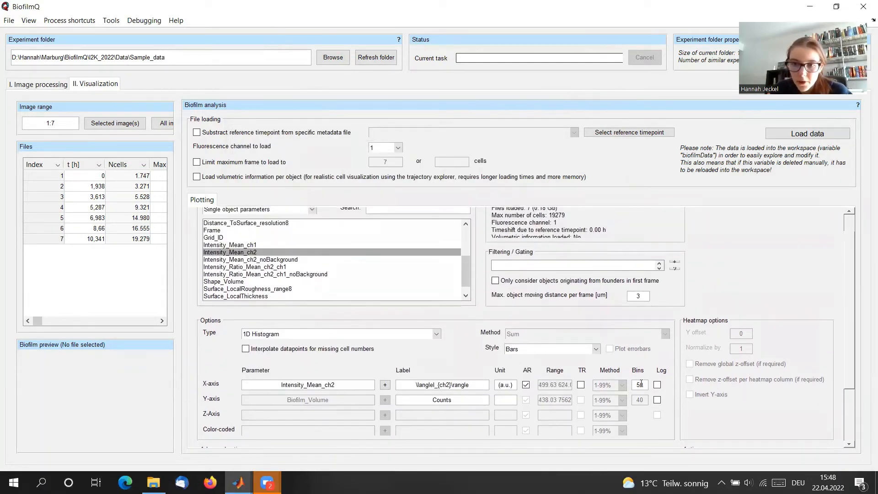
pyautogui.moveTo(641, 383); pyautogui.dragTo(628, 383)
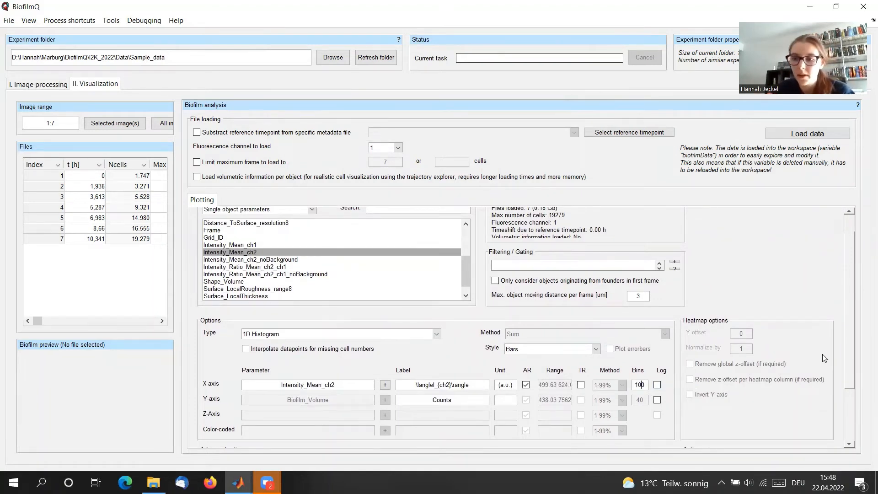
# Plot the 100-bin channel 2 intensity histogram, examine the dip between its two peaks, and close the figure
pyautogui.scroll(-3, 849, 343)
pyautogui.click(814, 400)
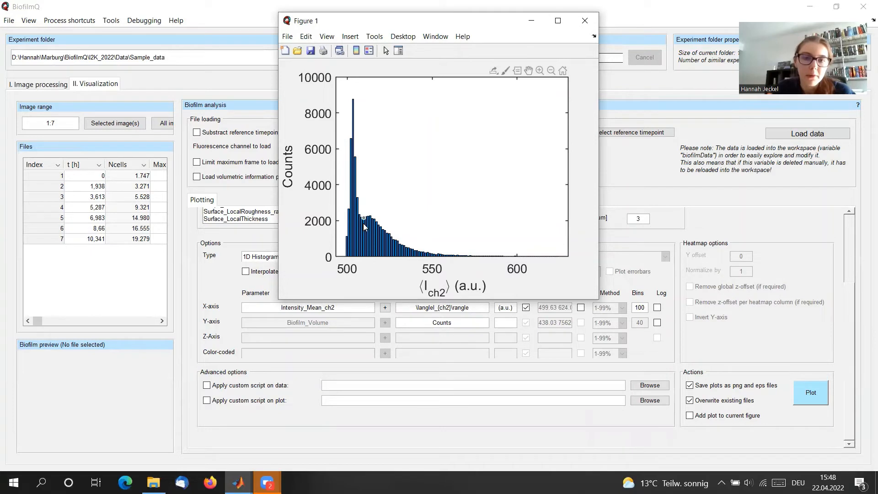
pyautogui.moveTo(363, 223)
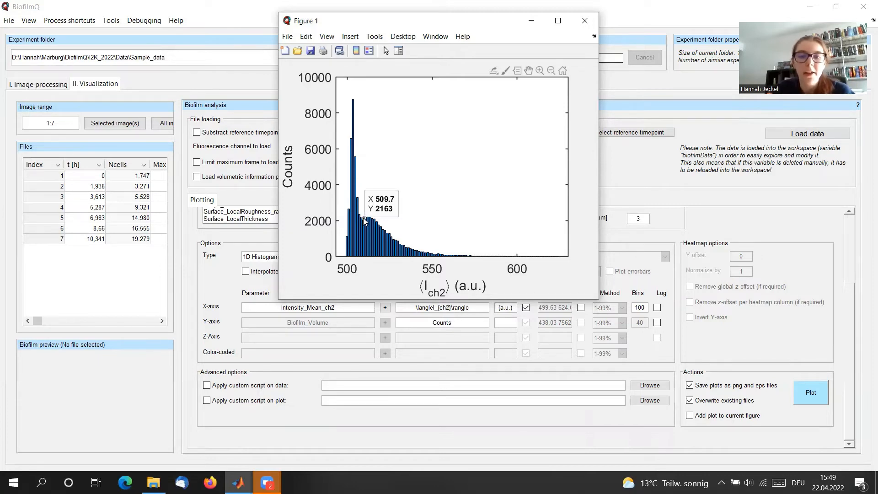
pyautogui.click(580, 22)
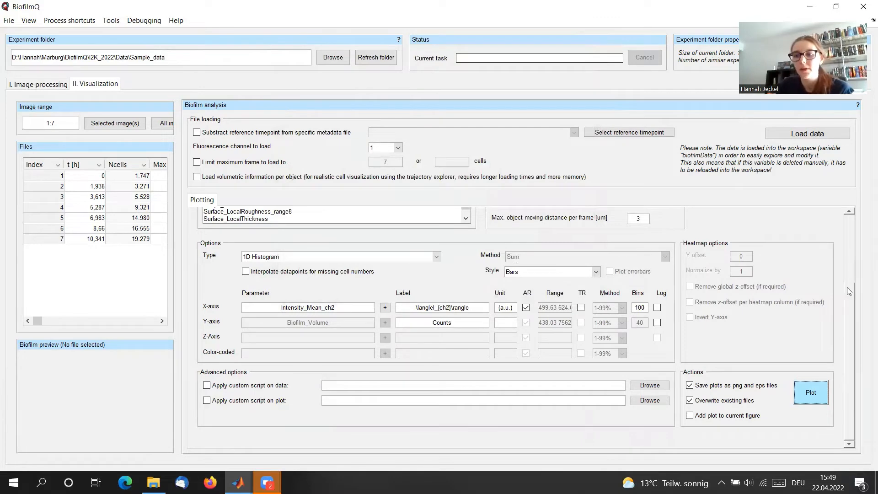
# Add the filter {Intensity_Mean_ch2} > 510 to the single-object data
pyautogui.scroll(5, 847, 287)
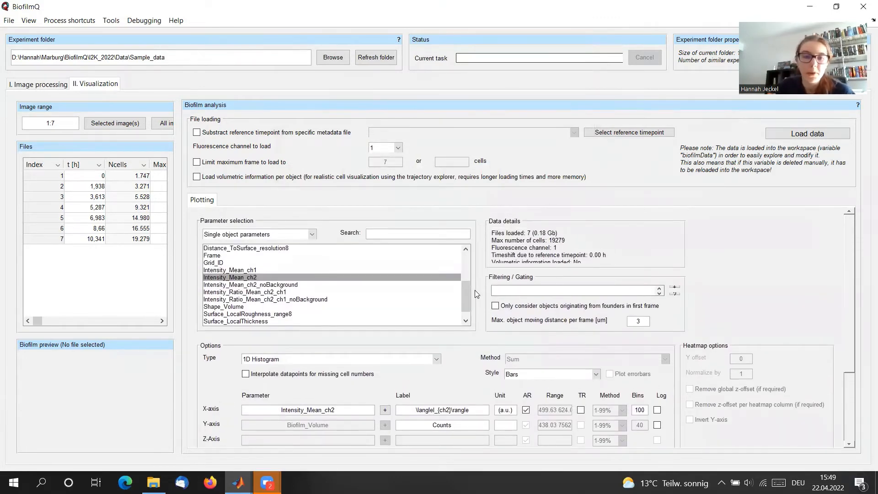
pyautogui.click(229, 278)
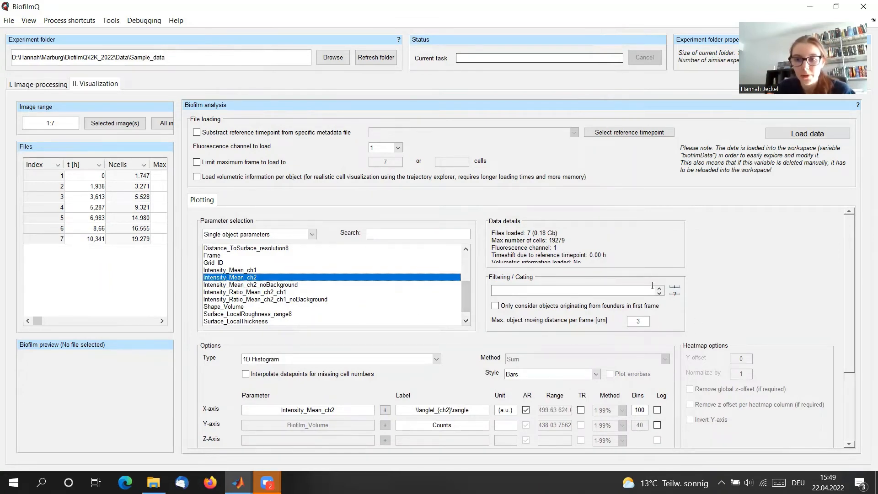
pyautogui.click(676, 290)
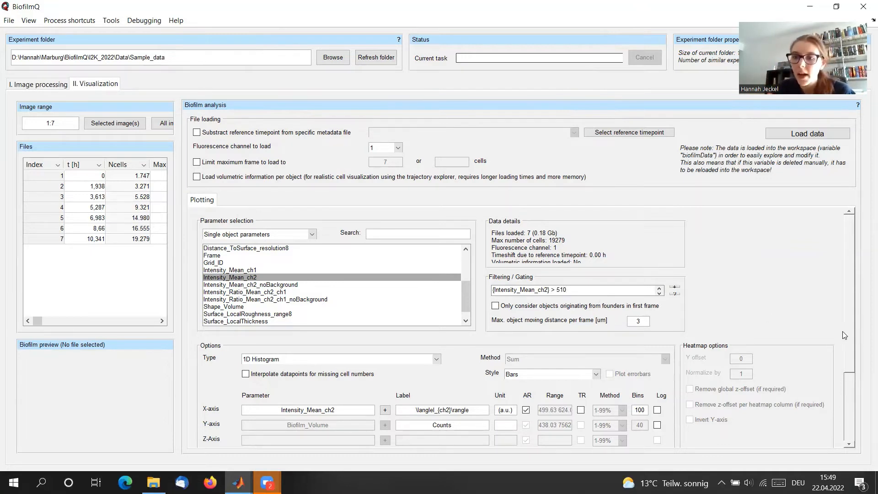
pyautogui.moveTo(851, 334); pyautogui.dragTo(835, 442)
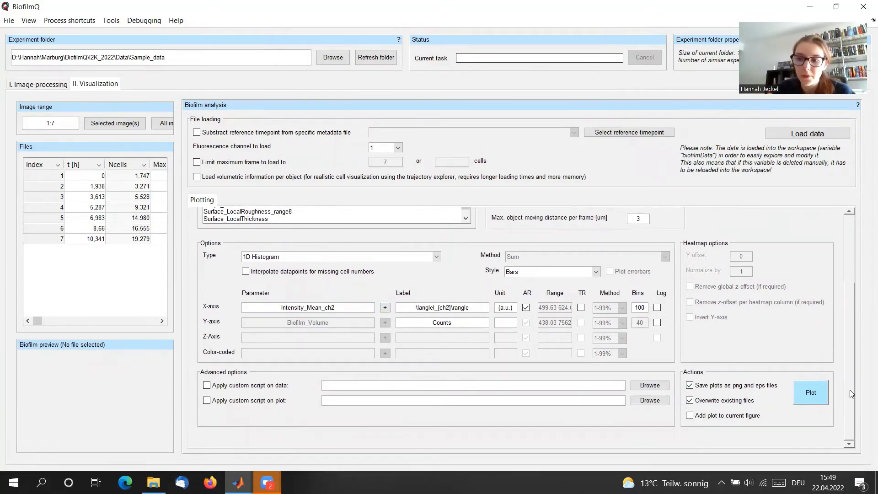
# Switch to Global biofilm parameters, assign Time to the X-axis, and set the plot type to 2D XY-Plot per frame according to method
pyautogui.moveTo(851, 394); pyautogui.dragTo(851, 310)
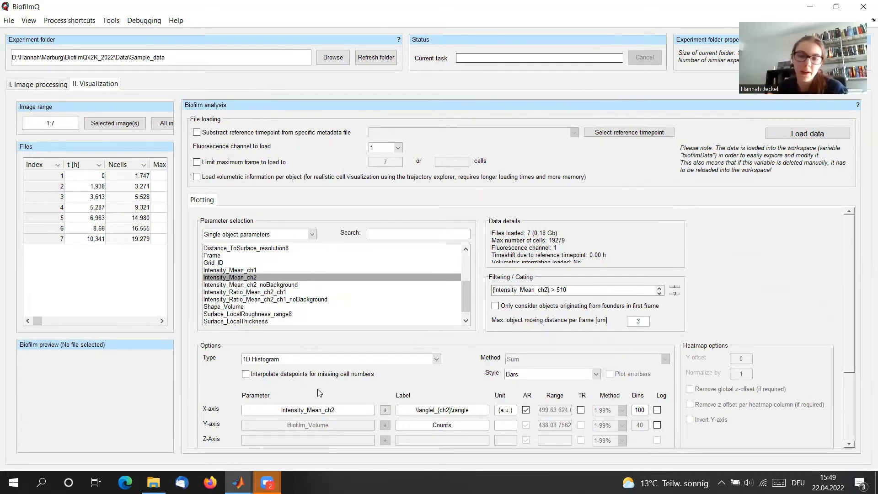
pyautogui.click(311, 235)
pyautogui.click(246, 258)
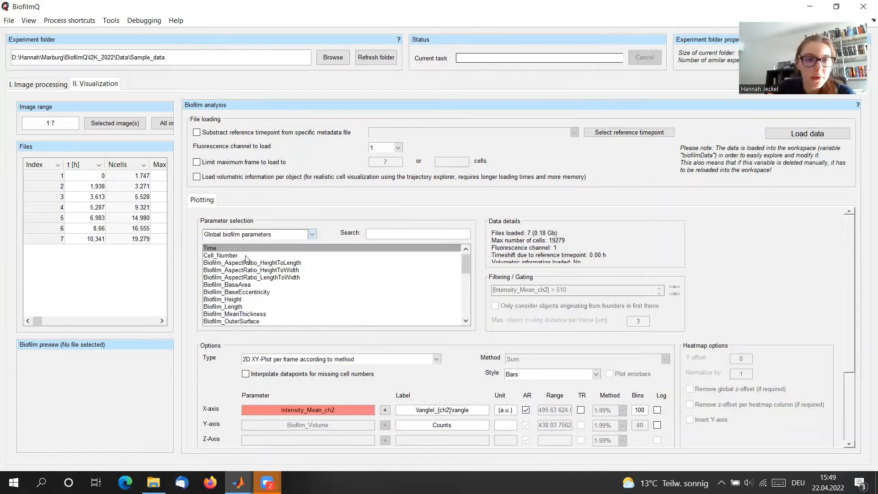
pyautogui.click(211, 249)
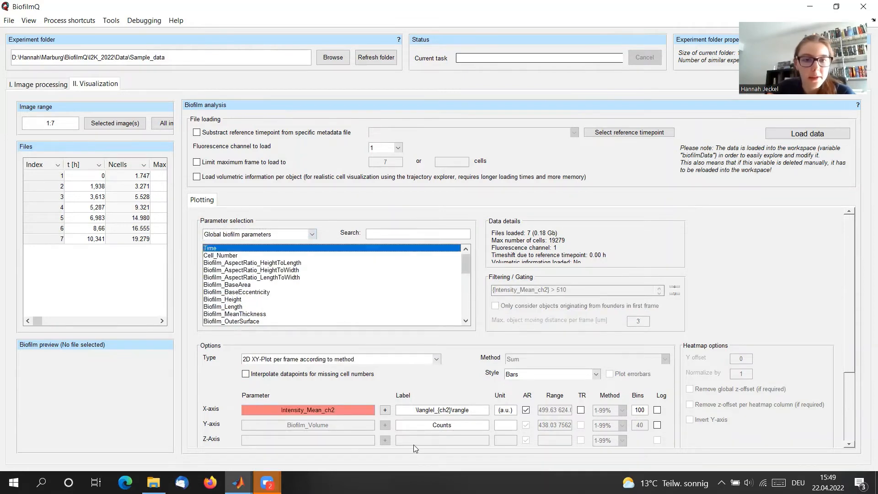
pyautogui.click(382, 409)
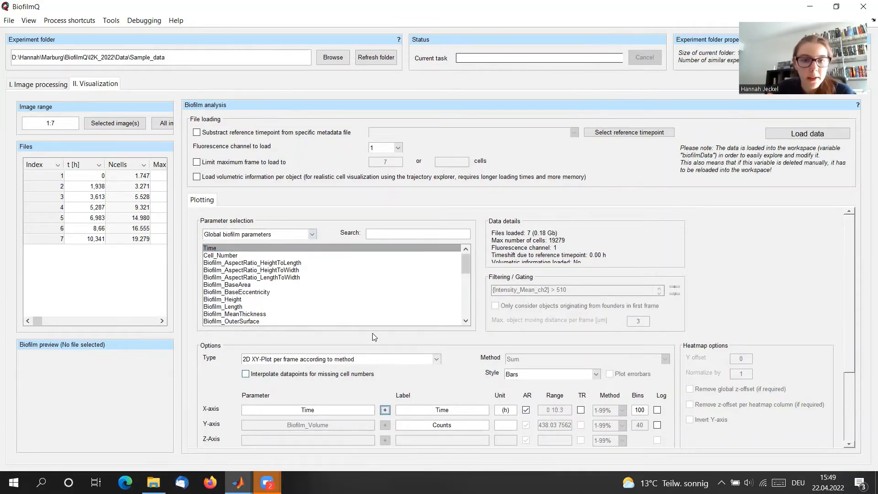
pyautogui.click(361, 359)
pyautogui.click(272, 381)
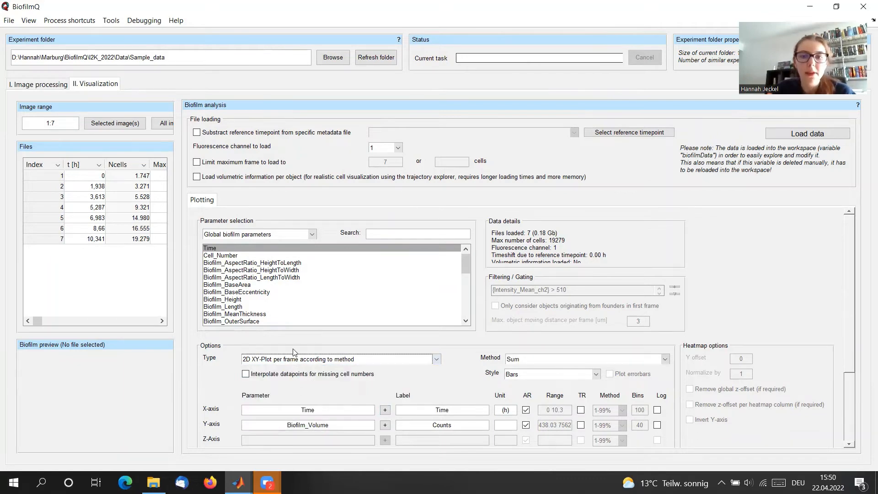
# Plot Biofilm_Volume against Time in the Bars style, reposition the figure, and close it
pyautogui.moveTo(851, 291); pyautogui.dragTo(851, 365)
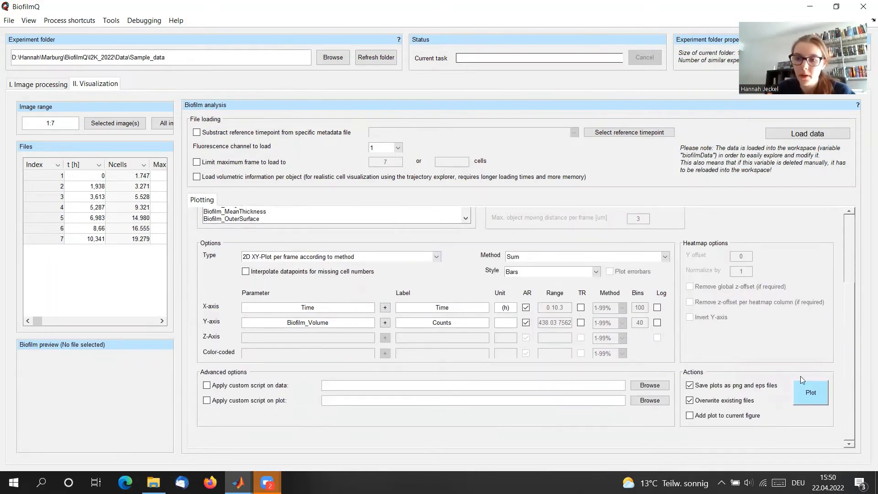
pyautogui.click(809, 392)
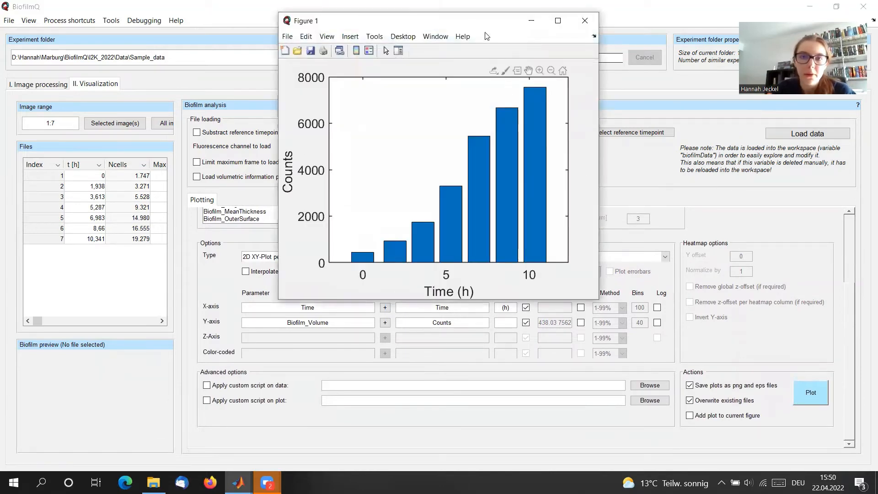
pyautogui.moveTo(477, 22); pyautogui.dragTo(414, 84)
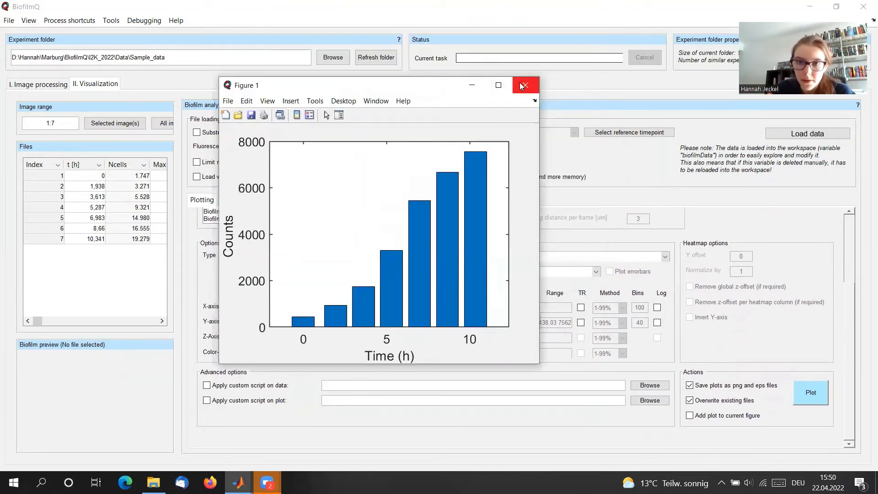
pyautogui.click(521, 87)
# Set the plot style to Scatter, plot Biofilm_Volume against Time, and close the figure after viewing it
pyautogui.click(590, 273)
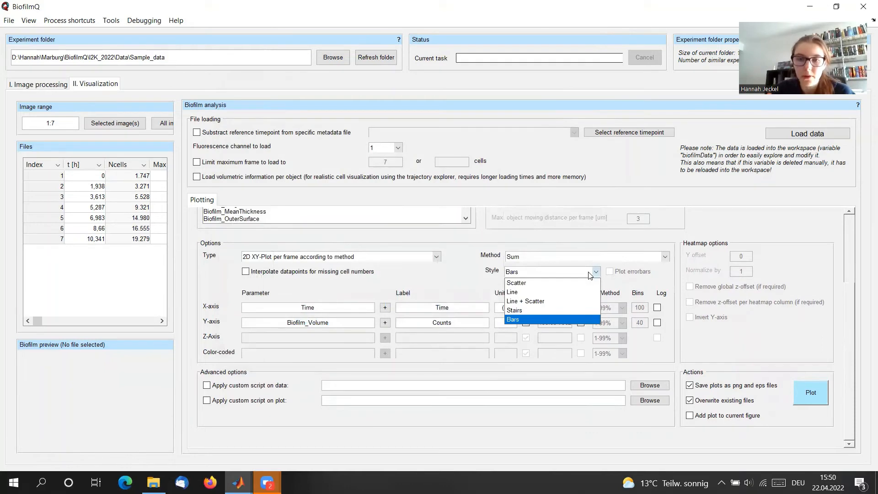
pyautogui.click(517, 283)
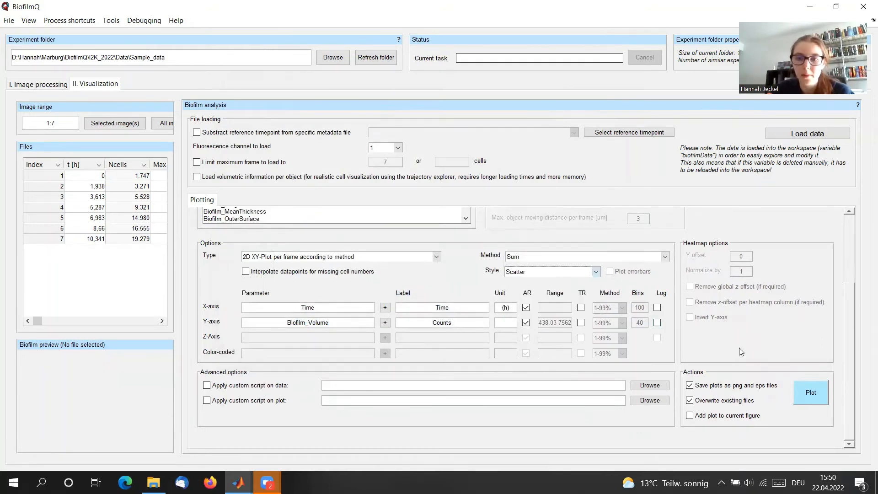
pyautogui.click(803, 394)
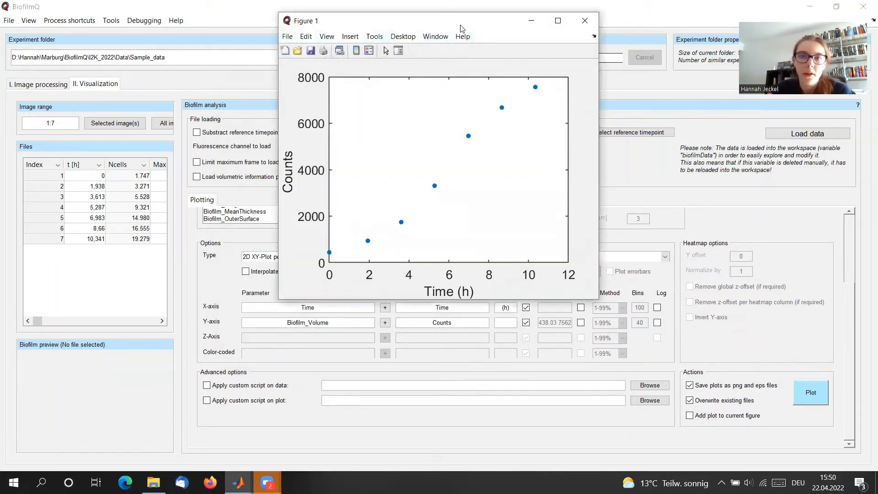
pyautogui.moveTo(465, 27); pyautogui.dragTo(620, 109)
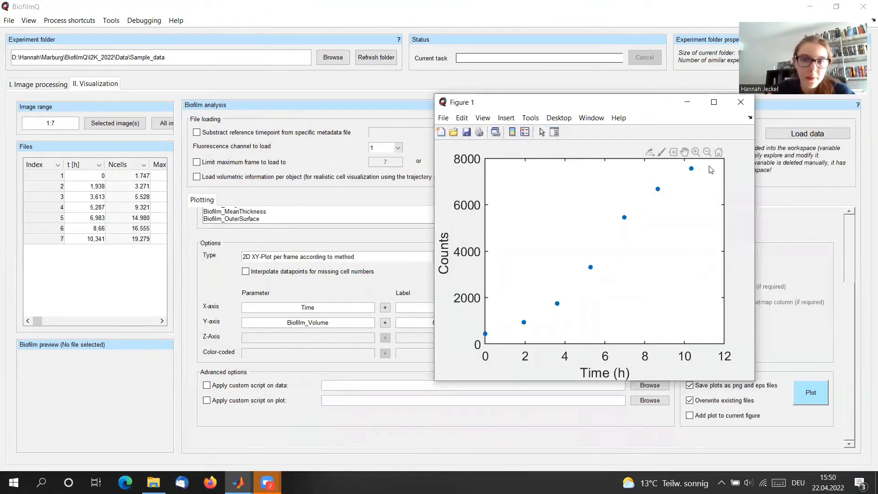
pyautogui.click(740, 103)
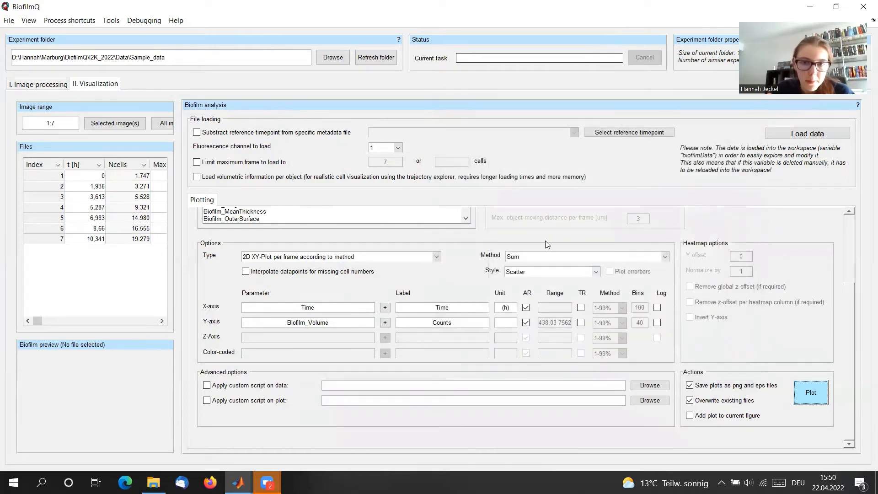
# Reassign Biofilm_Volume to the Y-axis to update its label and unit
pyautogui.moveTo(850, 311); pyautogui.dragTo(857, 244)
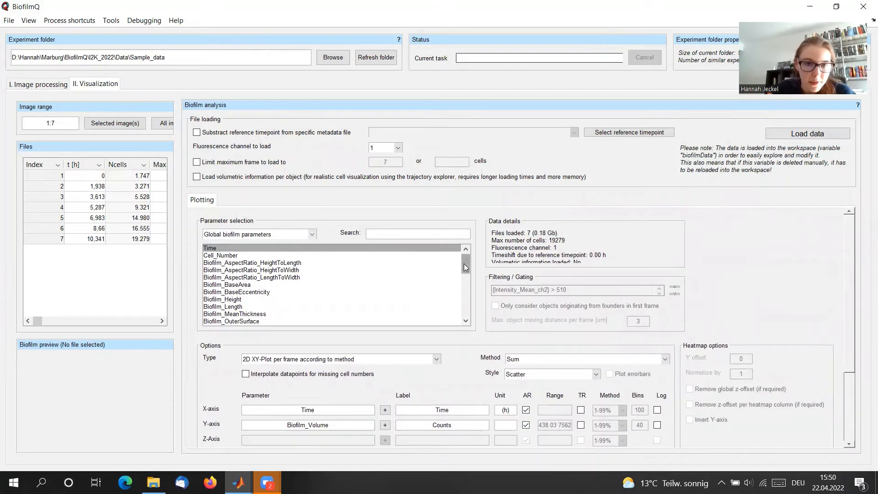
pyautogui.moveTo(464, 268); pyautogui.dragTo(463, 286)
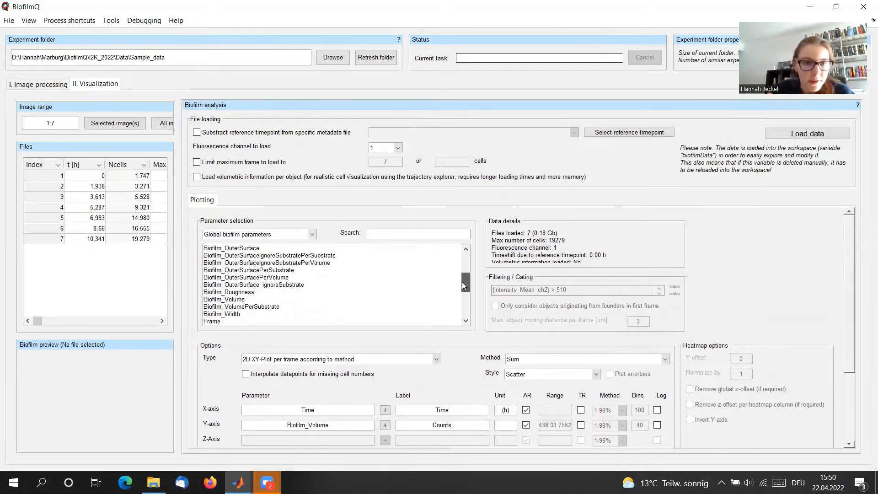
pyautogui.click(238, 300)
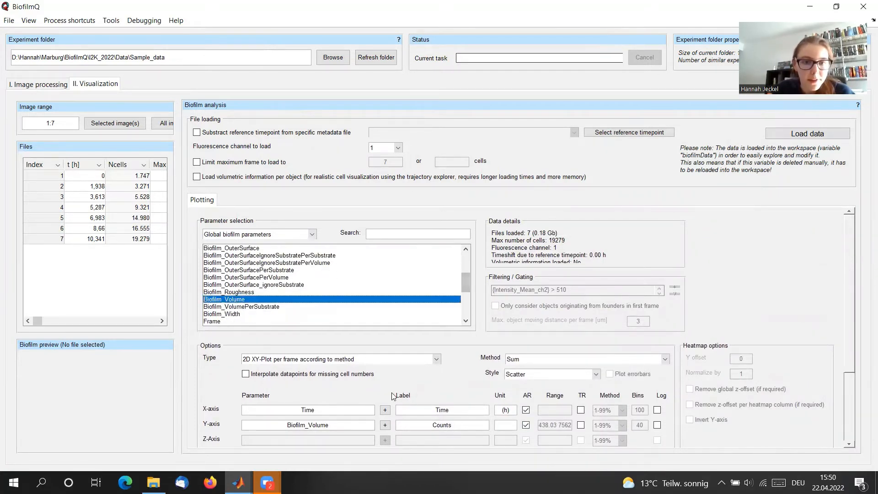
pyautogui.click(385, 425)
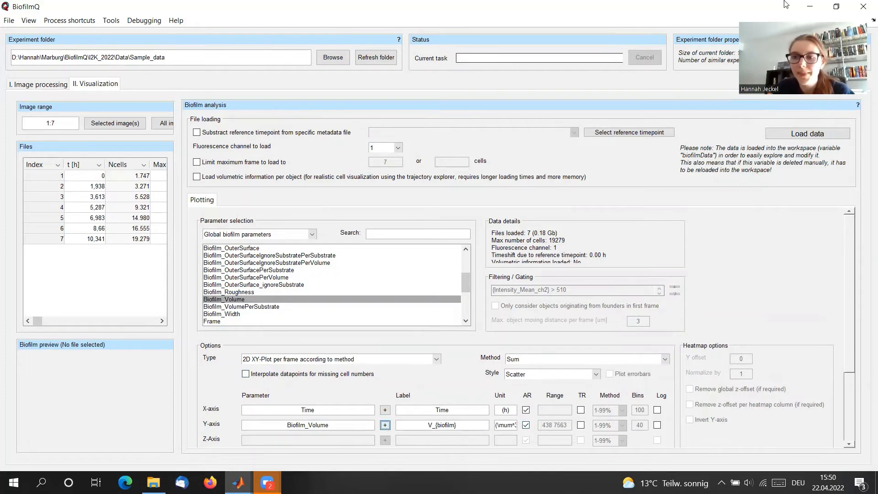
# Switch the parameter selection to Single object parameters and assign Shape_Volume to the Y-axis
pyautogui.moveTo(847, 280)
pyautogui.mouseDown()
pyautogui.moveTo(849, 346)
pyautogui.moveTo(846, 269)
pyautogui.mouseUp()
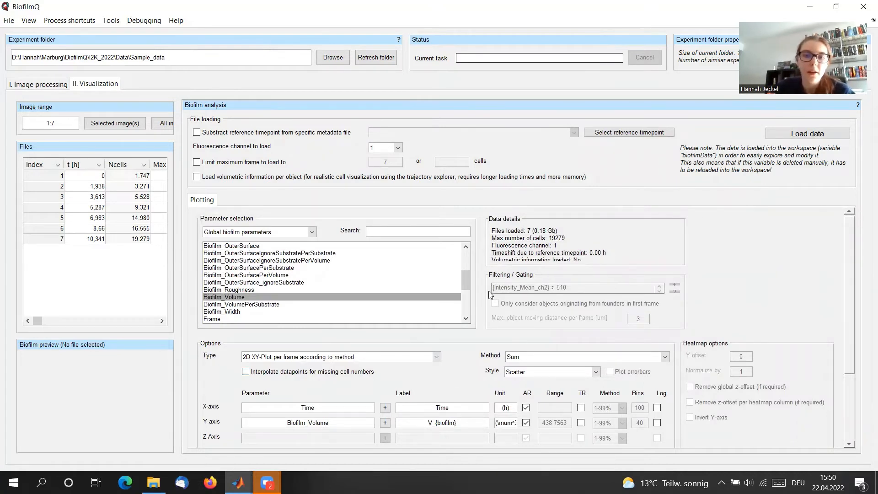
pyautogui.click(270, 233)
pyautogui.click(225, 243)
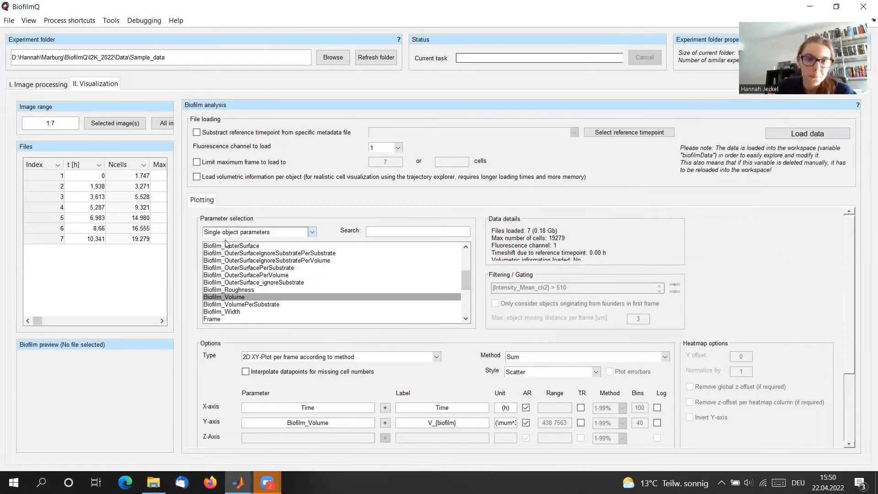
pyautogui.moveTo(587, 290); pyautogui.dragTo(458, 276)
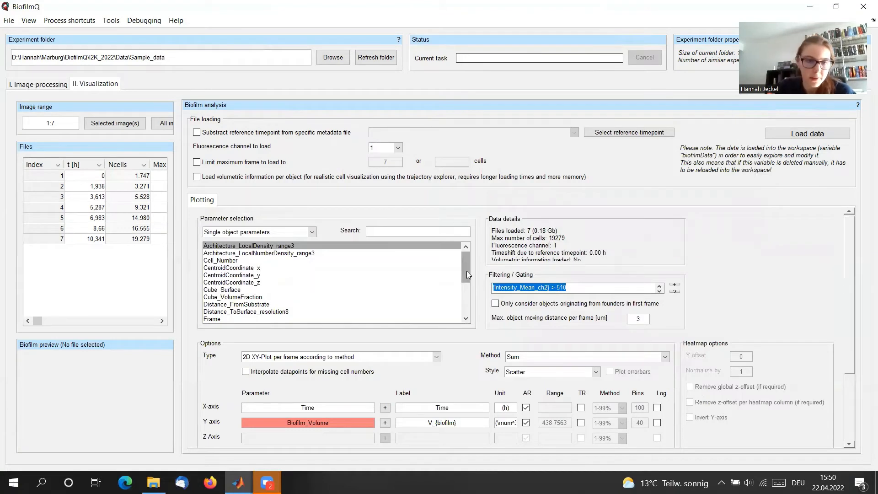
pyautogui.moveTo(464, 274); pyautogui.dragTo(463, 304)
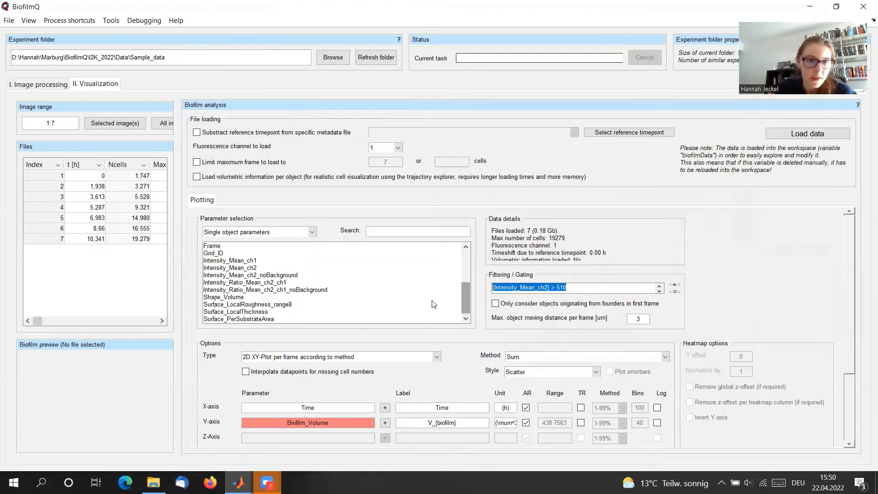
pyautogui.click(239, 297)
pyautogui.click(385, 422)
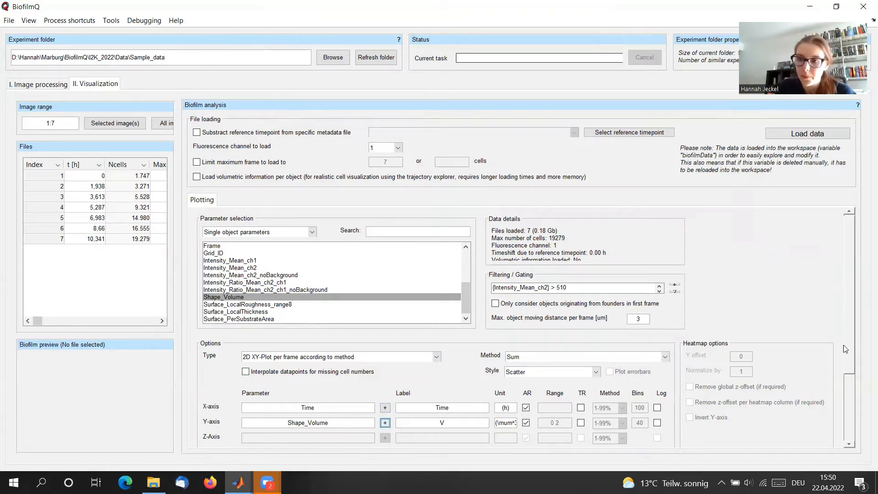
# Plot the summed Shape_Volume of the filtered objects over time and move the figure clear of the plotting options
pyautogui.moveTo(849, 341); pyautogui.dragTo(848, 408)
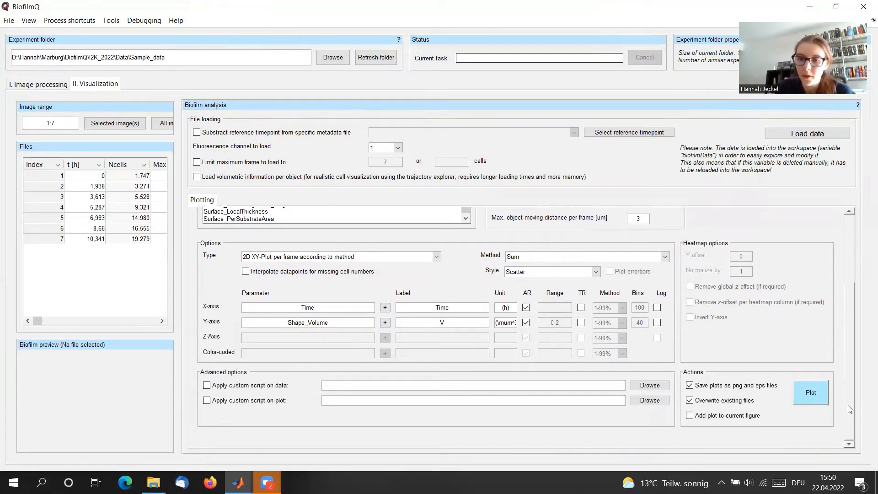
pyautogui.click(818, 380)
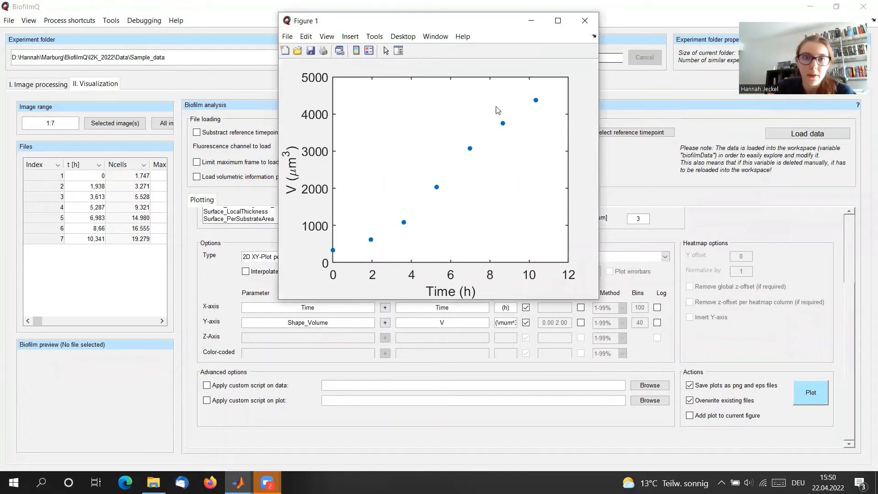
pyautogui.moveTo(441, 24); pyautogui.dragTo(609, 148)
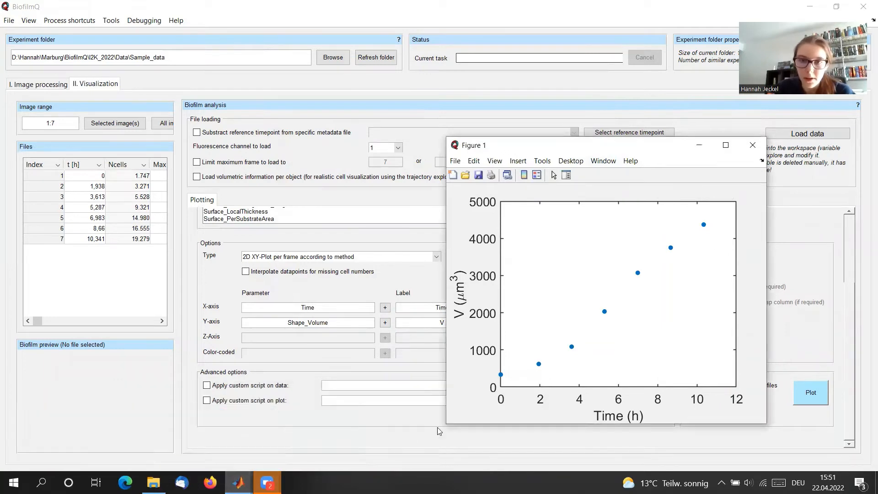
pyautogui.moveTo(646, 150); pyautogui.dragTo(256, 129)
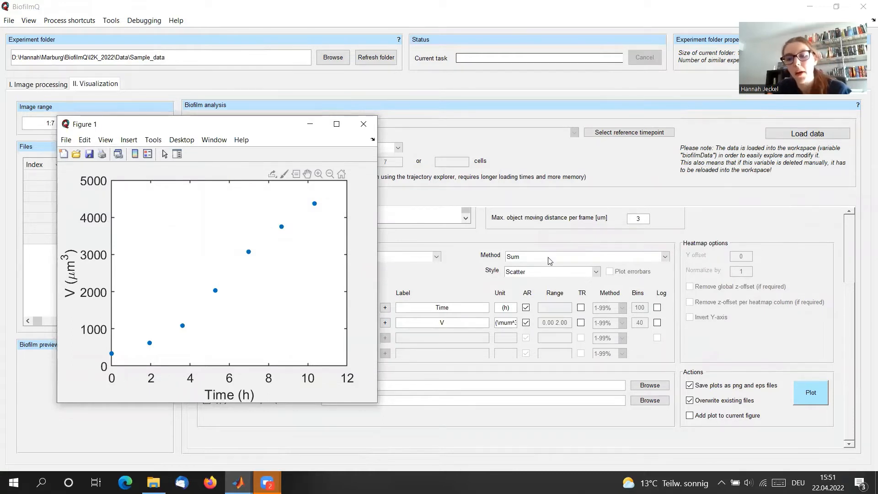
# Enable adding new plots to the current figure
pyautogui.click(690, 418)
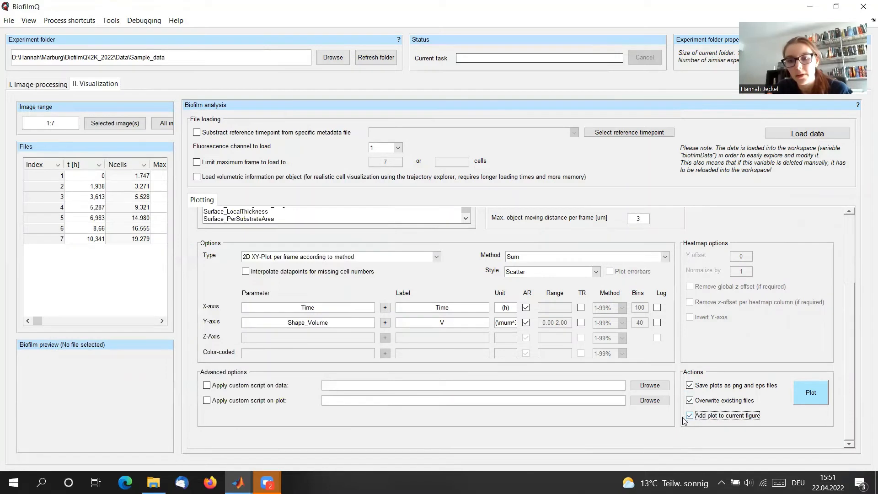
pyautogui.click(689, 415)
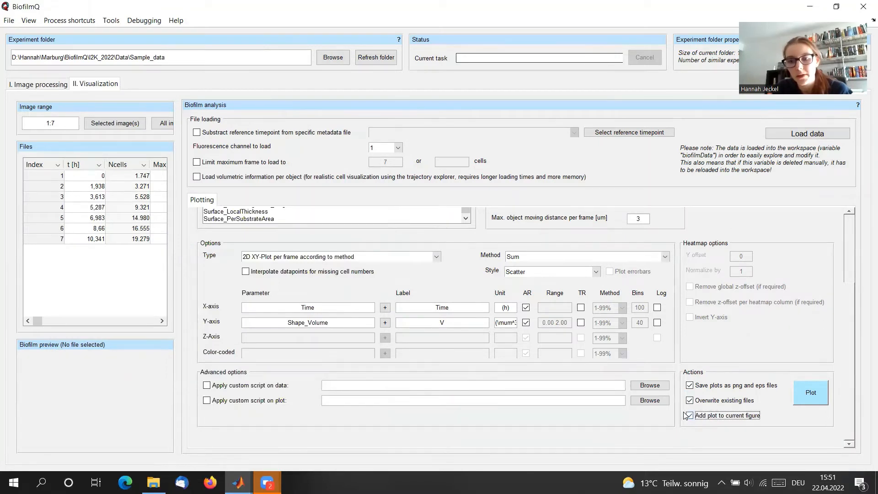
# Change the filter to {Intensity_Mean_ch2} < 510 and add the summed Shape_Volume over time to the existing figure
pyautogui.click(851, 317)
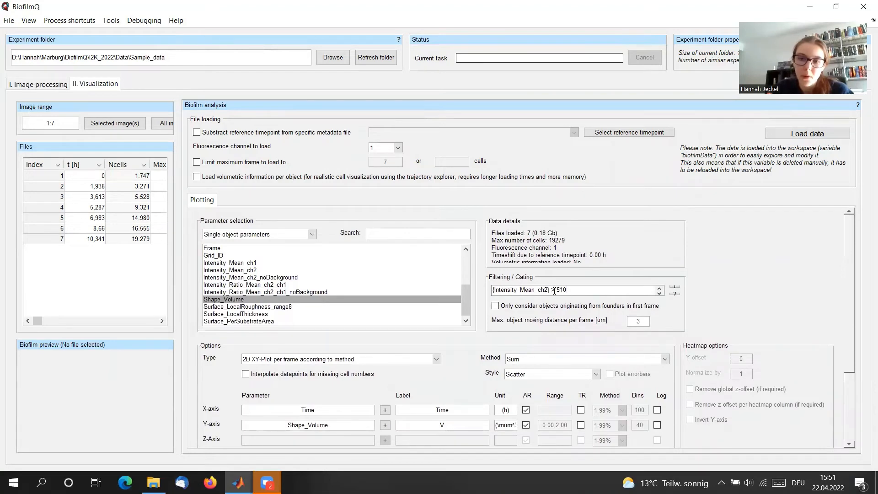
pyautogui.press('BackSpace')
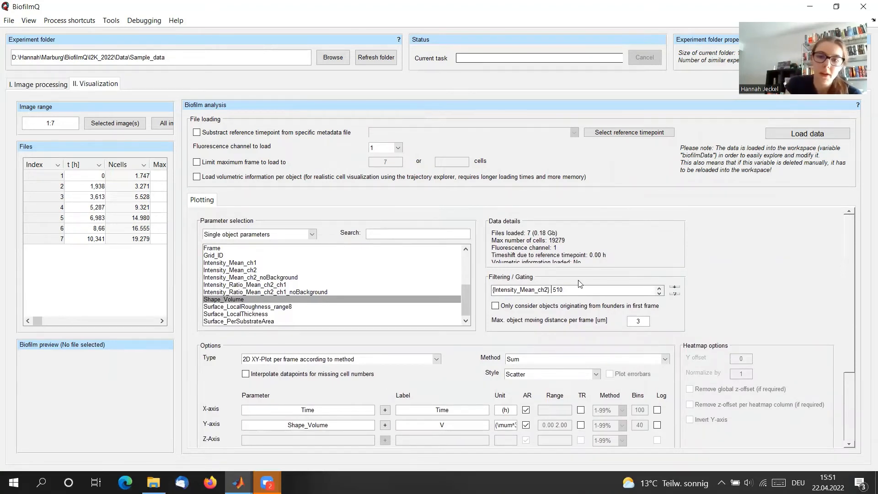
pyautogui.write('<')
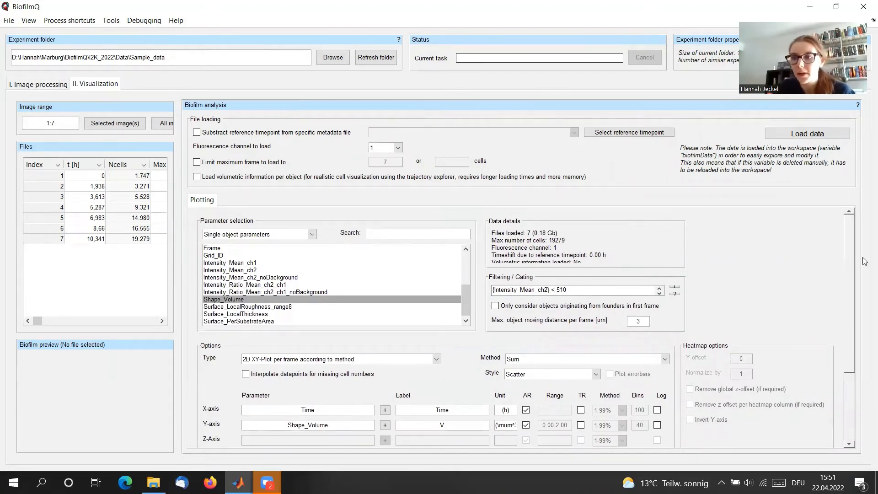
pyautogui.scroll(-5, 848, 259)
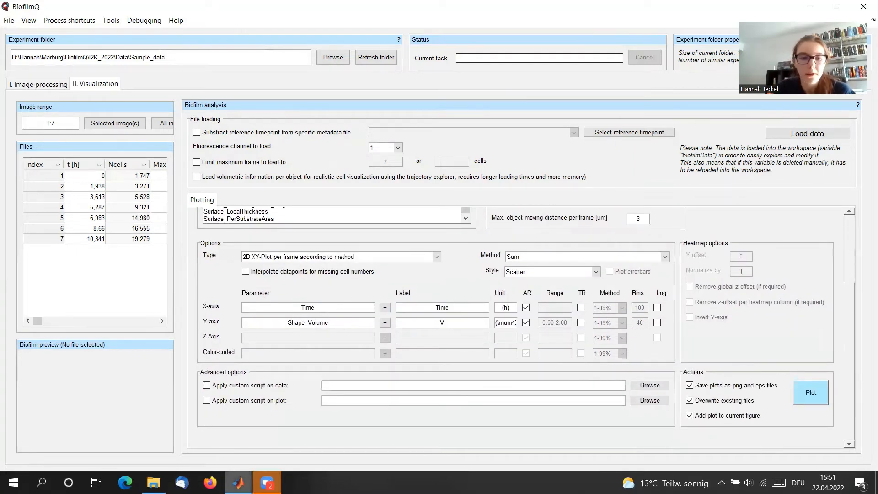
pyautogui.moveTo(238, 482)
pyautogui.click(401, 435)
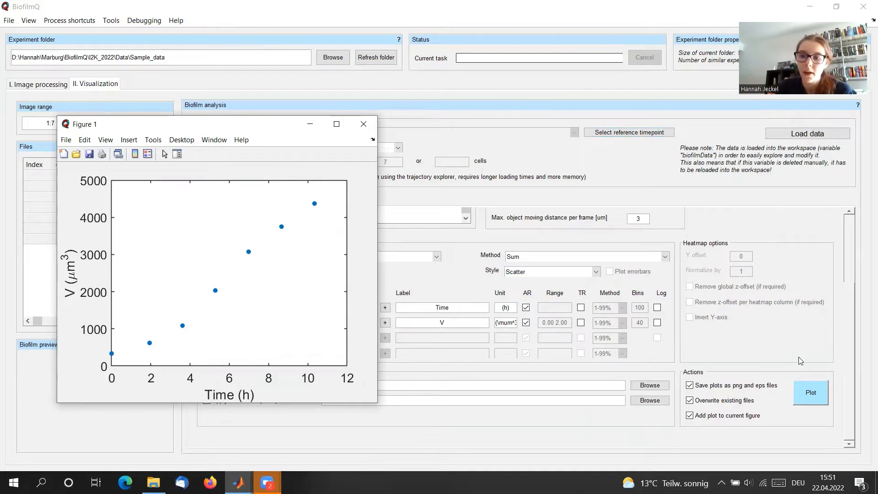
pyautogui.click(809, 394)
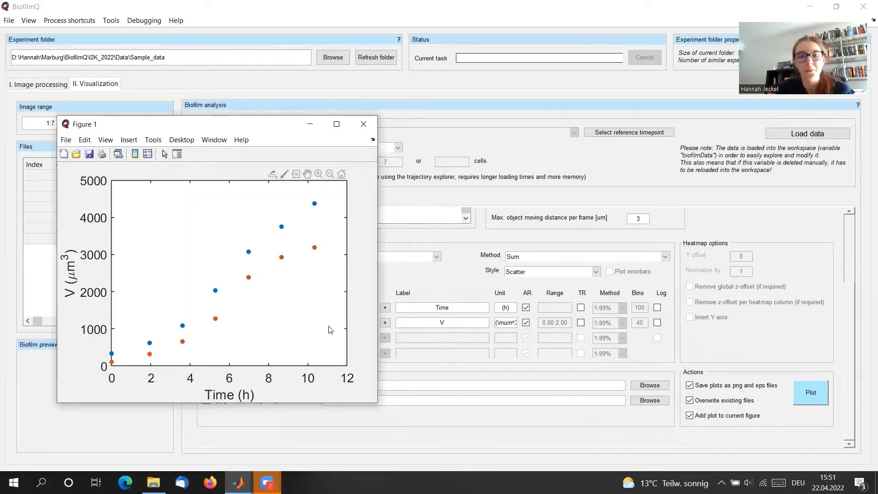
# Clear the filter expression and add the summed Shape_Volume of all objects to the existing figure
pyautogui.click(681, 344)
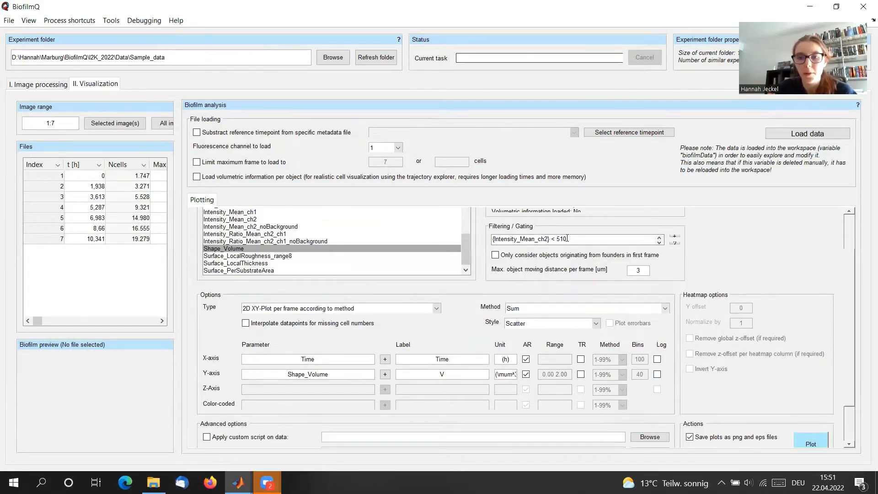
pyautogui.moveTo(567, 239); pyautogui.dragTo(283, 235)
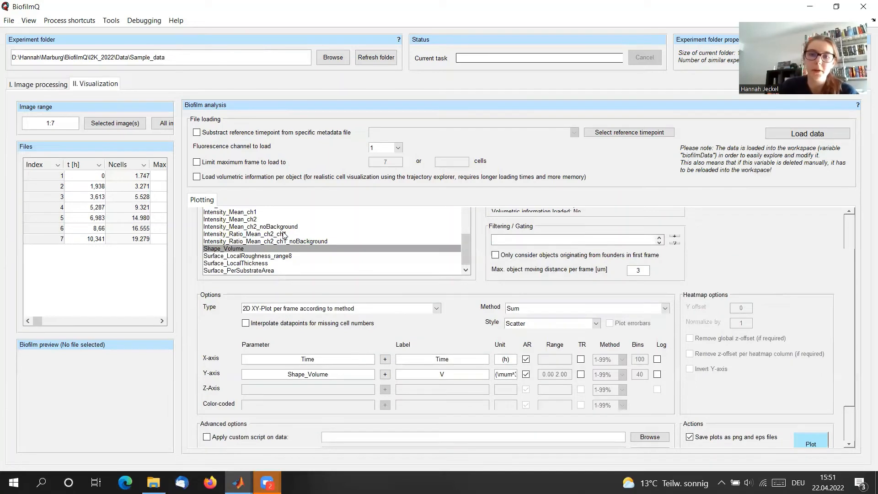
pyautogui.moveTo(848, 306); pyautogui.dragTo(848, 353)
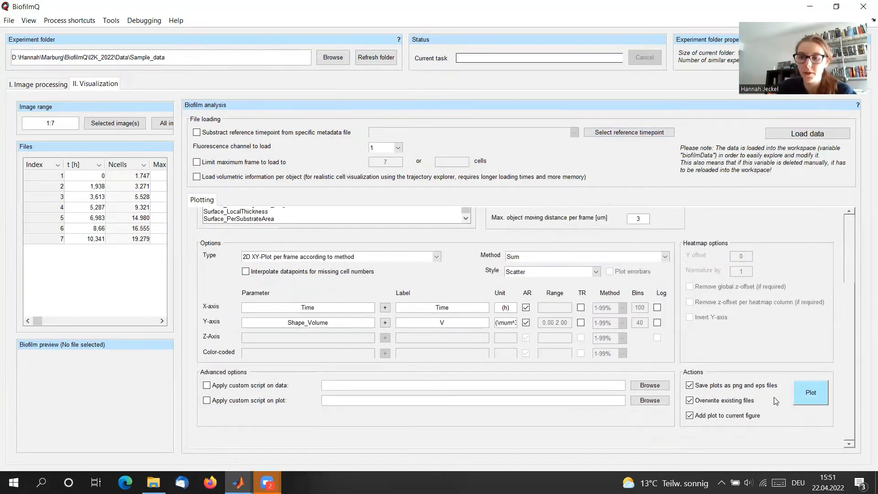
pyautogui.click(810, 392)
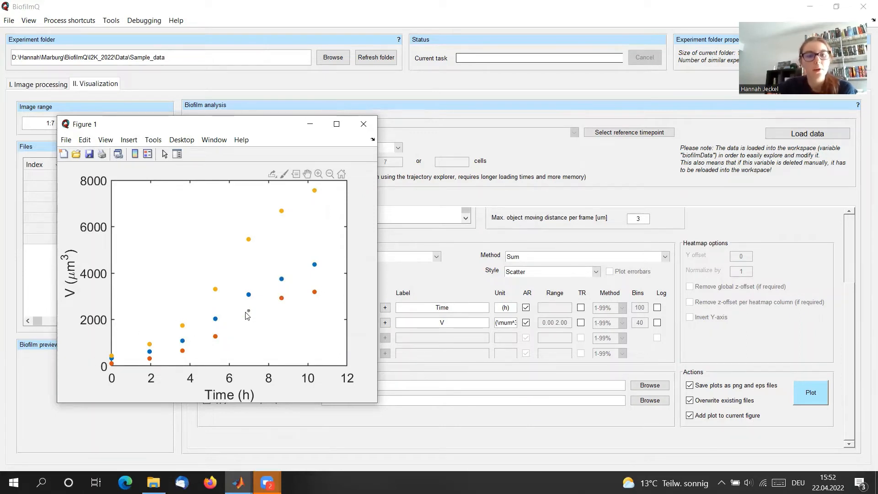
pyautogui.moveTo(247, 316)
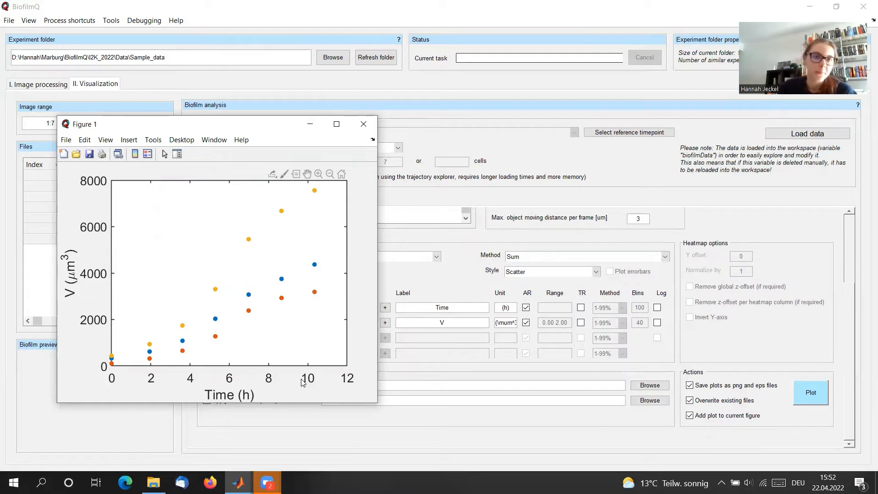
# Close the volume figure and return to the image processing view with the image preview
pyautogui.click(363, 124)
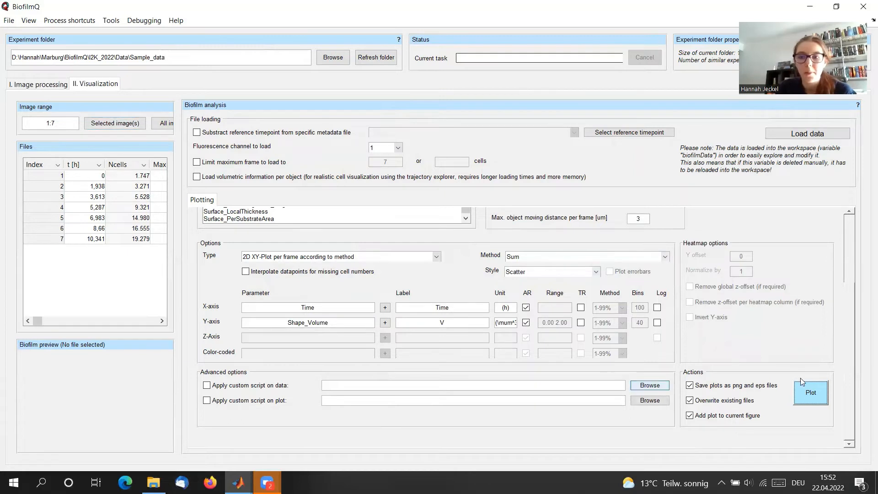
pyautogui.scroll(4, 849, 327)
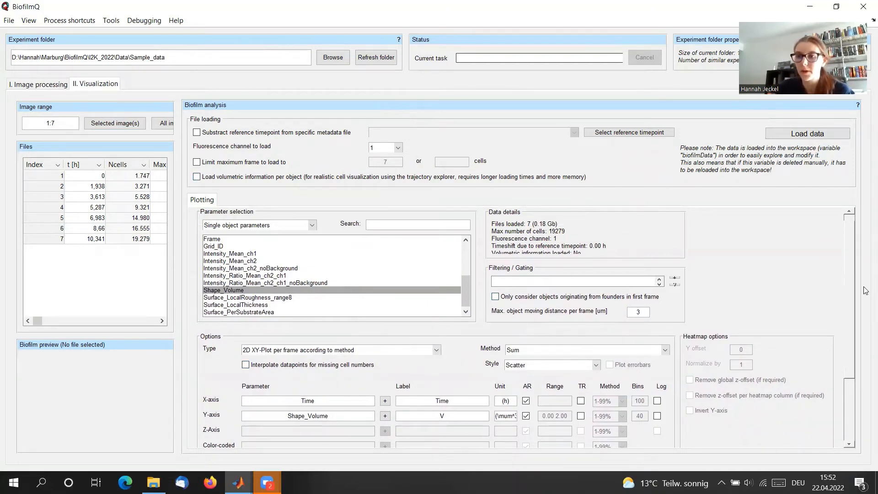
pyautogui.scroll(1, 851, 266)
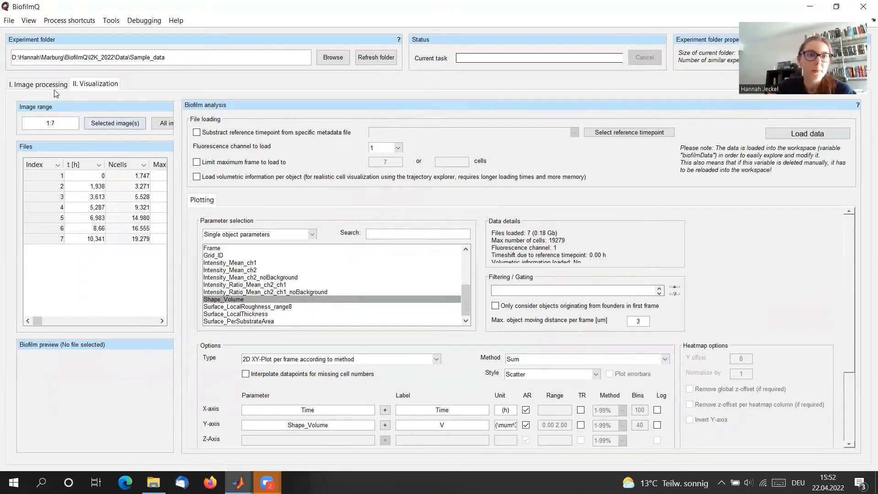
pyautogui.click(41, 83)
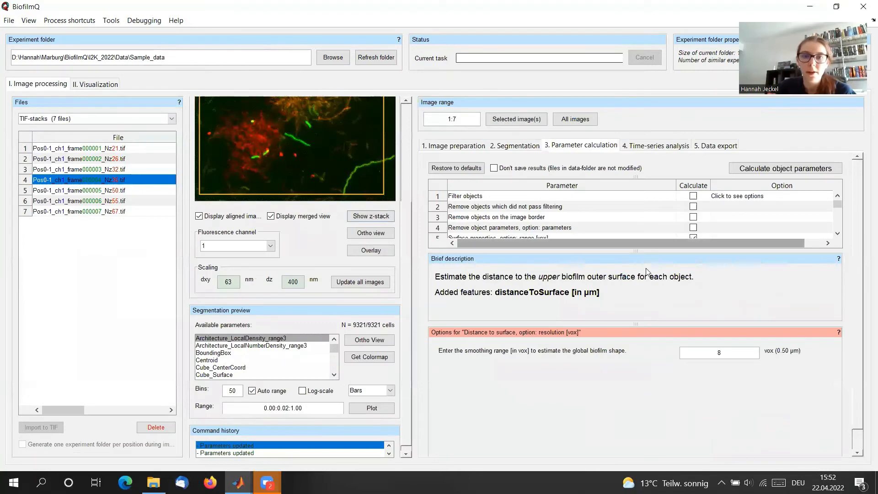
pyautogui.scroll(3, 405, 287)
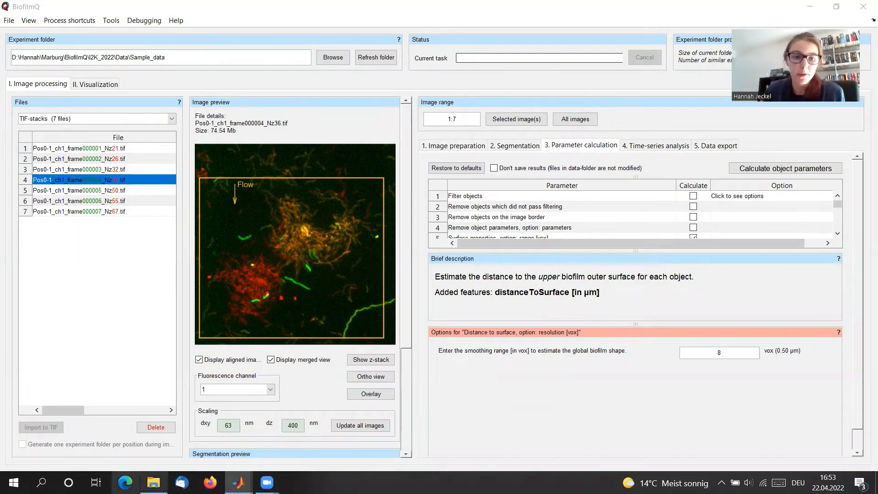
# Switch to File Explorer to examine the microscope file in the nd2_file folder, and return to BiofilmQ
pyautogui.click(153, 482)
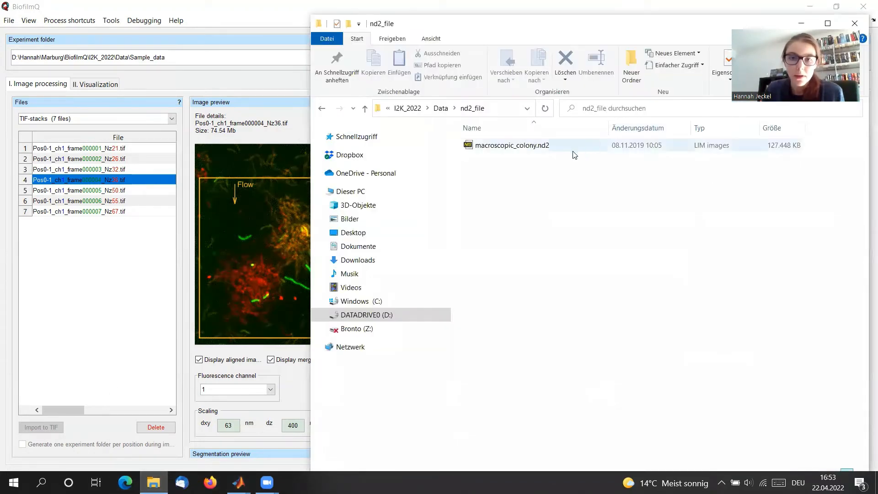
pyautogui.moveTo(629, 31); pyautogui.dragTo(479, 32)
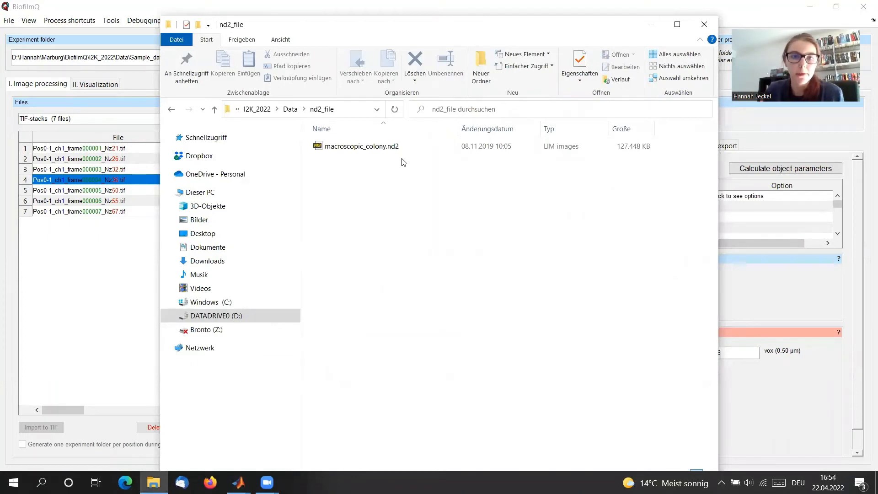
pyautogui.click(108, 265)
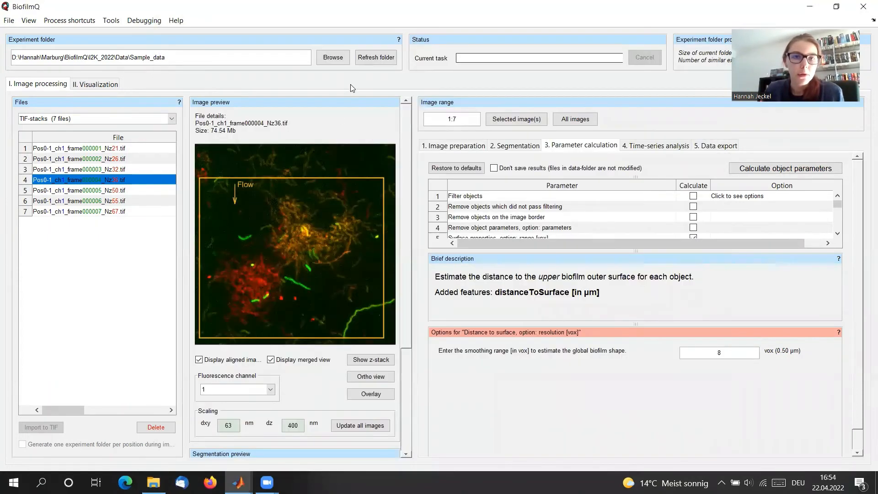
# Set nd2_file as the experiment folder and import macroscopic_colony.nd2 as TIF stacks
pyautogui.click(333, 58)
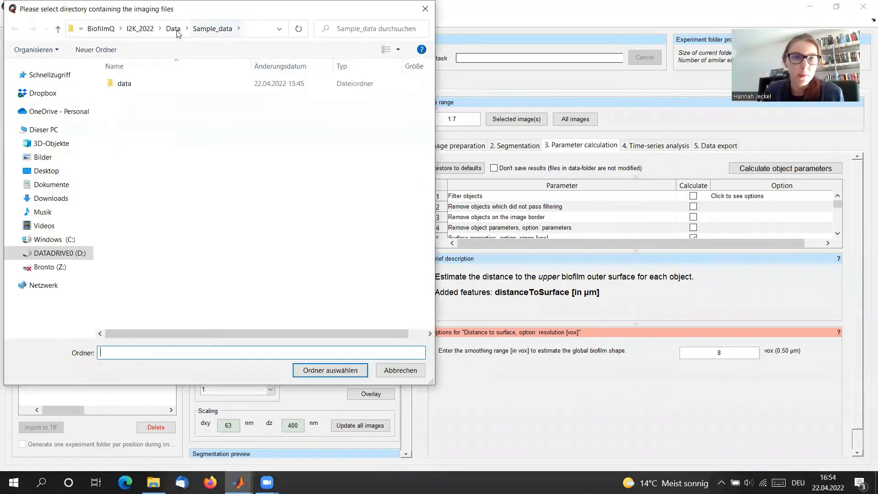
pyautogui.doubleClick(137, 97)
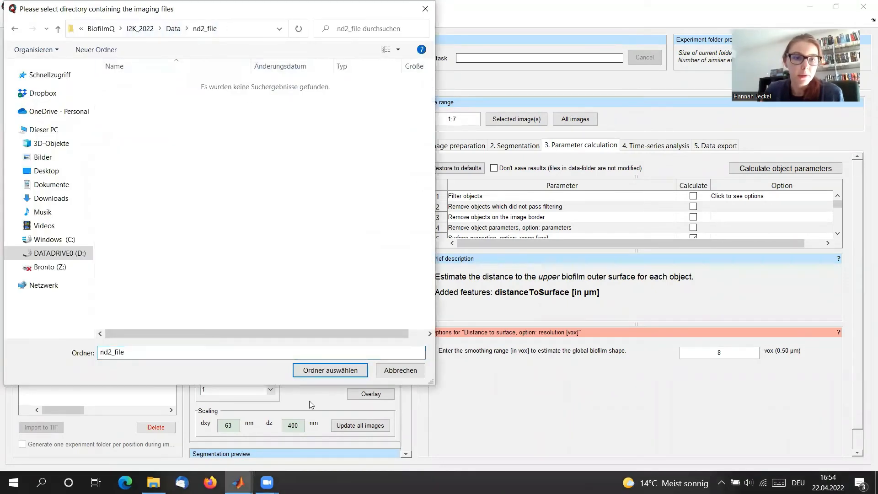
pyautogui.click(344, 369)
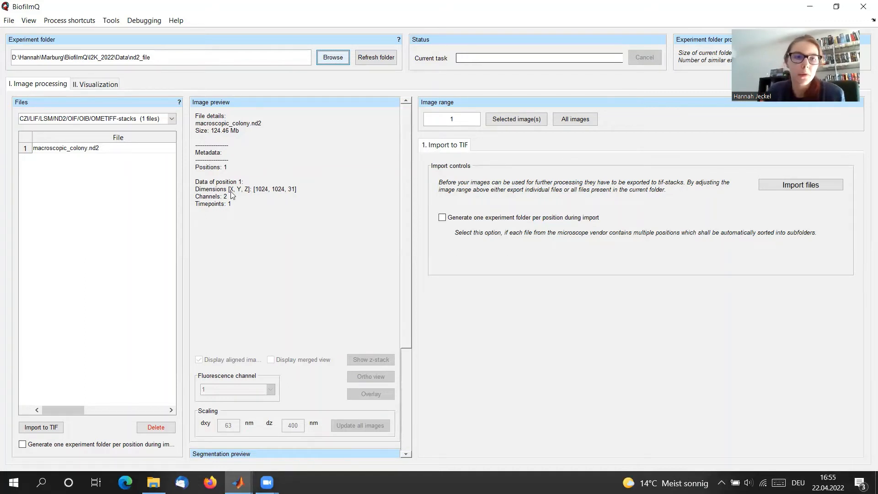
pyautogui.click(85, 149)
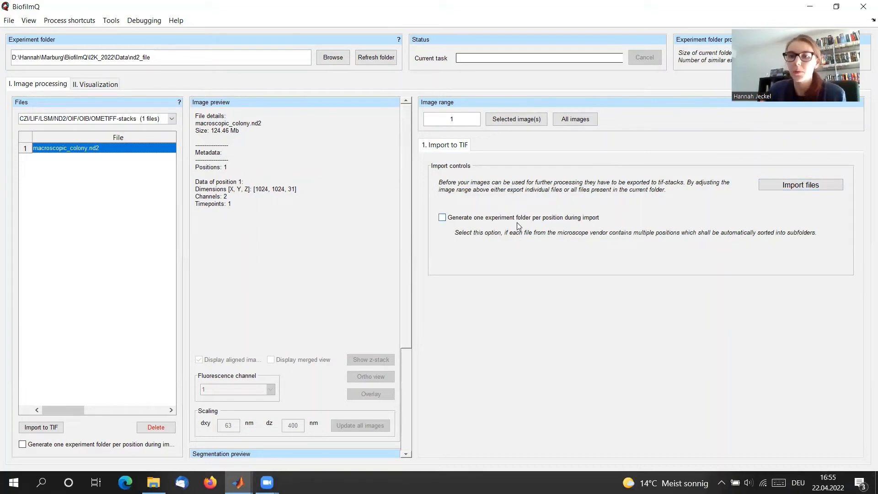
pyautogui.click(784, 184)
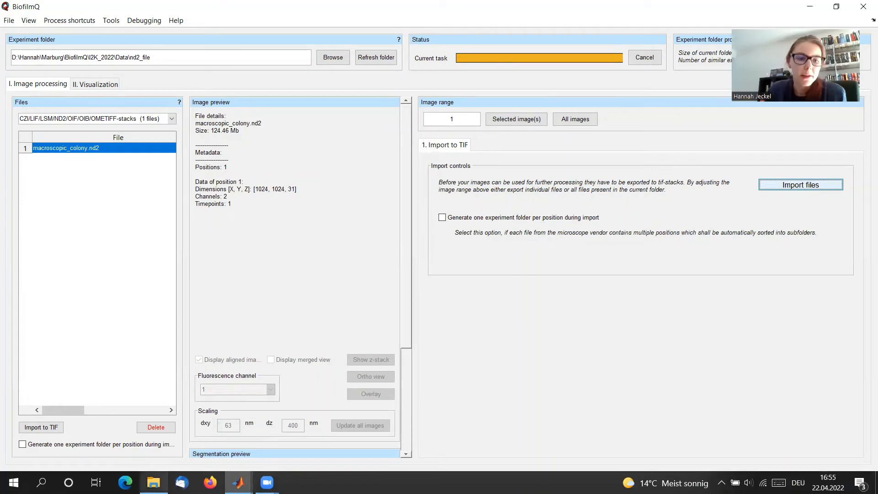
# Switch to File Explorer and examine the imported files in the macroscopic_colony subfolder of nd2_file
pyautogui.click(154, 482)
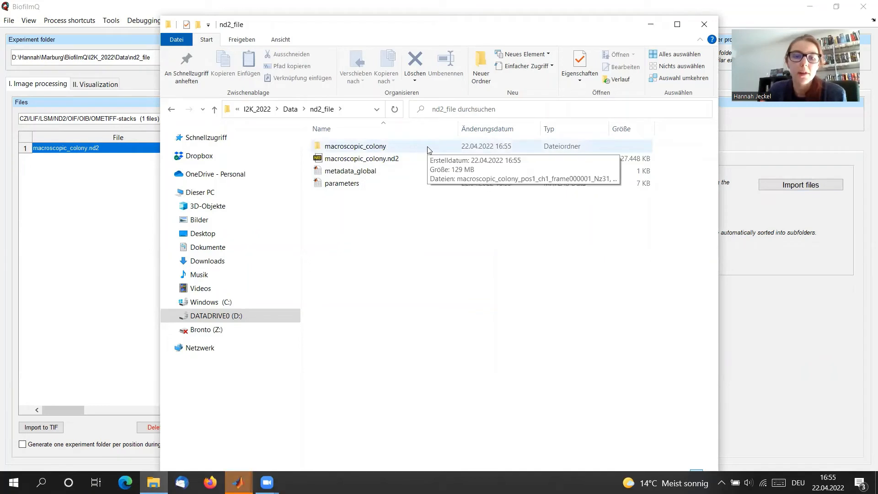
pyautogui.doubleClick(402, 150)
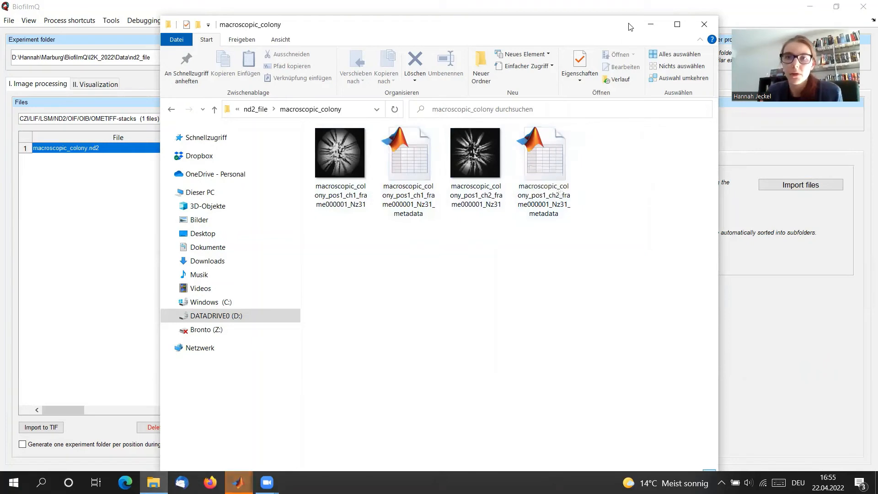
pyautogui.moveTo(629, 22); pyautogui.dragTo(616, 74)
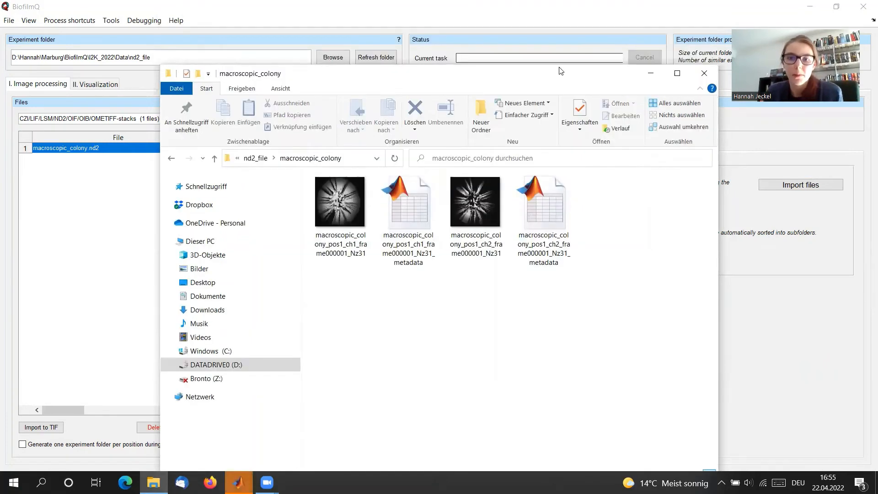
pyautogui.moveTo(560, 69); pyautogui.dragTo(573, 32)
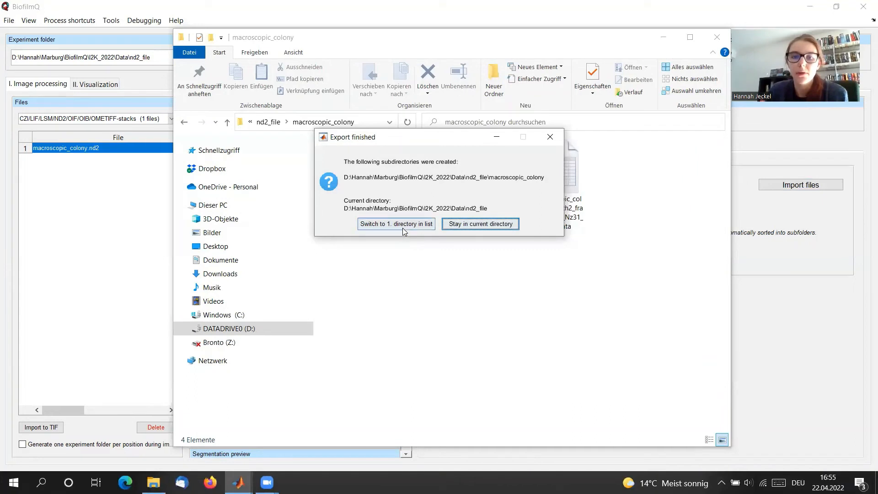
# Finish the import by changing to the first created directory, and dismiss the image registration notice in BiofilmQ
pyautogui.moveTo(430, 138); pyautogui.dragTo(445, 257)
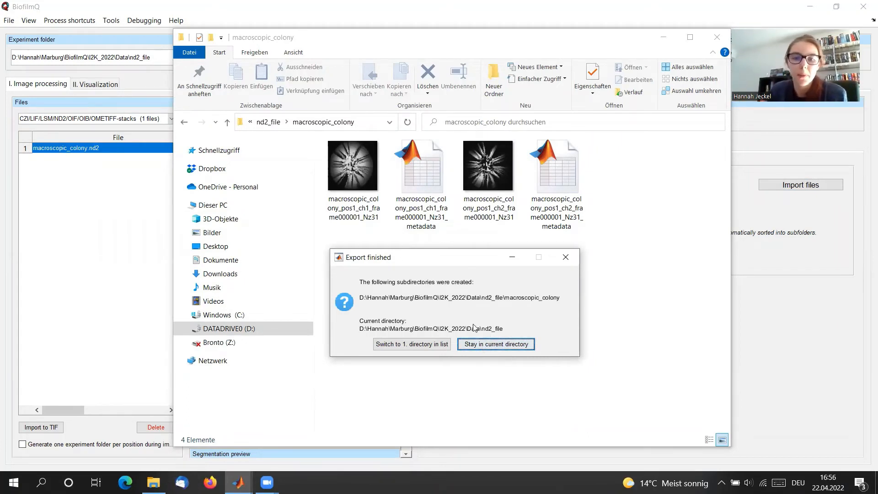
pyautogui.click(418, 348)
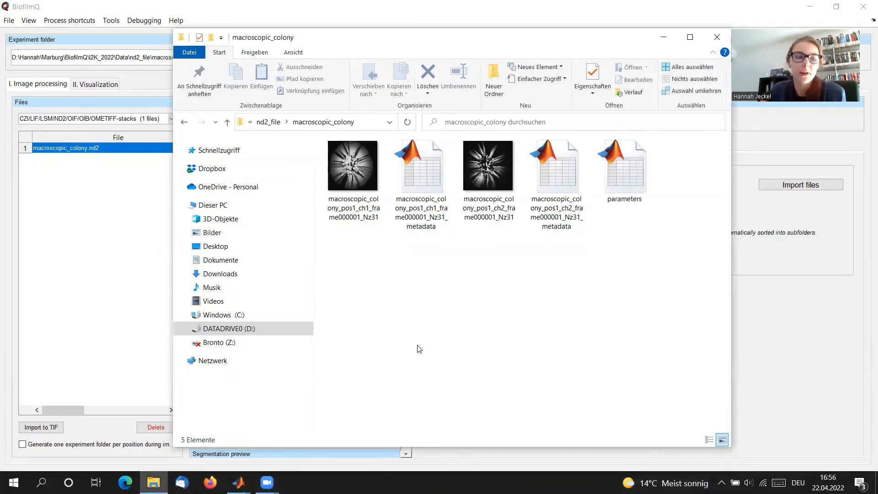
pyautogui.click(663, 38)
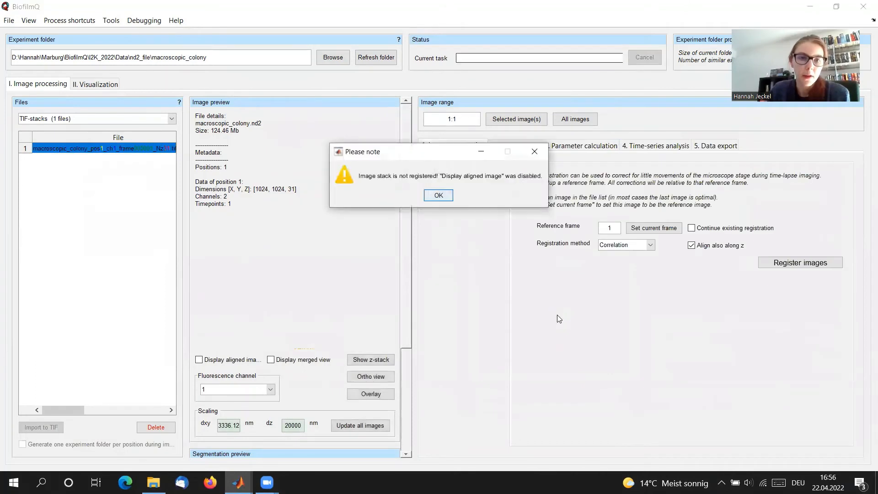
pyautogui.click(446, 197)
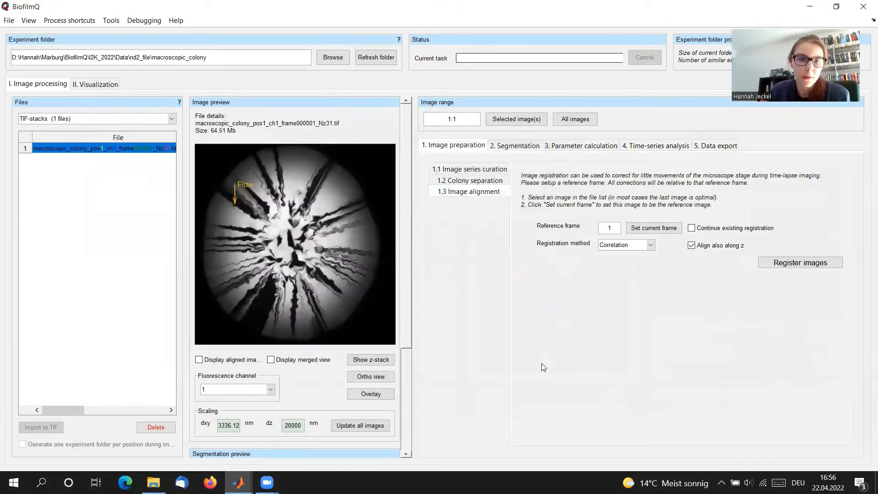
# Display the merged channel view of the imported macroscopic colony stack
pyautogui.moveTo(404, 174)
pyautogui.mouseDown()
pyautogui.moveTo(406, 268)
pyautogui.moveTo(407, 169)
pyautogui.mouseUp()
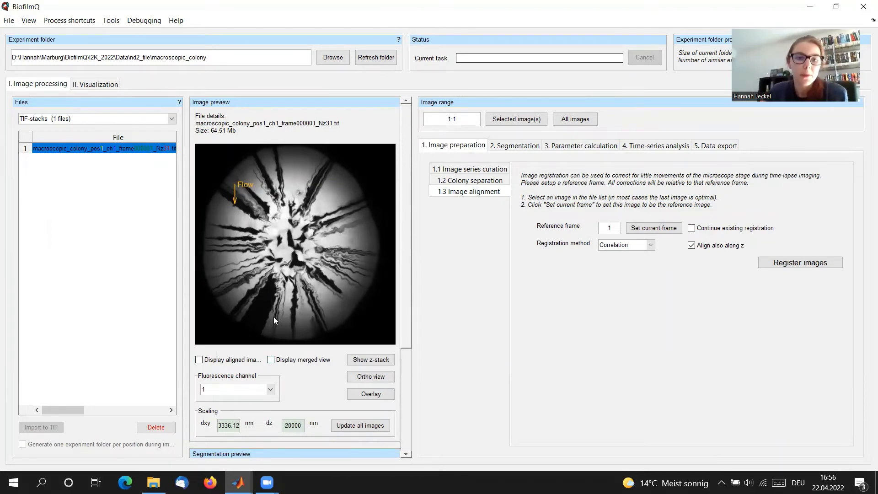
pyautogui.click(271, 360)
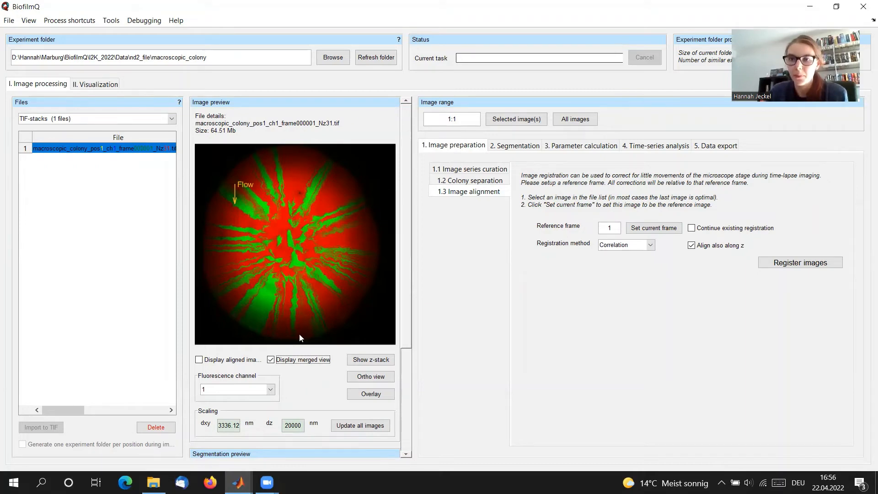
# Switch to File Explorer, examine the files in the 2D_colony folder under Data, and return to BiofilmQ
pyautogui.click(153, 482)
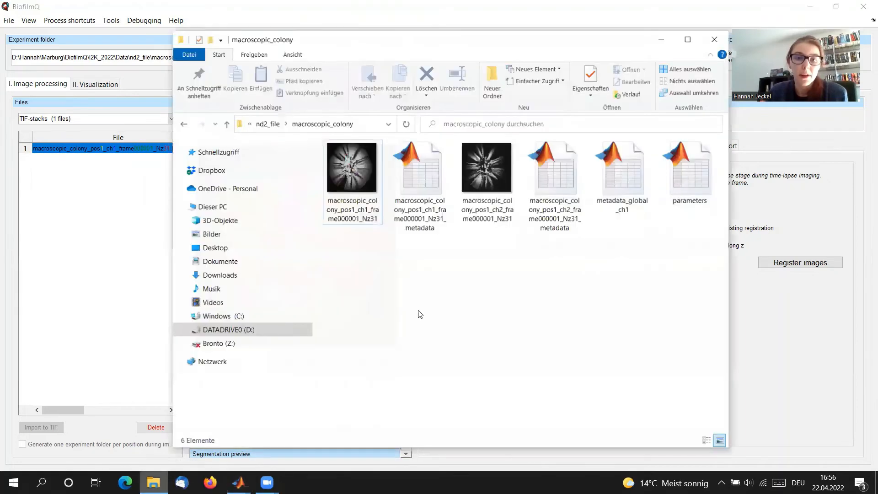
pyautogui.click(269, 122)
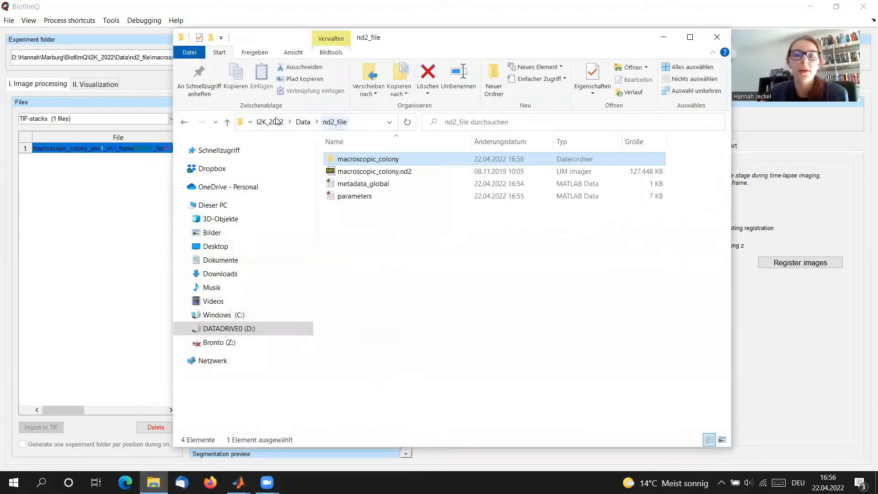
pyautogui.click(303, 122)
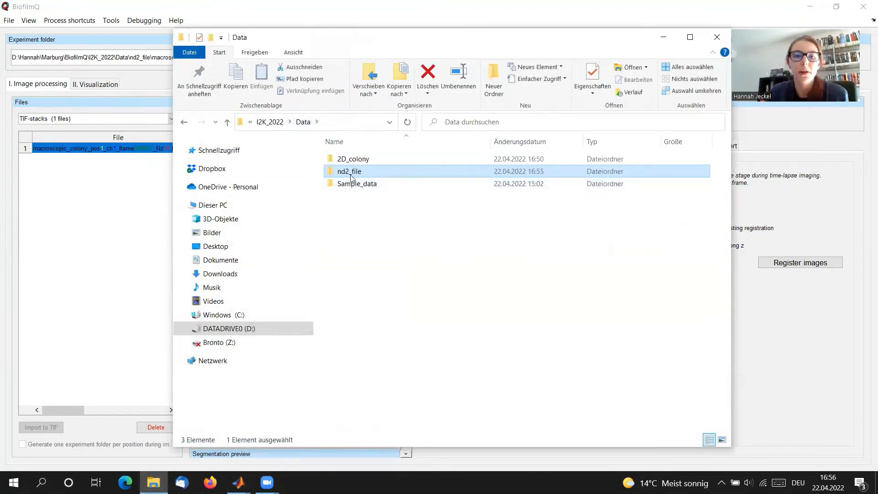
pyautogui.doubleClick(358, 160)
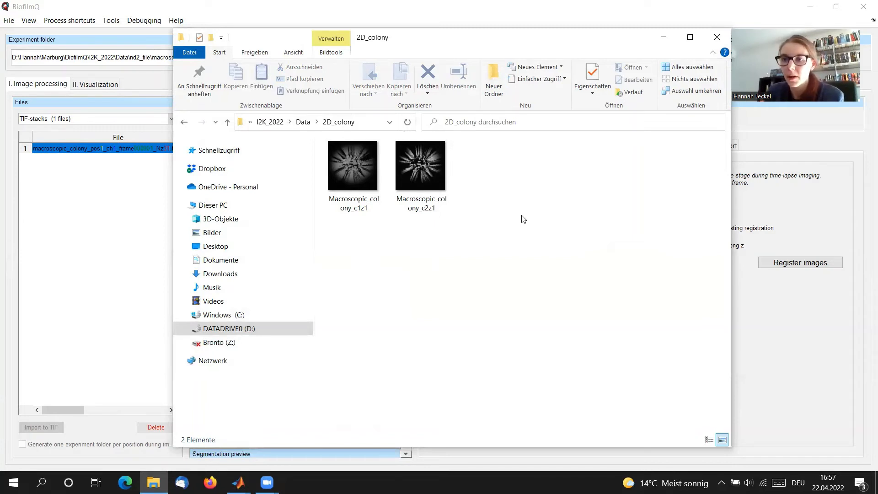
pyautogui.click(63, 242)
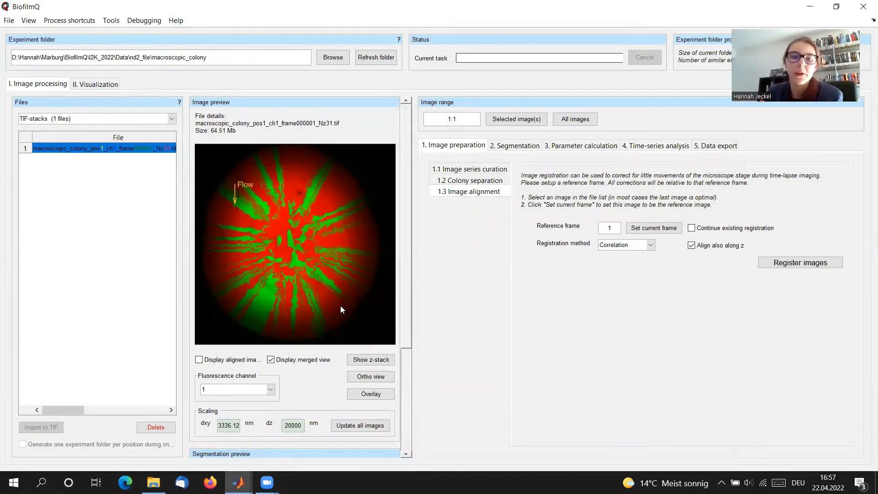
# Set the 2D_colony folder inside Data as the experiment folder
pyautogui.click(332, 58)
pyautogui.click(176, 30)
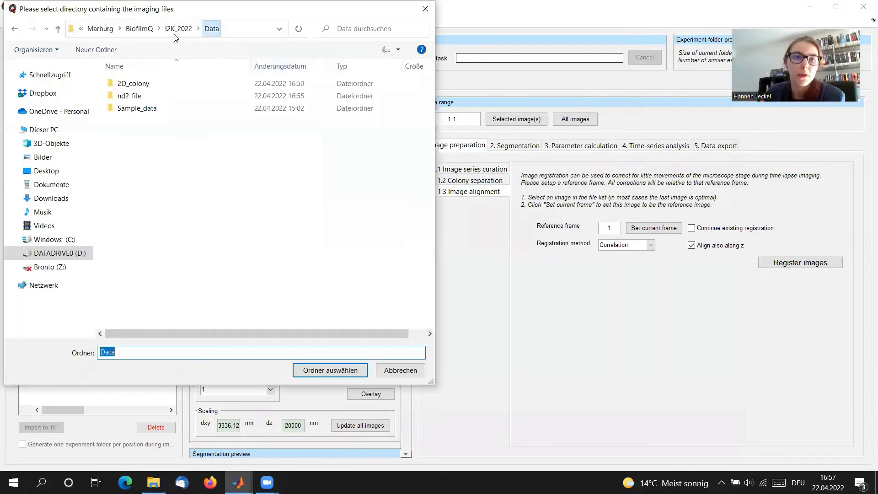
pyautogui.doubleClick(176, 90)
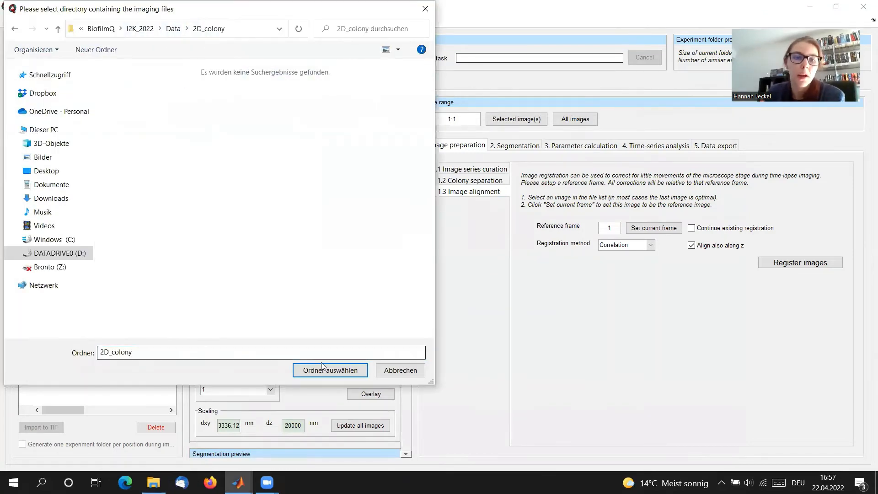
pyautogui.click(349, 368)
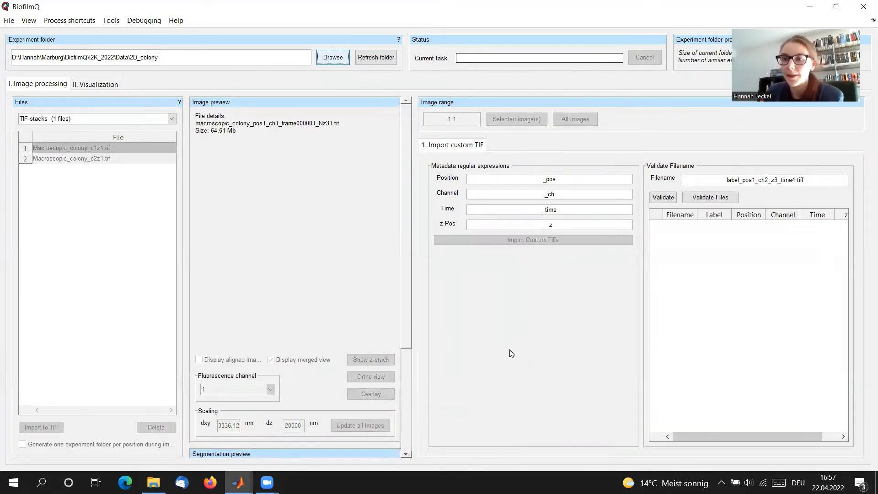
# Check the 2D_colony file names in File Explorer, and set BiofilmQ's metadata expressions to _c for Channel and z for z-Pos
pyautogui.click(153, 483)
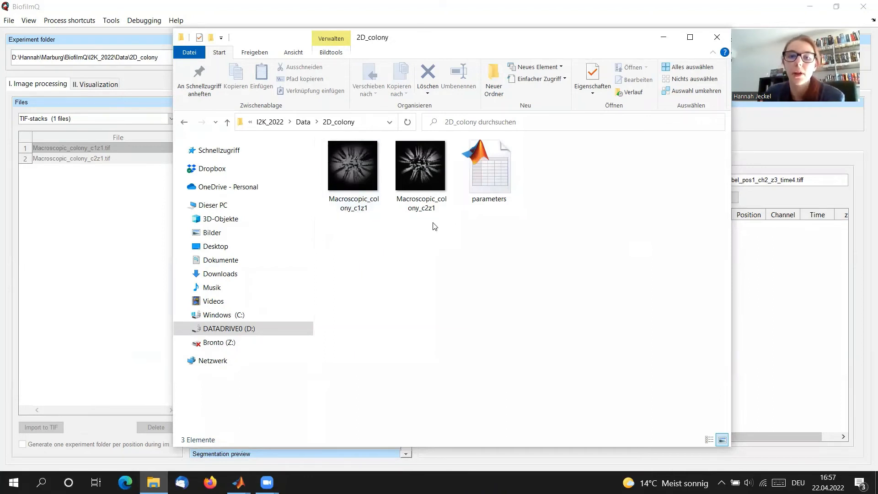
pyautogui.click(748, 157)
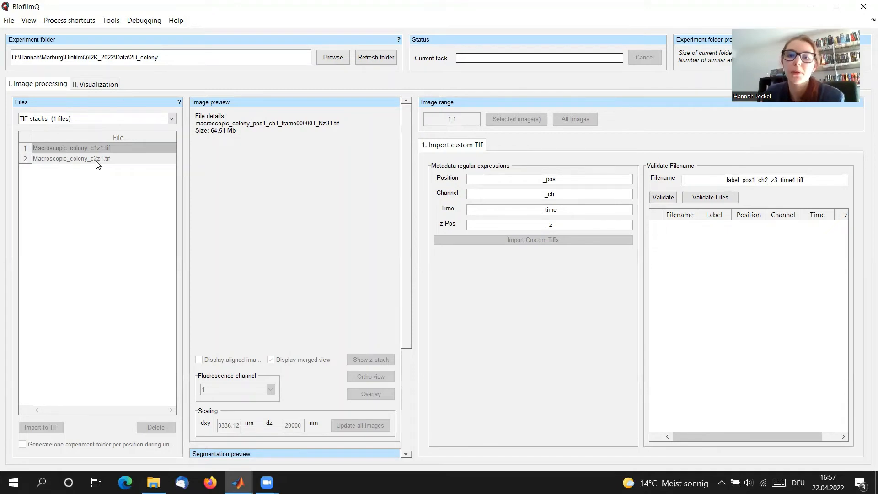
pyautogui.click(570, 194)
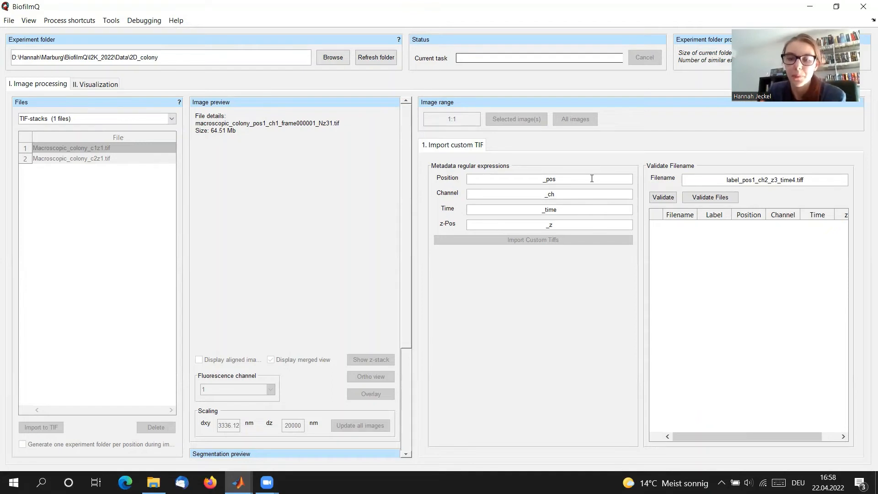
pyautogui.press('BackSpace')
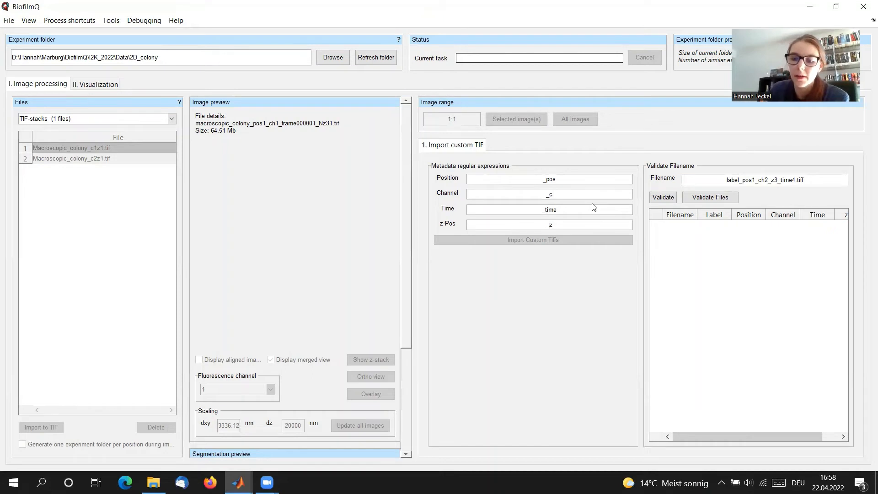
pyautogui.press('BackSpace')
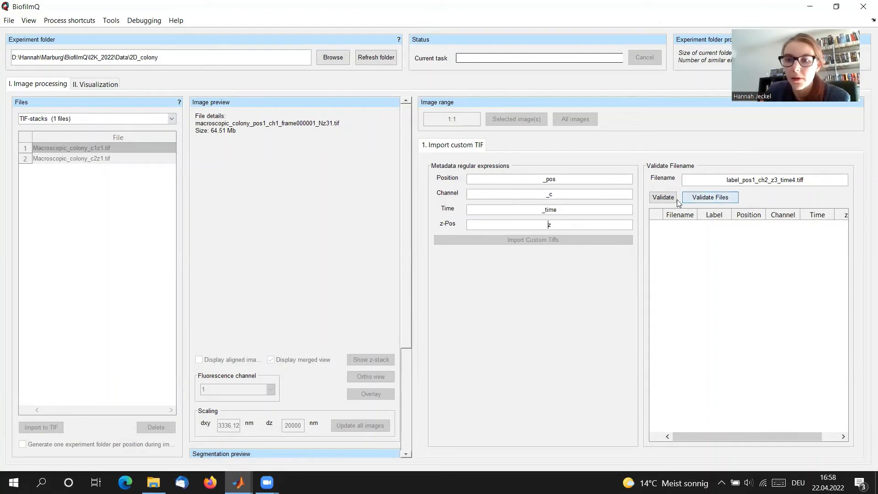
# Validate the files, fill the missing Position and Time metadata with 1 each, and check the resulting metadata table
pyautogui.click(708, 199)
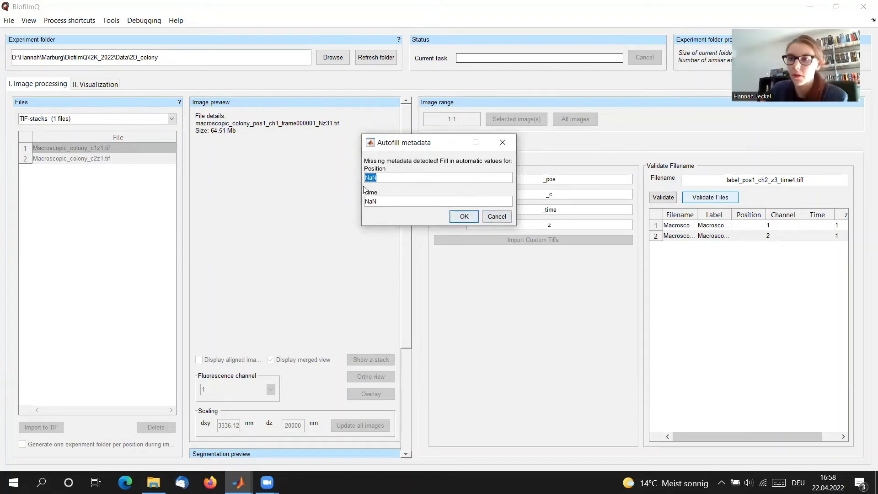
pyautogui.write('1')
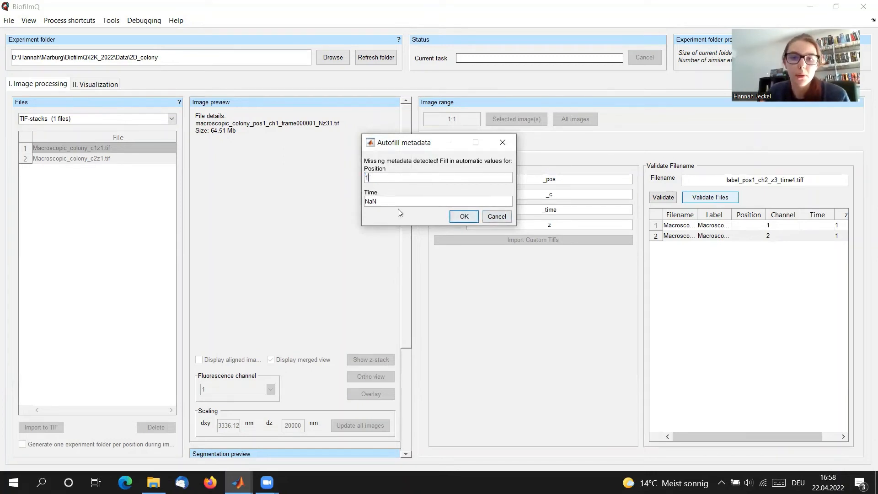
pyautogui.press('Tab')
pyautogui.write('1')
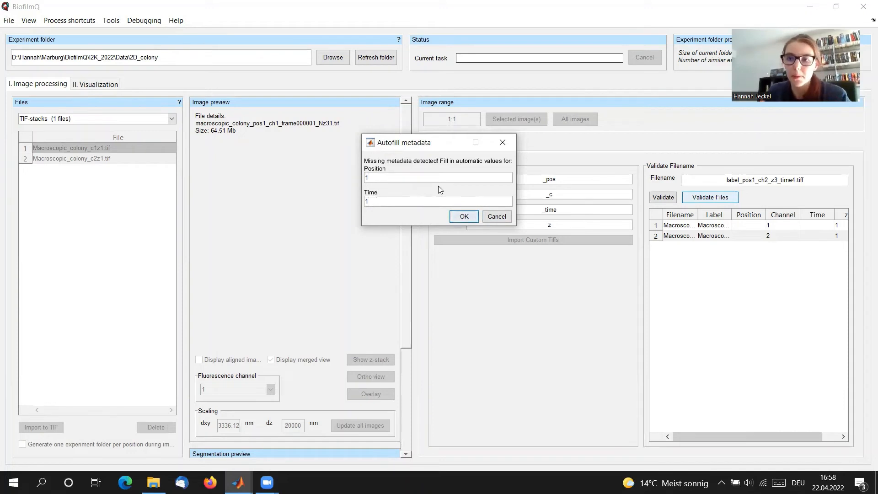
pyautogui.click(463, 217)
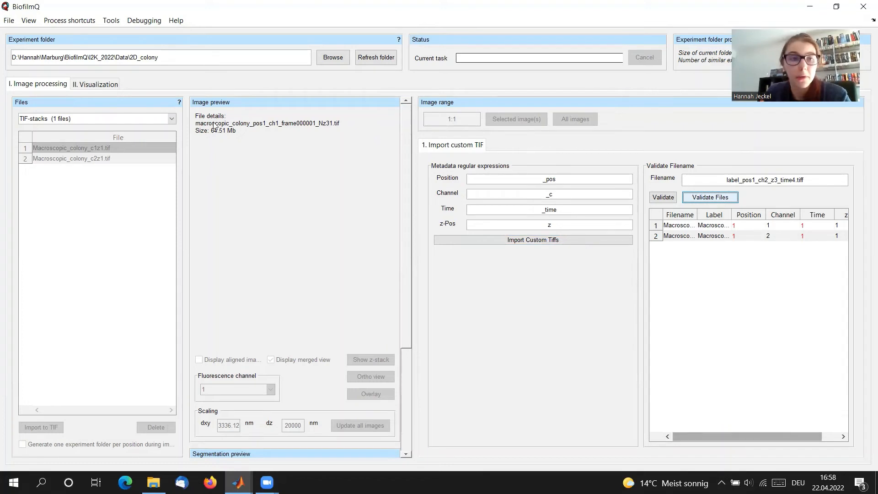
pyautogui.hscroll(3, 807, 439)
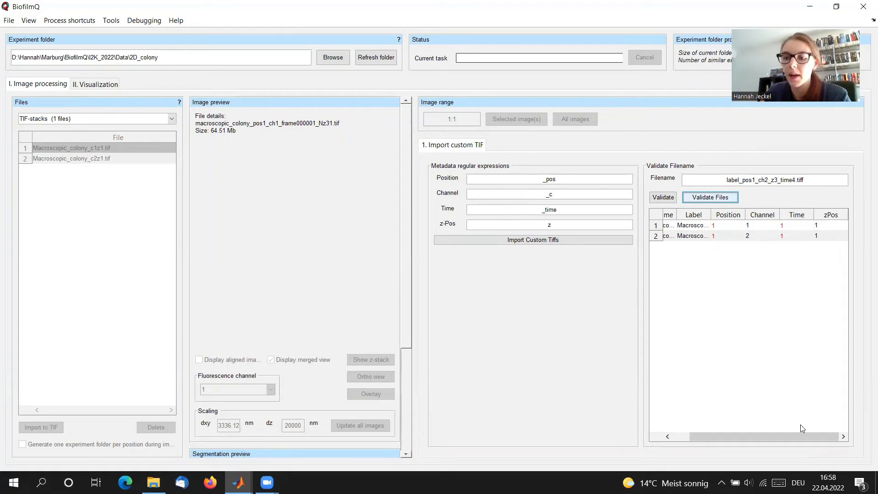
pyautogui.moveTo(802, 435); pyautogui.dragTo(784, 434)
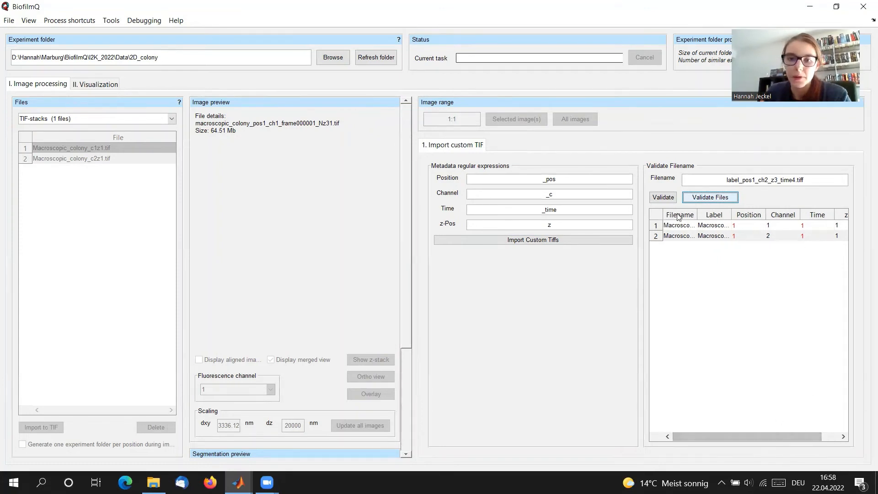
# Import the custom TIFFs, dismiss the time metadata warning, and switch to the first created directory
pyautogui.click(540, 245)
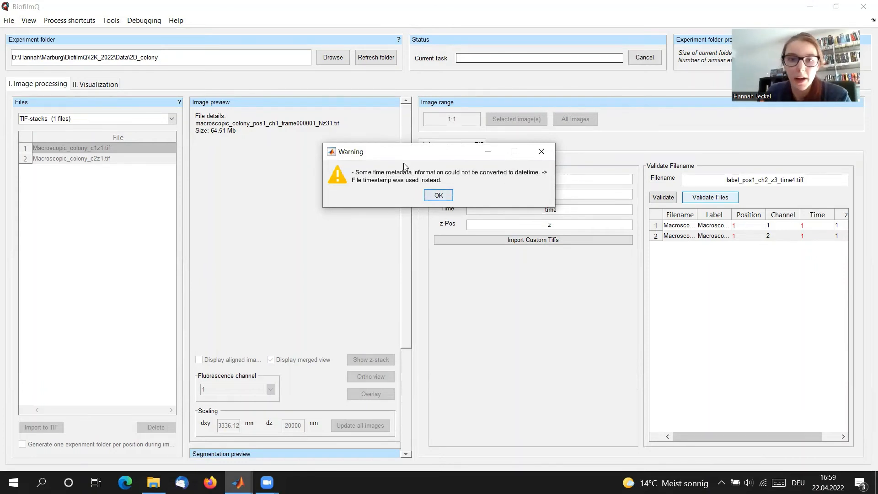
pyautogui.click(438, 196)
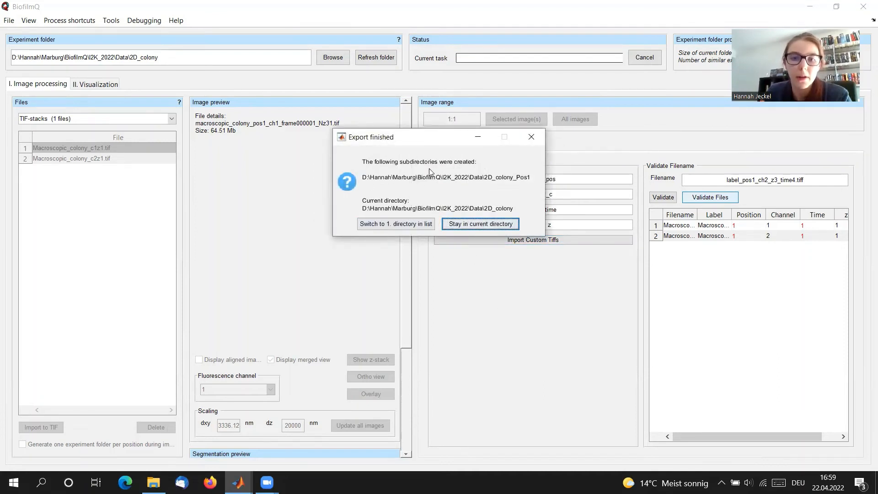
pyautogui.click(393, 224)
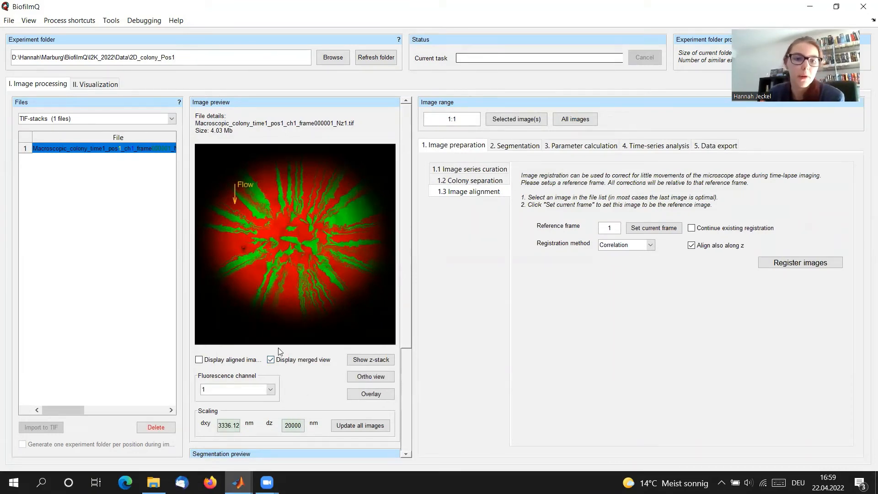
# Turn the merged view off and on again to inspect the preview of the imported 2D colony image
pyautogui.click(271, 361)
pyautogui.click(271, 360)
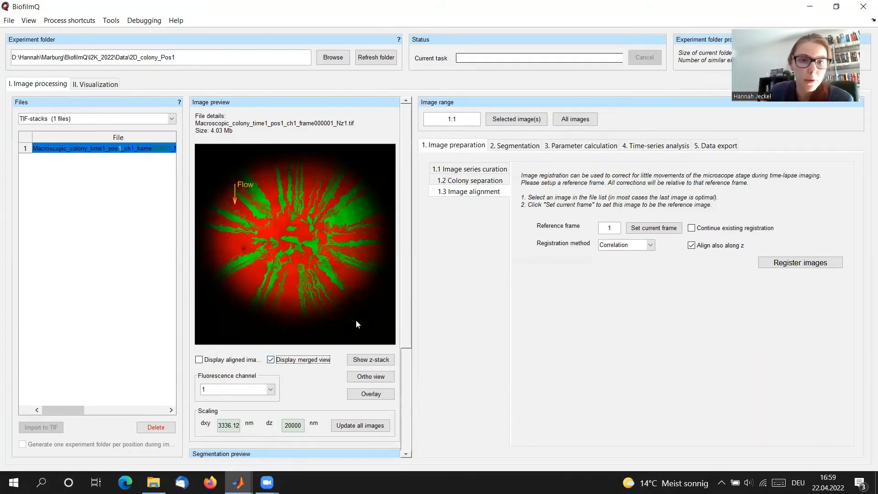
pyautogui.scroll(-1, 404, 305)
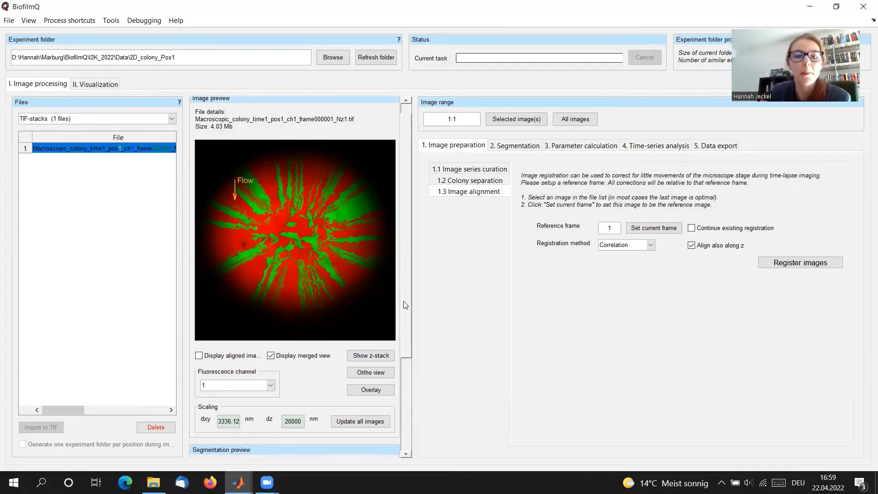
pyautogui.moveTo(406, 305); pyautogui.dragTo(413, 203)
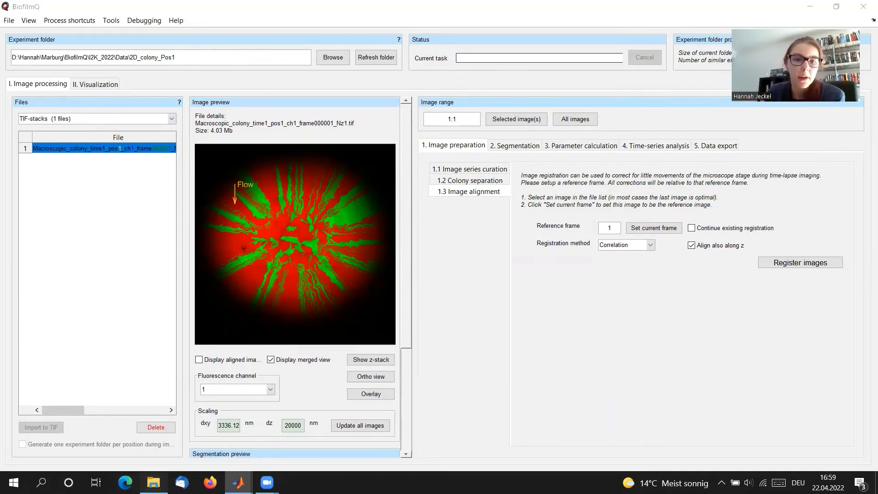
# Switch to File Explorer, examine the image and metadata files in the 2D_colony_Pos1 folder, and return to BiofilmQ
pyautogui.click(154, 483)
pyautogui.click(303, 122)
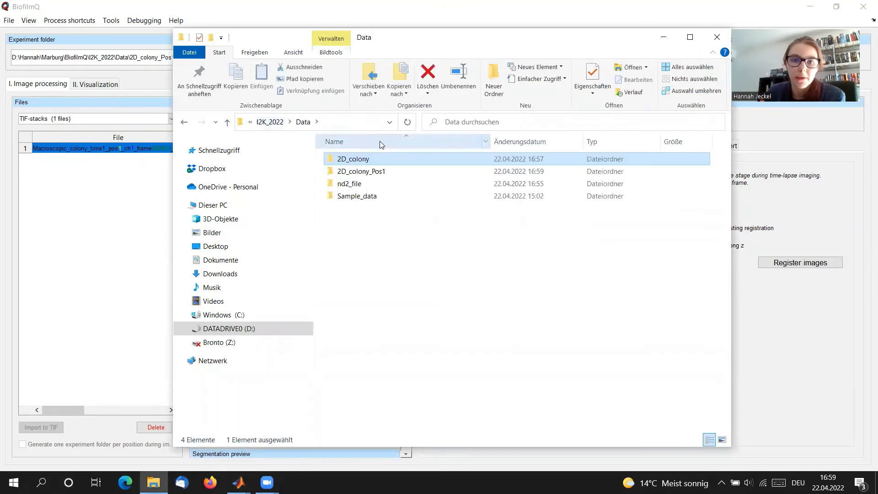
pyautogui.click(380, 172)
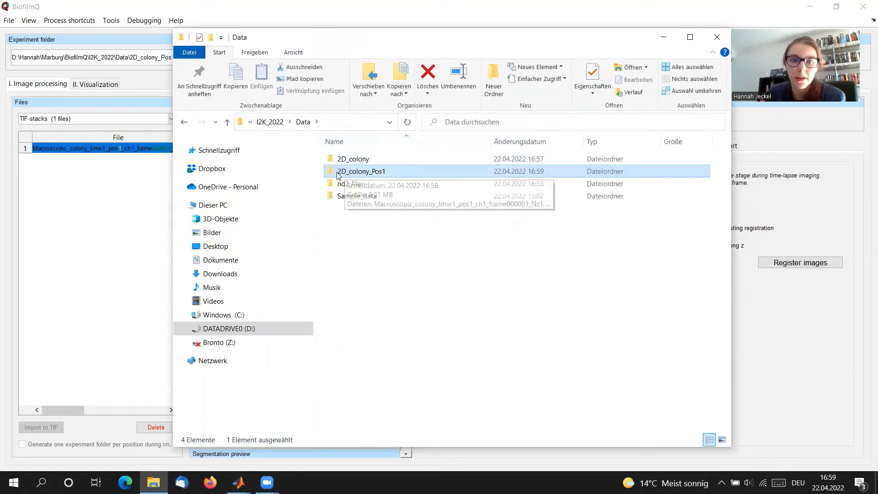
pyautogui.doubleClick(398, 173)
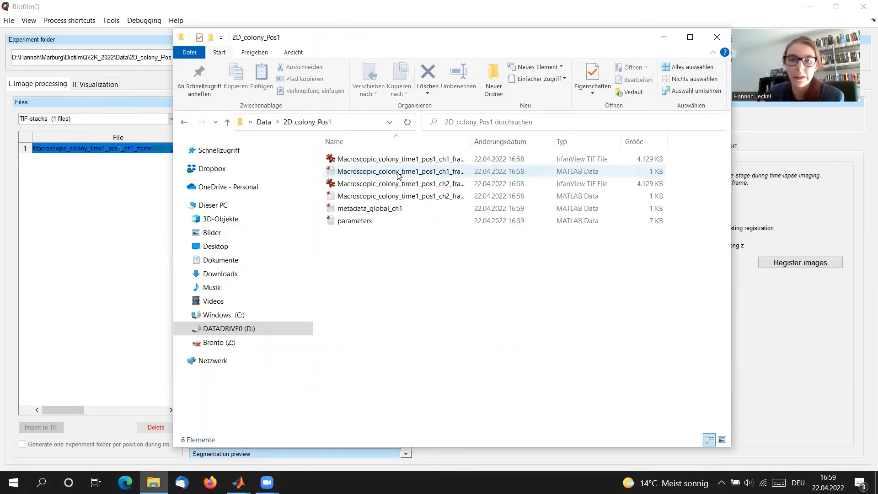
pyautogui.click(458, 159)
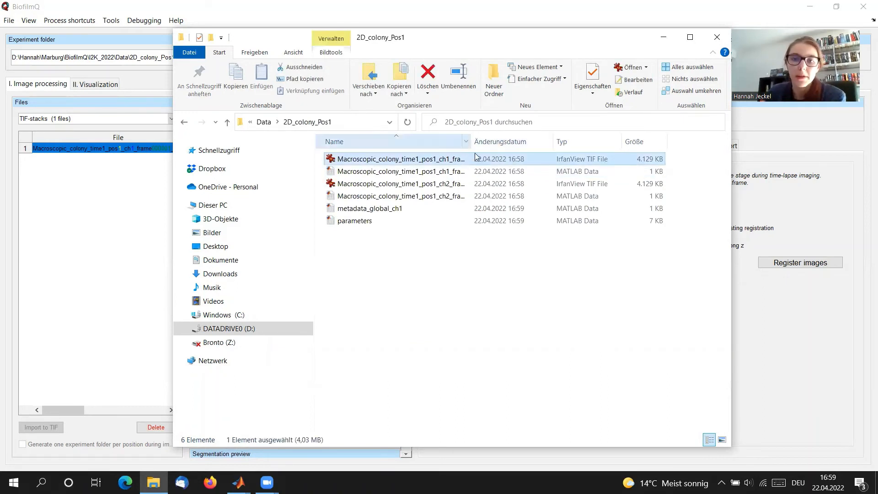
pyautogui.click(418, 196)
pyautogui.click(421, 171)
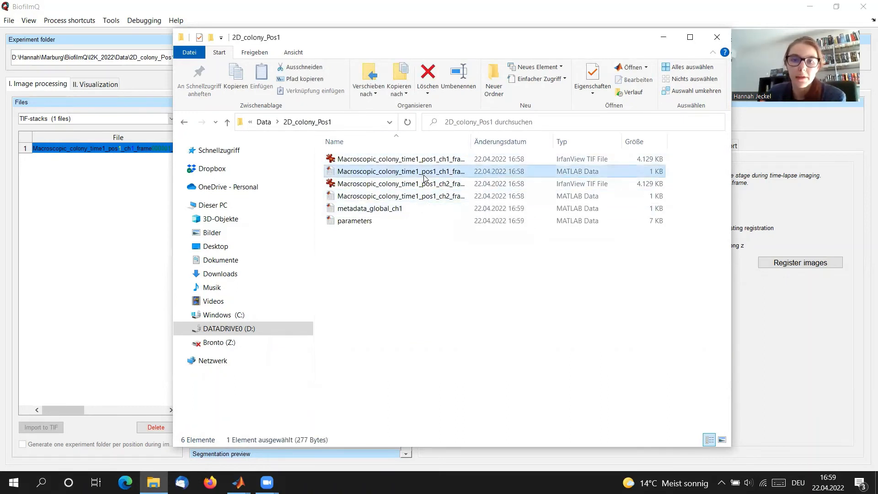
pyautogui.click(423, 159)
pyautogui.click(411, 184)
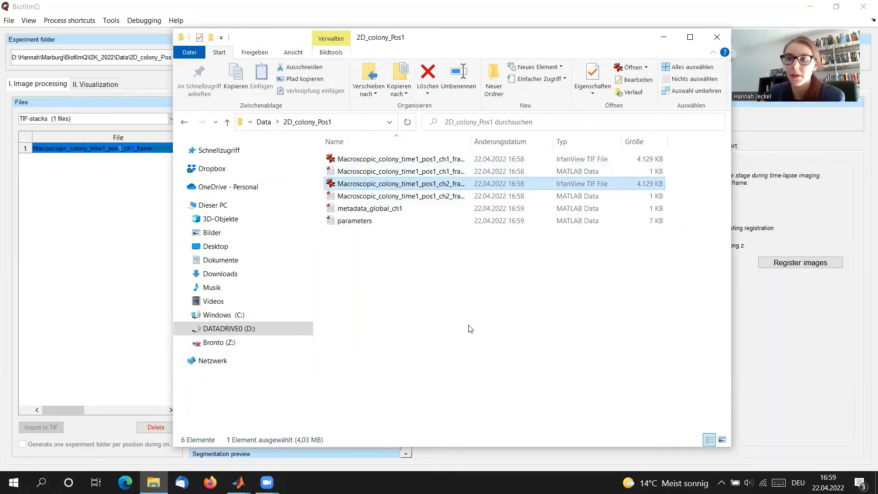
pyautogui.click(663, 36)
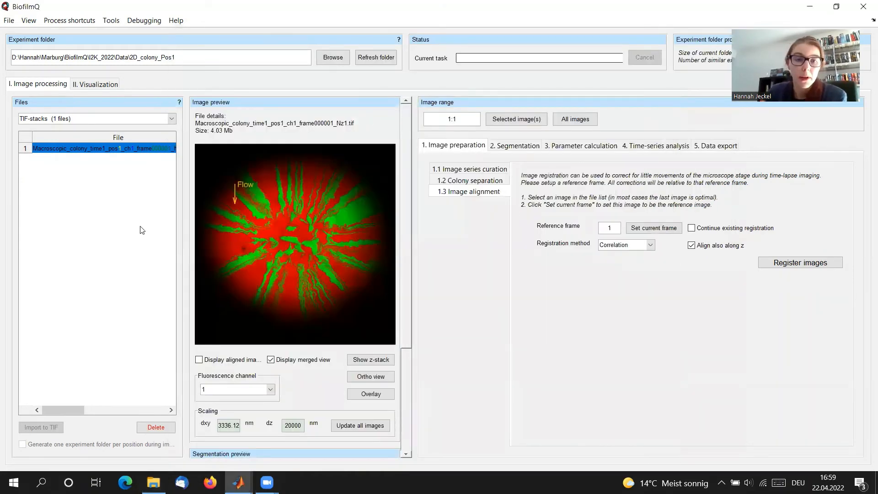
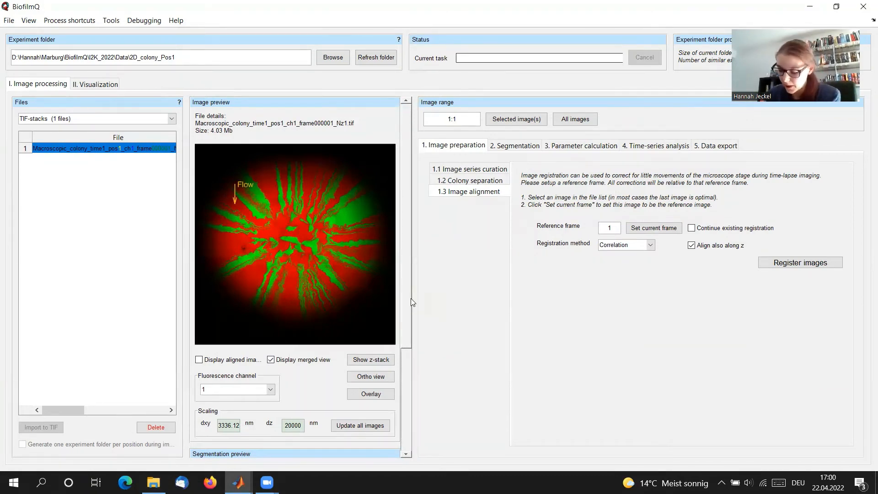
# Disable applying the registration in the segmentation cropping settings and turn off the Top-Hat filter in the denoising settings
pyautogui.click(522, 147)
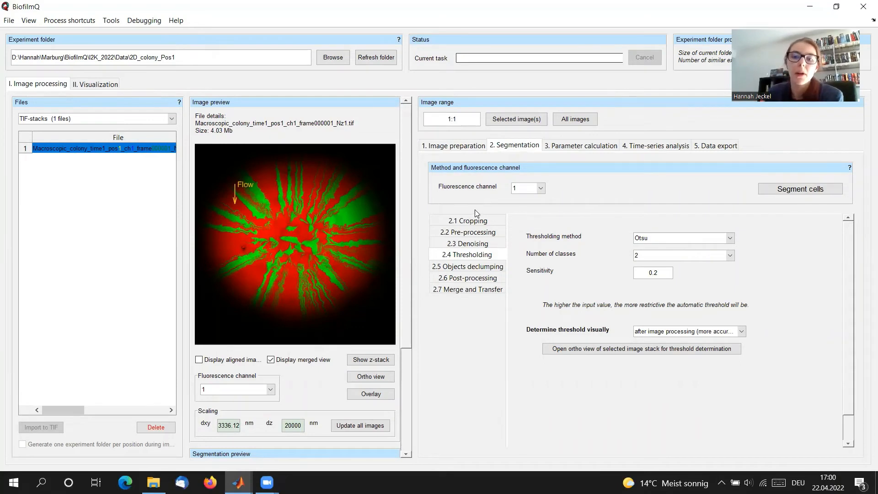
pyautogui.click(477, 222)
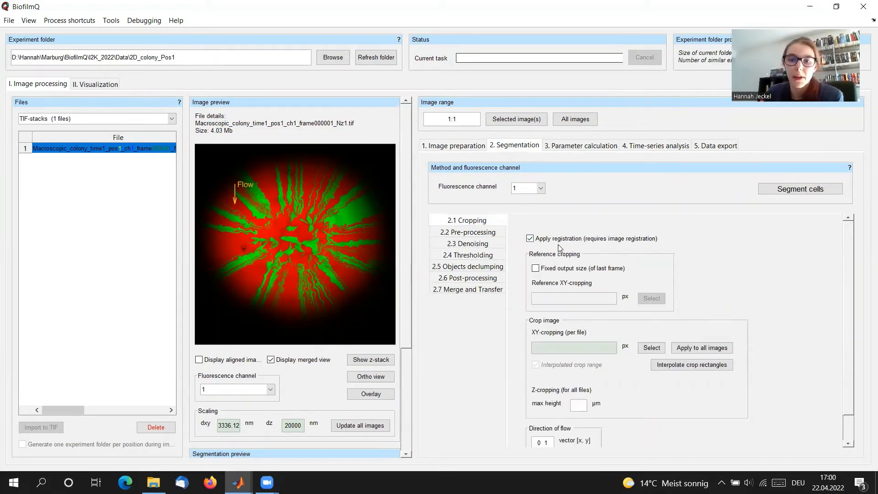
pyautogui.click(529, 239)
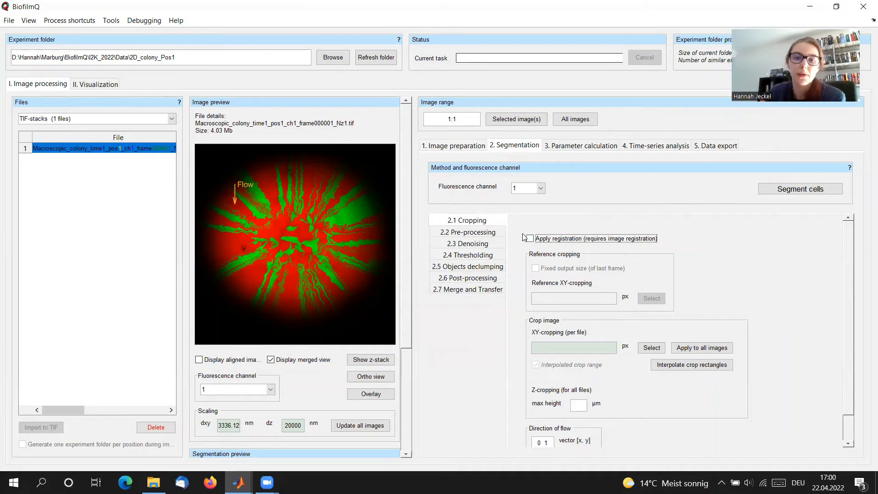
pyautogui.click(462, 232)
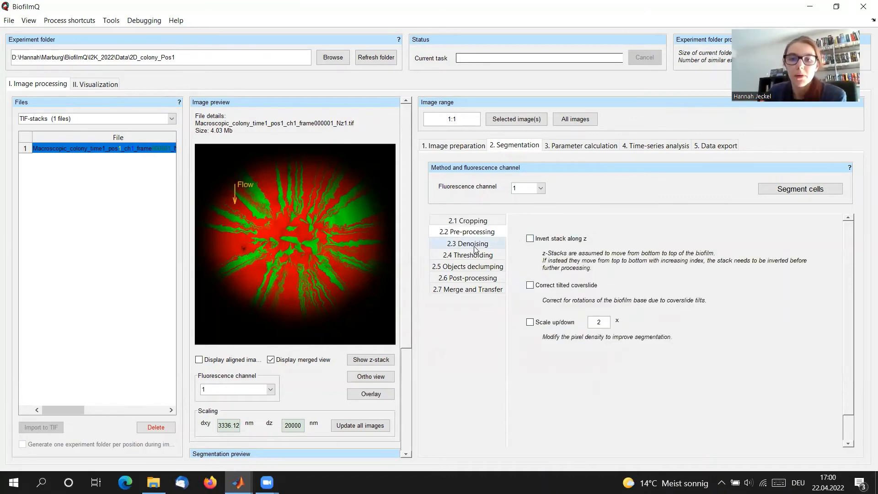
pyautogui.click(476, 245)
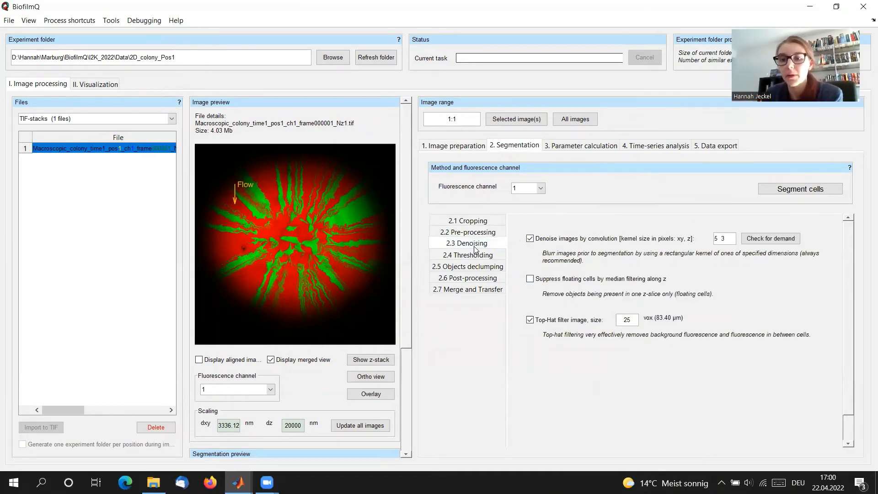
pyautogui.click(530, 320)
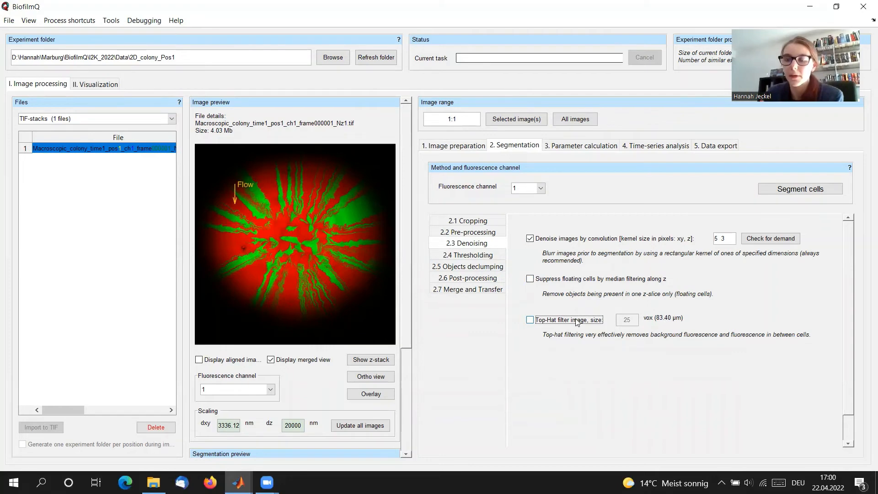
# Choose the Manual thresholding method and open the ortho view of the selected image for threshold determination
pyautogui.click(483, 257)
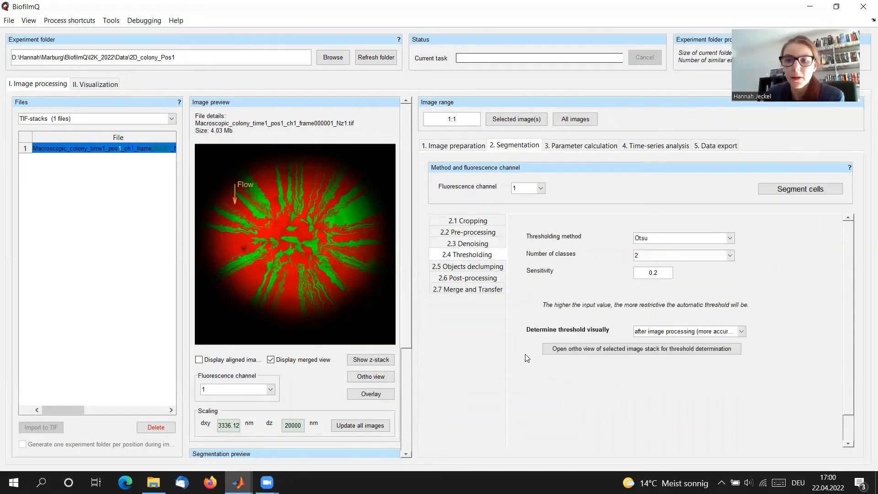
pyautogui.click(705, 238)
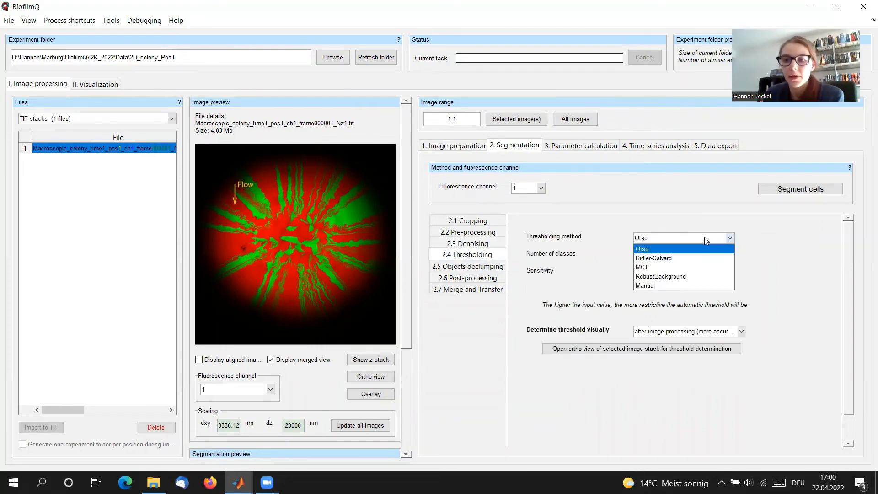
pyautogui.click(656, 288)
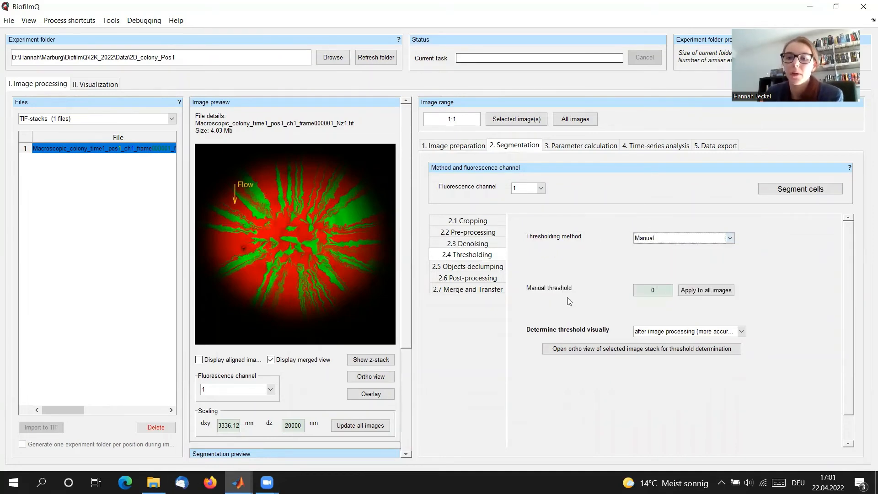
pyautogui.click(589, 349)
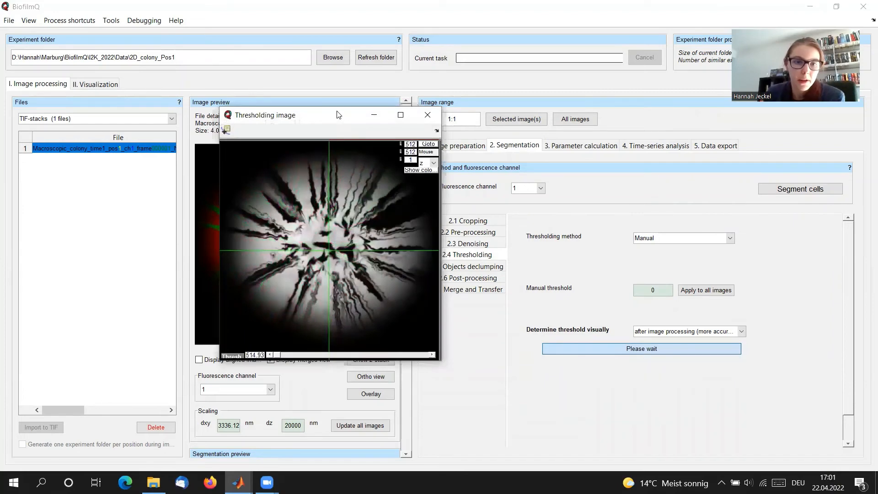
# Enlarge the thresholding image, raise the threshold gradually, set it to 2400, and close the thresholding view
pyautogui.moveTo(339, 116); pyautogui.dragTo(350, 43)
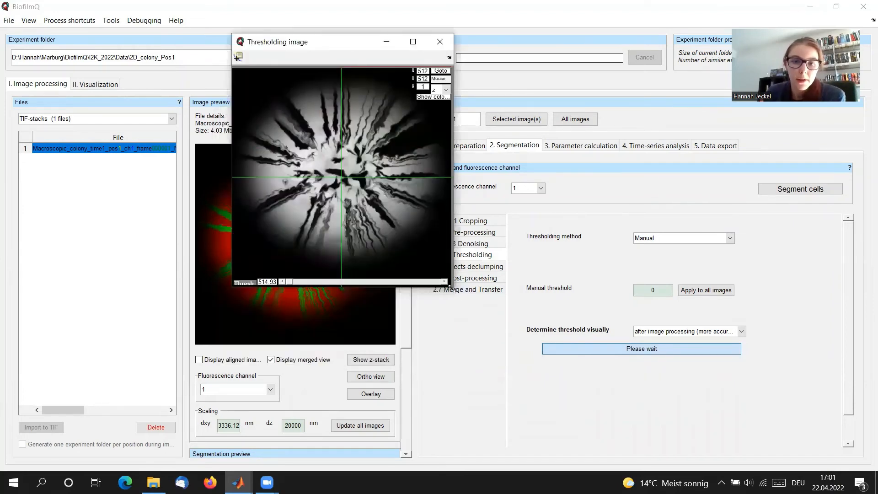
pyautogui.moveTo(453, 289); pyautogui.dragTo(575, 429)
pyautogui.click(575, 424)
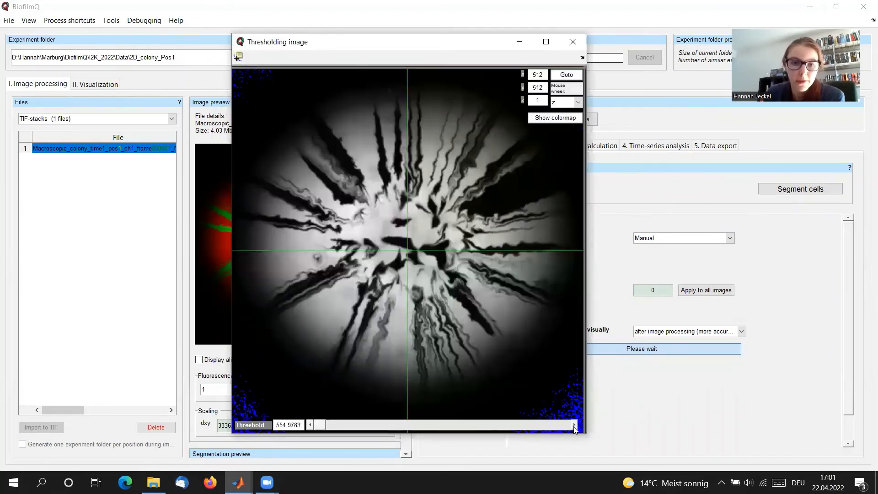
pyautogui.click(574, 425)
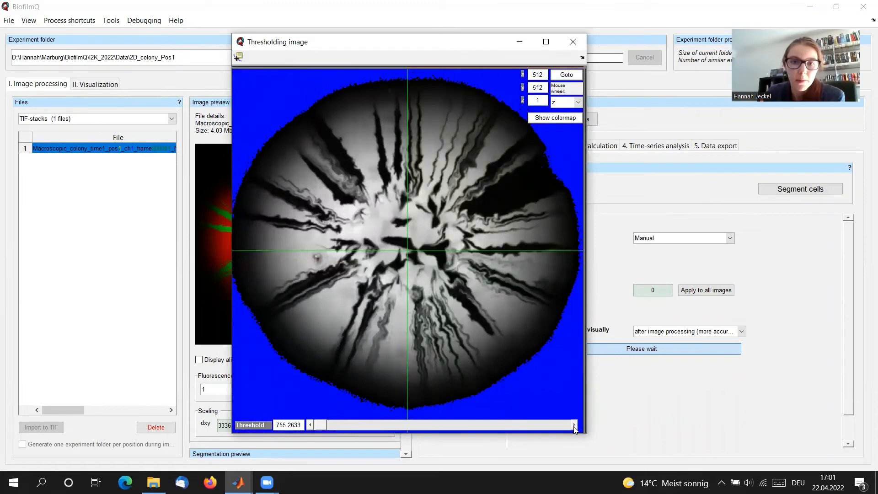
pyautogui.click(575, 425)
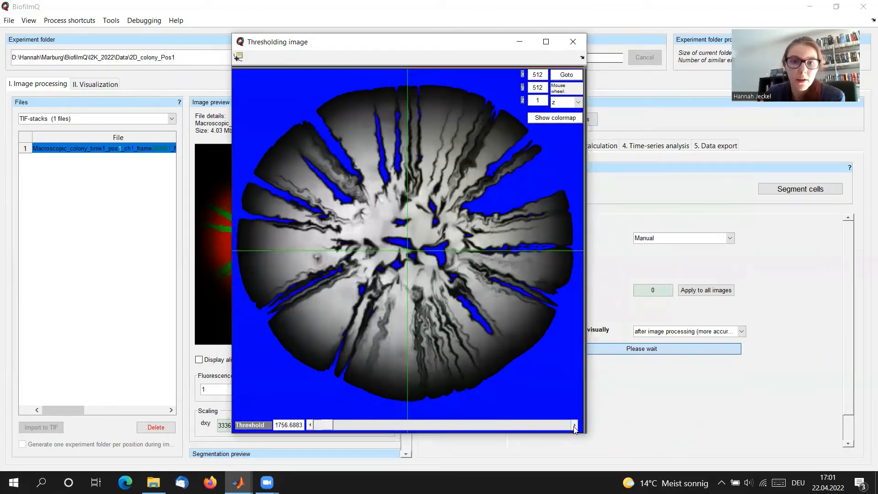
pyautogui.click(574, 425)
pyautogui.click(574, 424)
pyautogui.click(575, 425)
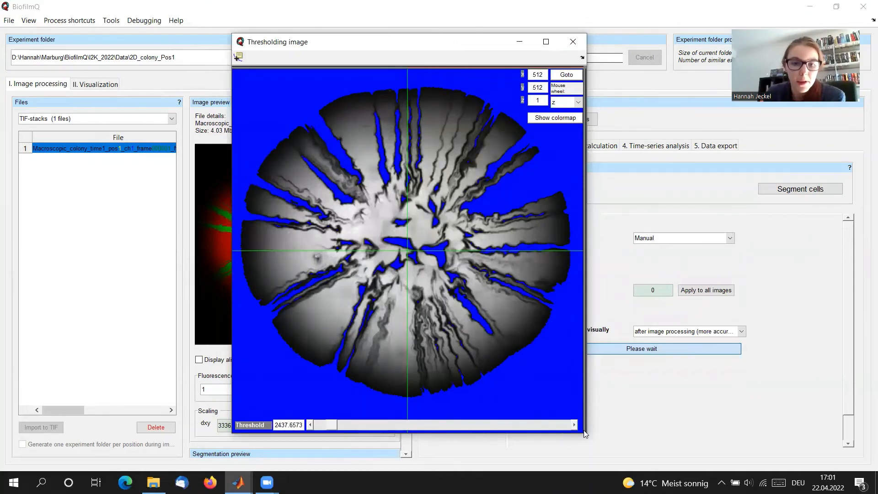
pyautogui.doubleClick(280, 421)
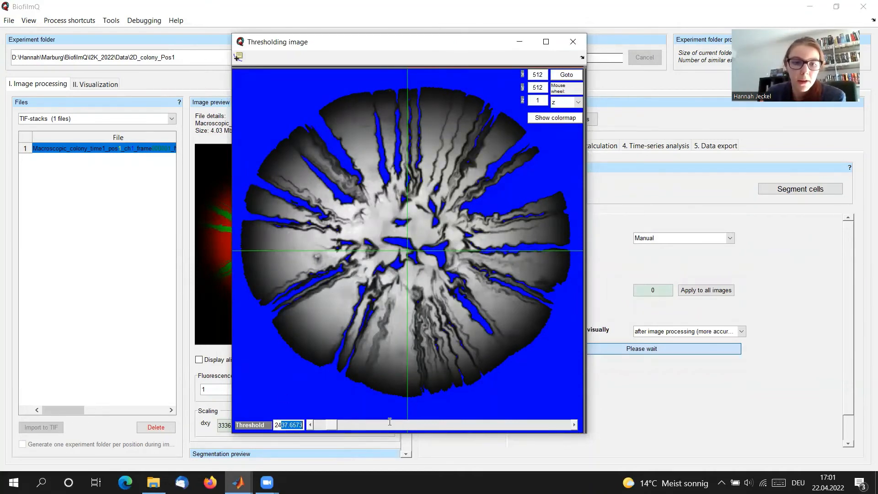
pyautogui.write('2400')
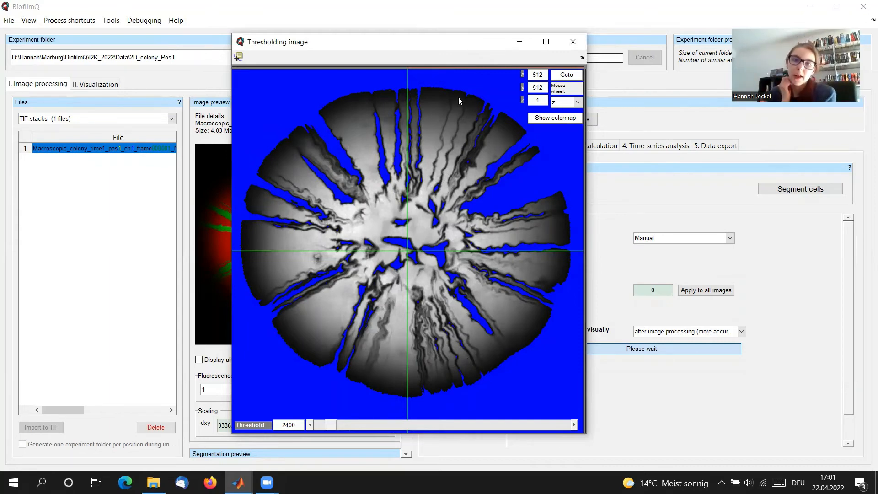
pyautogui.click(577, 45)
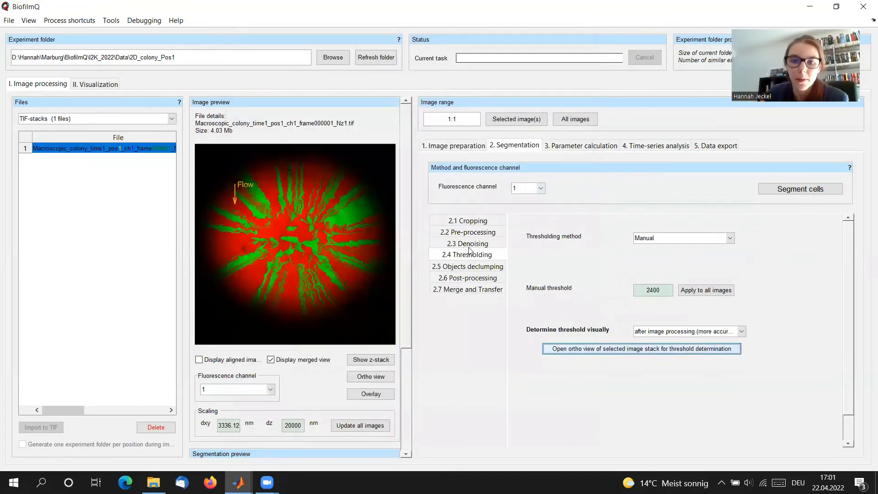
# Set the denoising kernel size to 3 3 pixels and enable the Top-Hat filter with a size of 11 vox
pyautogui.click(468, 247)
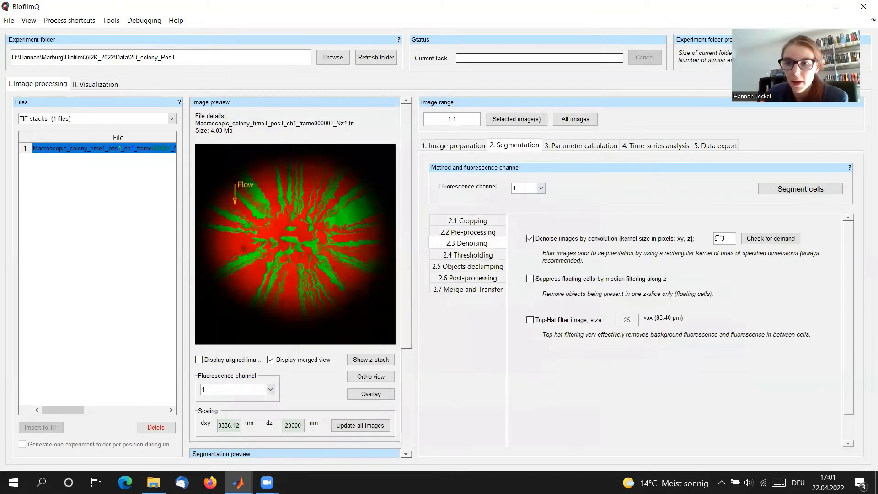
pyautogui.moveTo(719, 238); pyautogui.dragTo(686, 238)
pyautogui.write('3')
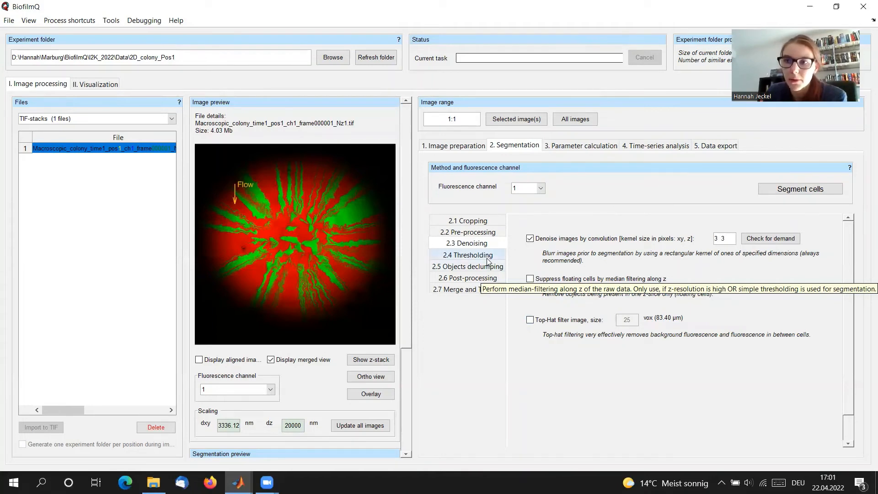
pyautogui.click(562, 321)
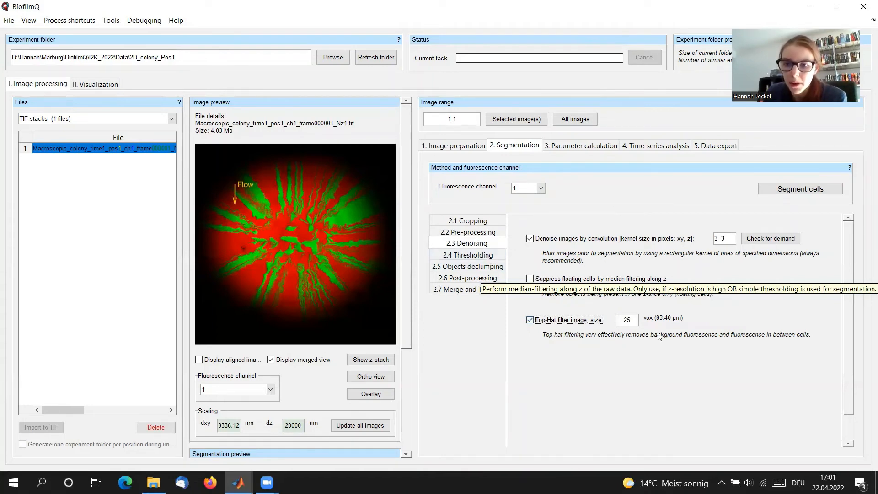
pyautogui.doubleClick(631, 320)
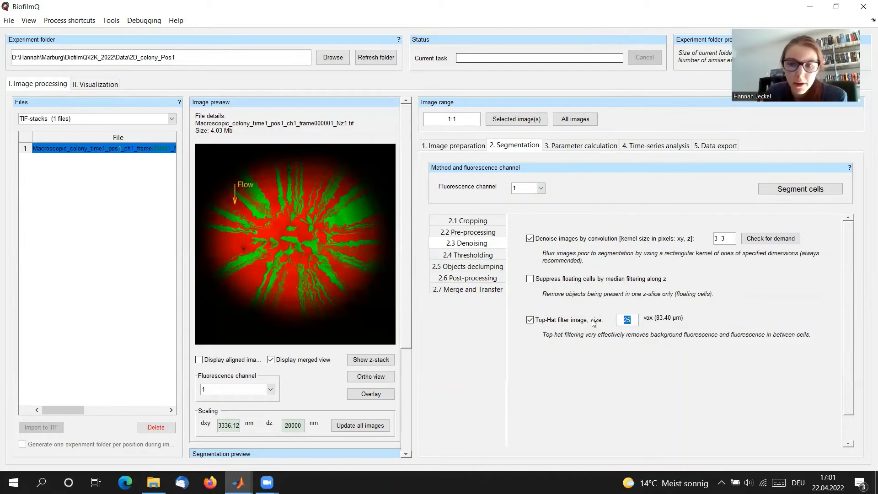
pyautogui.write('11')
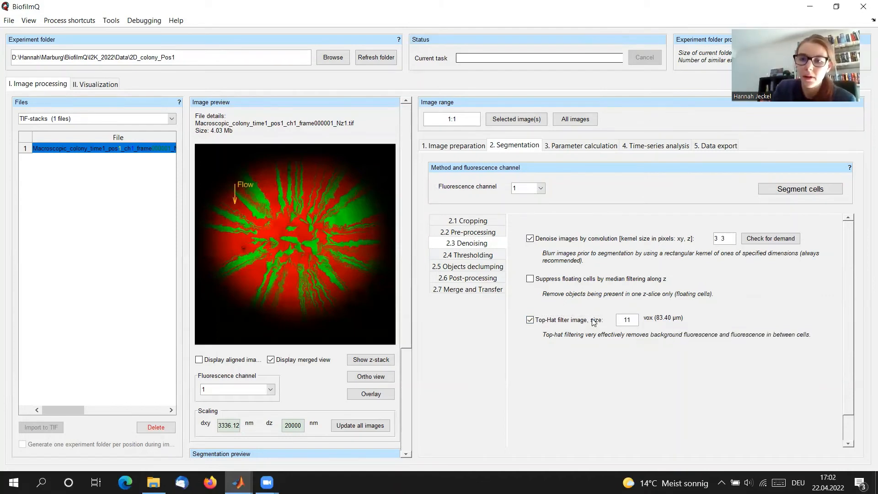
# Reopen the ortho view for threshold determination, check the processing progress in MATLAB's Command Window, and return to BiofilmQ
pyautogui.click(488, 255)
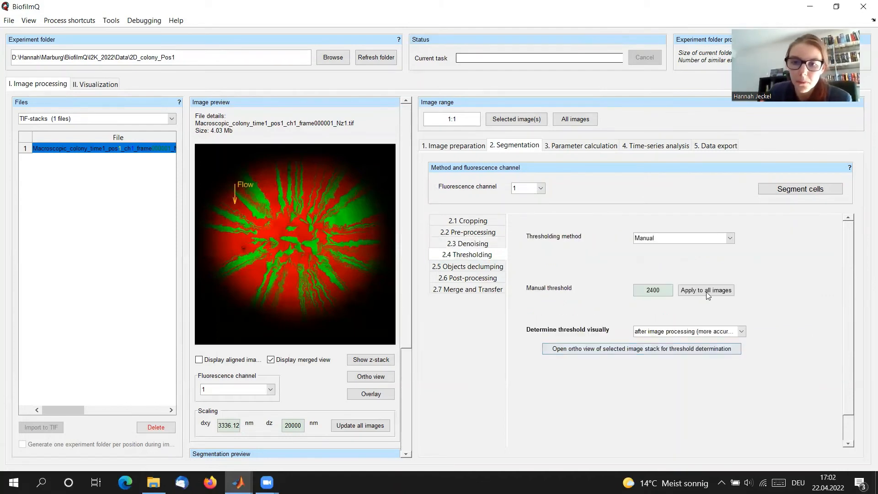
pyautogui.click(731, 347)
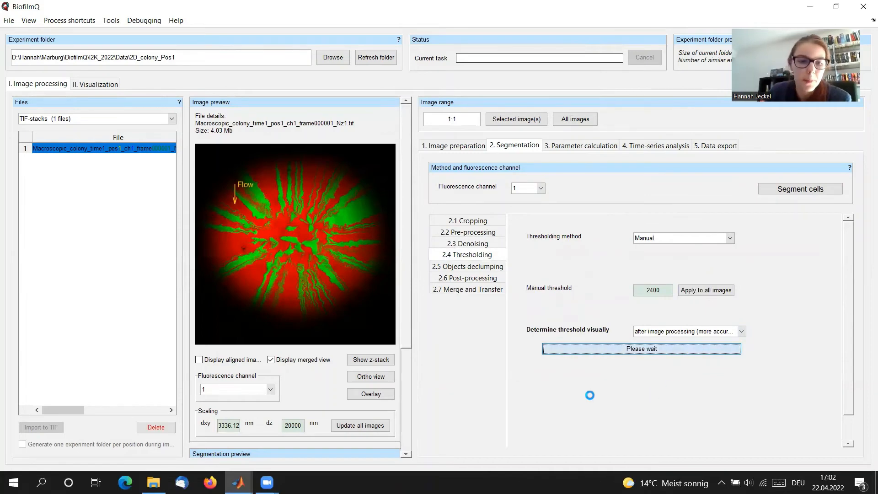
pyautogui.moveTo(238, 483)
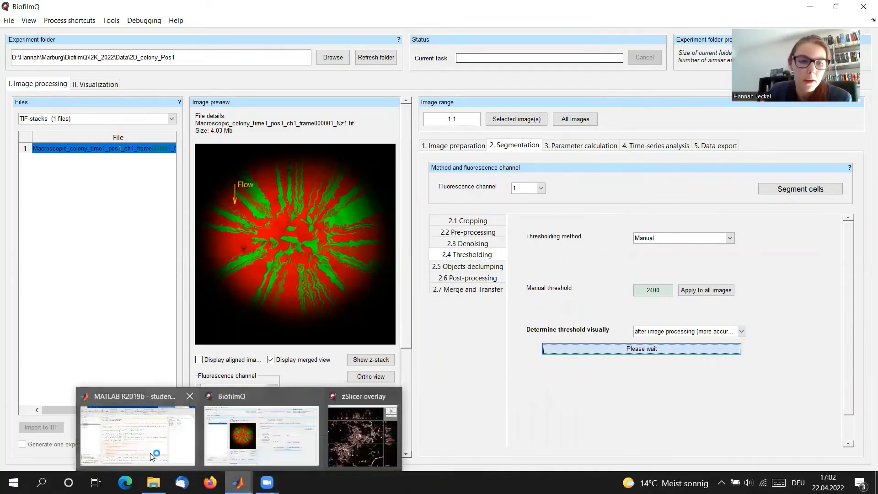
pyautogui.click(138, 434)
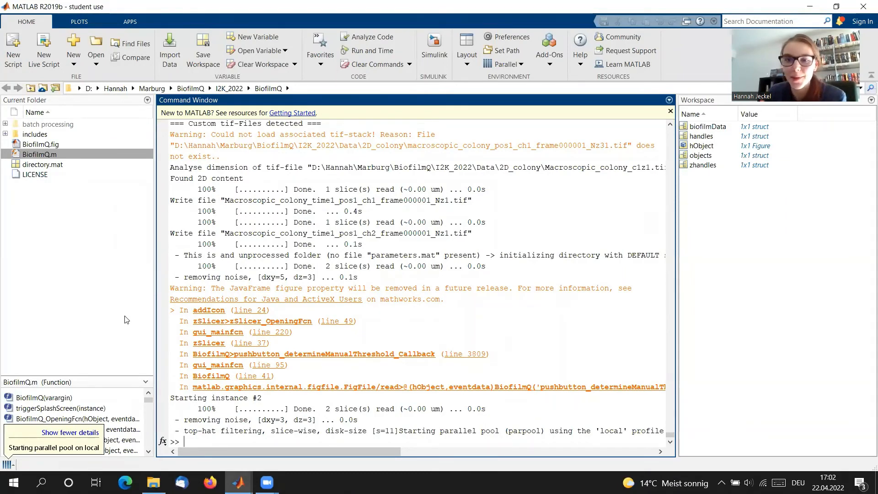
pyautogui.moveTo(238, 483)
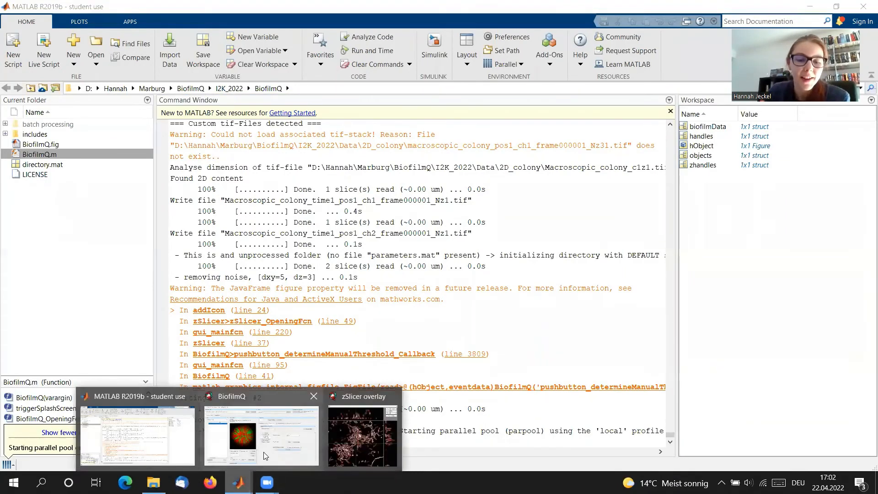
pyautogui.click(264, 452)
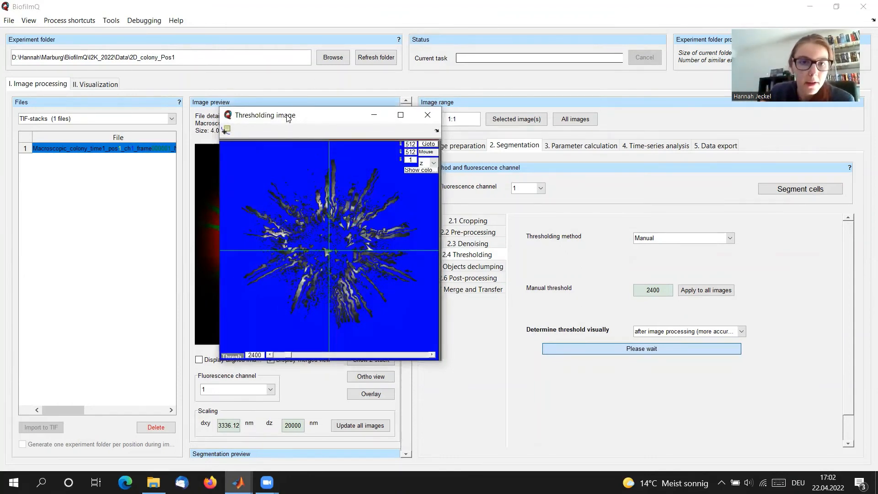
# Enlarge the thresholding image, lower the threshold gradually, raise it back to about 1063, and close the thresholding view
pyautogui.moveTo(287, 118); pyautogui.dragTo(215, 34)
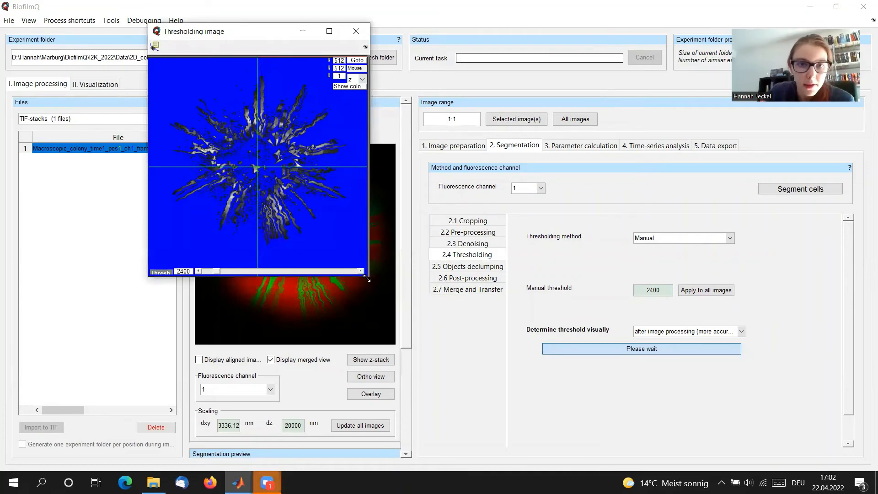
pyautogui.moveTo(366, 278); pyautogui.dragTo(565, 446)
pyautogui.click(240, 437)
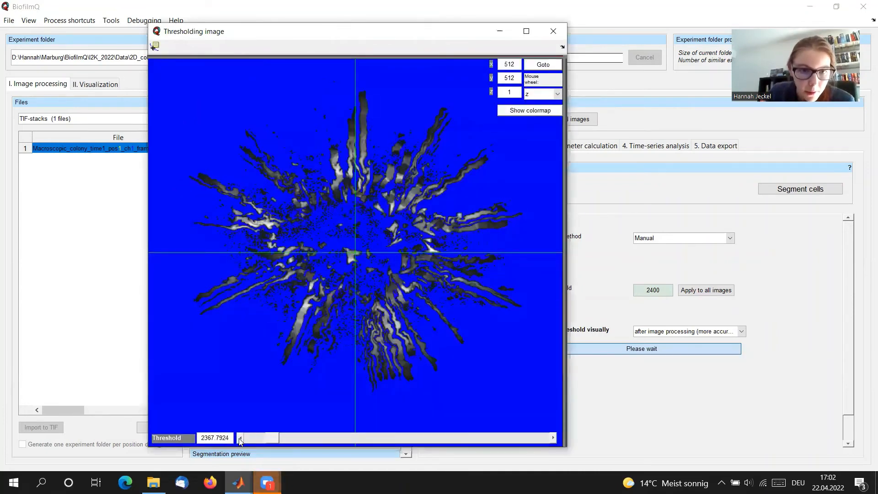
pyautogui.click(241, 437)
pyautogui.click(240, 438)
pyautogui.click(240, 437)
pyautogui.click(240, 438)
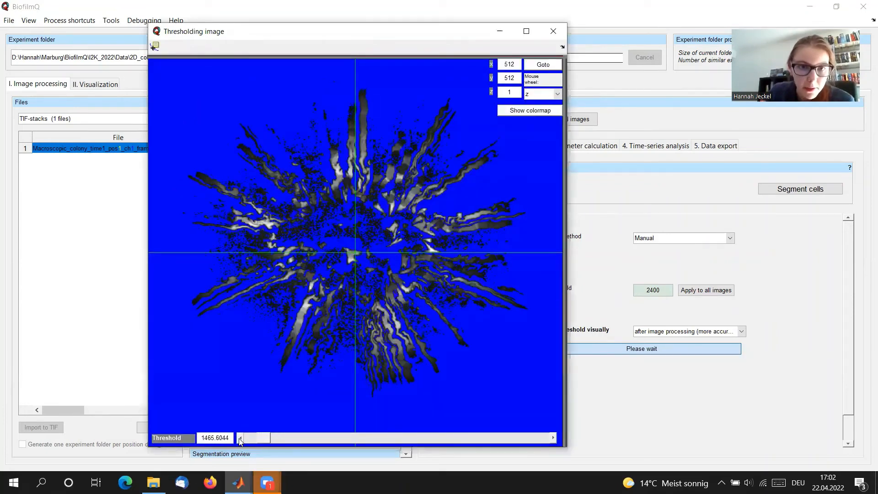
pyautogui.click(240, 437)
pyautogui.click(240, 437)
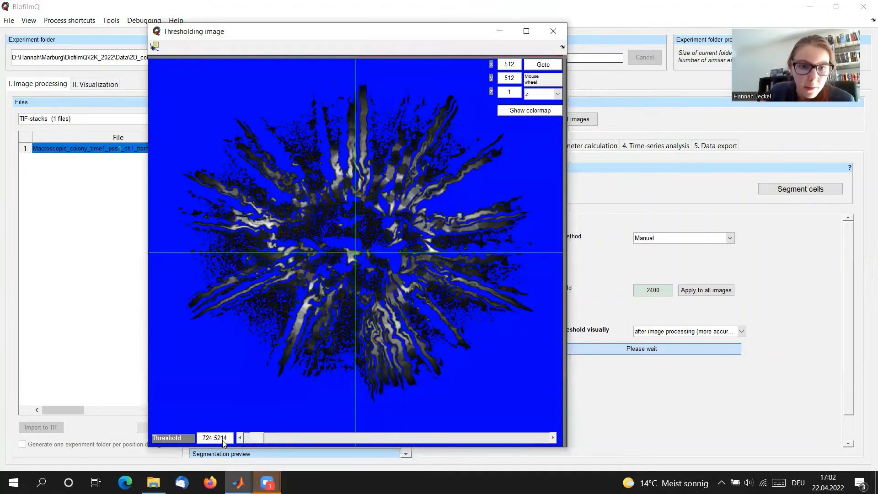
pyautogui.click(553, 438)
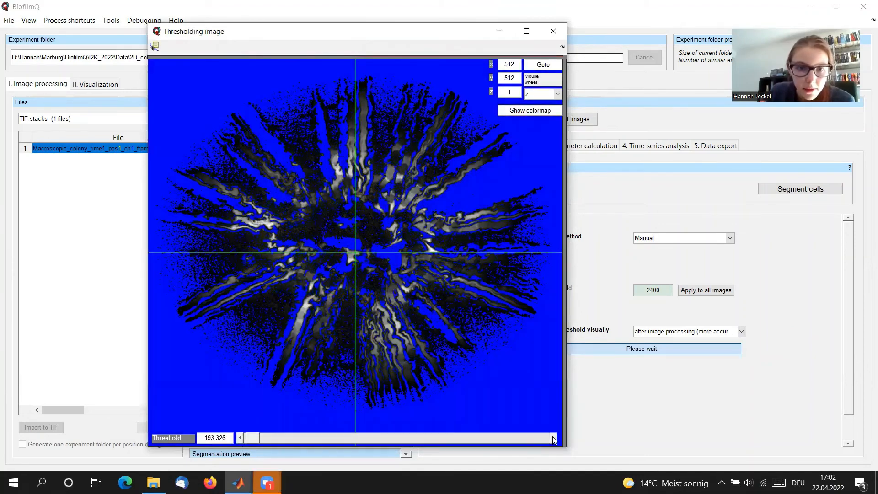
pyautogui.click(553, 438)
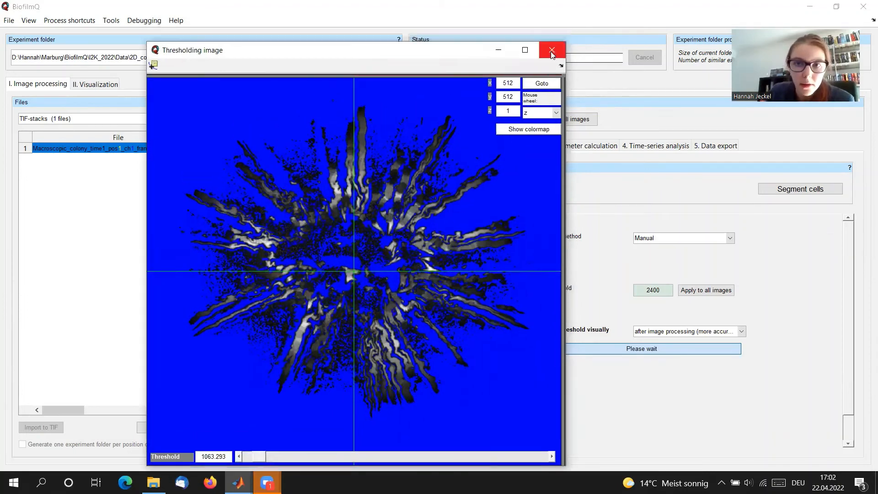
pyautogui.click(553, 31)
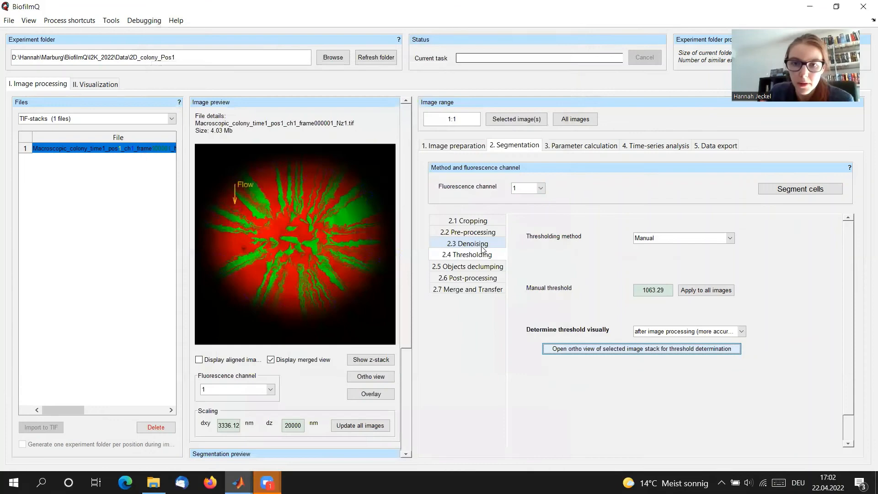
# Disable the Top-Hat filter in the denoising settings and reopen the ortho view of the selected image for threshold determination
pyautogui.click(481, 246)
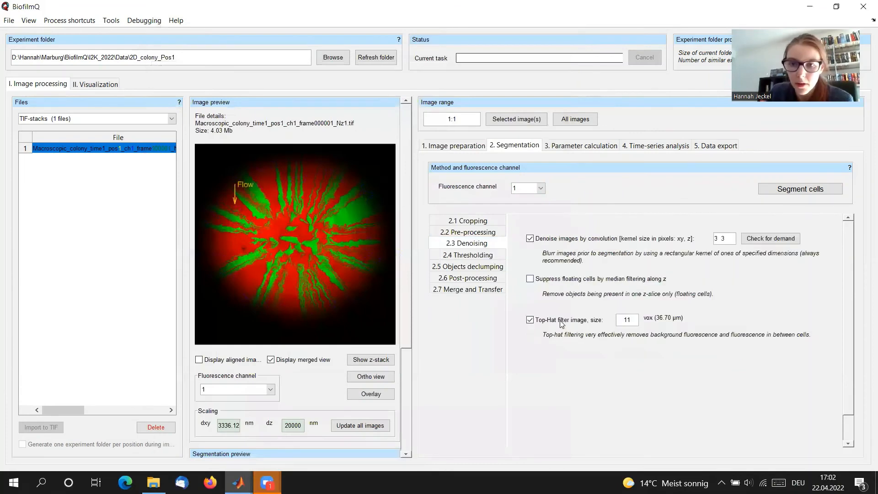
pyautogui.click(482, 258)
pyautogui.click(640, 349)
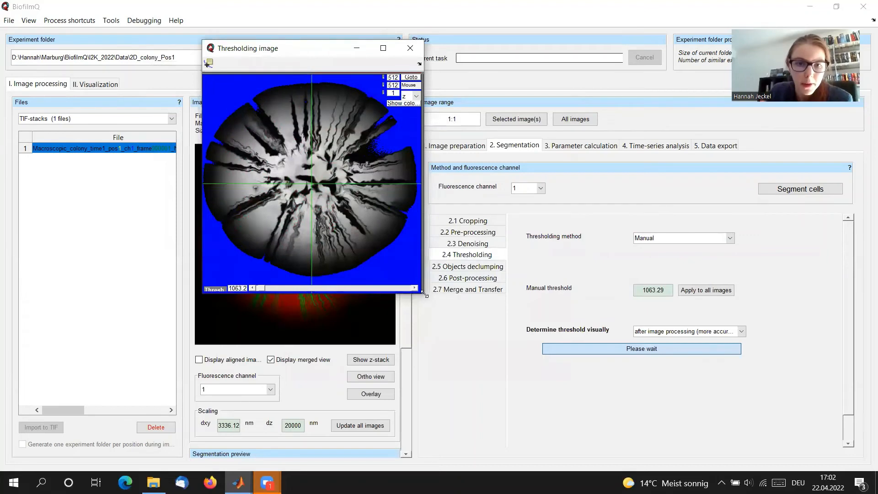
# Enlarge the thresholding image, raise the threshold gradually, set it to 2600, and close the thresholding view
pyautogui.moveTo(425, 295); pyautogui.dragTo(575, 444)
pyautogui.click(565, 438)
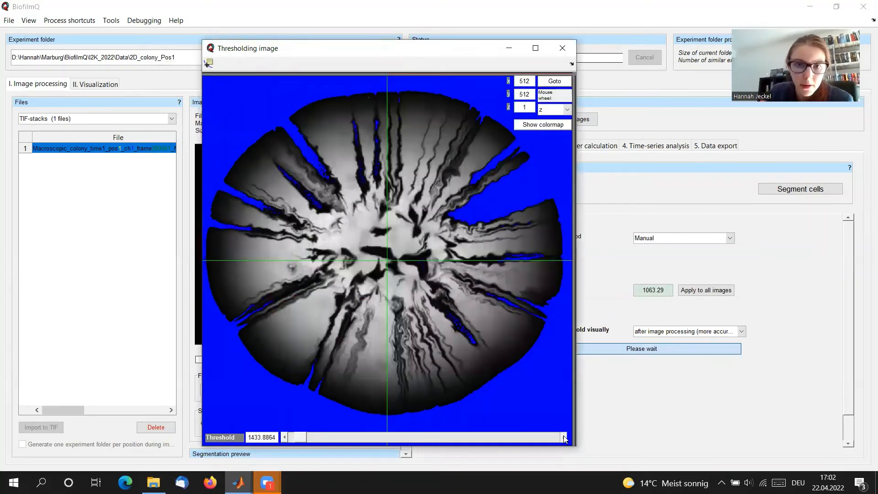
pyautogui.click(565, 438)
pyautogui.click(565, 438)
pyautogui.click(565, 438)
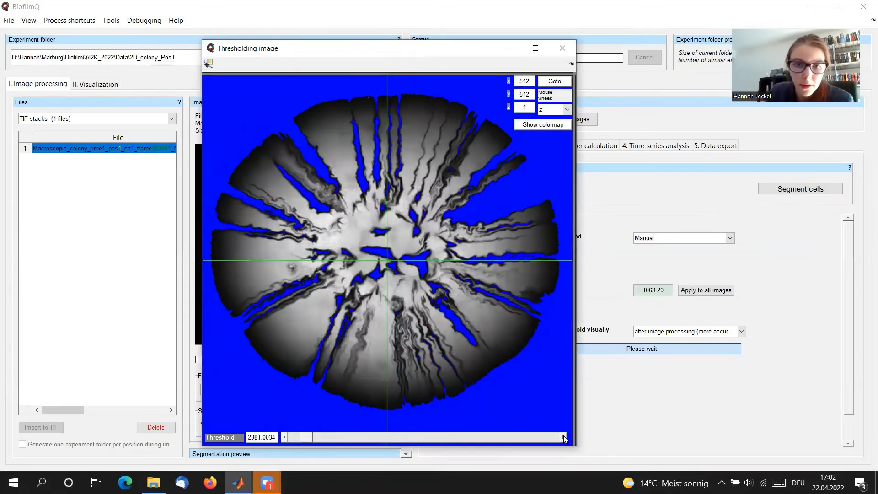
pyautogui.click(565, 438)
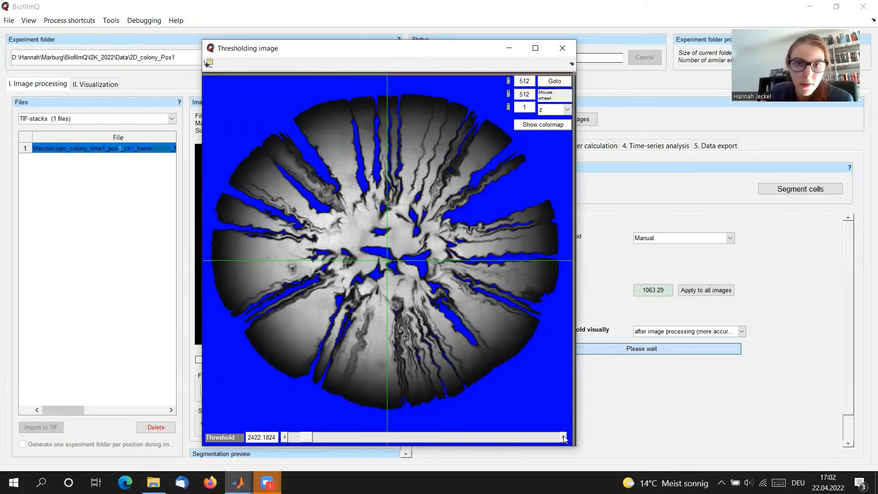
pyautogui.click(566, 438)
pyautogui.click(565, 438)
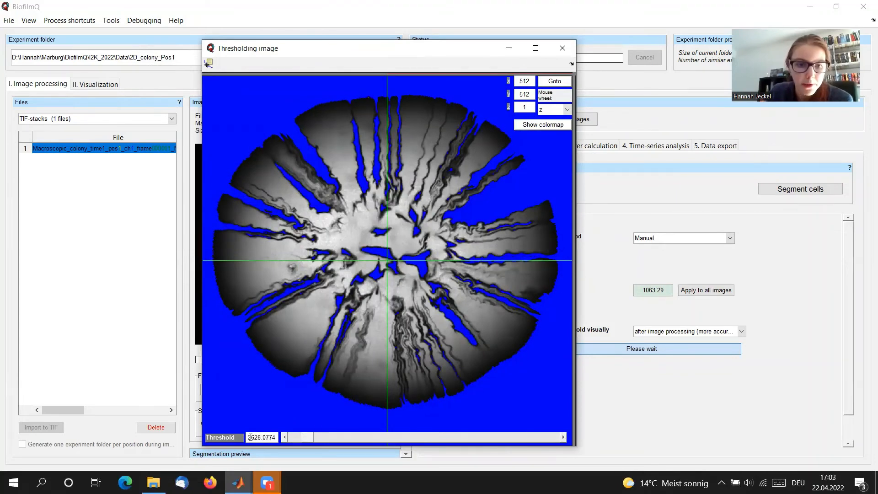
pyautogui.moveTo(254, 438); pyautogui.dragTo(276, 438)
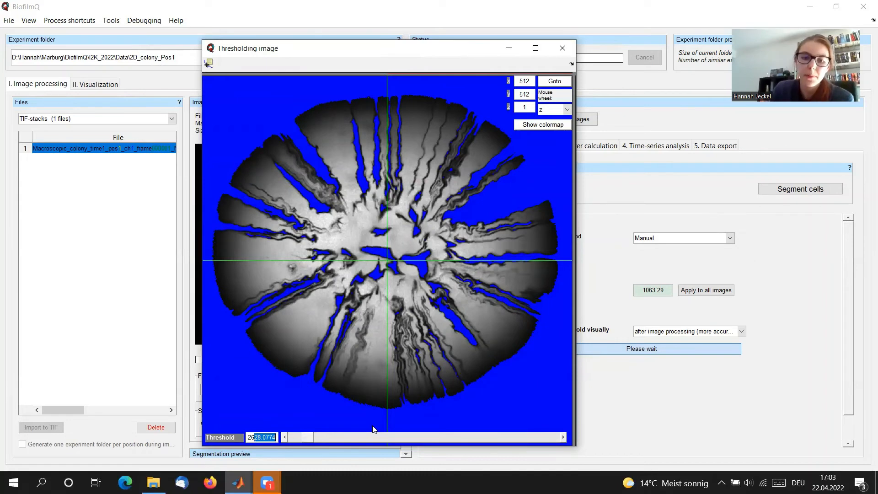
pyautogui.write('00')
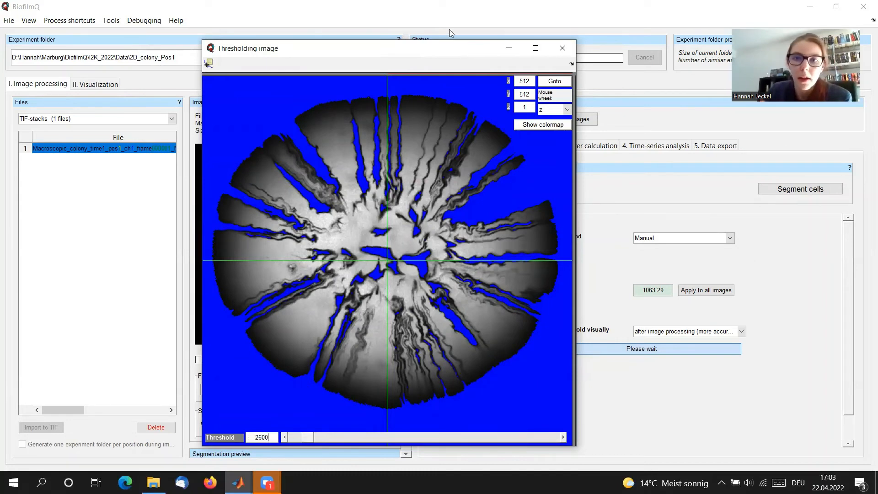
pyautogui.click(562, 50)
# Try a cube side length of 8 vox for objects declumping, and set it to 5 vox instead
pyautogui.click(472, 269)
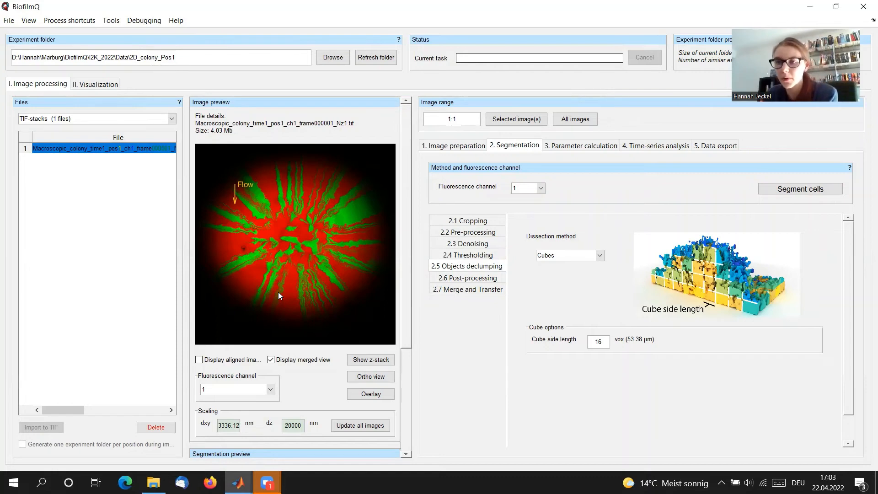
pyautogui.doubleClick(598, 342)
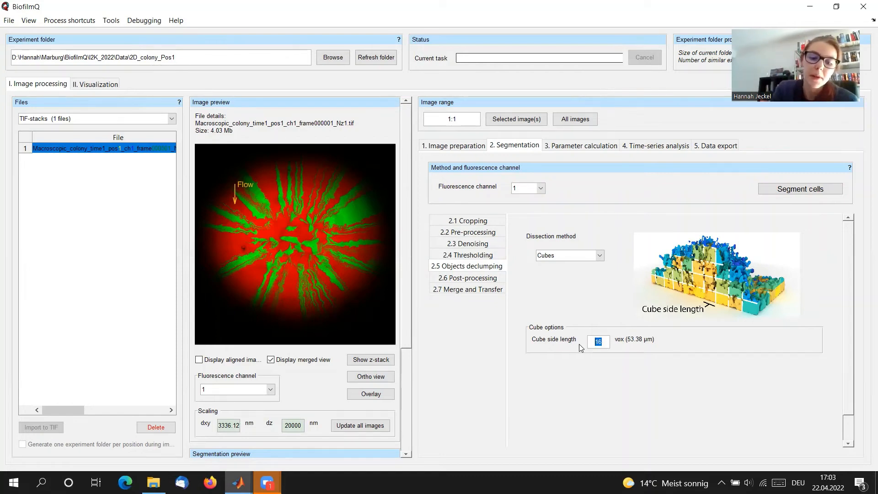
pyautogui.write('8')
pyautogui.press('Return')
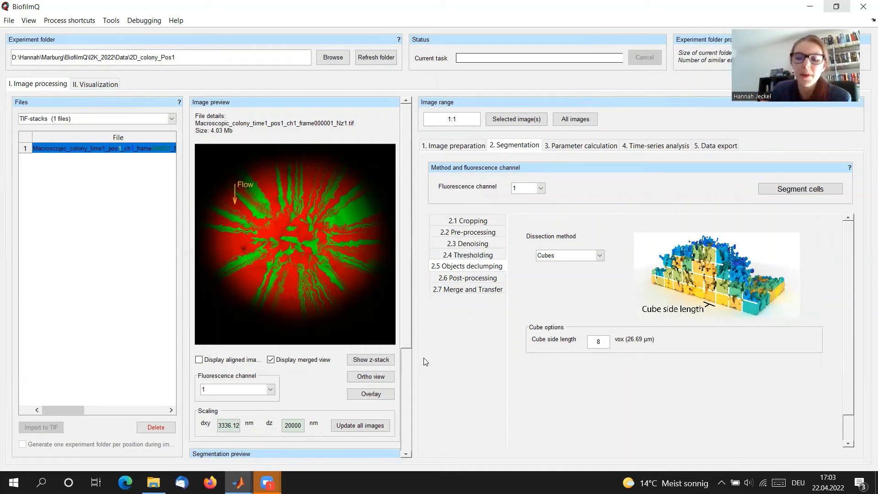
pyautogui.press('BackSpace')
pyautogui.write('5')
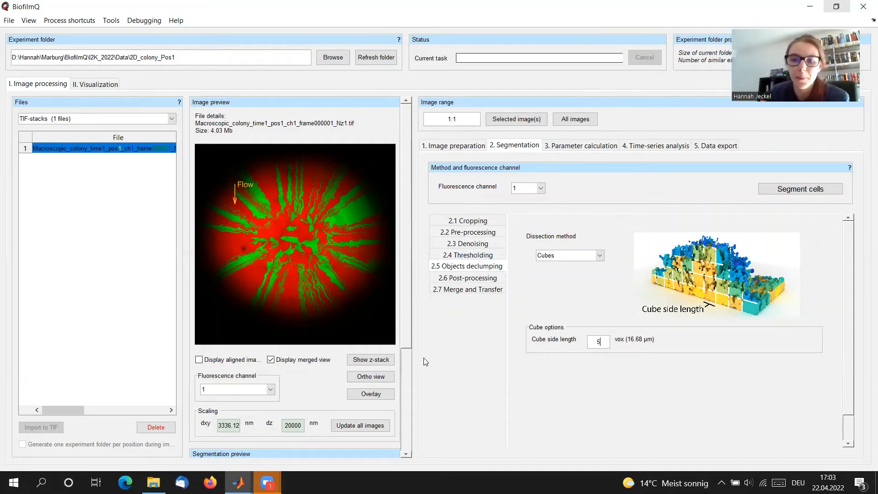
# Set post-processing to remove small voxel clusters of less than 100 vox and segment the cells of fluorescence channel 1
pyautogui.click(488, 280)
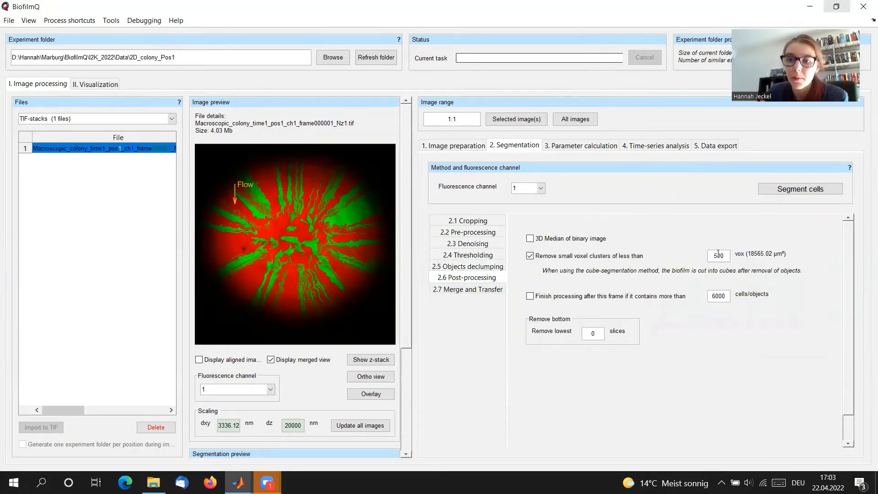
pyautogui.moveTo(719, 255); pyautogui.dragTo(715, 254)
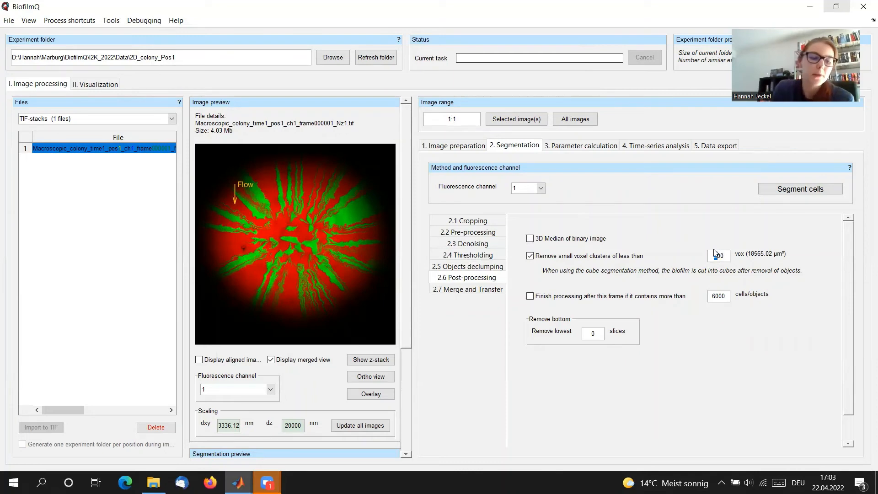
pyautogui.write('1')
pyautogui.press('Return')
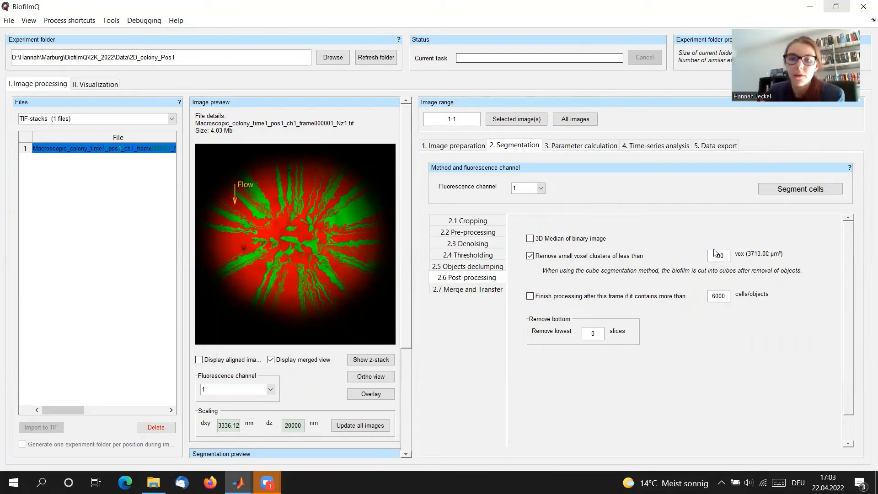
pyautogui.click(795, 189)
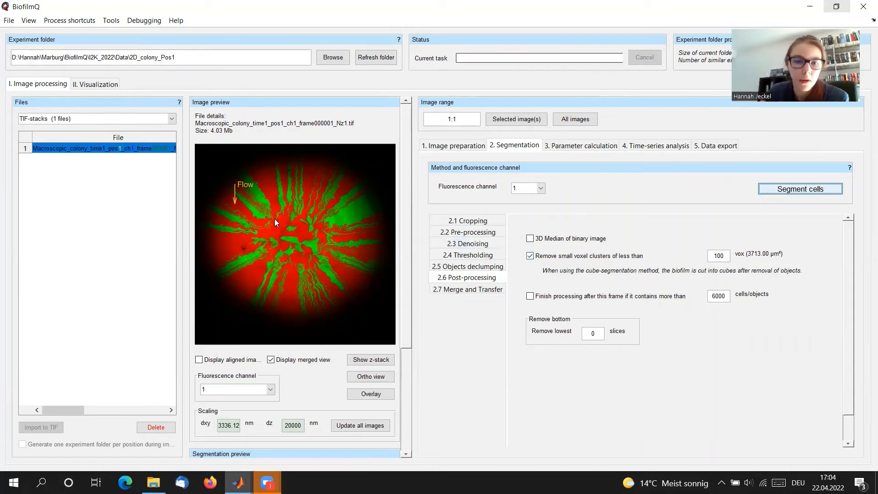
# Switch to fluorescence channel 2, check its denoising settings, and open the ortho view for threshold determination
pyautogui.click(269, 390)
pyautogui.click(215, 406)
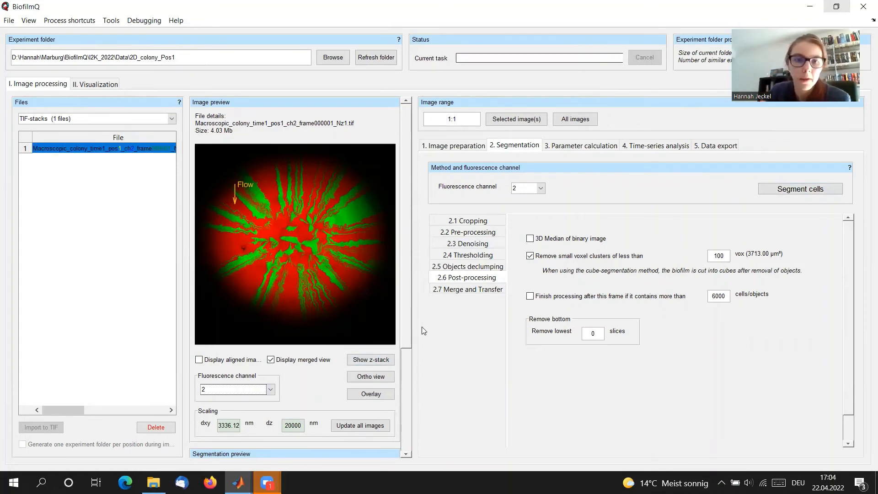
pyautogui.click(491, 247)
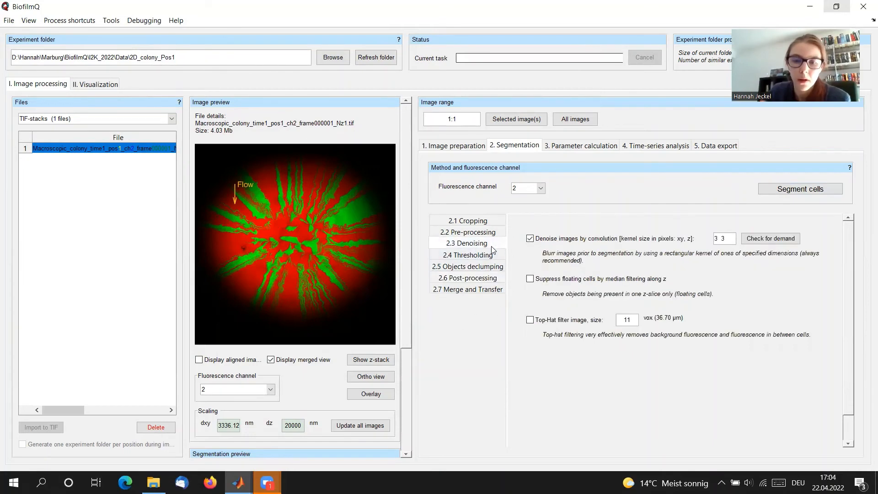
pyautogui.click(490, 255)
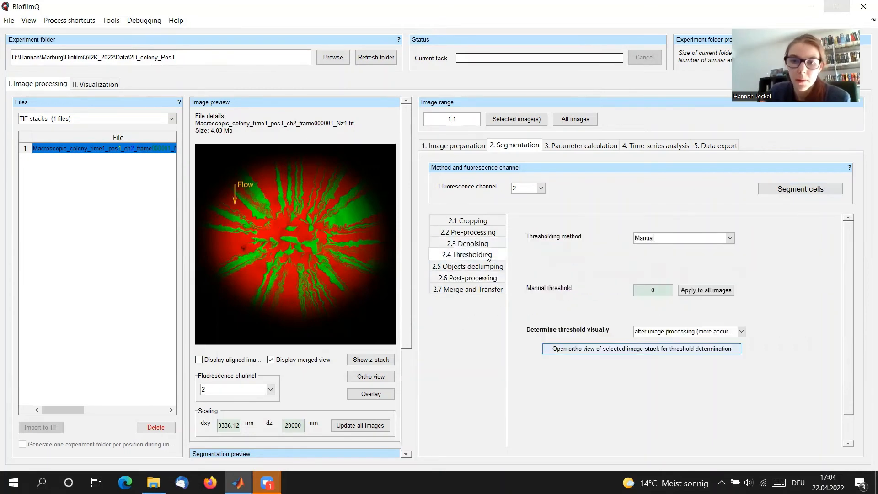
pyautogui.click(667, 352)
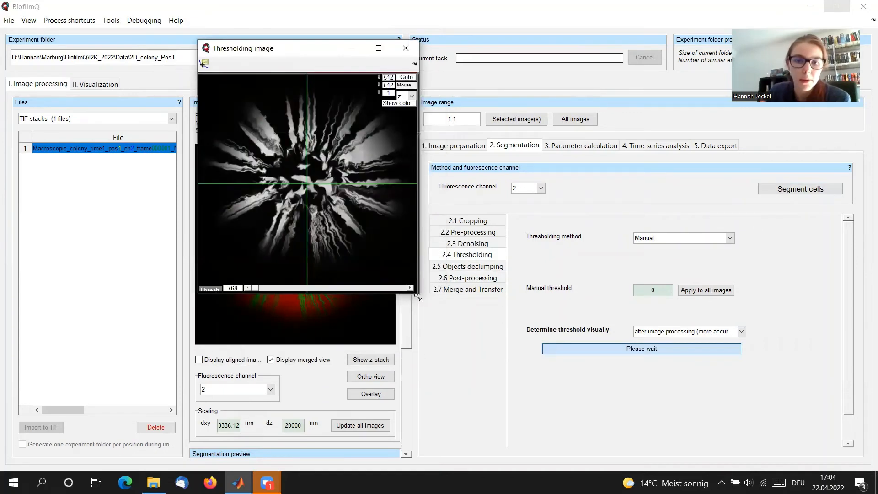
# Raise the channel 2 threshold gradually in the enlarged view, set it to 2800, close the view, and segment the cells
pyautogui.moveTo(418, 297); pyautogui.dragTo(576, 452)
pyautogui.click(566, 443)
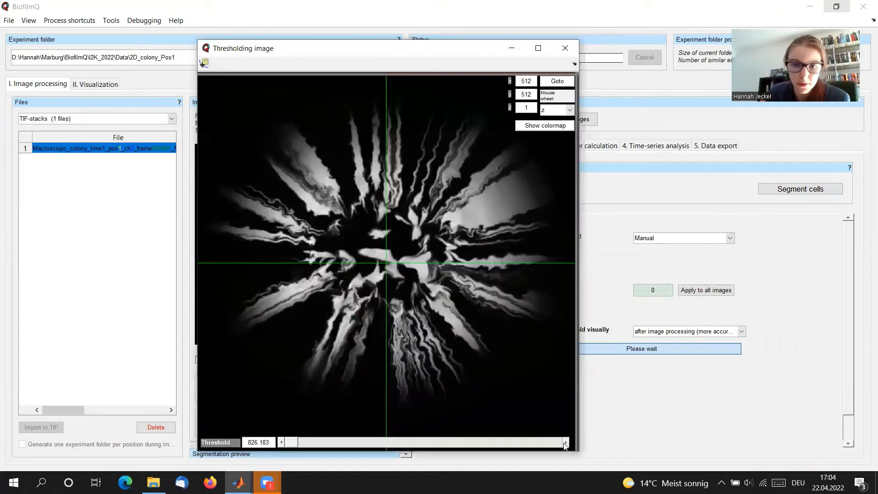
pyautogui.click(566, 442)
pyautogui.click(565, 443)
pyautogui.click(566, 442)
pyautogui.click(565, 442)
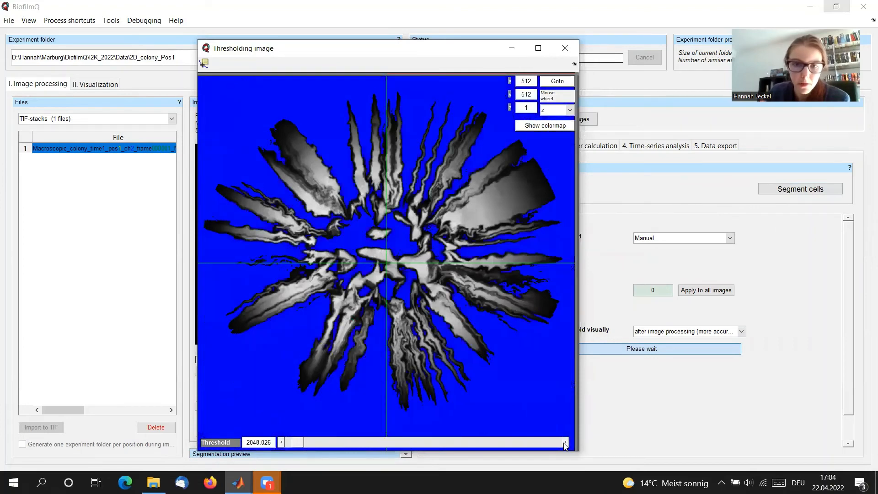
pyautogui.click(565, 442)
pyautogui.click(565, 442)
pyautogui.click(566, 442)
pyautogui.click(566, 442)
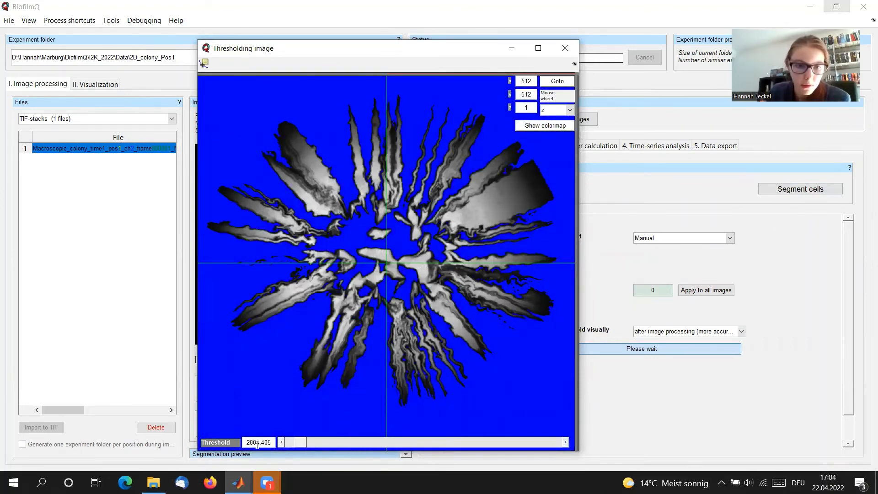
pyautogui.moveTo(254, 442); pyautogui.dragTo(348, 438)
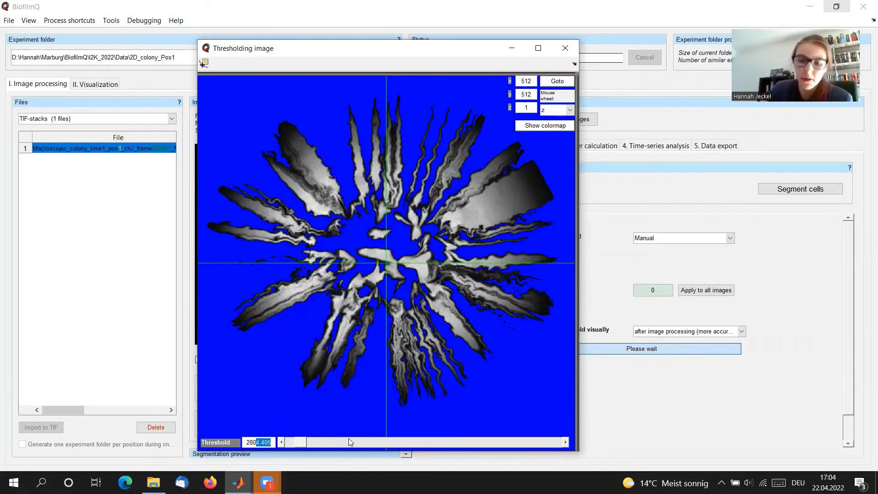
pyautogui.write('00')
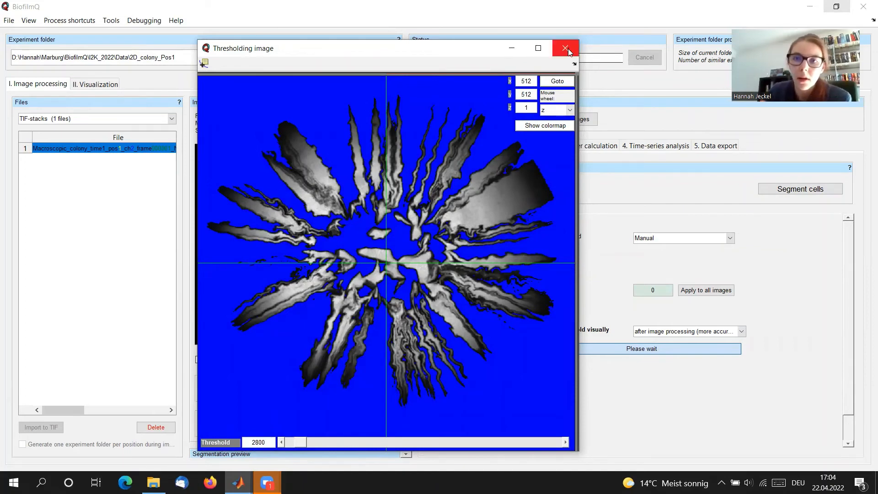
pyautogui.click(567, 49)
pyautogui.click(795, 187)
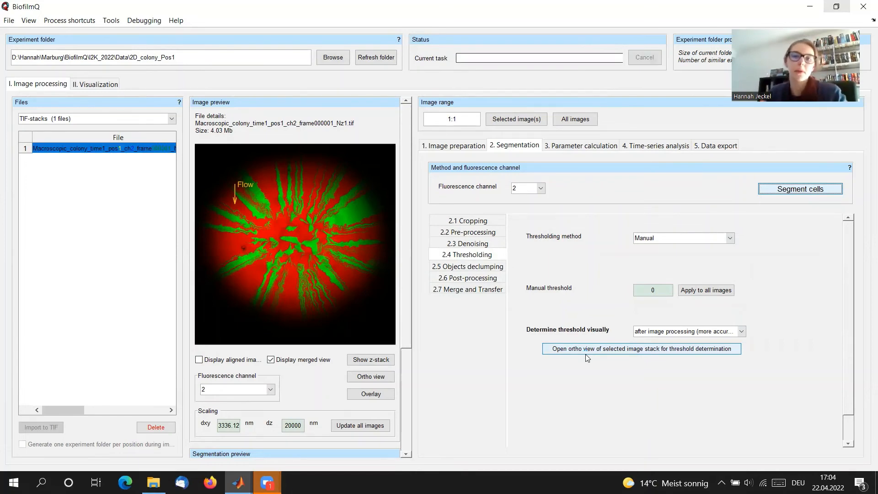
# Merge the segmentation of channel 2 into channel 1 to calculate relative biomass abundance, and confirm the merge
pyautogui.click(481, 290)
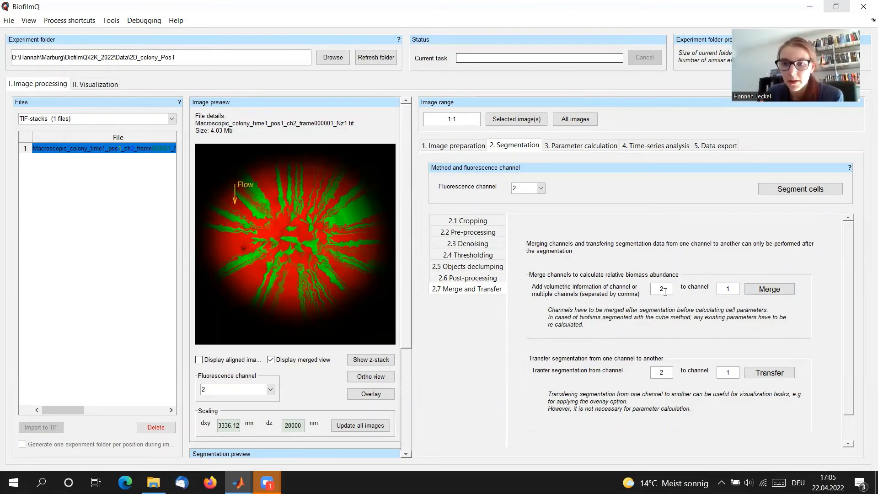
pyautogui.doubleClick(670, 291)
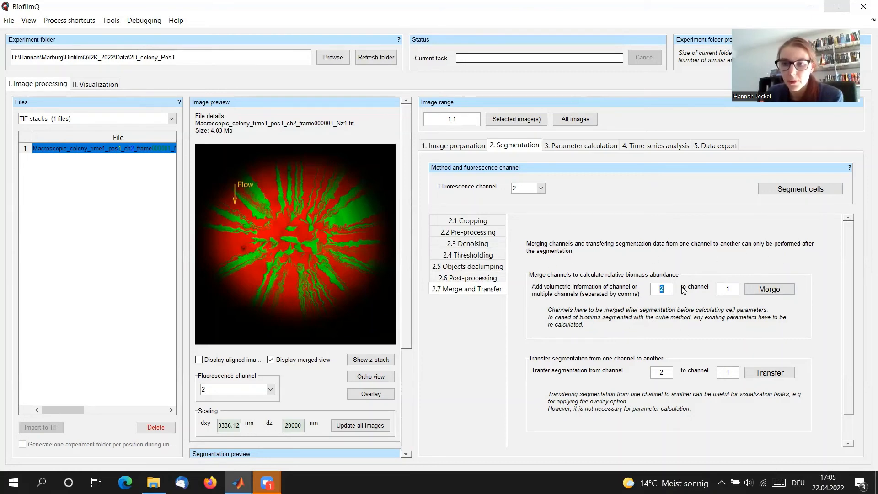
pyautogui.click(774, 292)
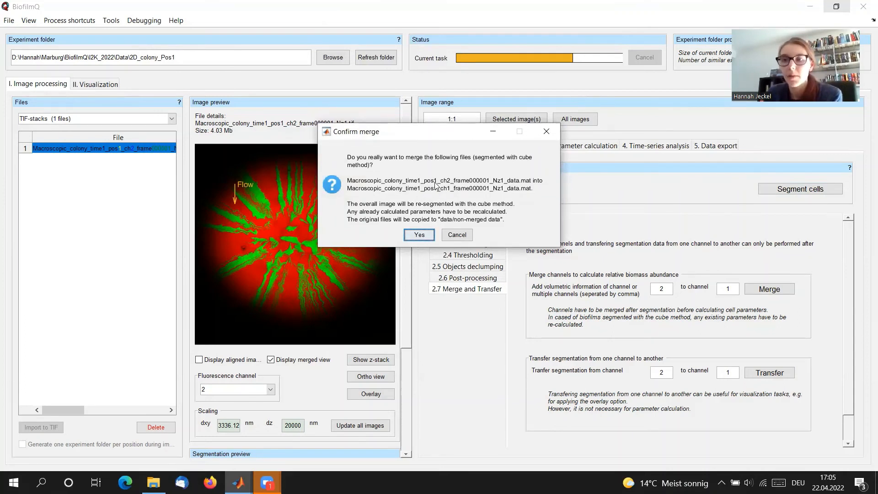
pyautogui.click(419, 234)
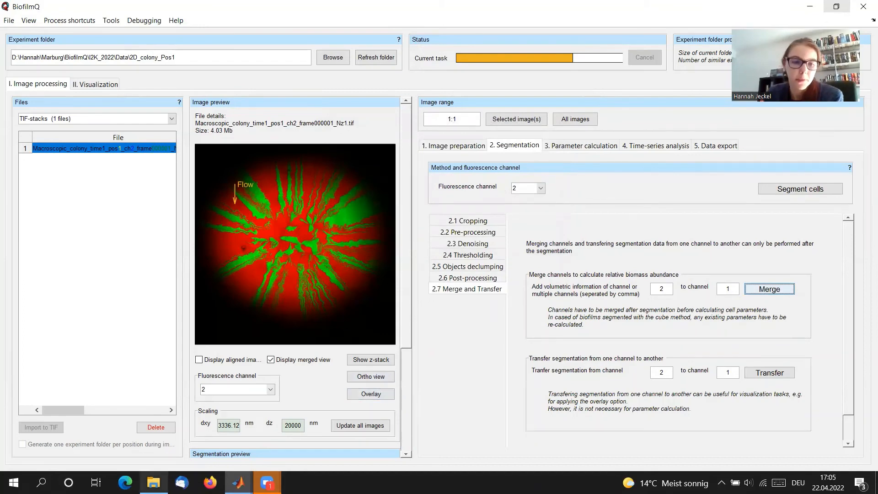
# Switch to File Explorer and inspect the 2D_colony_Pos1 data folder and its non-merged data subfolder for the original and merged files
pyautogui.click(154, 482)
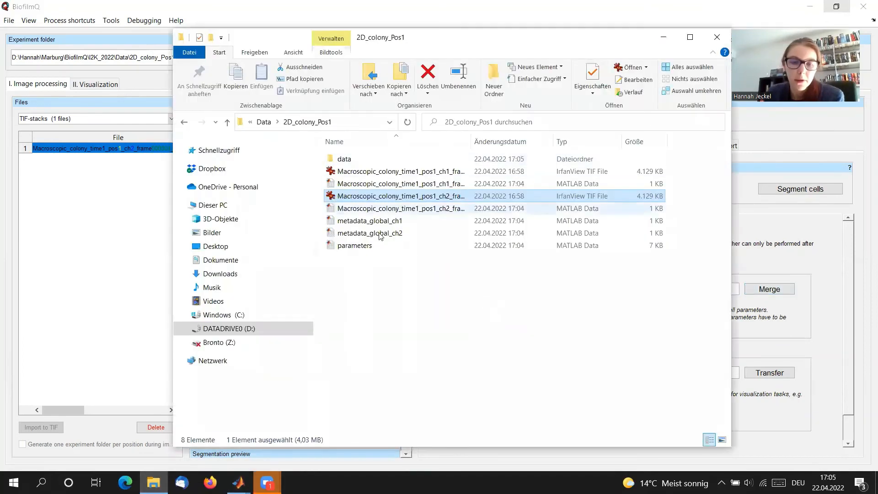
pyautogui.click(366, 162)
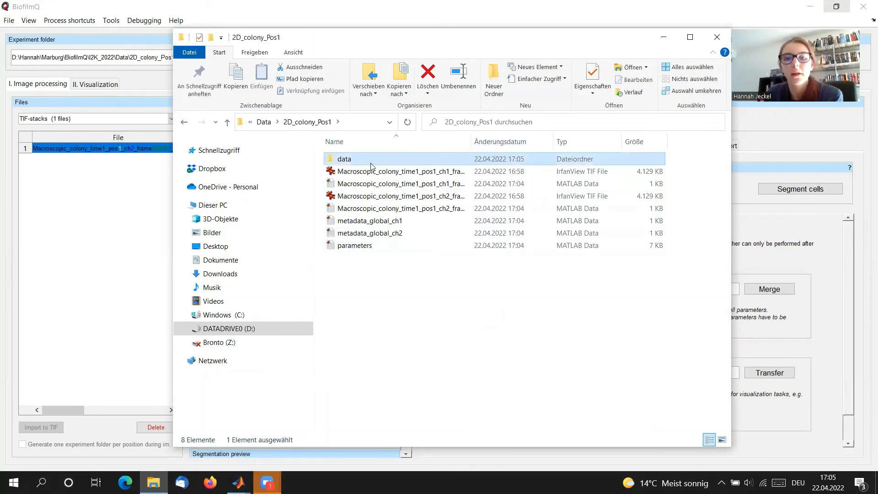
pyautogui.doubleClick(505, 160)
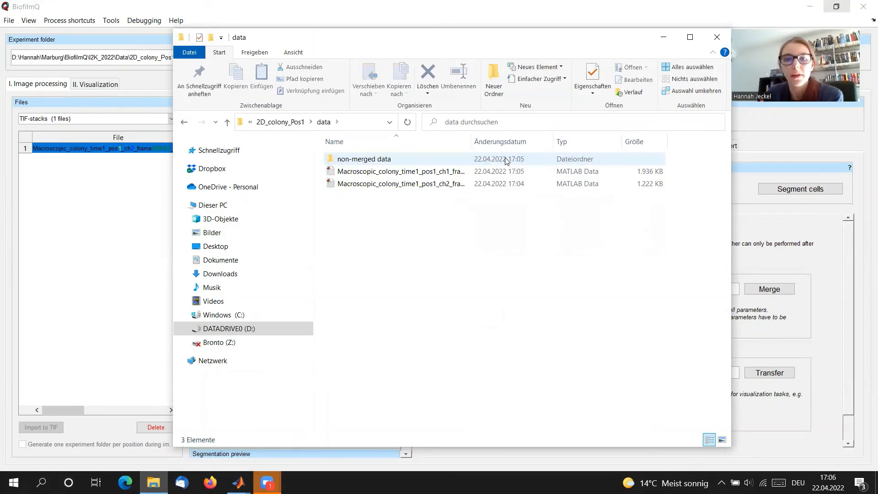
pyautogui.doubleClick(366, 159)
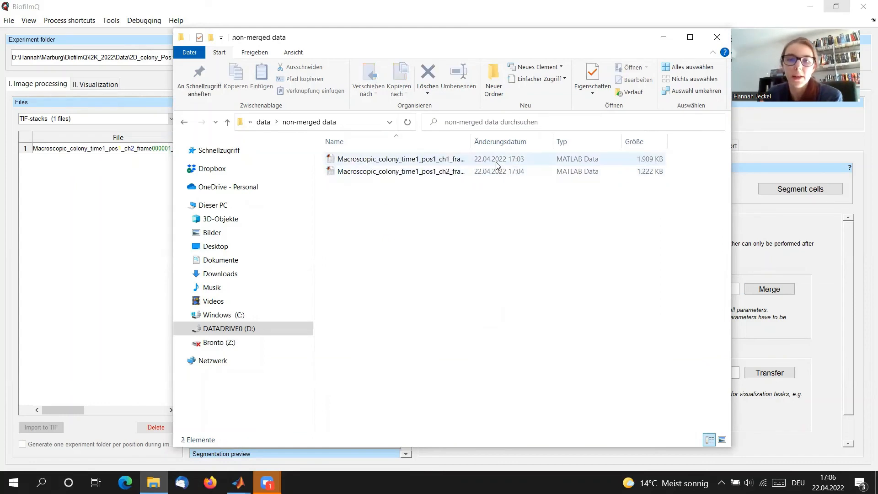
pyautogui.moveTo(472, 141); pyautogui.dragTo(551, 141)
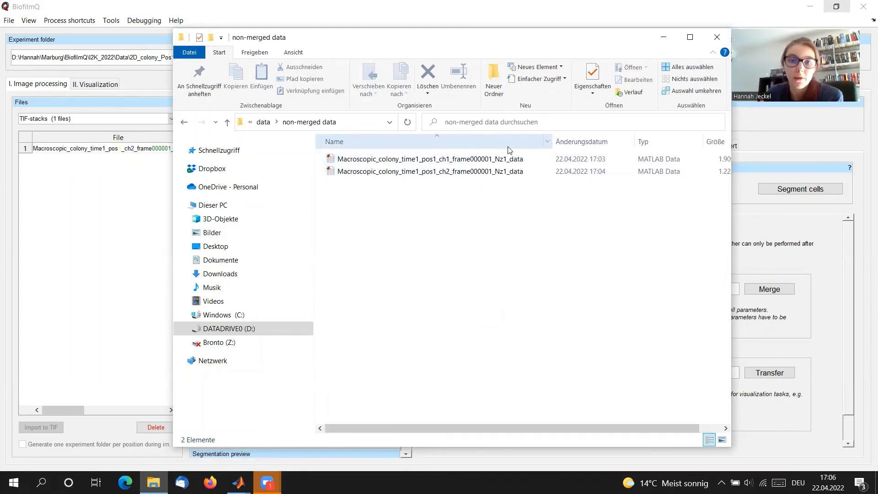
pyautogui.click(263, 122)
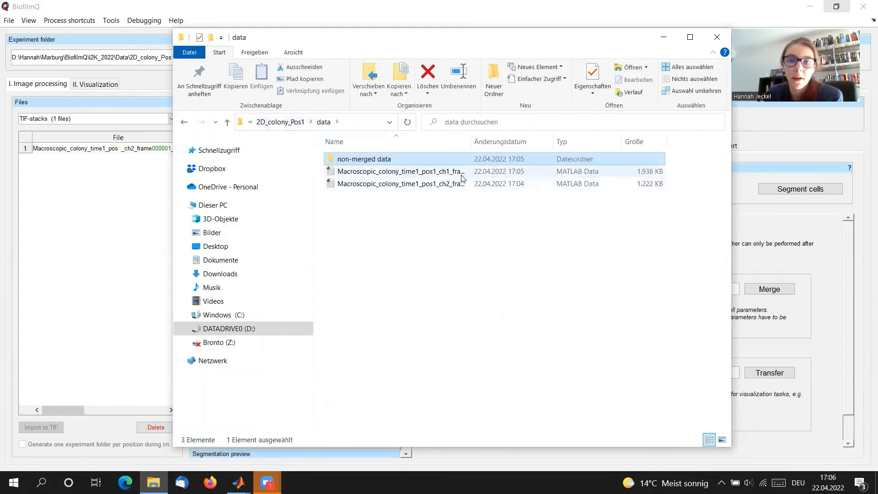
pyautogui.click(521, 172)
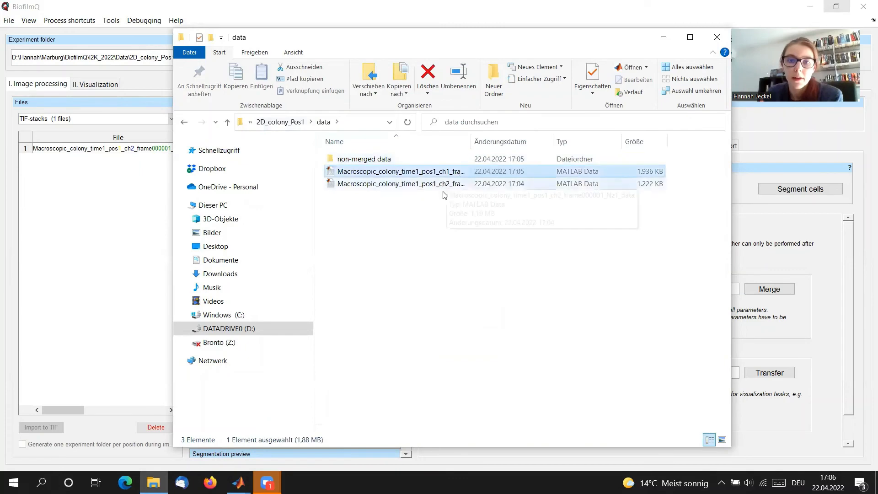
# Switch back to BiofilmQ and set the image preview's fluorescence channel to 1
pyautogui.click(109, 216)
pyautogui.click(270, 390)
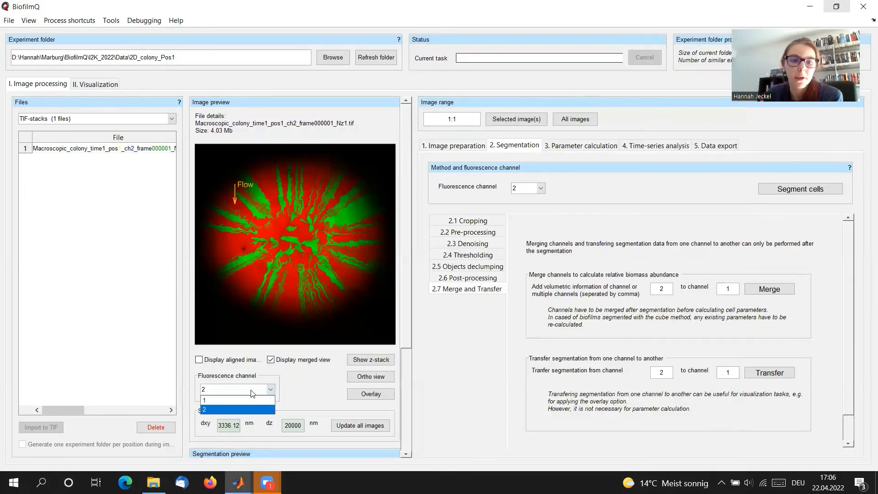
pyautogui.click(217, 399)
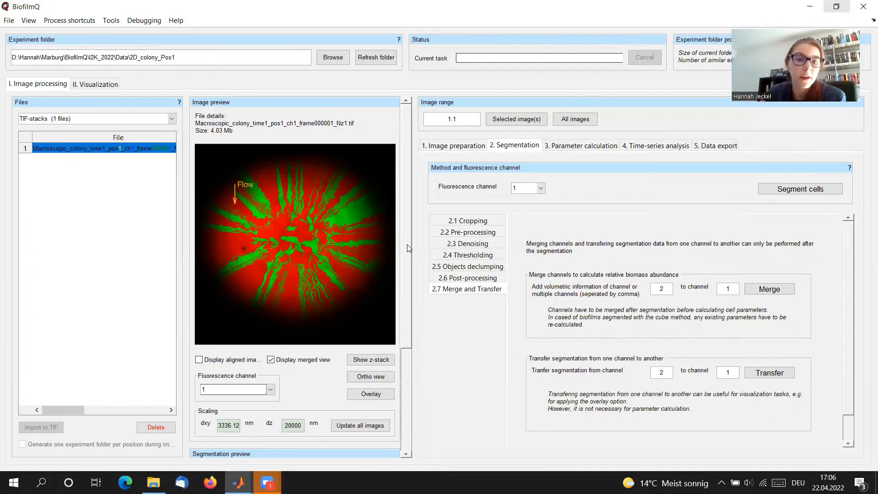
# View the Shape_Volume parameter of the merged segmentation in the ortho view, and close the view
pyautogui.moveTo(407, 244); pyautogui.dragTo(411, 348)
pyautogui.click(270, 321)
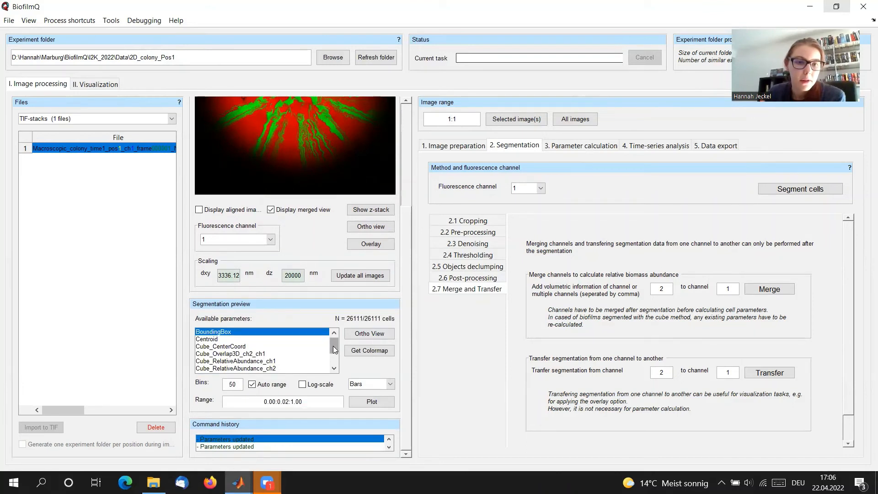
pyautogui.moveTo(332, 346); pyautogui.dragTo(335, 357)
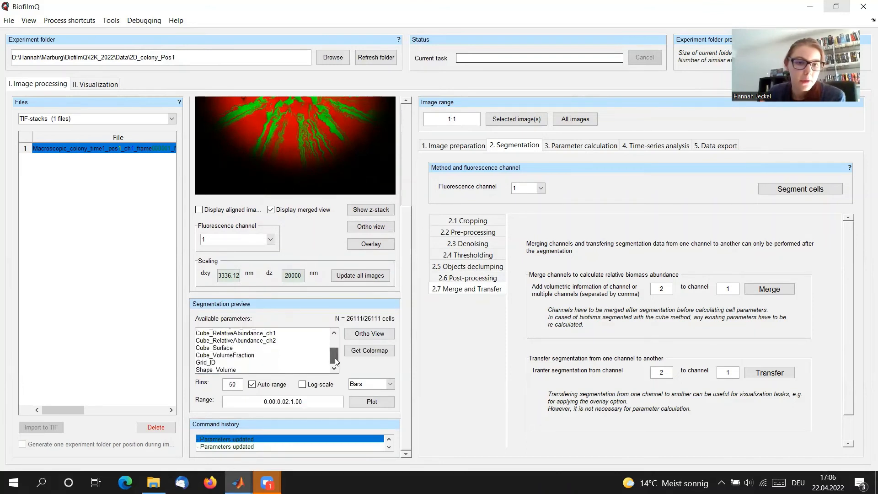
pyautogui.click(217, 369)
pyautogui.click(369, 333)
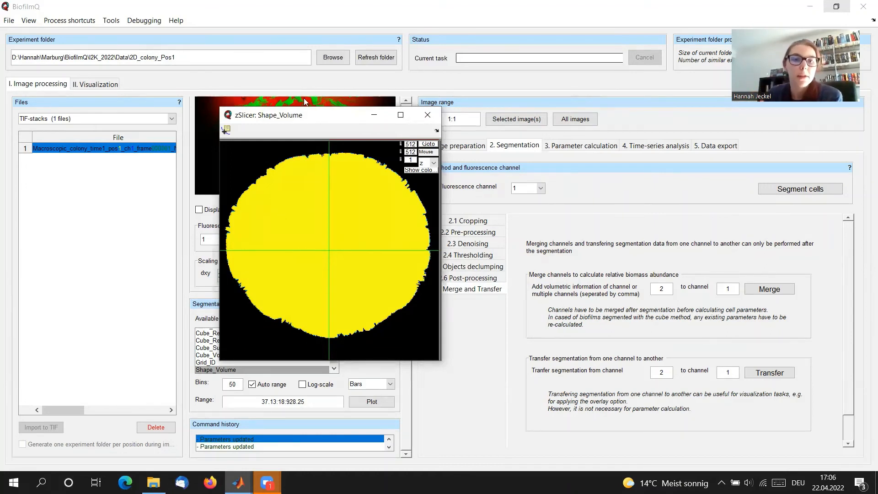
pyautogui.moveTo(304, 120); pyautogui.dragTo(506, 118)
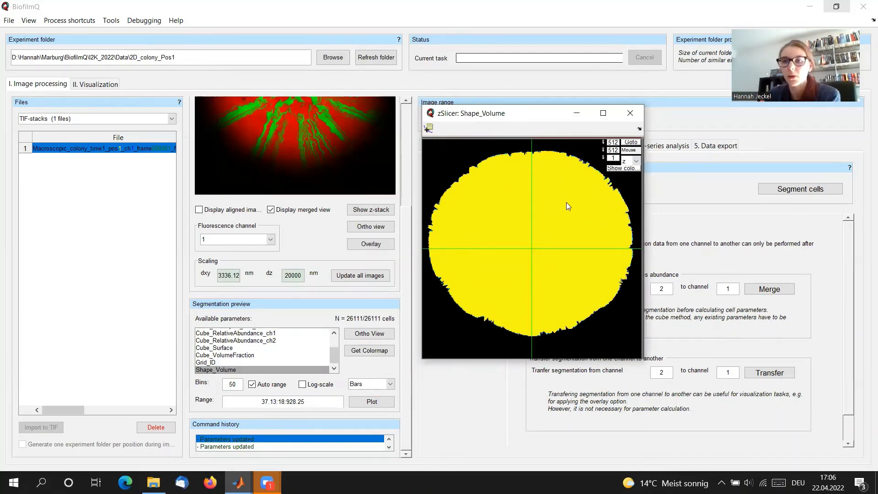
pyautogui.click(630, 113)
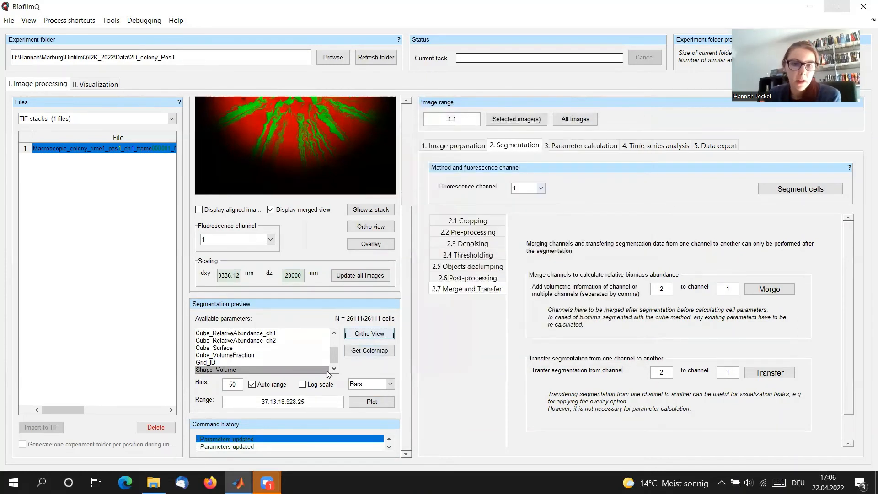
# Review the available merge parameters Cube_Overlap3D_ch2_ch1, Cube_RelativeAbundance_ch1 and Cube_RelativeAbundance_ch2 in the segmentation preview
pyautogui.scroll(2, 333, 358)
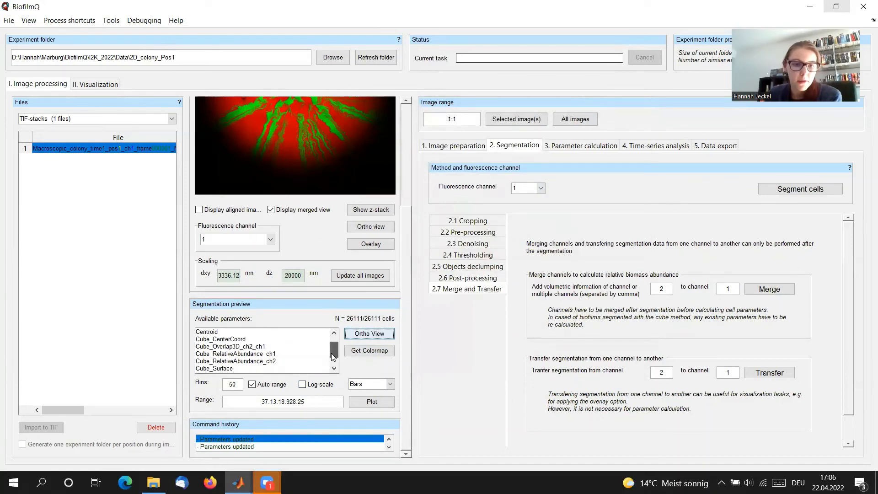
pyautogui.click(251, 346)
pyautogui.click(248, 354)
pyautogui.click(242, 361)
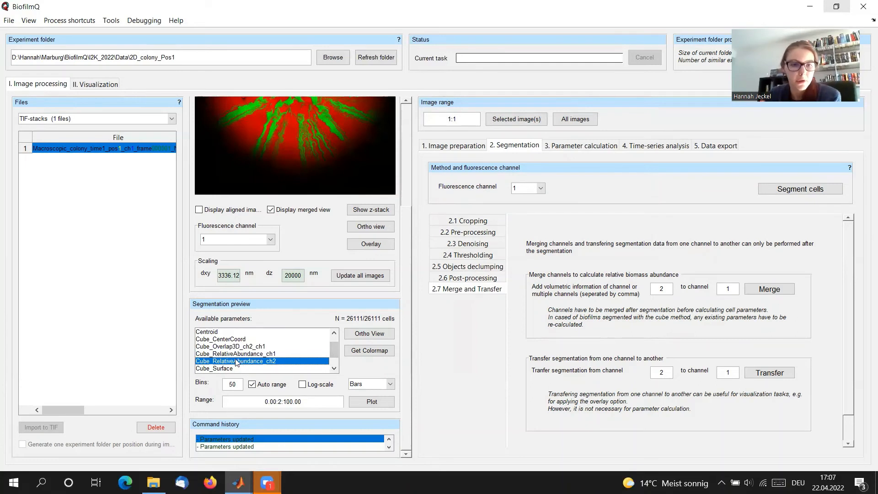
pyautogui.click(235, 354)
pyautogui.click(210, 348)
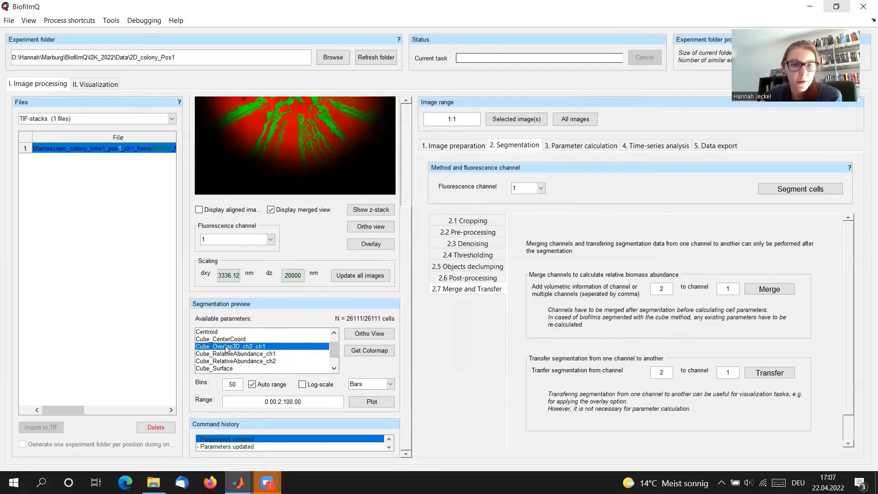
pyautogui.click(280, 354)
pyautogui.click(271, 362)
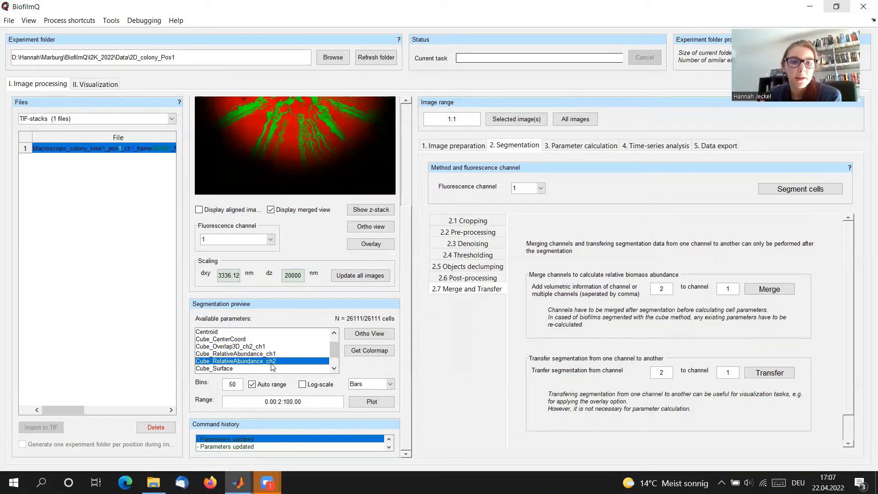
# Open an enlarged ortho view of Cube_Overlap3D_ch2_ch1, compare it with the merged image preview, and close the view
pyautogui.click(228, 346)
pyautogui.click(368, 334)
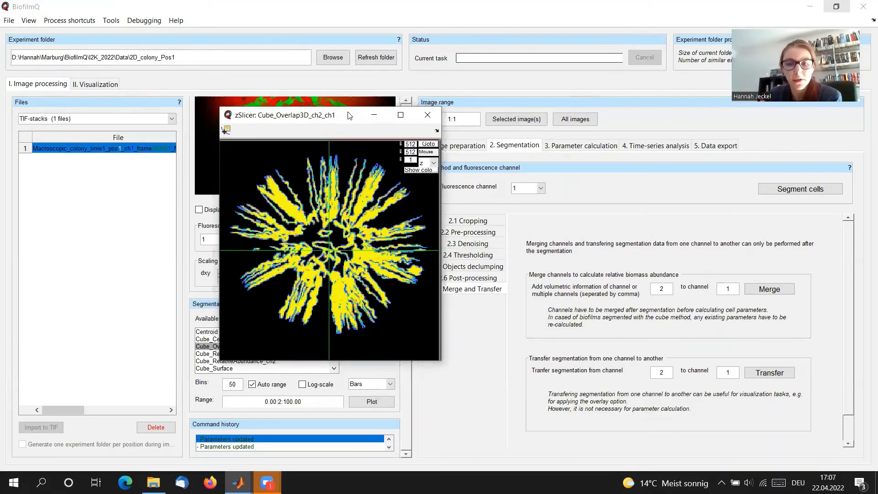
pyautogui.moveTo(337, 117); pyautogui.dragTo(513, 50)
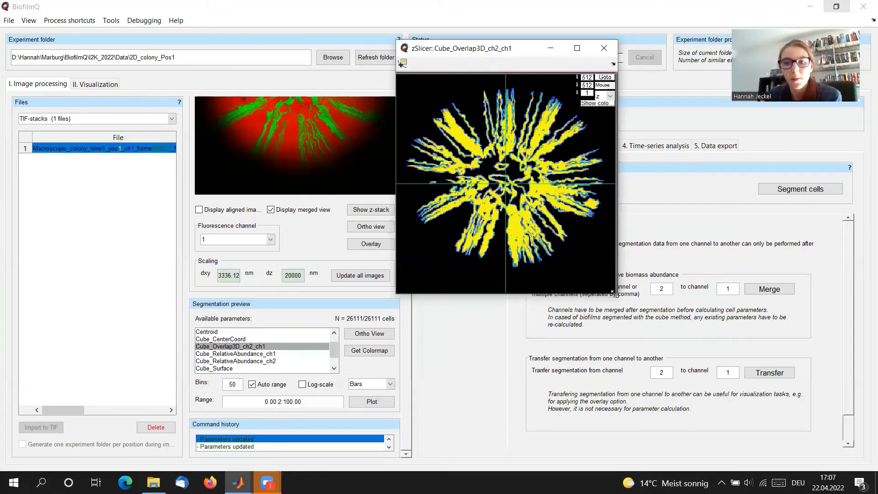
pyautogui.moveTo(613, 294); pyautogui.dragTo(821, 459)
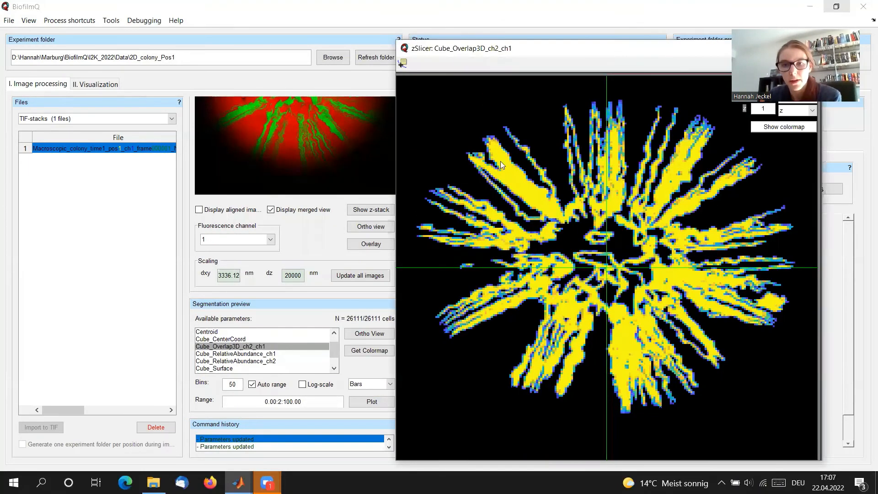
pyautogui.scroll(3, 279, 170)
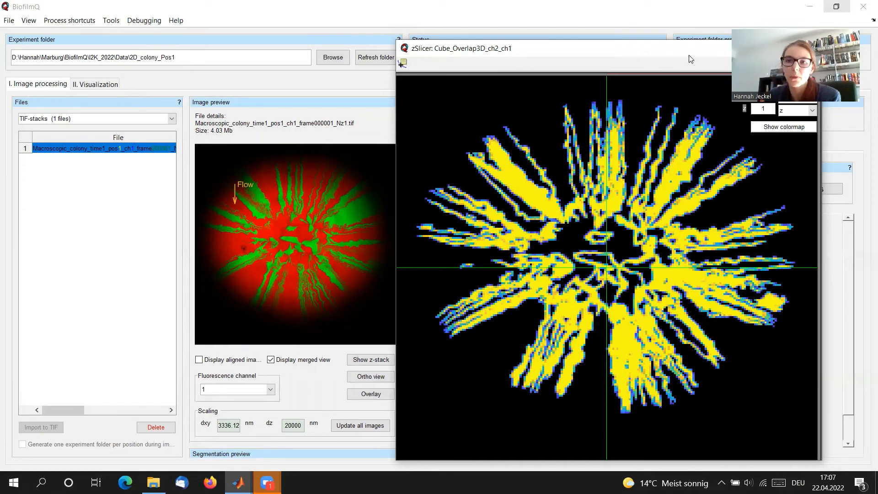
pyautogui.moveTo(684, 48); pyautogui.dragTo(534, 44)
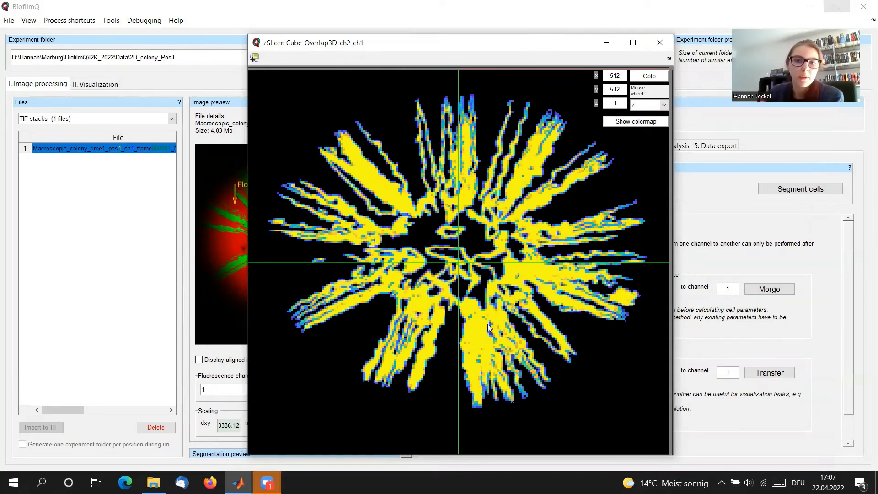
pyautogui.click(669, 45)
# Open the ortho view of Cube_RelativeAbundance_ch1 and move it clear of the parameter list
pyautogui.scroll(-3, 407, 336)
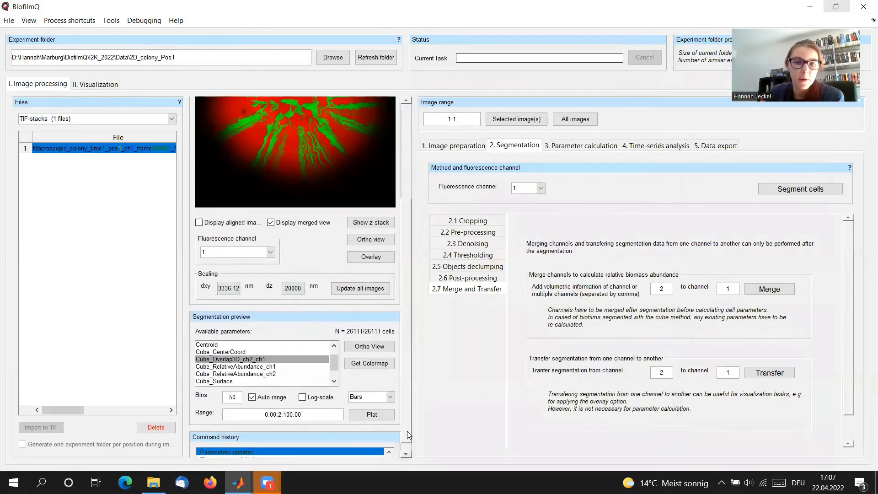
pyautogui.click(371, 334)
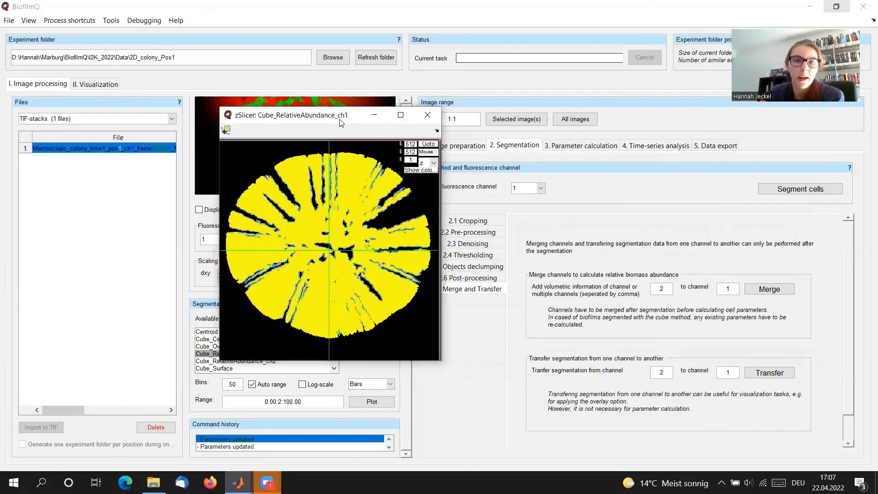
pyautogui.moveTo(334, 120); pyautogui.dragTo(124, 79)
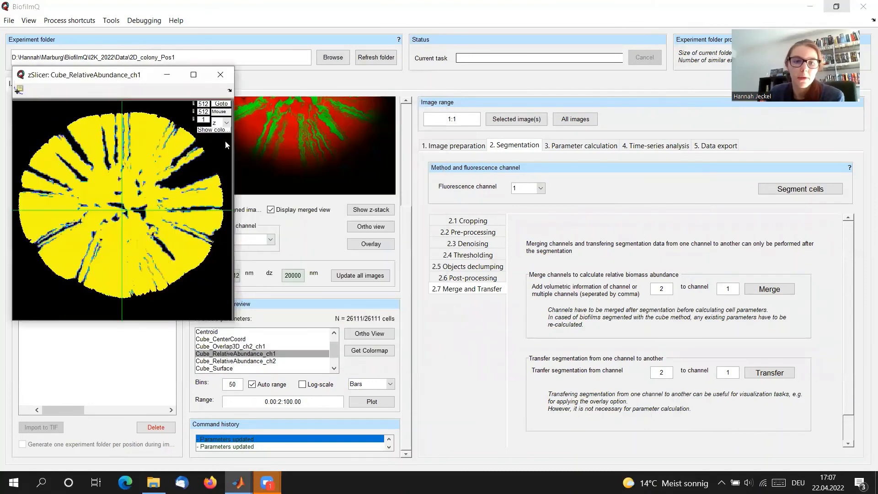
# Open the ortho view of Cube_RelativeAbundance_ch2, compare it side by side with the channel 1 view, and enlarge the channel 2 view
pyautogui.click(273, 360)
pyautogui.click(369, 334)
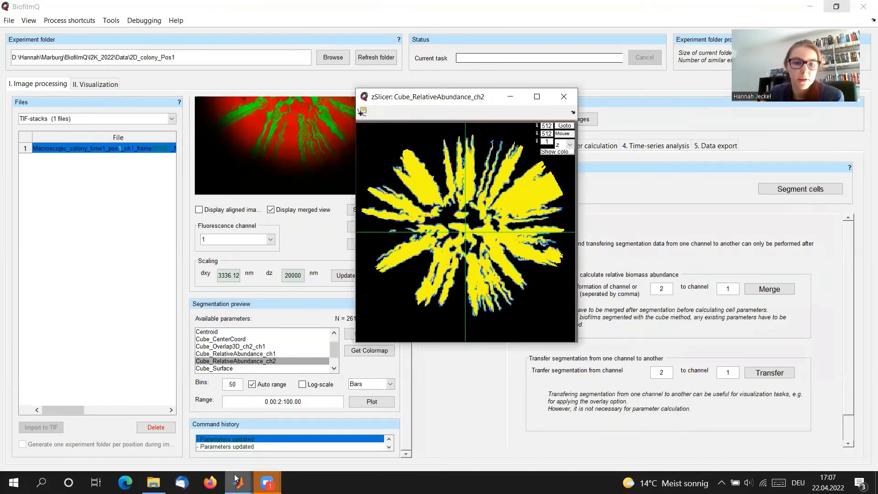
pyautogui.moveTo(238, 483)
pyautogui.click(346, 457)
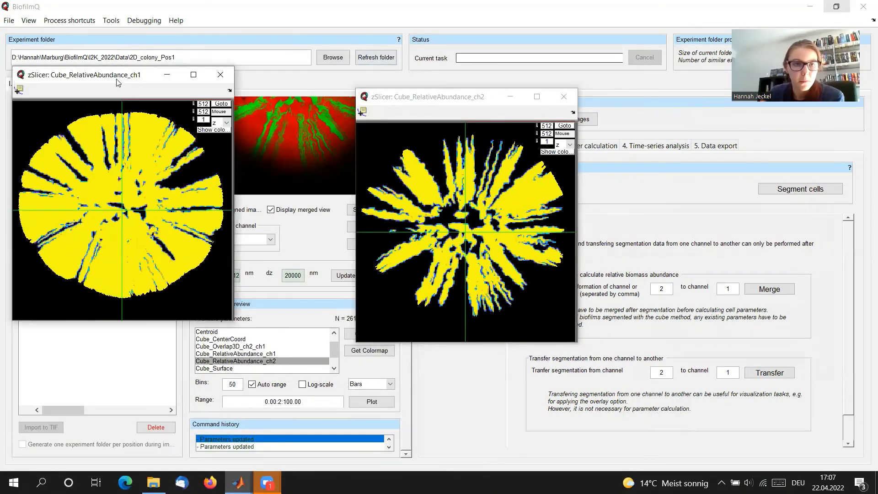
pyautogui.moveTo(132, 79); pyautogui.dragTo(250, 101)
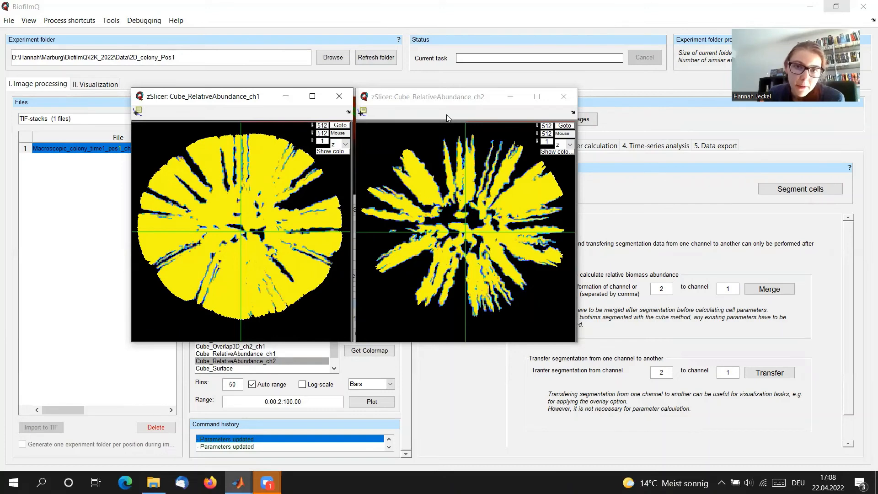
pyautogui.moveTo(435, 97); pyautogui.dragTo(259, 32)
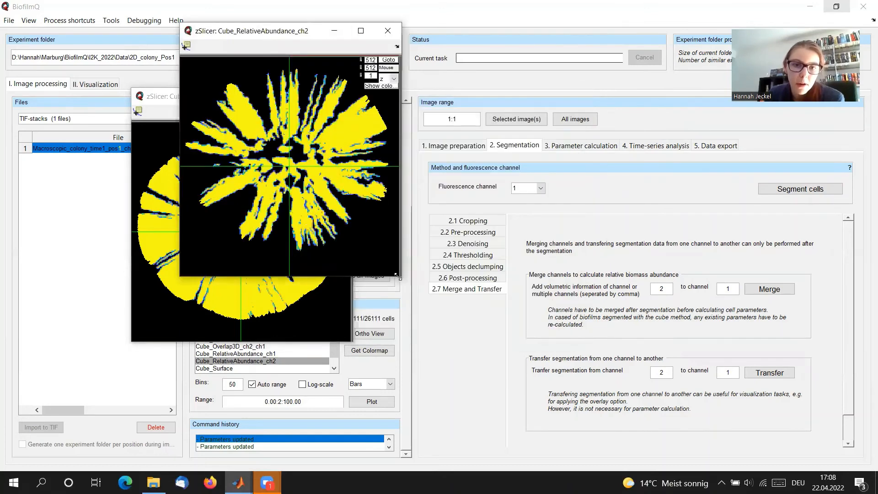
pyautogui.moveTo(396, 275); pyautogui.dragTo(630, 467)
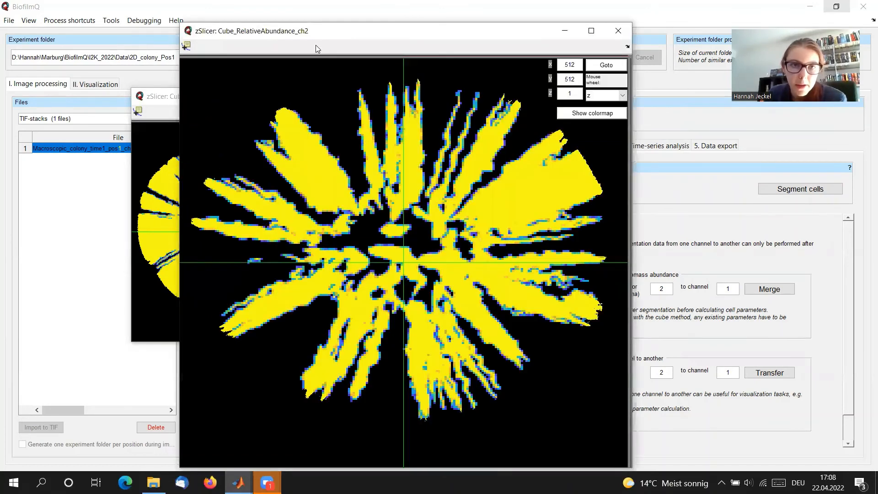
# Enlarge the Cube_RelativeAbundance_ch2 ortho view, show its colormap, and shrink the view to fit beside the channel 1 view
pyautogui.moveTo(180, 23); pyautogui.dragTo(161, 2)
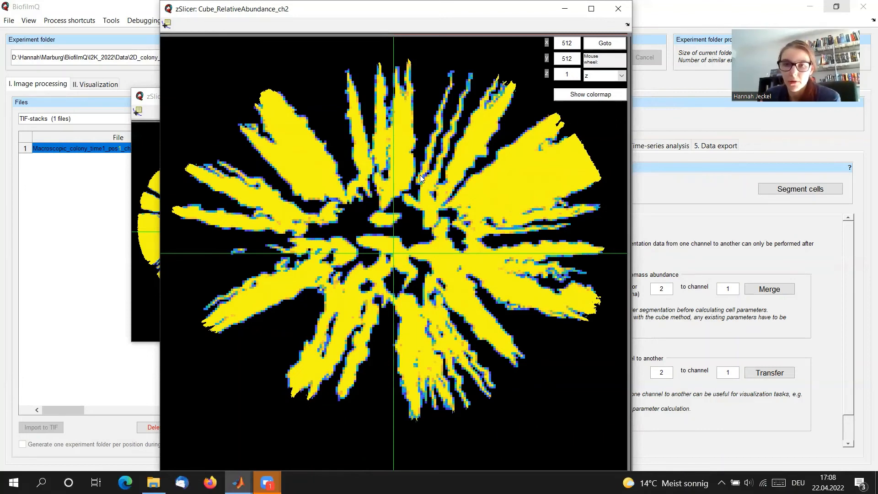
pyautogui.click(580, 97)
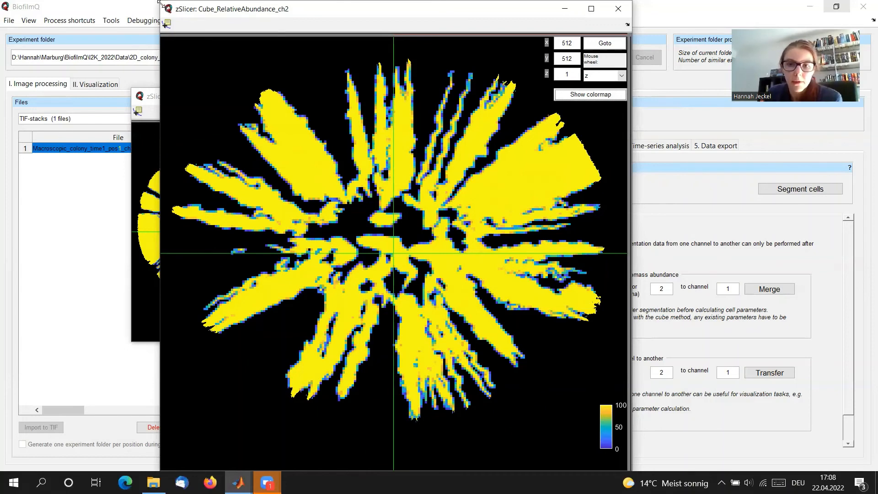
pyautogui.moveTo(159, 2); pyautogui.dragTo(373, 154)
pyautogui.moveTo(486, 159); pyautogui.dragTo(502, 97)
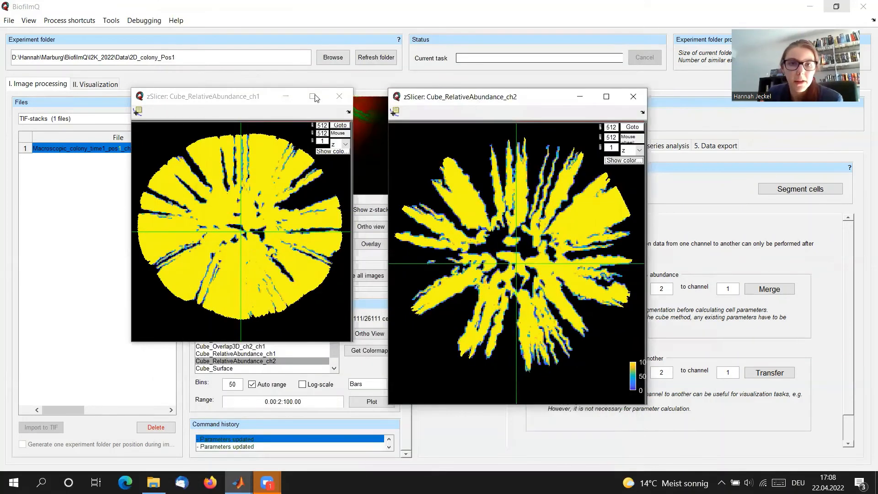
# Enlarge the Cube_RelativeAbundance_ch1 view next to the channel 2 view, compare the two, and close both views
pyautogui.click(248, 98)
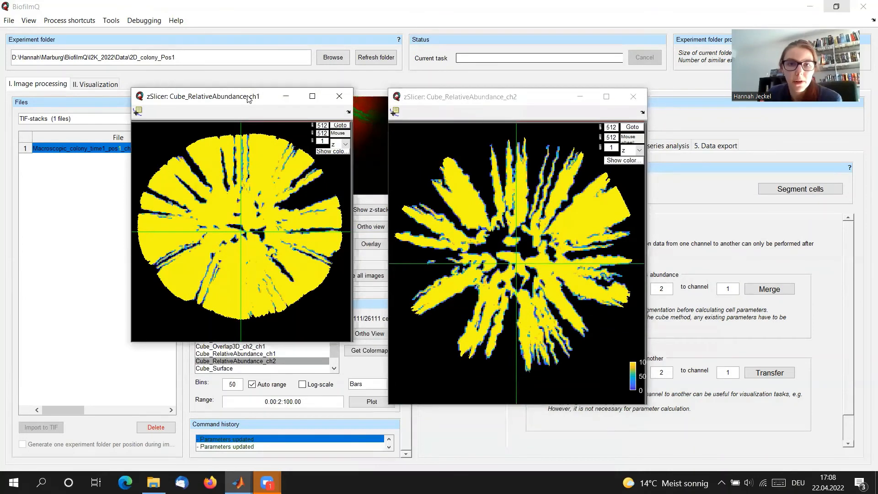
pyautogui.moveTo(248, 97); pyautogui.dragTo(280, 98)
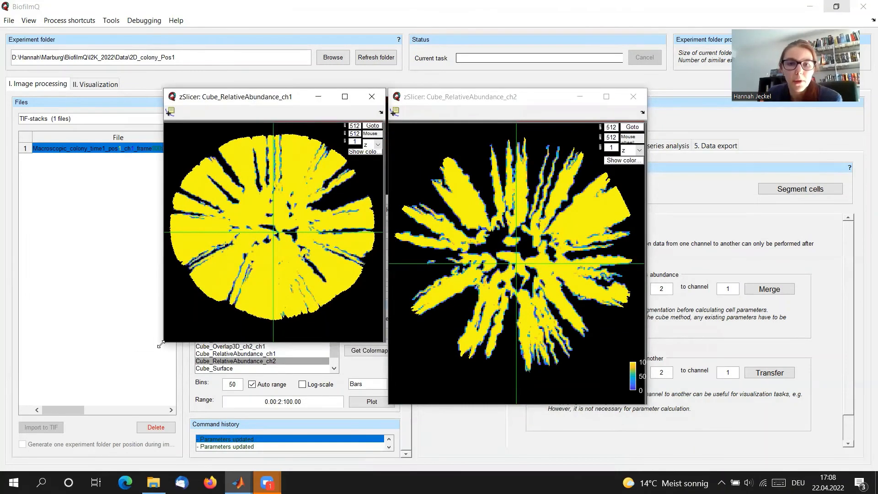
pyautogui.moveTo(160, 345); pyautogui.dragTo(77, 407)
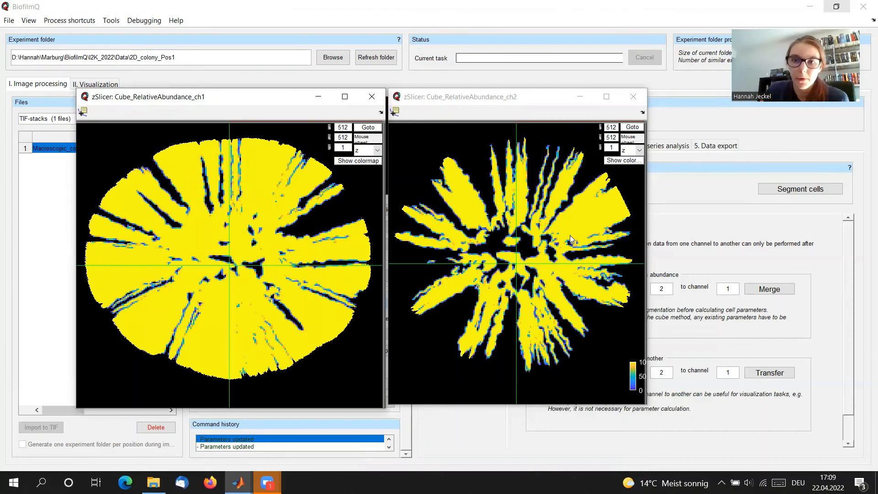
pyautogui.click(632, 95)
pyautogui.click(372, 96)
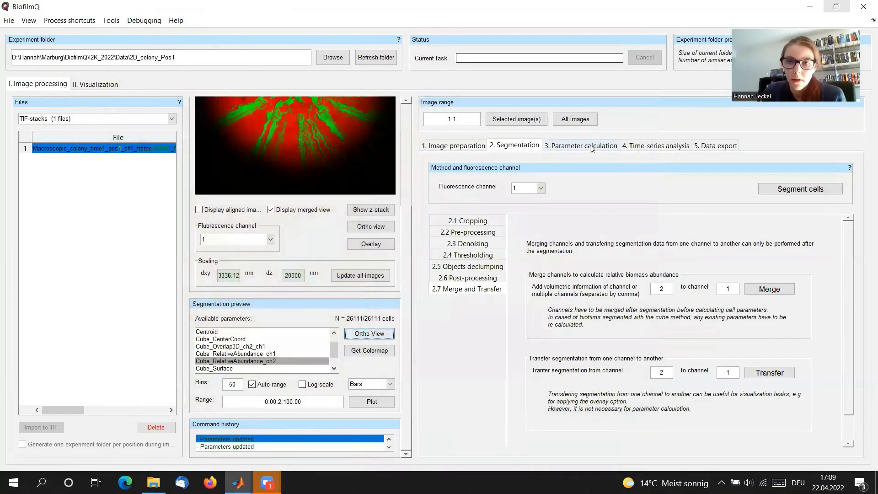
# Go to the parameter calculation settings and exclude Surface properties from the calculation
pyautogui.click(580, 146)
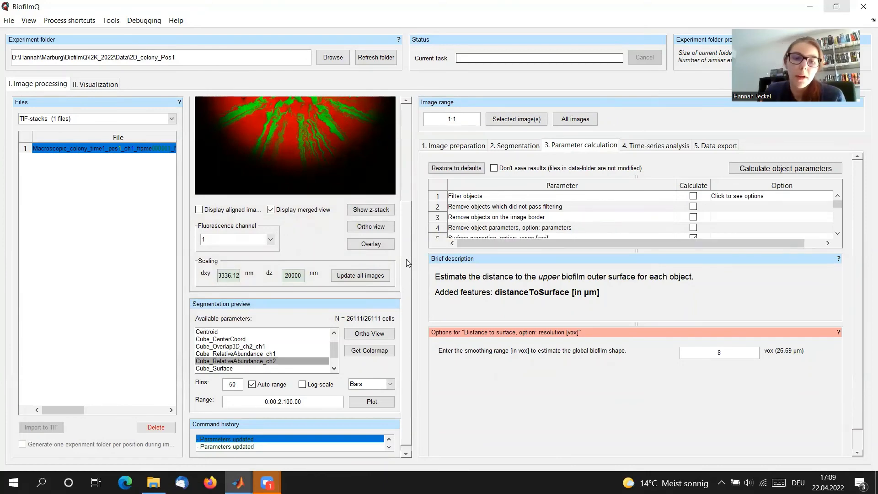
pyautogui.scroll(5, 408, 263)
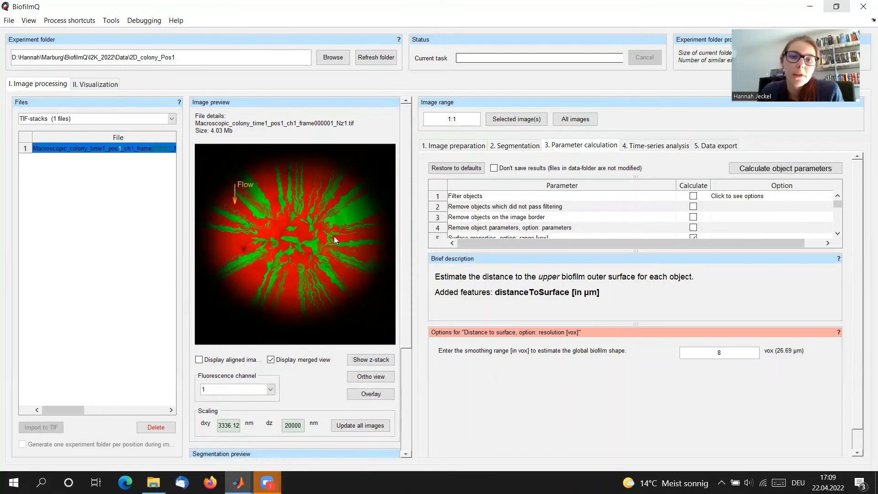
pyautogui.click(837, 234)
pyautogui.click(837, 235)
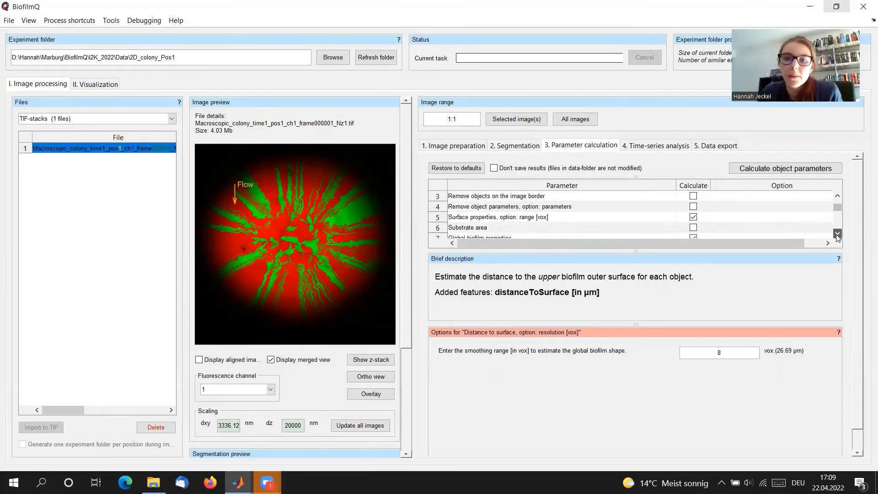
pyautogui.click(693, 218)
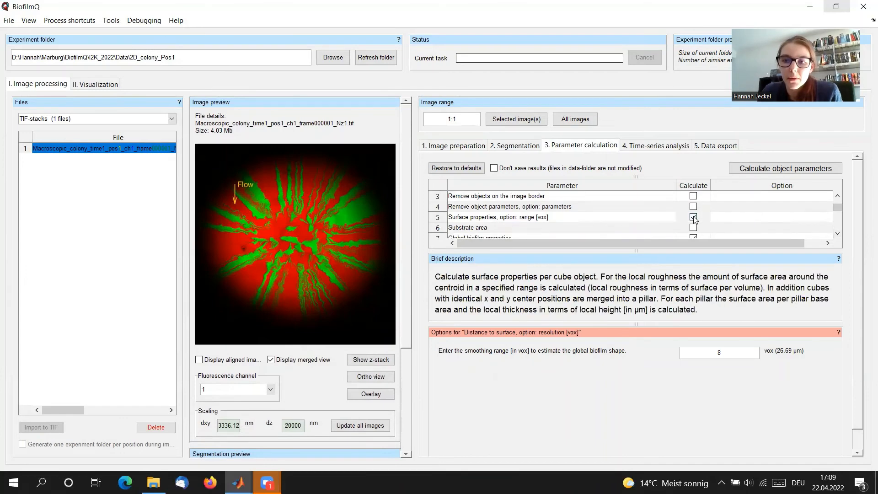
# Exclude Global biofilm properties from the parameter calculation and check the start of the parameter list
pyautogui.scroll(-4, 840, 237)
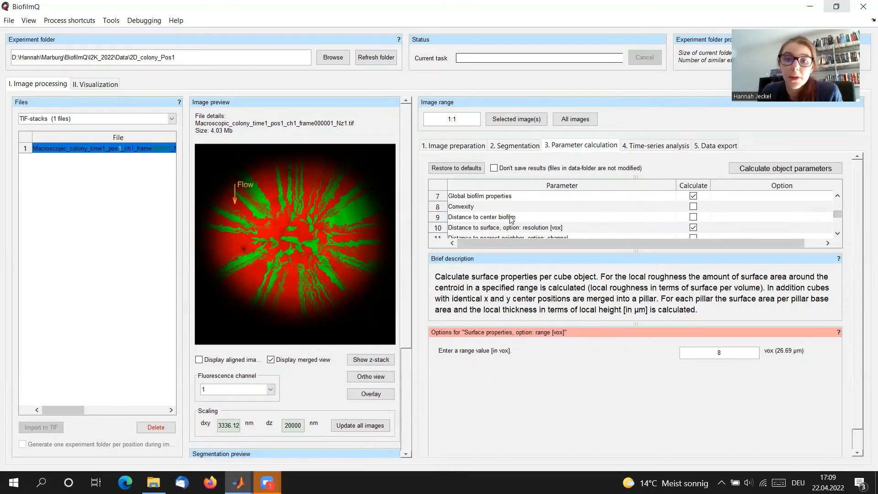
pyautogui.click(837, 196)
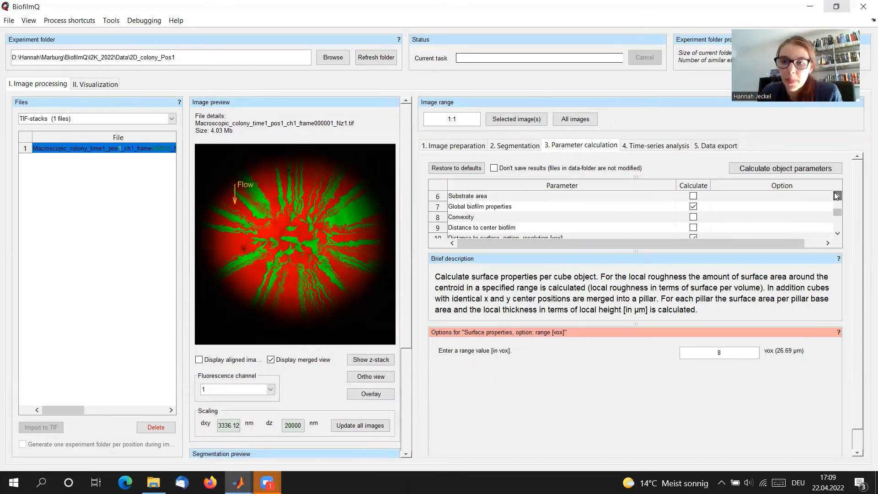
pyautogui.click(736, 211)
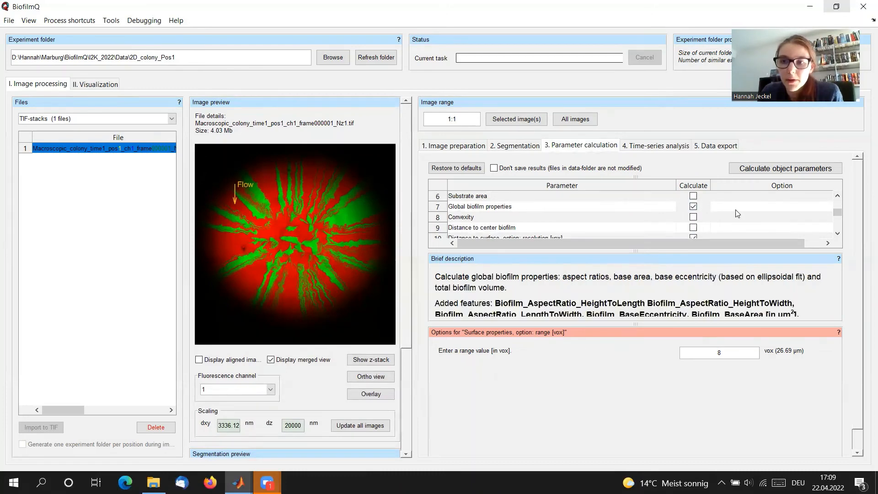
pyautogui.click(839, 207)
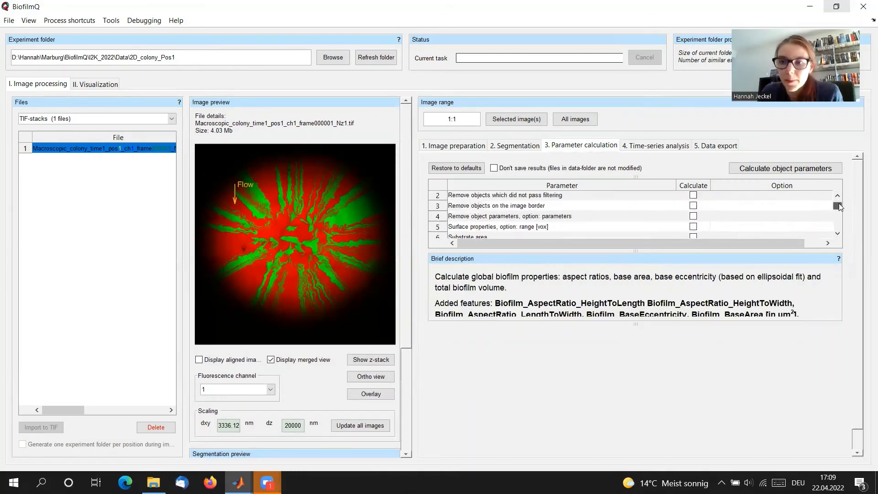
pyautogui.moveTo(840, 207); pyautogui.dragTo(840, 201)
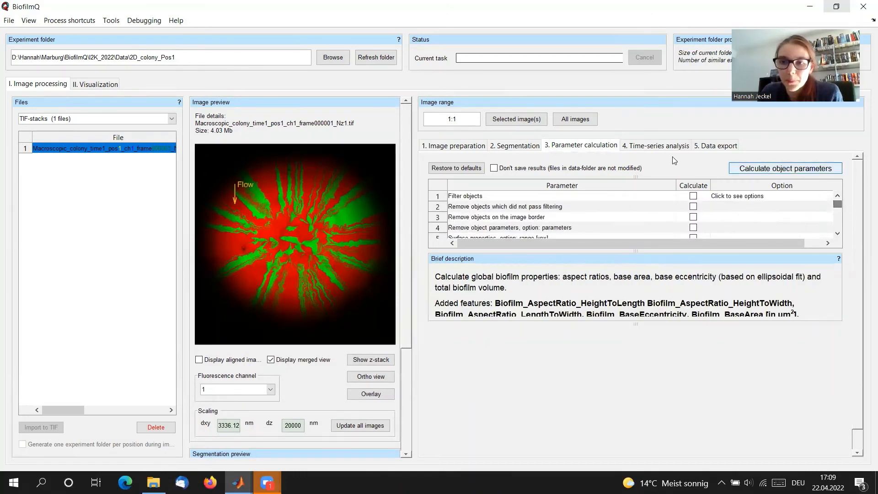
# Exclude Distance to surface, Local density and Fluorescence properties from the calculation and check the parameters below them
pyautogui.click(839, 235)
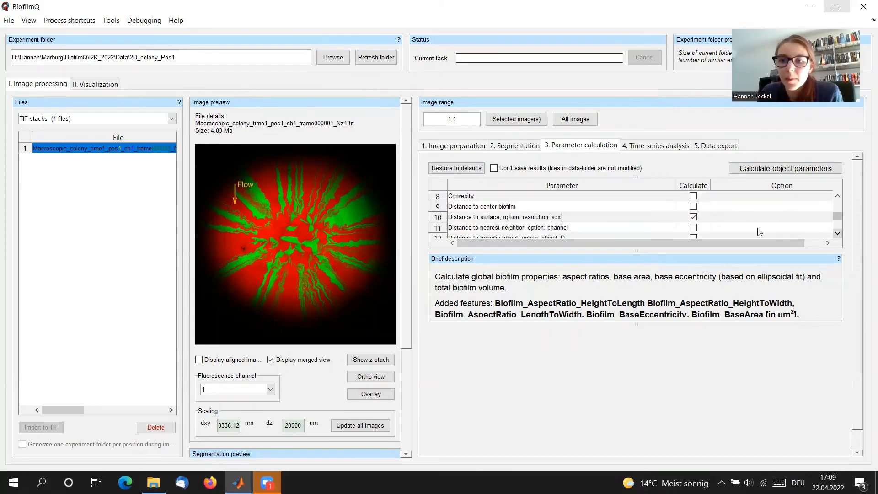
pyautogui.click(695, 217)
pyautogui.scroll(-3, 754, 227)
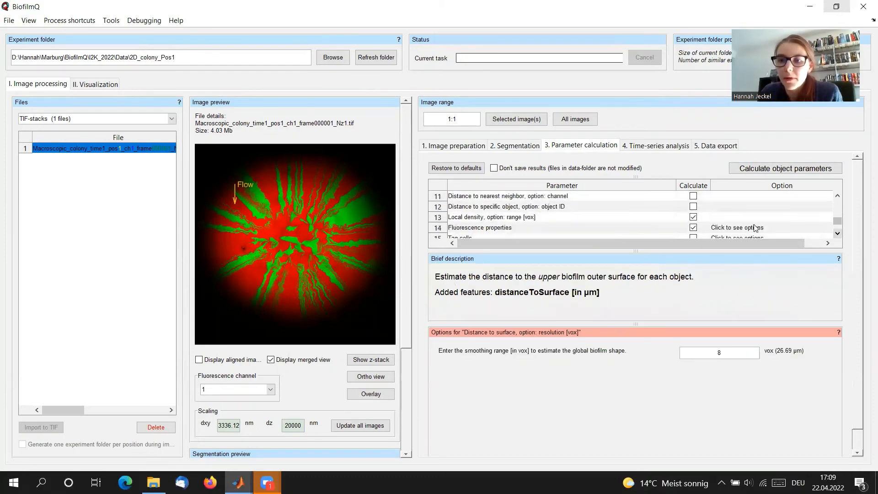
pyautogui.click(693, 217)
pyautogui.click(693, 227)
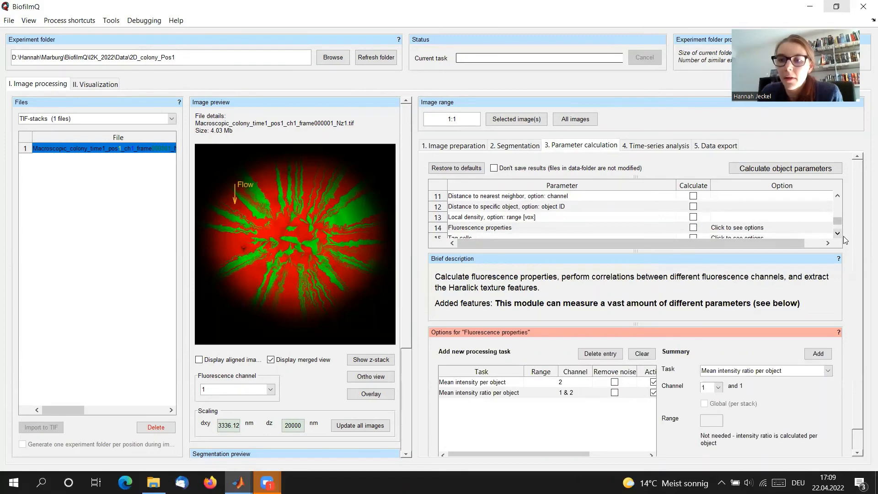
pyautogui.click(837, 234)
pyautogui.click(838, 233)
# Read the descriptions of the two biofilm distance parameters and include Distance to center biofilm in the calculation
pyautogui.click(837, 195)
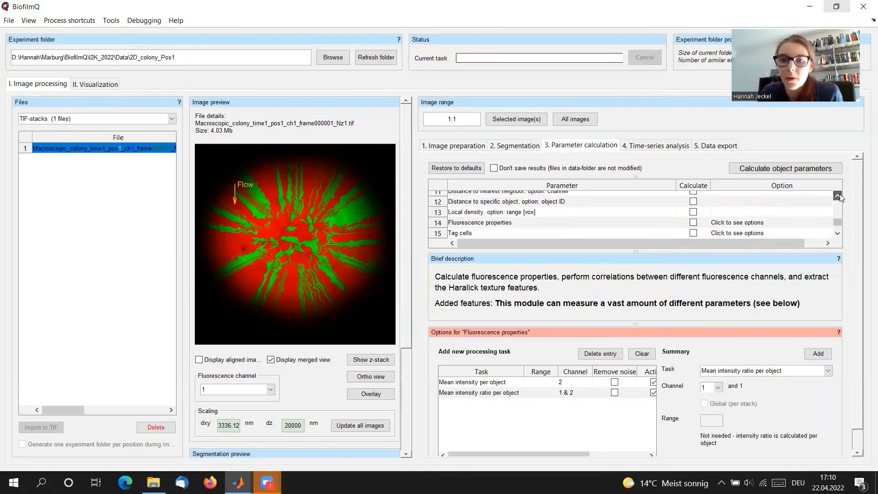
pyautogui.click(837, 196)
pyautogui.click(837, 196)
pyautogui.click(837, 196)
pyautogui.click(838, 196)
pyautogui.click(837, 196)
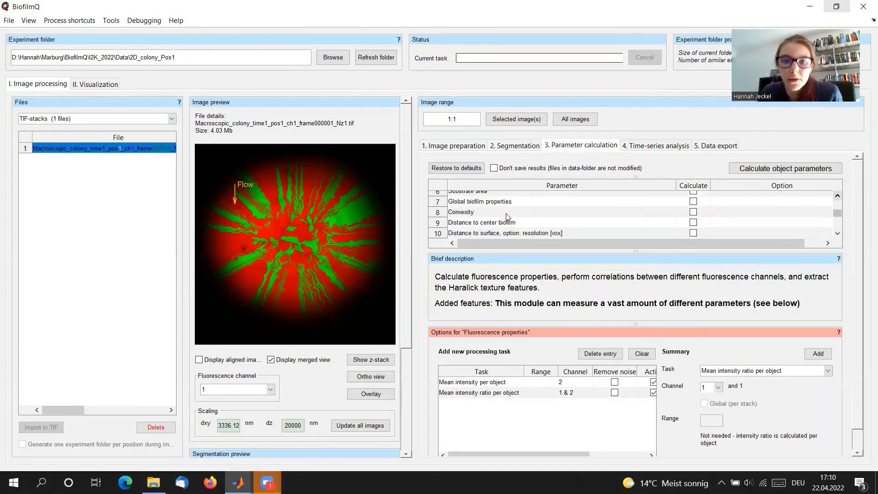
pyautogui.click(523, 224)
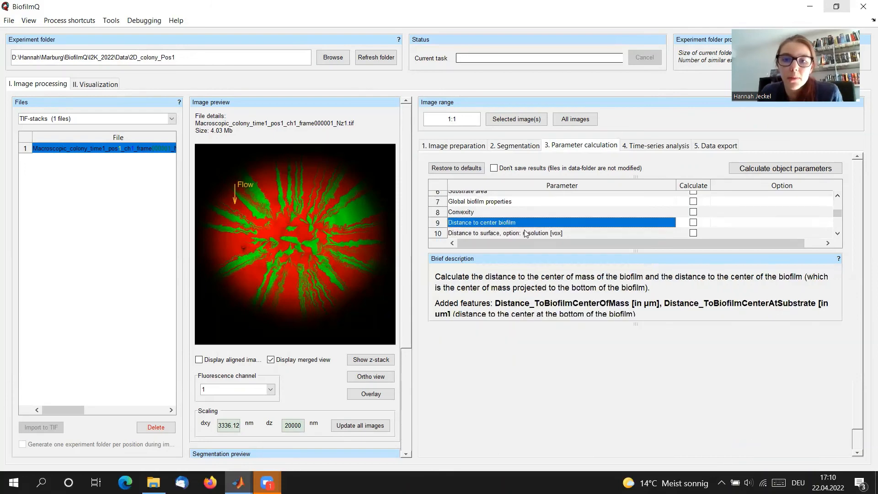
pyautogui.click(525, 233)
pyautogui.click(694, 222)
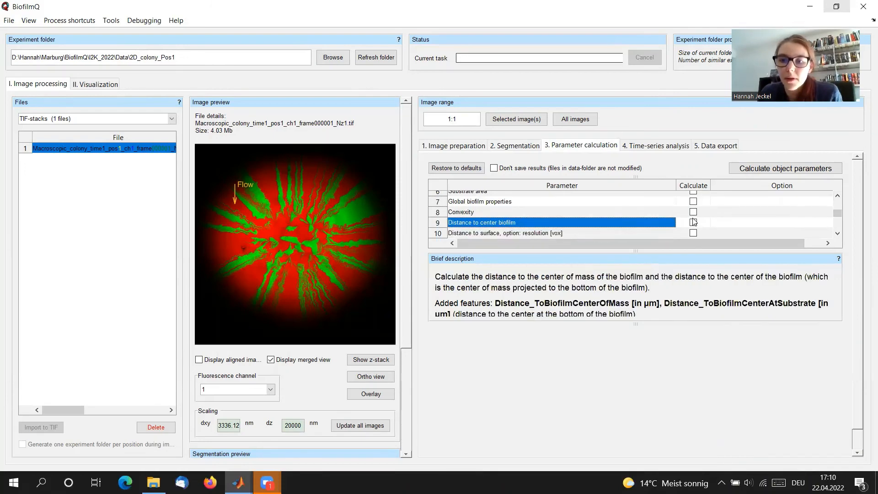
pyautogui.click(694, 222)
# Set the Distance to surface smoothing range to 5 vox and include this parameter in the calculation
pyautogui.click(837, 233)
pyautogui.click(652, 224)
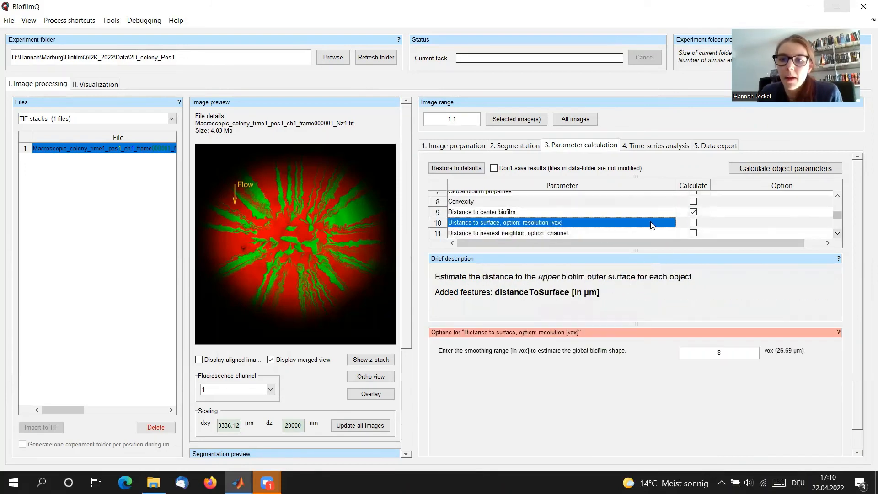
pyautogui.doubleClick(726, 358)
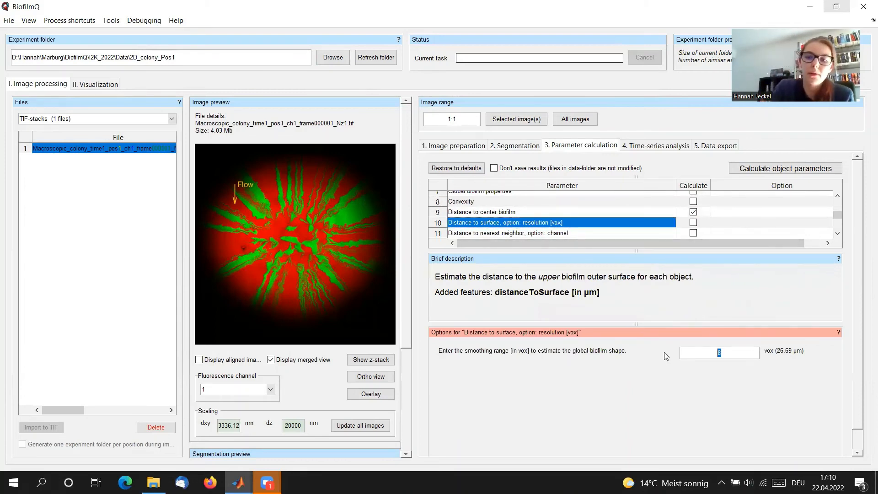
pyautogui.write('5')
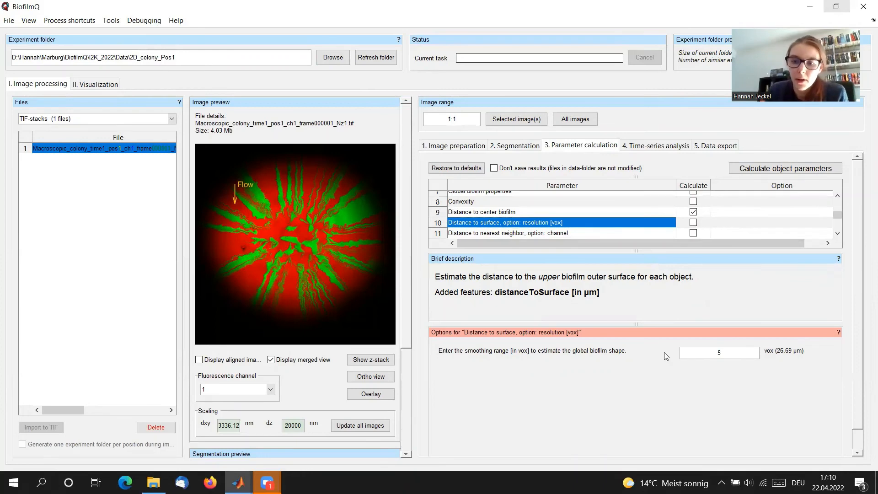
pyautogui.press('Return')
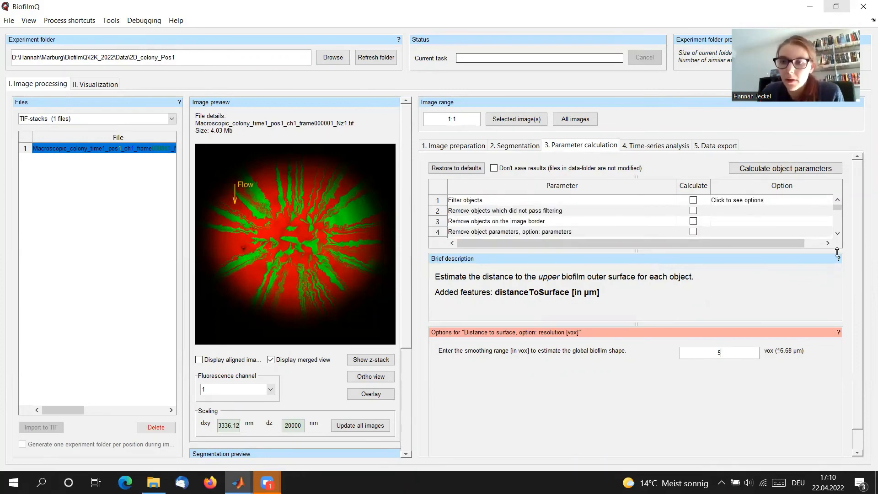
pyautogui.click(838, 234)
pyautogui.click(837, 233)
pyautogui.click(837, 233)
pyautogui.click(838, 233)
pyautogui.click(838, 233)
pyautogui.click(838, 233)
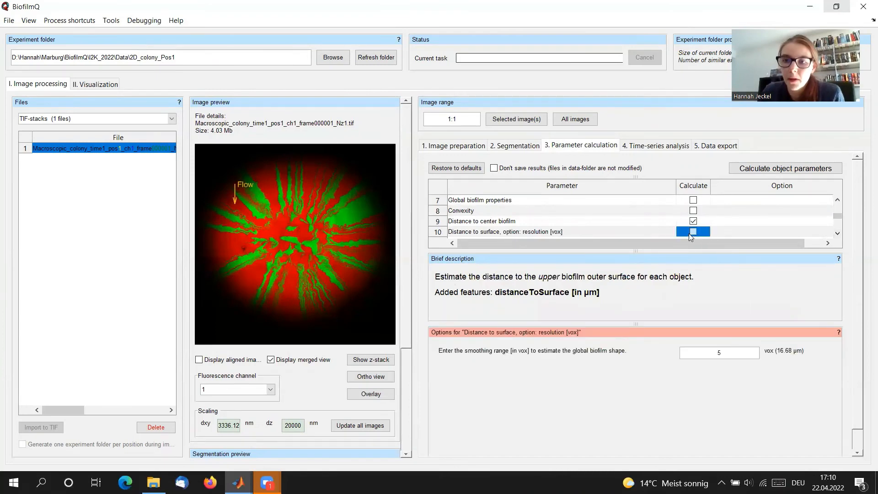
# Calculate the object parameters and find the new distance parameters in the segmentation preview list
pyautogui.click(777, 169)
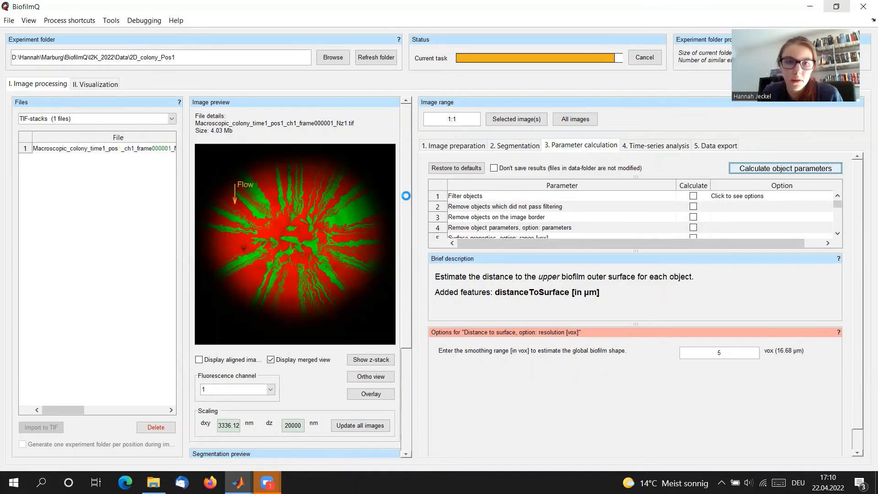
pyautogui.scroll(-5, 407, 200)
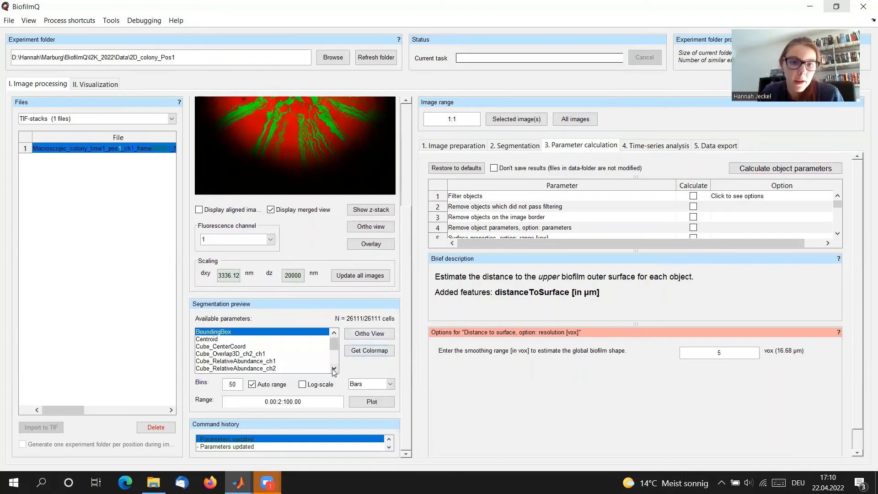
pyautogui.scroll(-2, 334, 372)
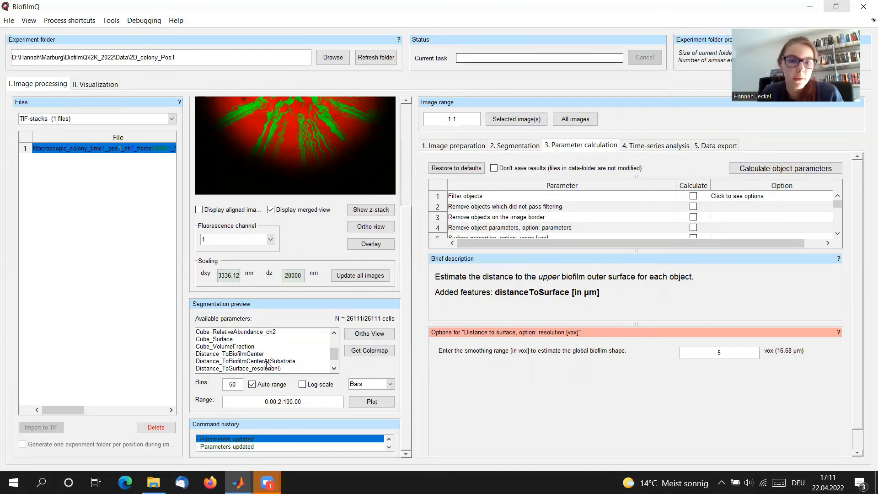
# Open the ortho view of Distance_ToBiofilmCenter, enlarge it, and display its colormap
pyautogui.click(253, 354)
pyautogui.click(370, 333)
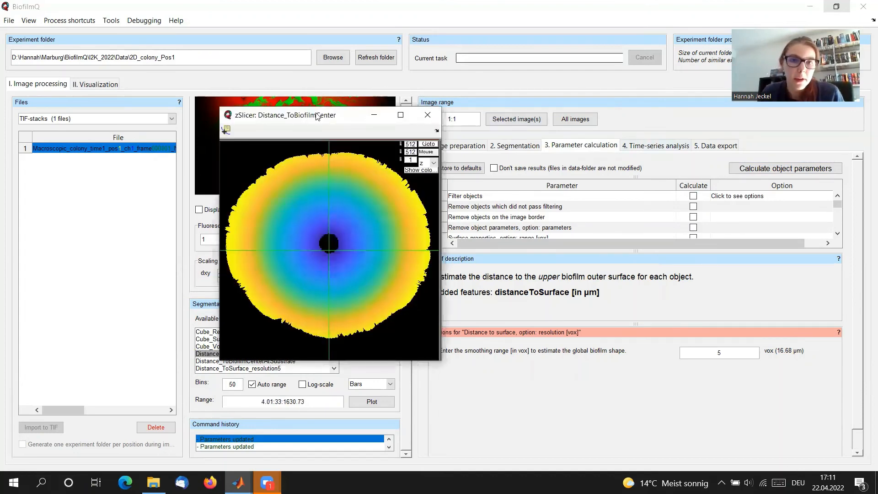
pyautogui.moveTo(317, 115); pyautogui.dragTo(160, 1)
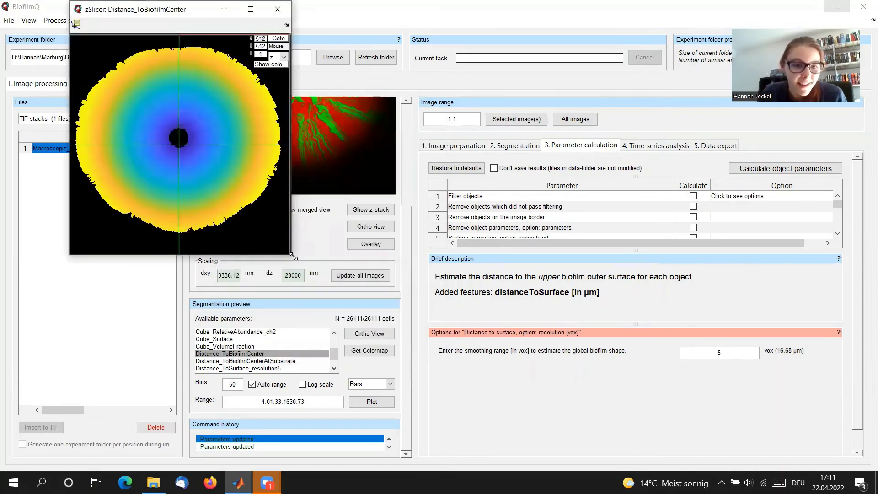
pyautogui.moveTo(294, 257); pyautogui.dragTo(490, 470)
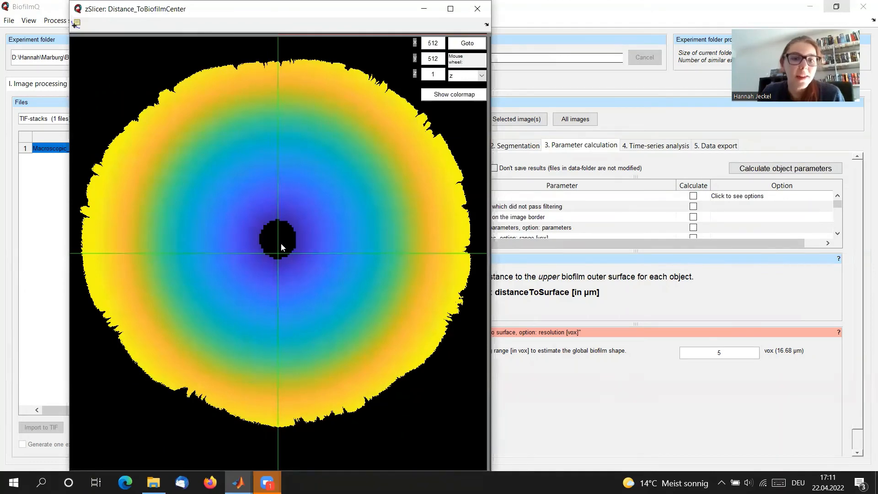
pyautogui.click(454, 95)
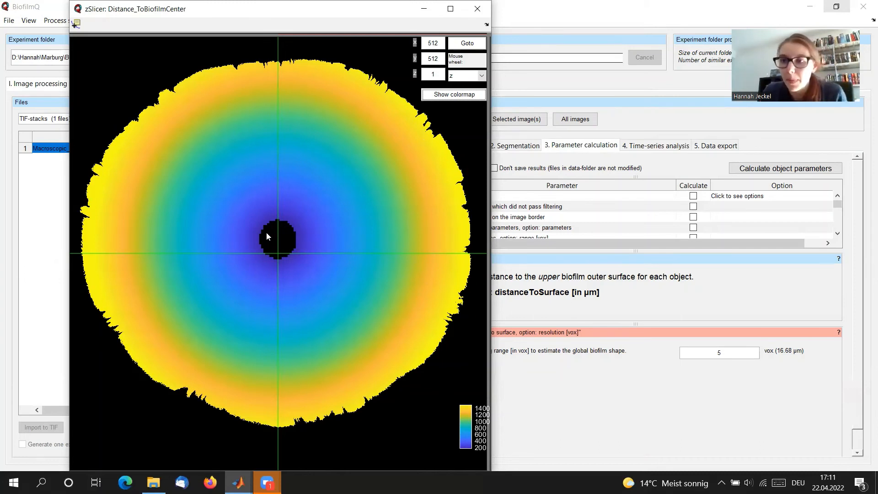
# Open the ortho view of Distance_ToSurface_resolution5 and enlarge its window to inspect the distance map
pyautogui.moveTo(239, 483)
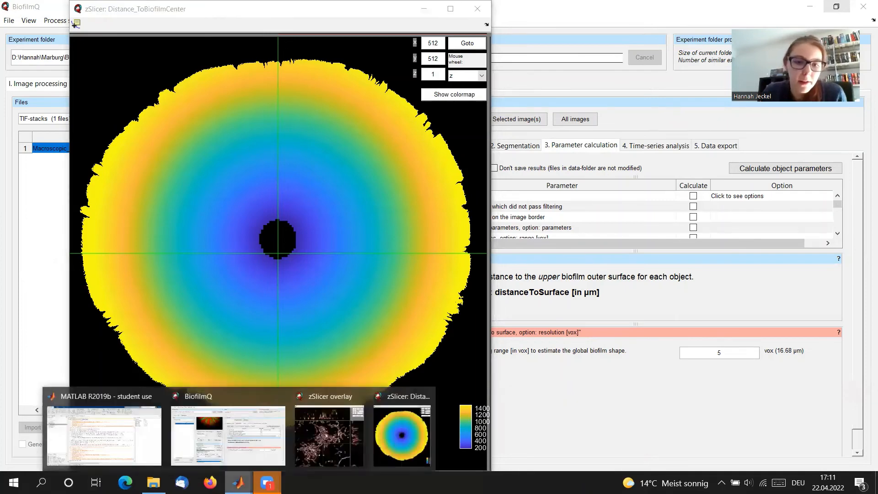
pyautogui.click(228, 434)
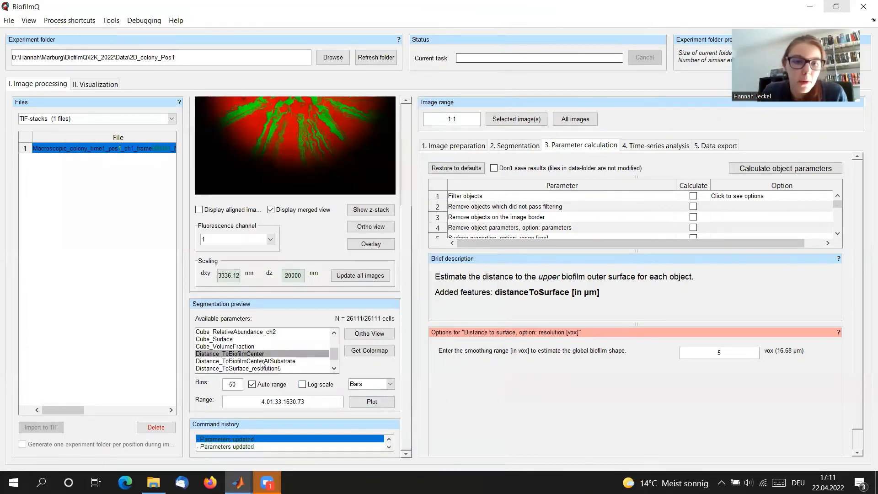
pyautogui.click(252, 368)
pyautogui.click(366, 339)
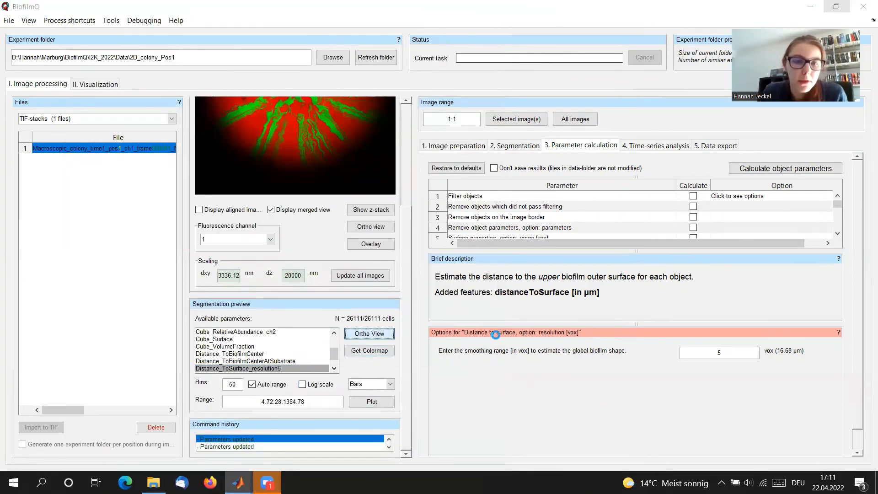
pyautogui.doubleClick(318, 114)
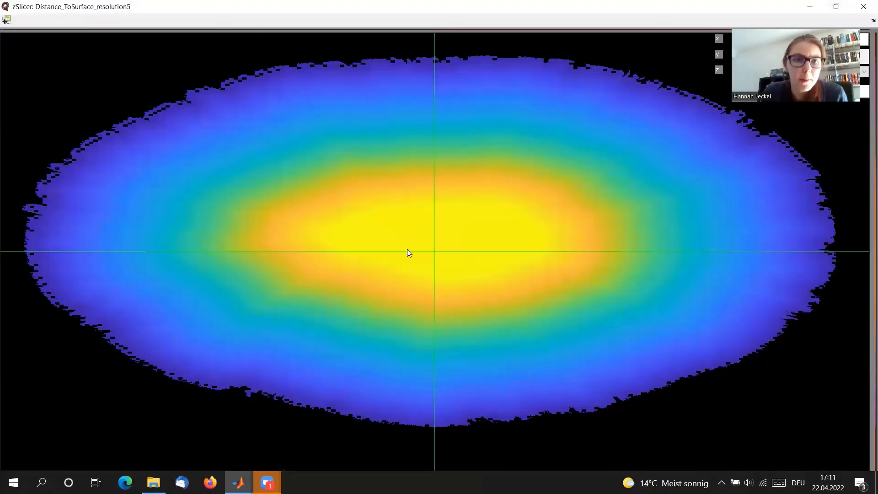
pyautogui.click(836, 6)
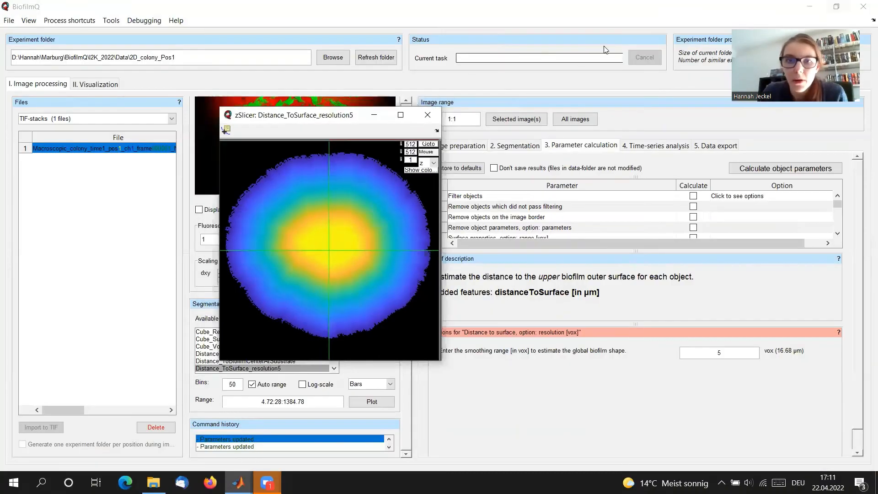
pyautogui.moveTo(326, 111); pyautogui.dragTo(297, 18)
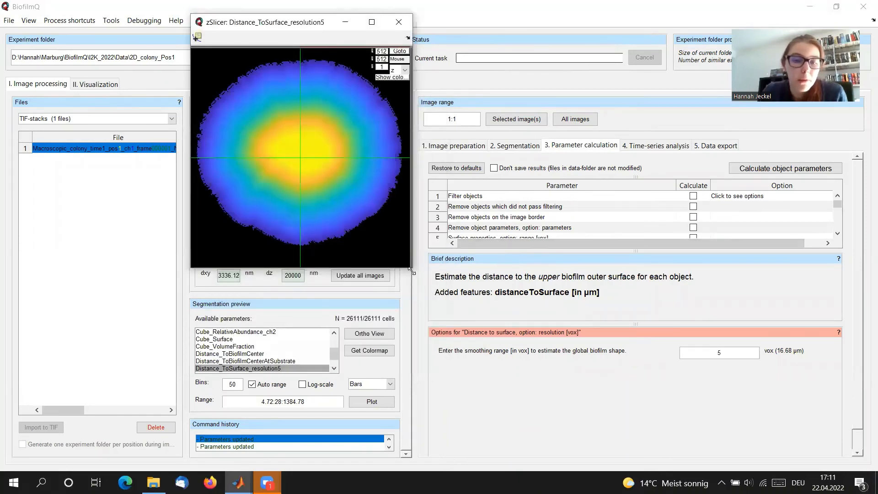
pyautogui.moveTo(410, 271); pyautogui.dragTo(610, 461)
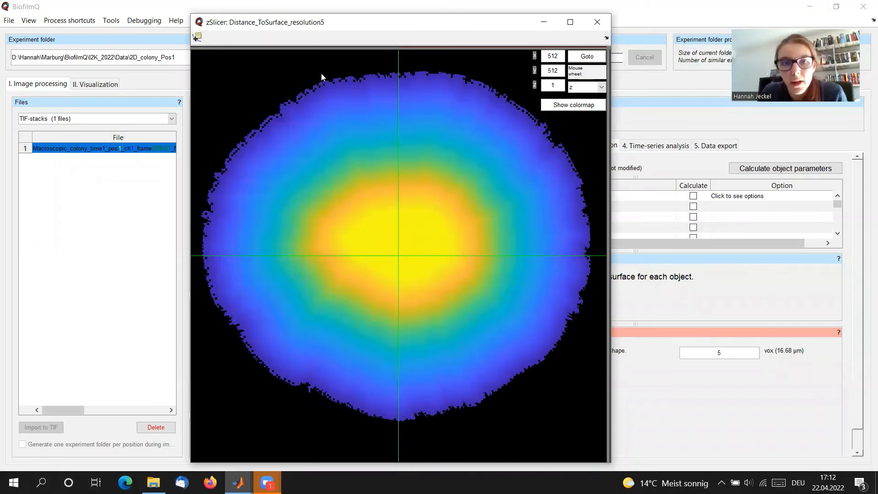
# Set the Distance to surface smoothing range to 10 vox
pyautogui.click(667, 389)
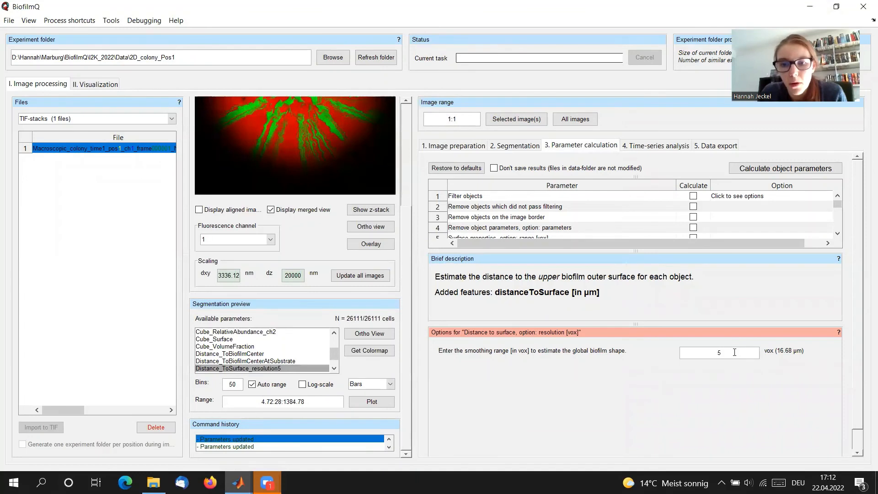
pyautogui.moveTo(735, 352); pyautogui.dragTo(671, 348)
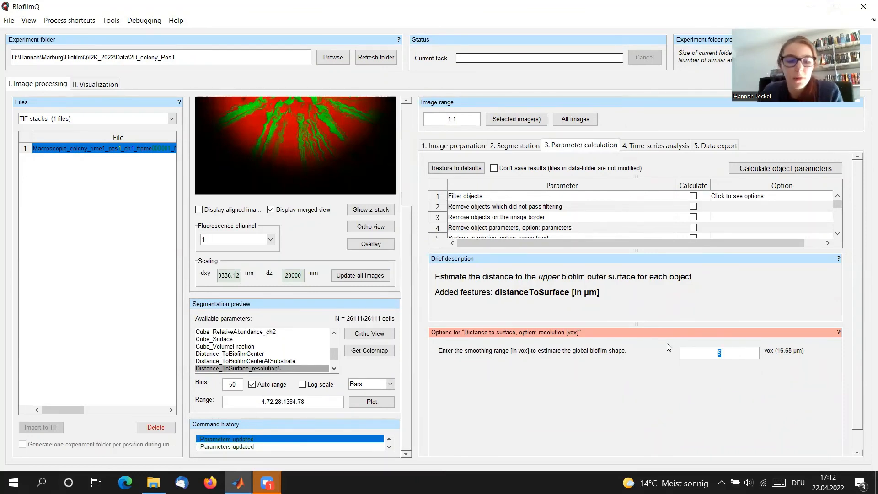
pyautogui.write('10')
pyautogui.press('Return')
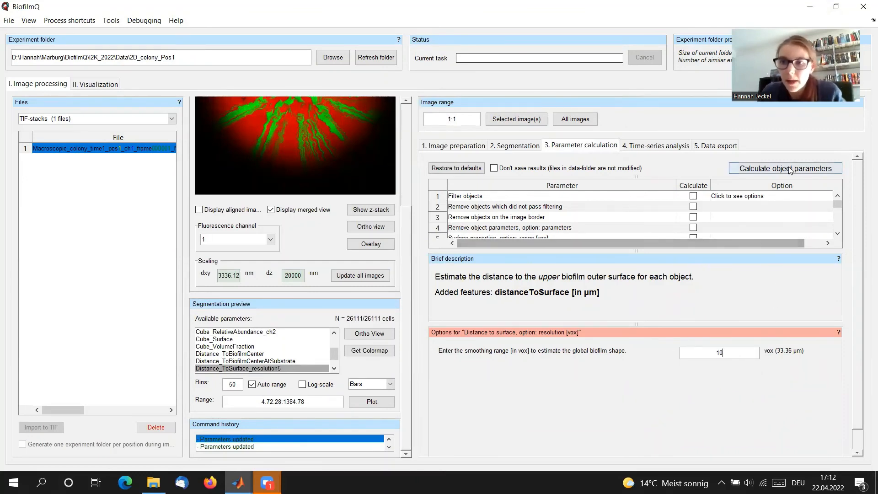
# Exclude Distance to center biofilm from the calculation and calculate the object parameters
pyautogui.click(837, 234)
pyautogui.click(838, 233)
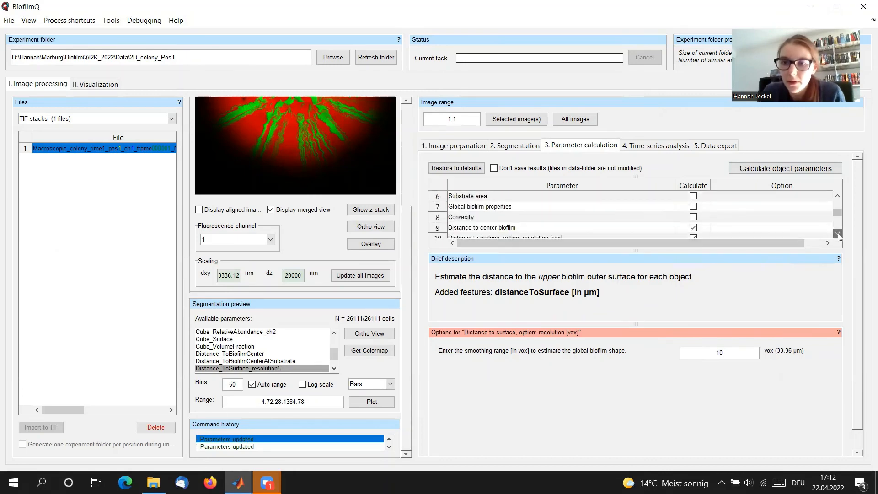
pyautogui.click(837, 234)
pyautogui.click(698, 219)
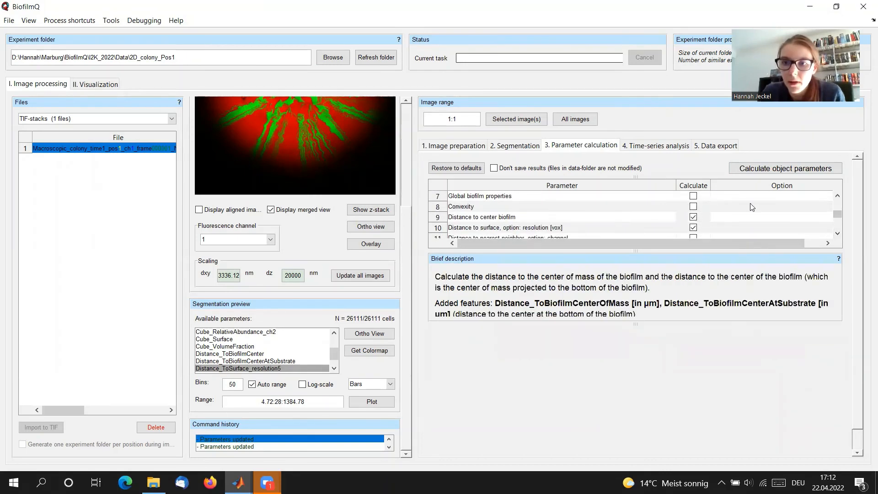
pyautogui.click(694, 218)
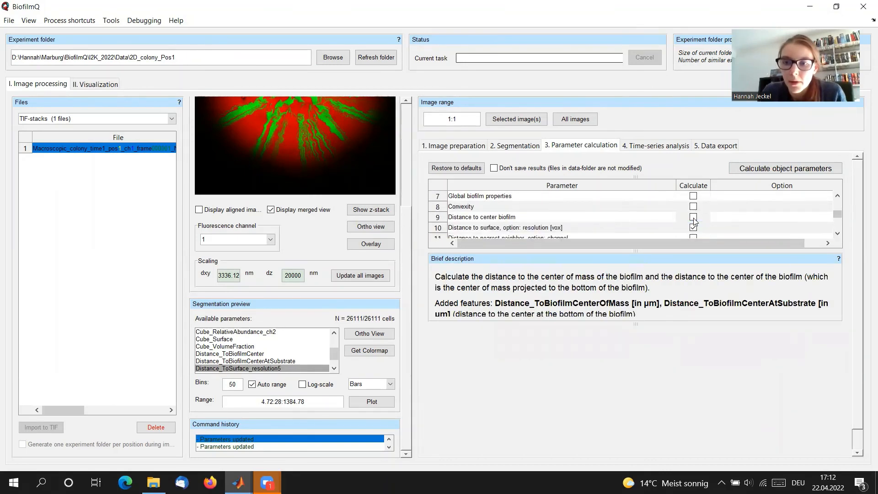
pyautogui.click(756, 170)
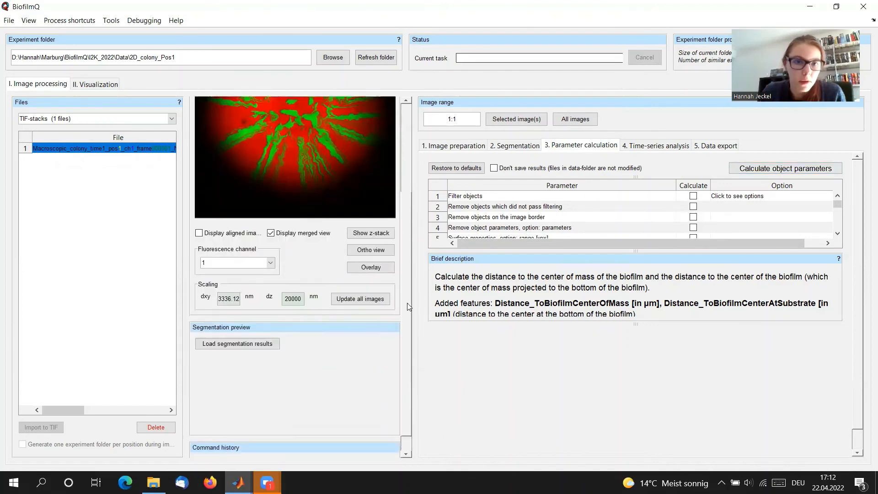
# Load the segmentation results, inspect Distance_ToSurface_resolution10 in an enlarged ortho view, and close that view
pyautogui.click(226, 320)
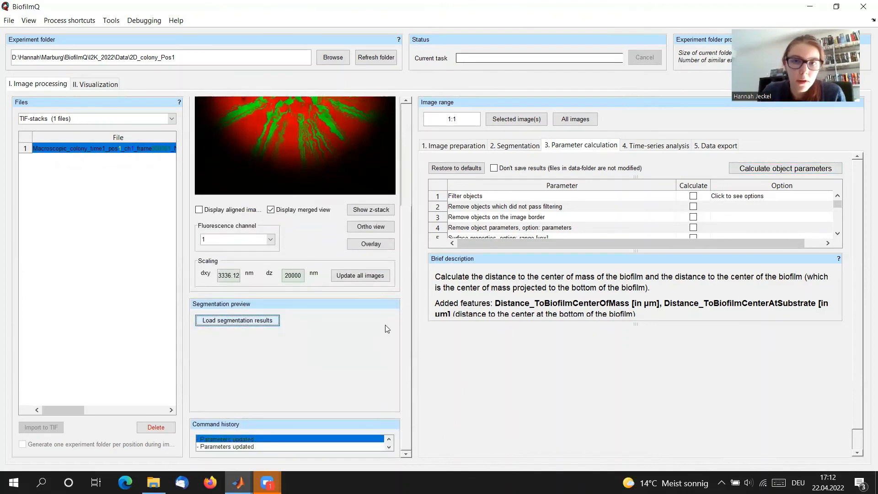
pyautogui.click(334, 369)
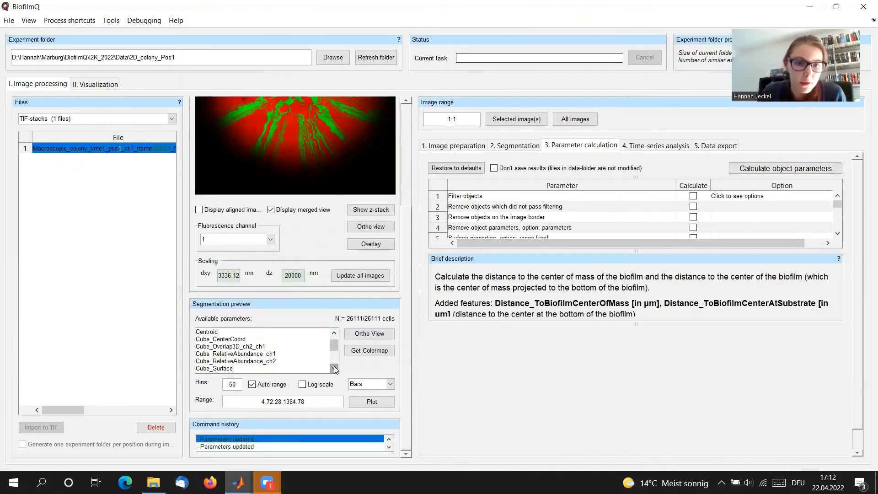
pyautogui.click(334, 368)
pyautogui.click(231, 348)
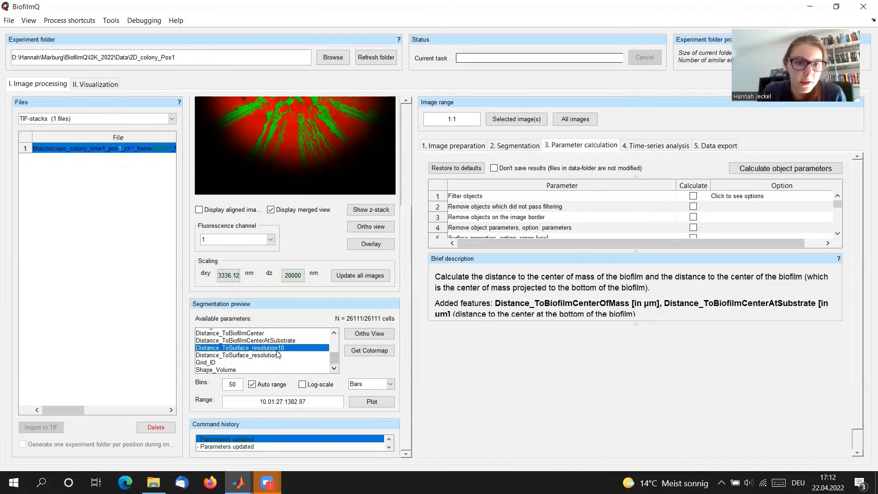
pyautogui.click(364, 334)
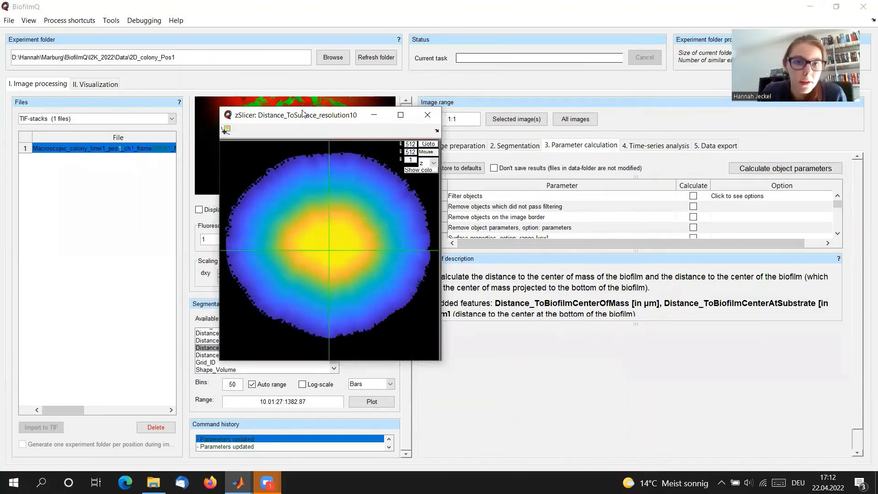
pyautogui.moveTo(303, 113); pyautogui.dragTo(246, 40)
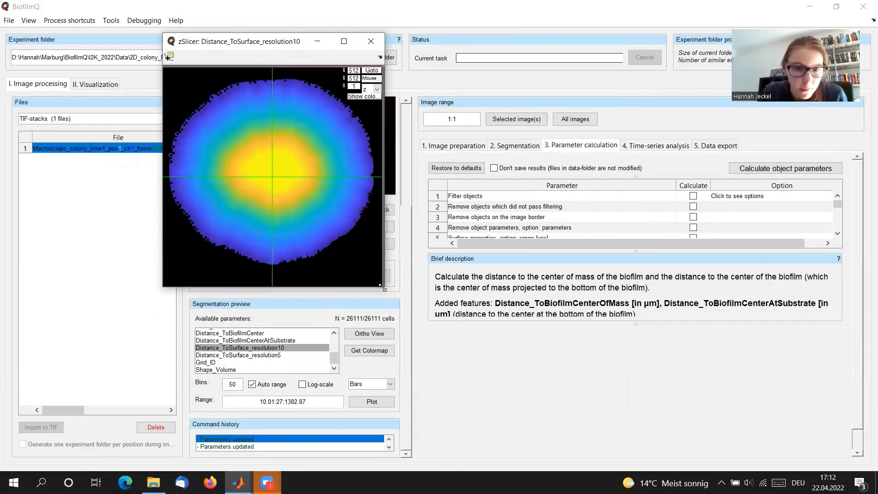
pyautogui.moveTo(382, 287); pyautogui.dragTo(534, 455)
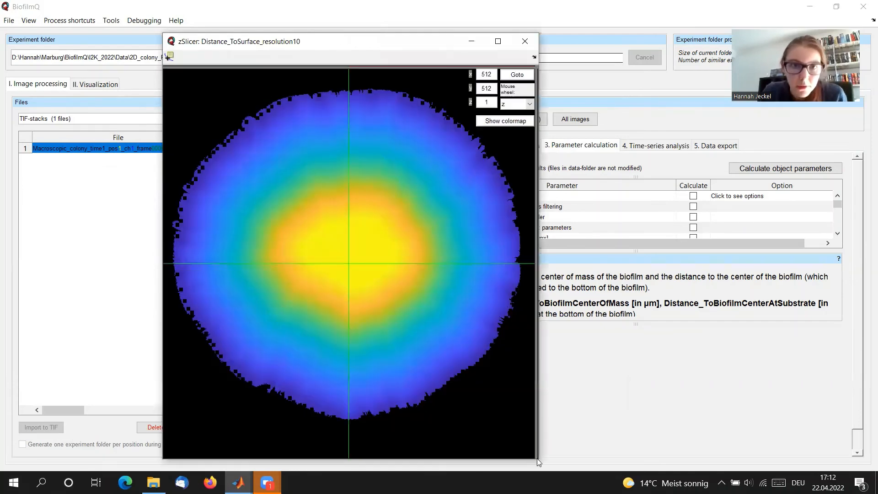
pyautogui.click(523, 40)
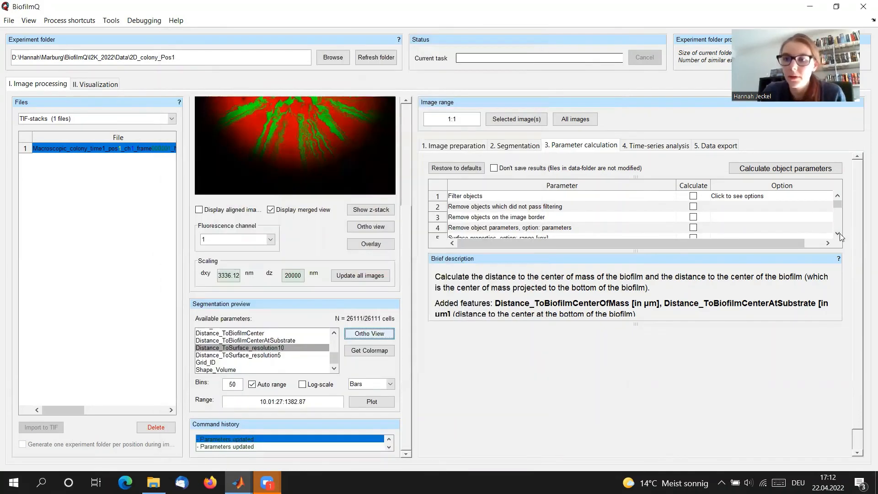
# Set the Distance to surface smoothing range to 2 vox and calculate the object parameters
pyautogui.scroll(-3, 840, 233)
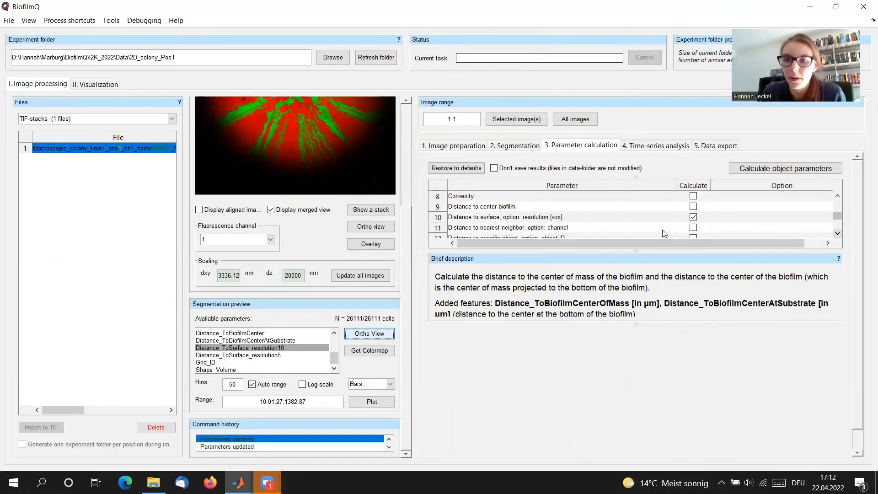
pyautogui.click(571, 220)
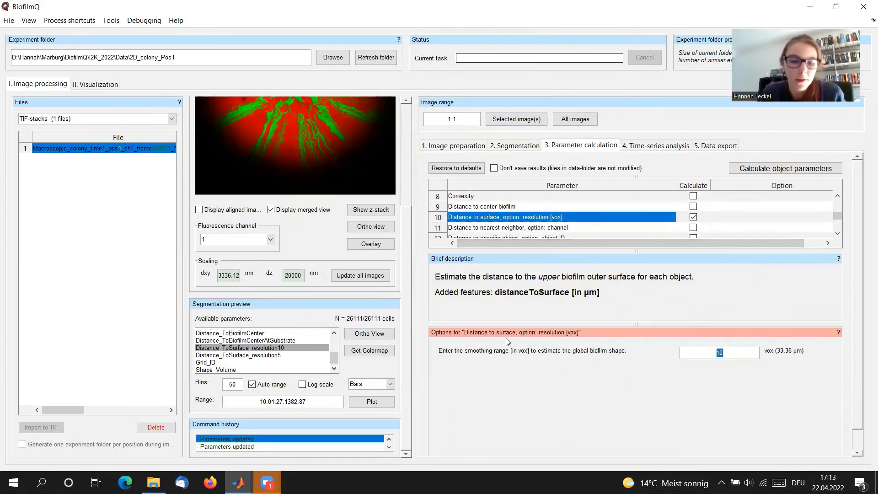
pyautogui.write('2')
pyautogui.press('Return')
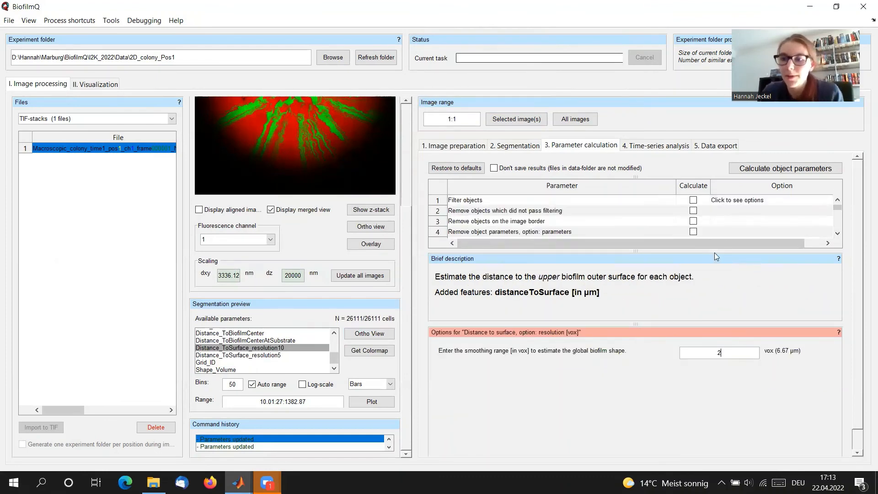
pyautogui.click(772, 172)
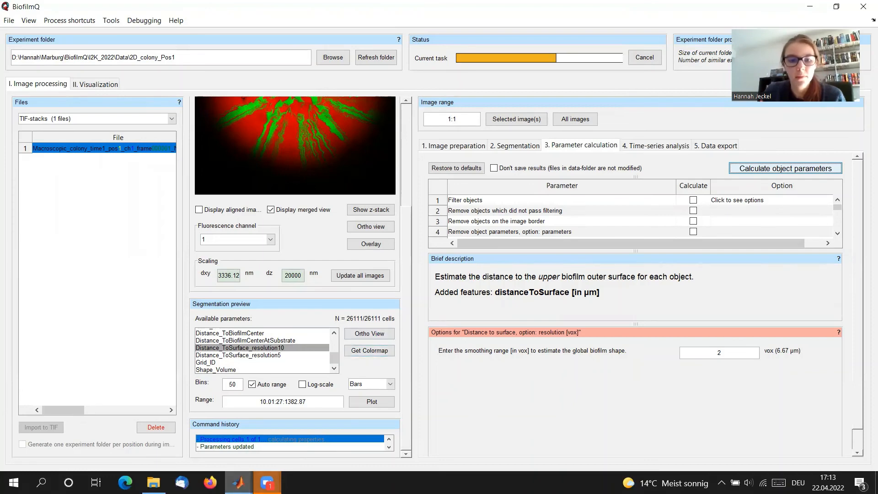
# Place the open ortho views of Distance_ToBiofilmCenter and Distance_ToSurface_resolution5 side by side to compare them
pyautogui.click(238, 482)
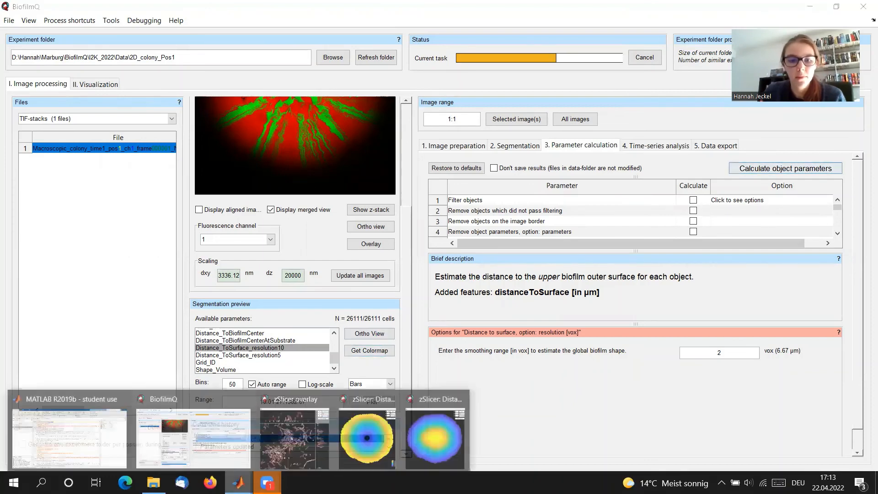
pyautogui.click(361, 447)
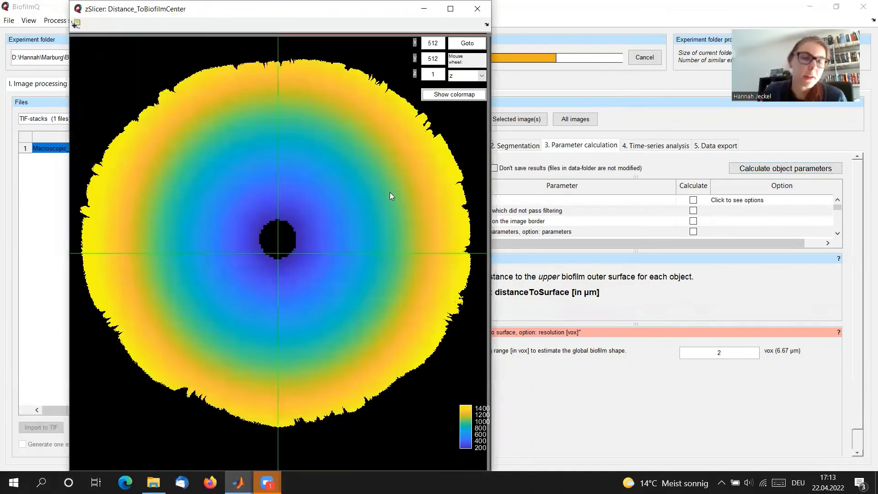
pyautogui.click(238, 482)
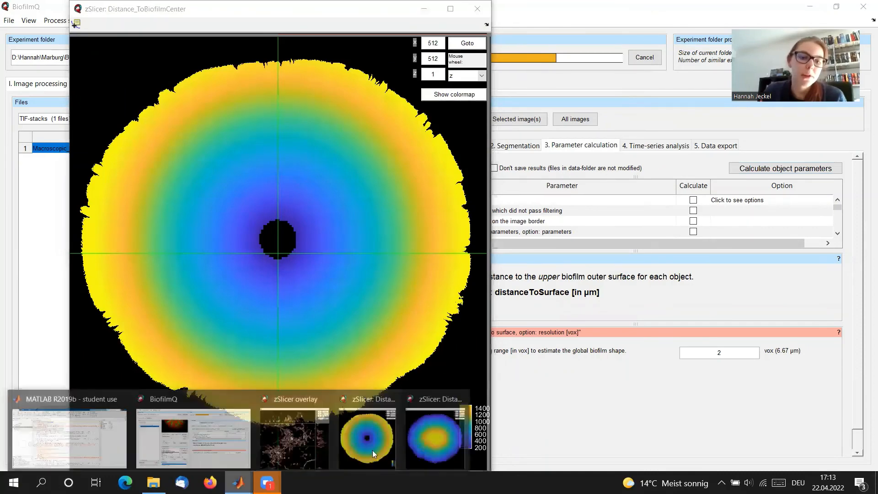
pyautogui.click(435, 432)
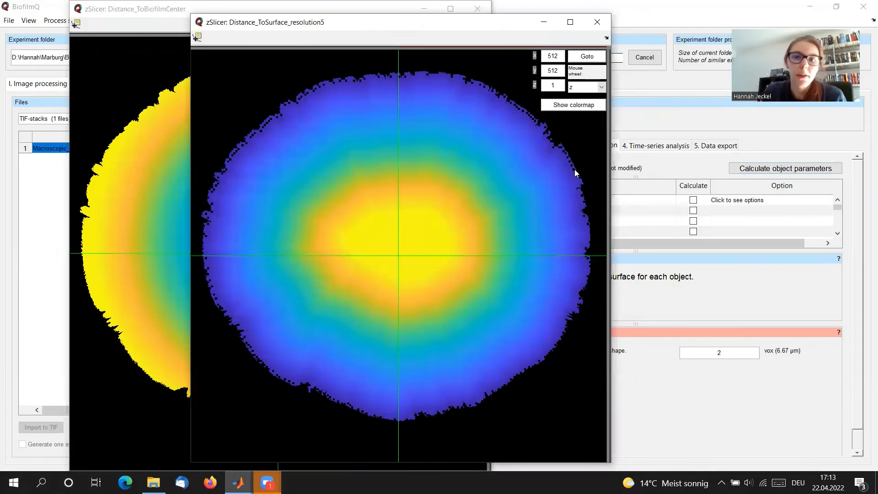
pyautogui.moveTo(472, 25); pyautogui.dragTo(746, 14)
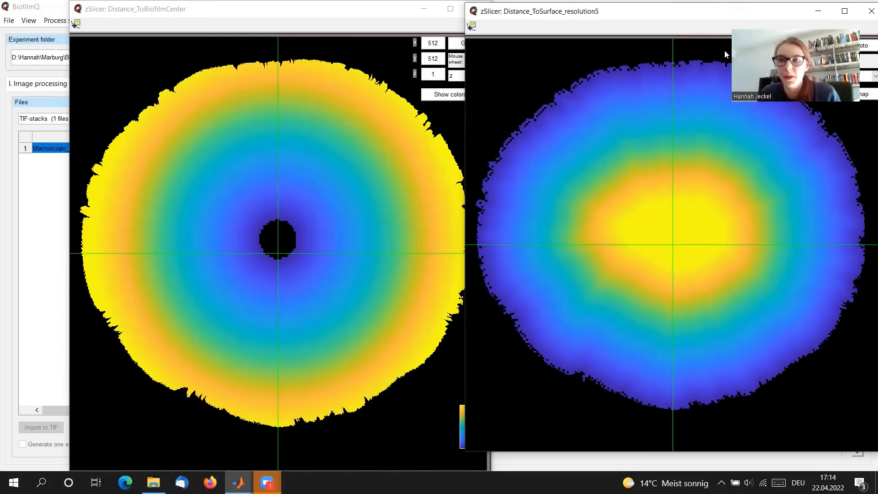
# Close the Distance_ToSurface_resolution5 and Distance_ToBiofilmCenter ortho views
pyautogui.moveTo(722, 12); pyautogui.dragTo(479, 46)
pyautogui.click(632, 47)
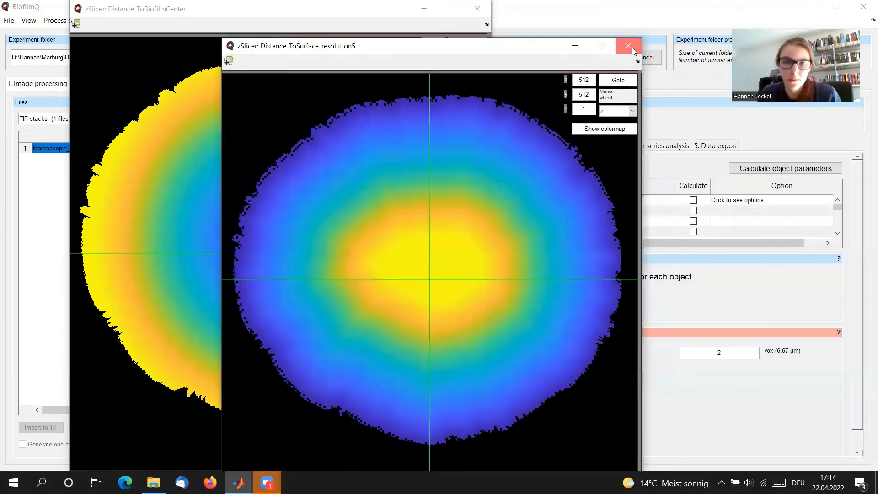
pyautogui.click(226, 19)
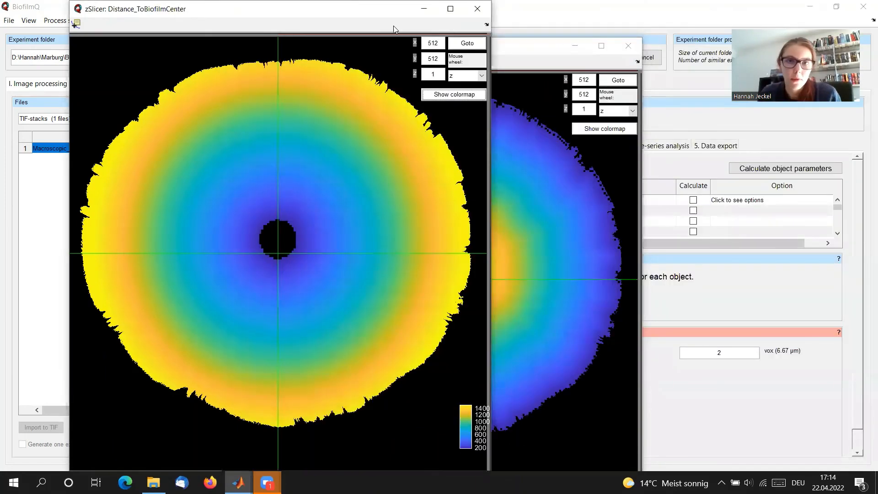
pyautogui.doubleClick(225, 18)
pyautogui.click(351, 74)
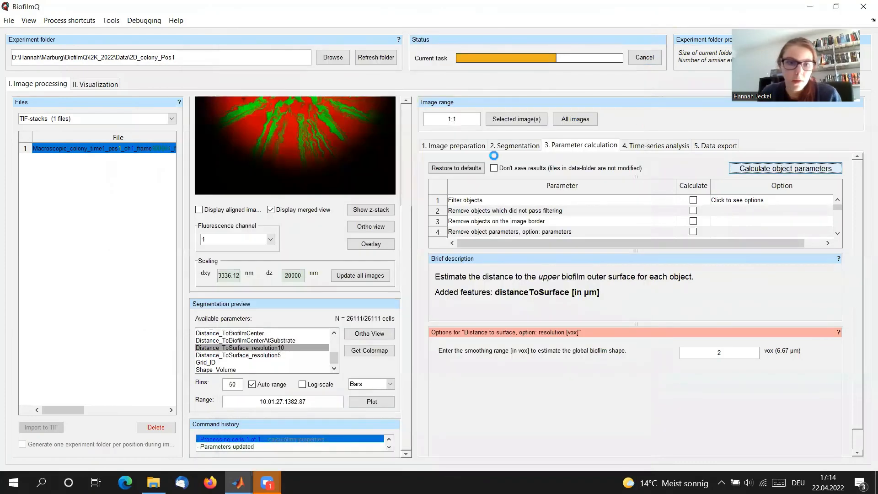
# Check the progress of the distance calculation in the MATLAB command window, and return to BiofilmQ
pyautogui.moveTo(239, 483)
pyautogui.click(120, 457)
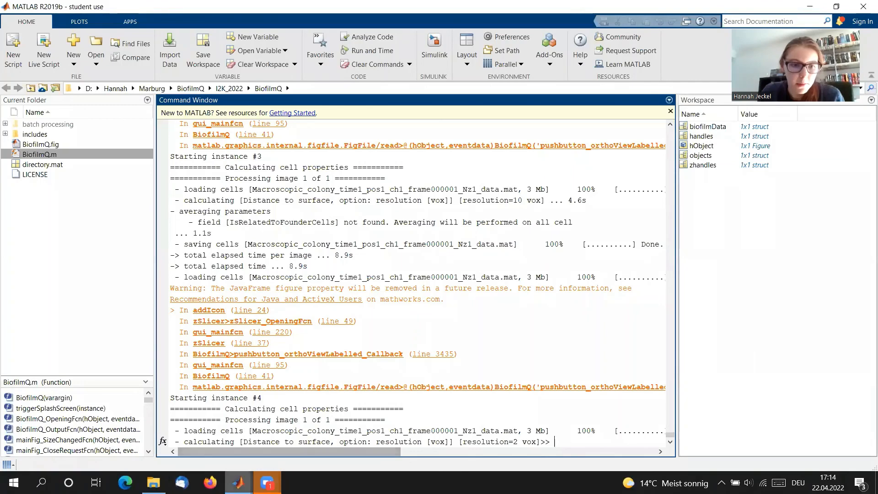
pyautogui.moveTo(239, 483)
pyautogui.click(158, 446)
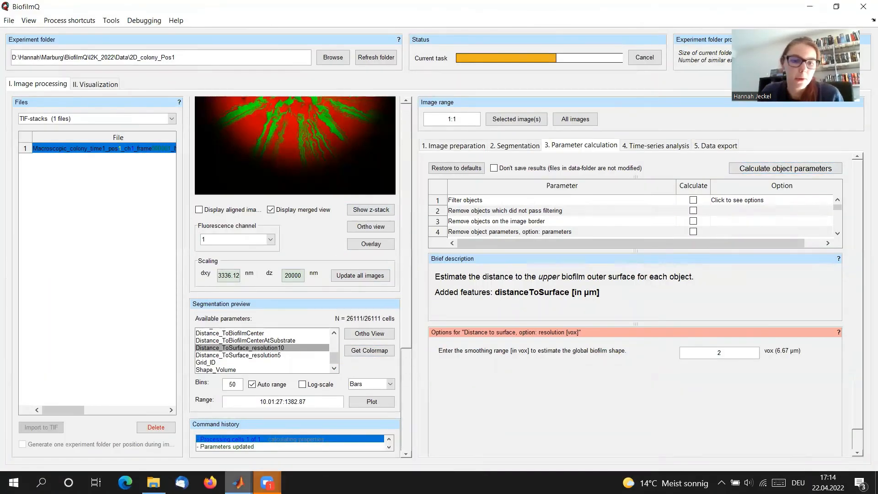
# Bring up the open Distance_ToSurface_resolution5 ortho view and close it
pyautogui.moveTo(239, 483)
pyautogui.click(434, 443)
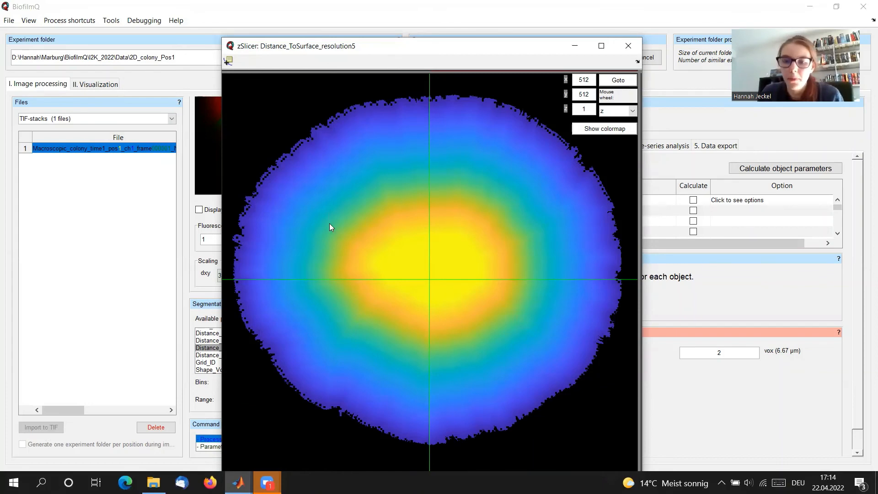
pyautogui.click(634, 47)
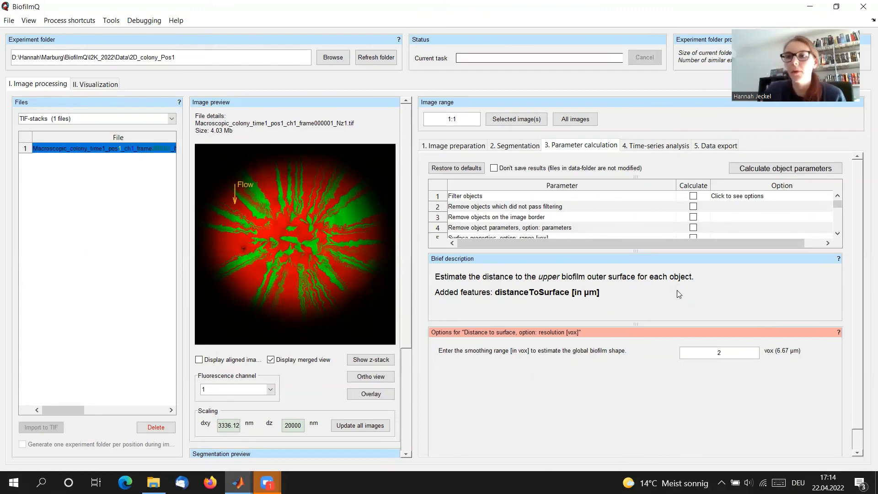
# Exclude the Distance to surface parameter from the next object parameter calculation
pyautogui.click(837, 234)
pyautogui.click(837, 234)
pyautogui.click(837, 234)
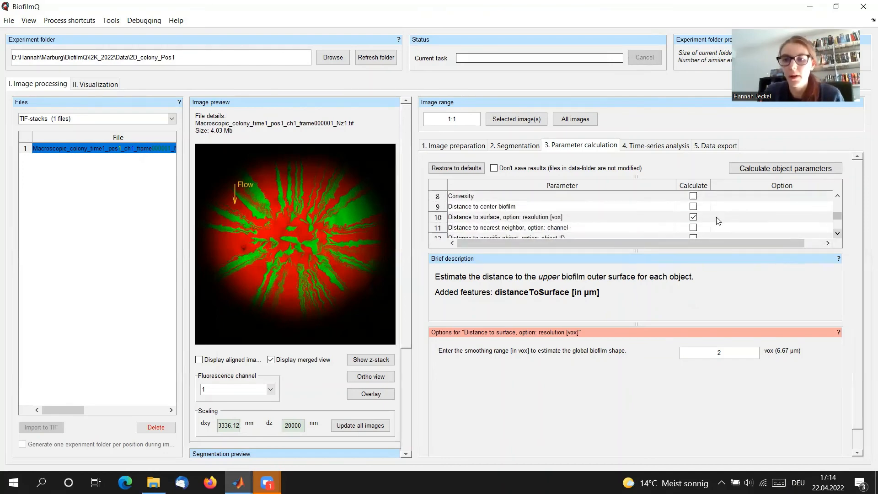
pyautogui.click(693, 217)
# Open the Custom parameter options and name the new parameter DistanceToCenter_normalized
pyautogui.click(837, 223)
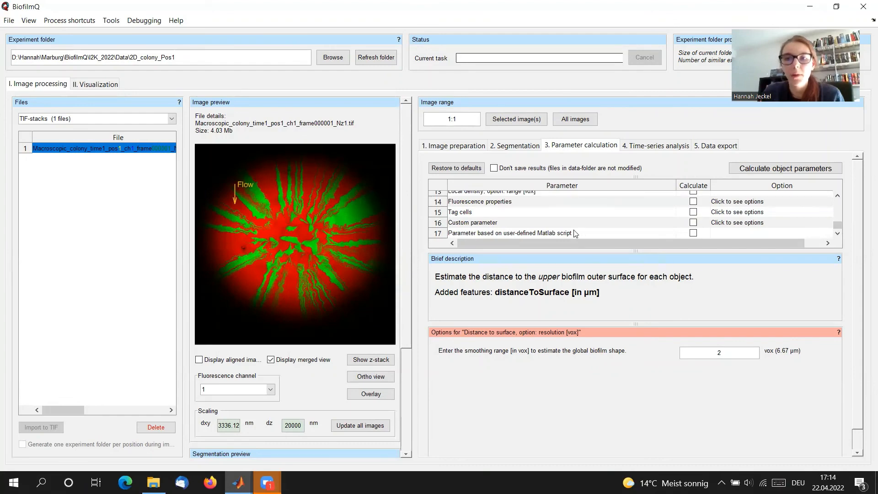
pyautogui.click(466, 224)
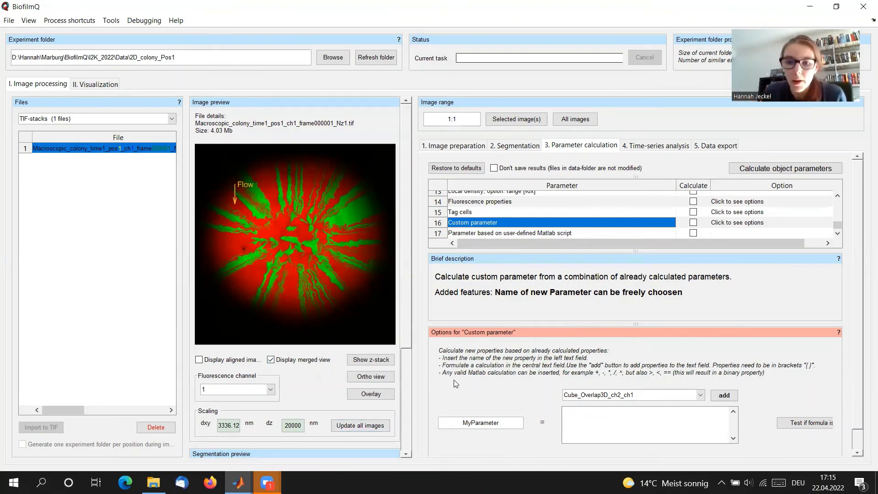
pyautogui.moveTo(406, 328); pyautogui.dragTo(409, 401)
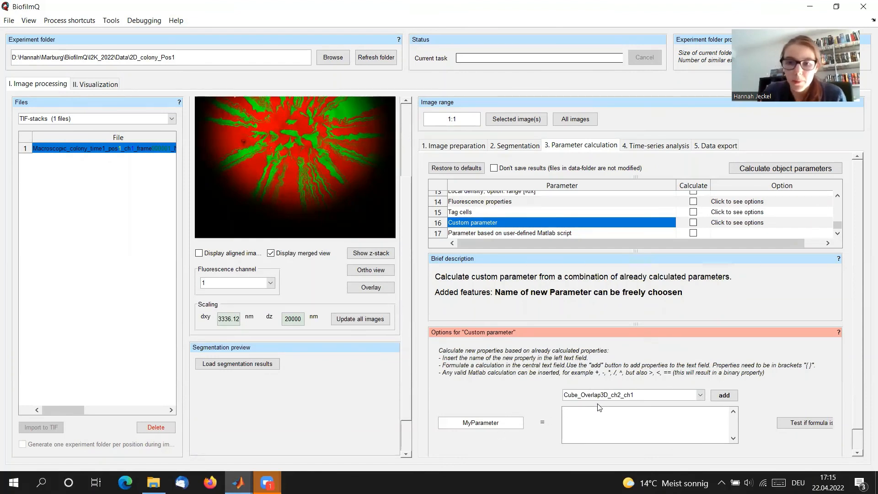
pyautogui.moveTo(502, 423); pyautogui.dragTo(447, 422)
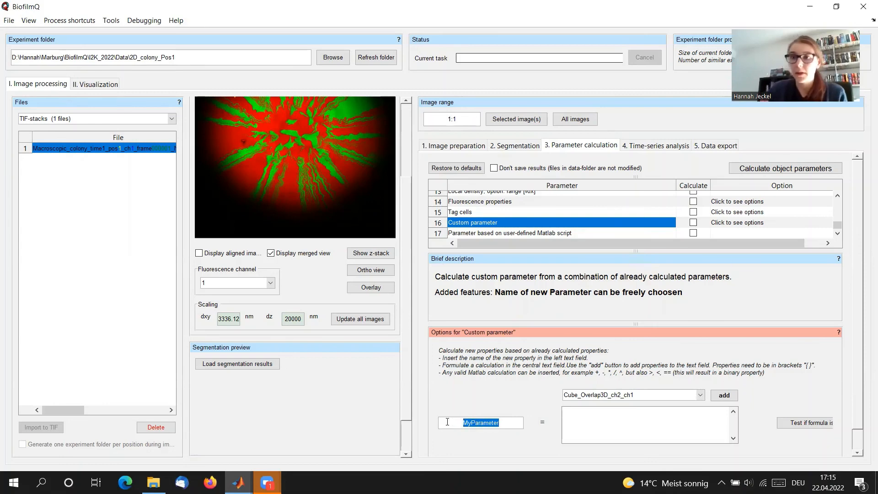
pyautogui.write('Dista')
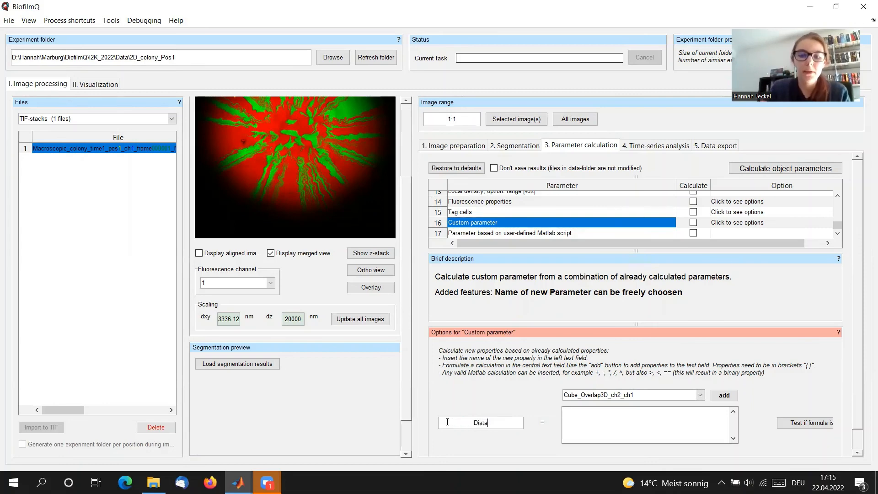
pyautogui.write('nceToCenter')
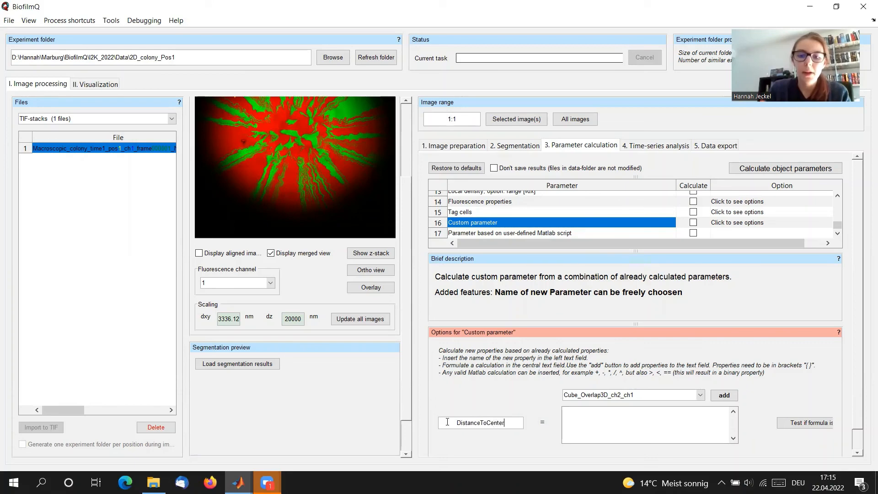
pyautogui.write('_normalized')
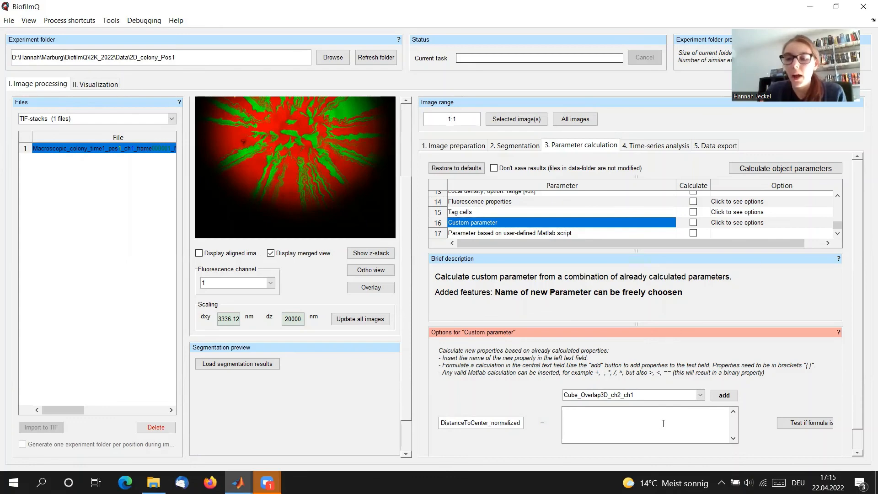
# Define the custom parameter's formula as {Distance_ToBiofilmCenter}/max({Distance_ToBiofilmCenter}) and test whether it is valid
pyautogui.click(699, 395)
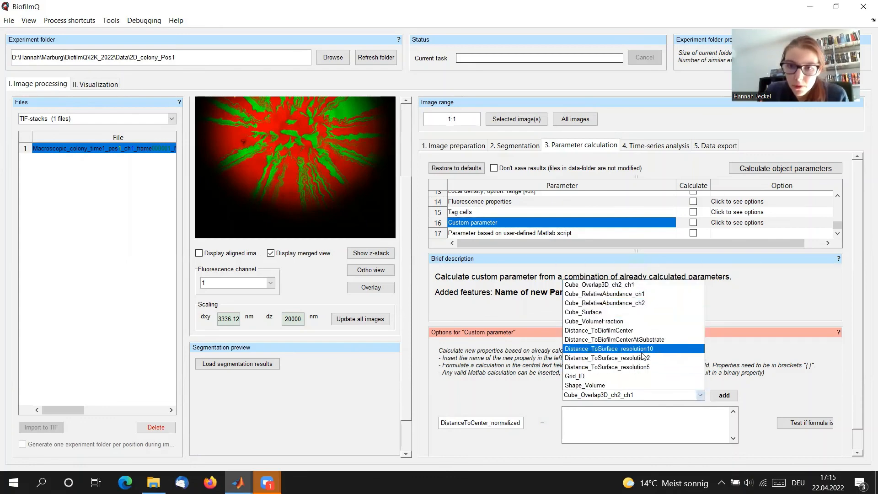
pyautogui.click(616, 331)
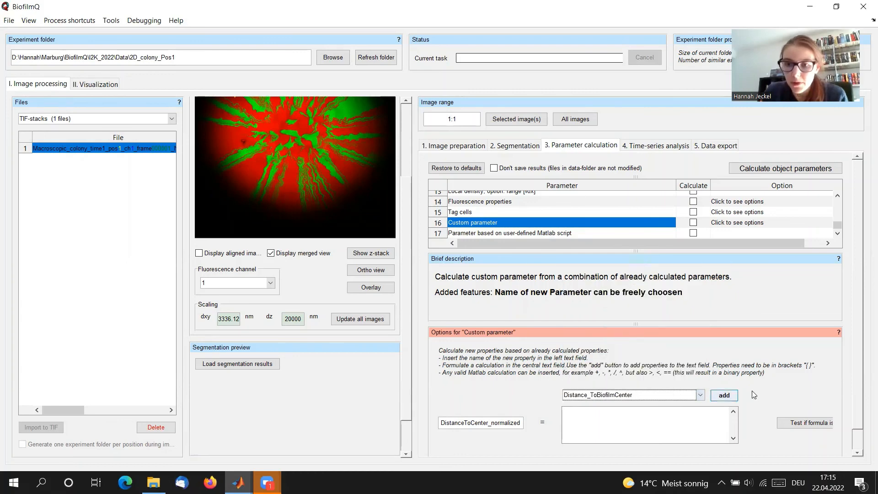
pyautogui.click(723, 396)
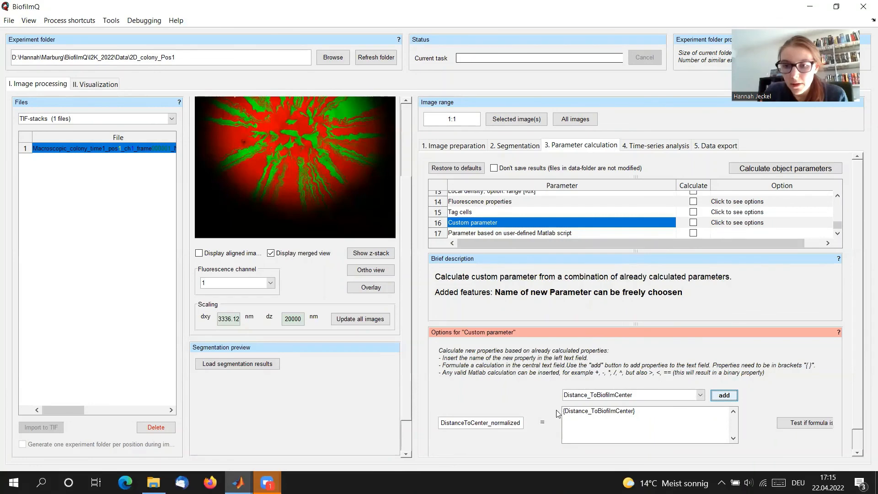
pyautogui.click(666, 412)
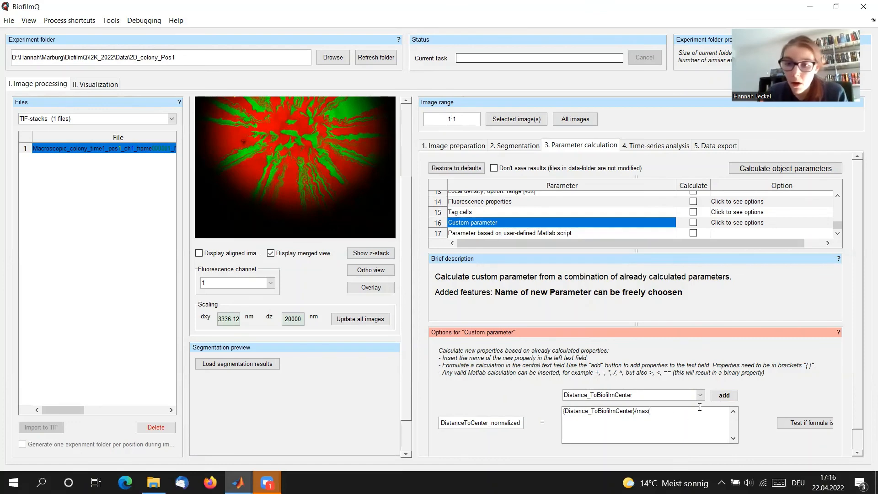
pyautogui.click(724, 395)
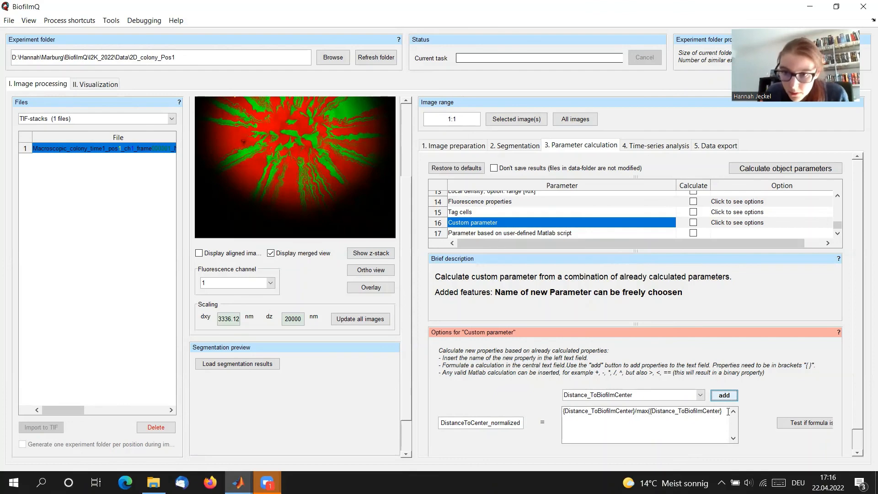
pyautogui.click(728, 411)
pyautogui.write(')')
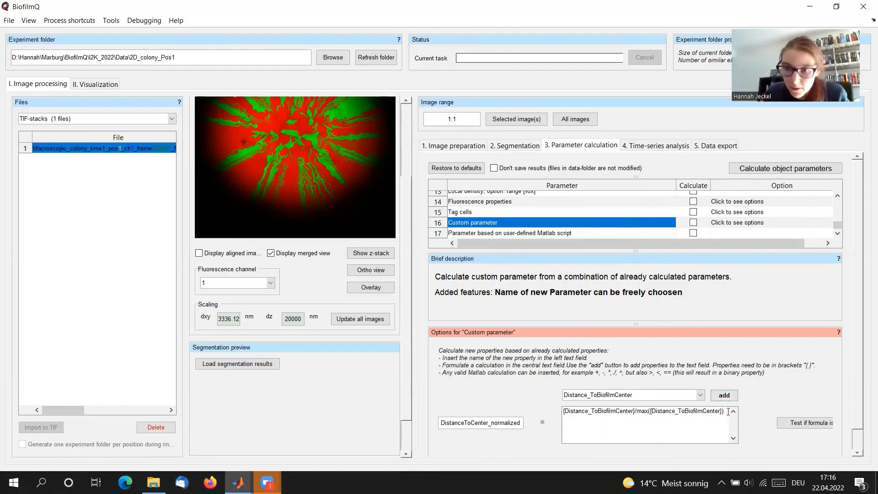
pyautogui.click(815, 426)
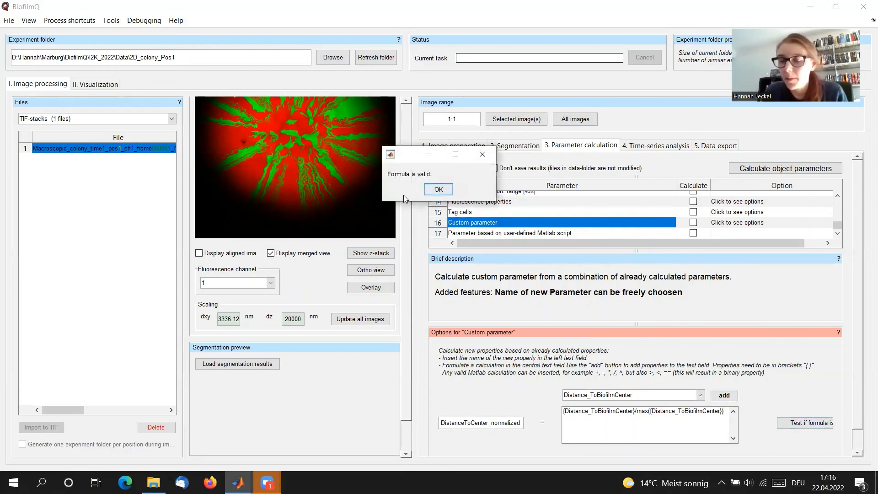
pyautogui.click(436, 189)
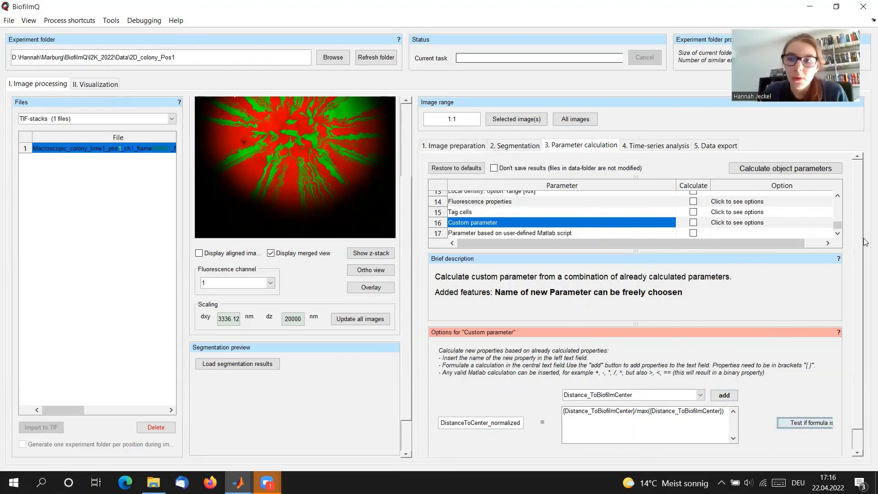
# Include the Custom parameter in the calculation and calculate the object parameters
pyautogui.click(694, 224)
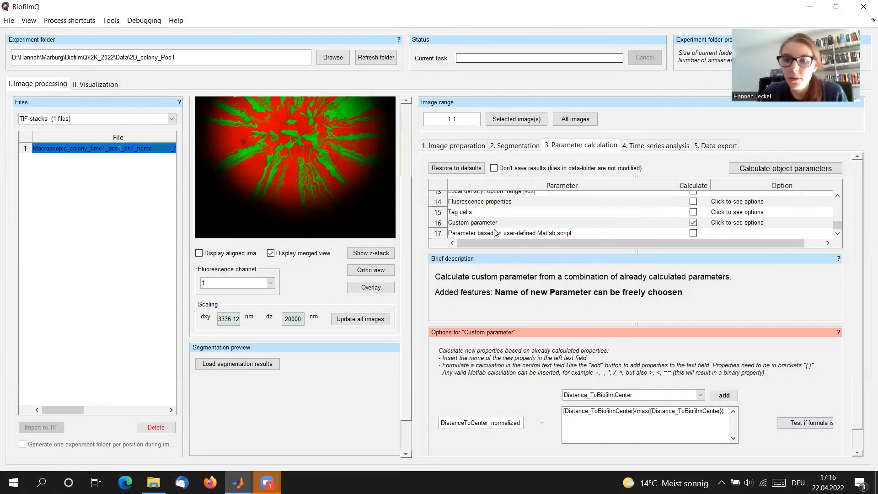
pyautogui.moveTo(837, 225); pyautogui.dragTo(806, 179)
pyautogui.click(801, 169)
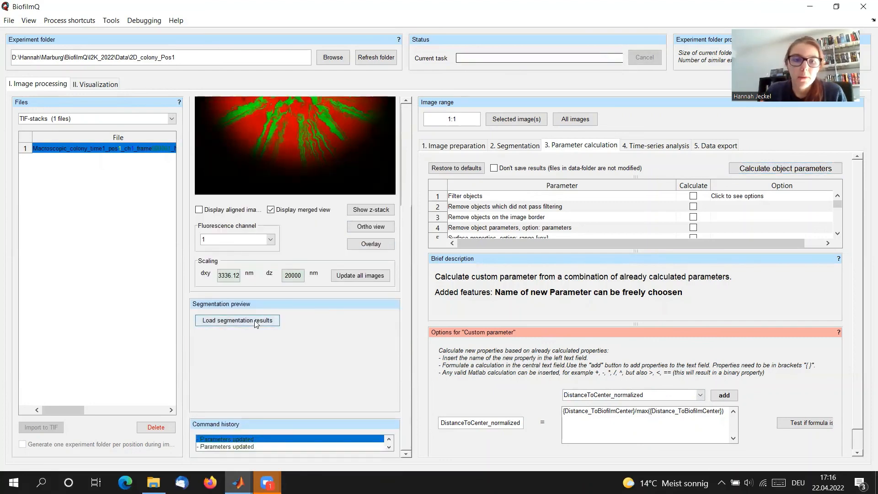
# Load the segmentation results and display Distance_ToBiofilmCenter in an ortho view
pyautogui.click(235, 320)
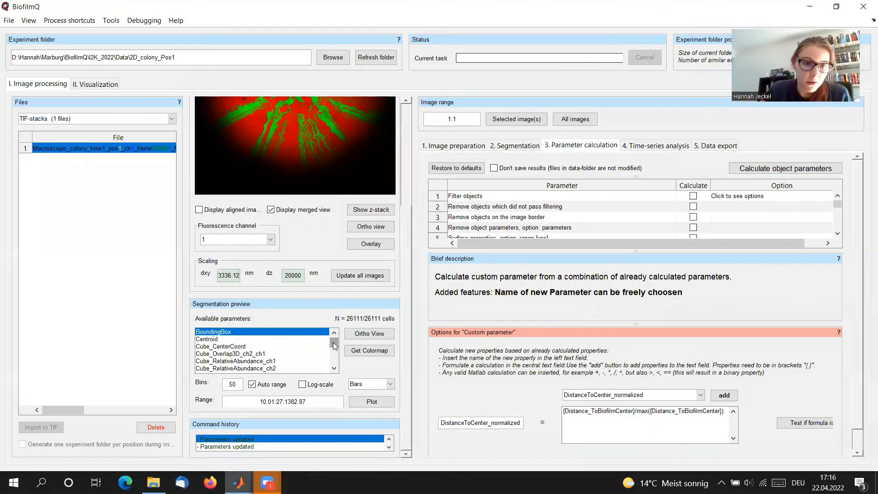
pyautogui.moveTo(334, 346); pyautogui.dragTo(334, 356)
pyautogui.click(234, 347)
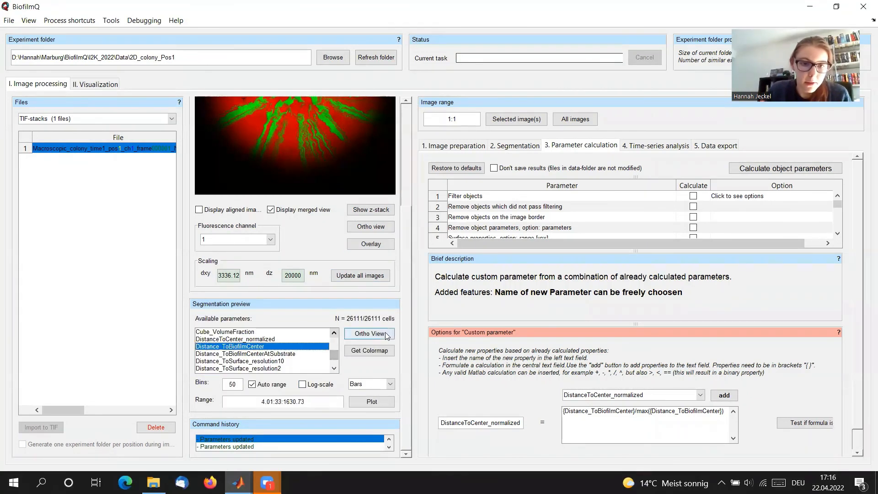
pyautogui.click(386, 337)
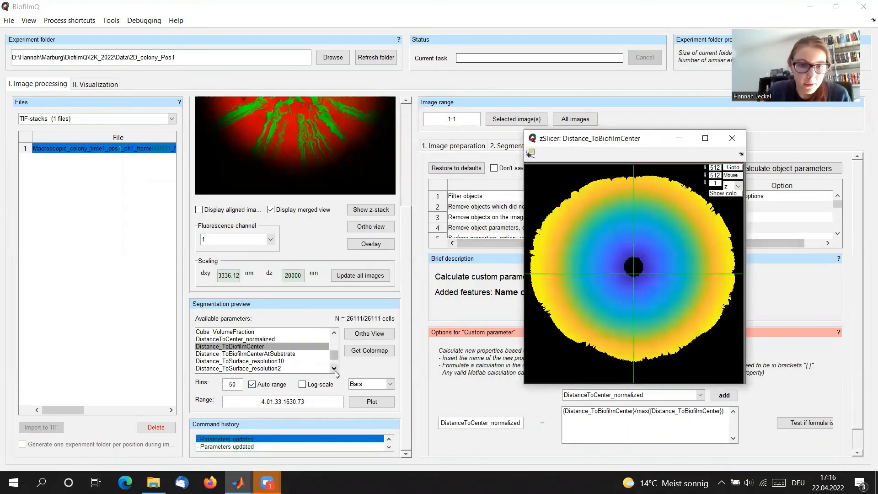
# Display the DistanceToCenter_normalized parameter in its own ortho view
pyautogui.click(334, 368)
pyautogui.click(334, 369)
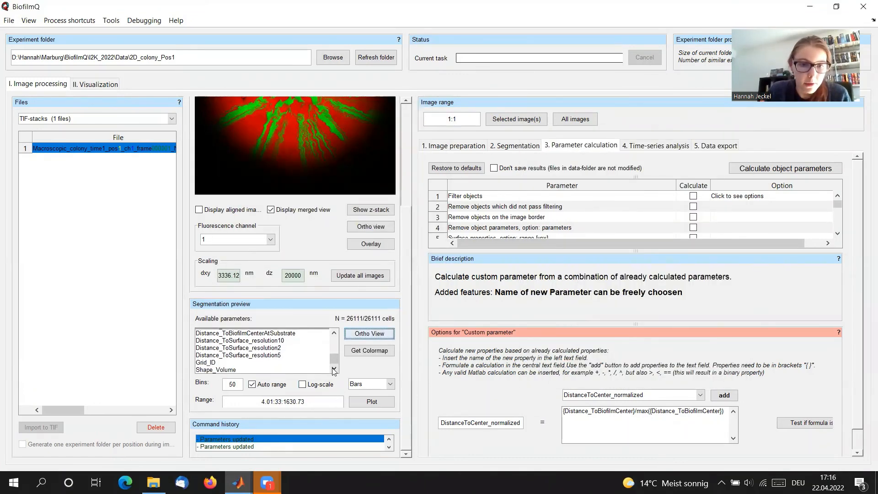
pyautogui.scroll(1, 334, 360)
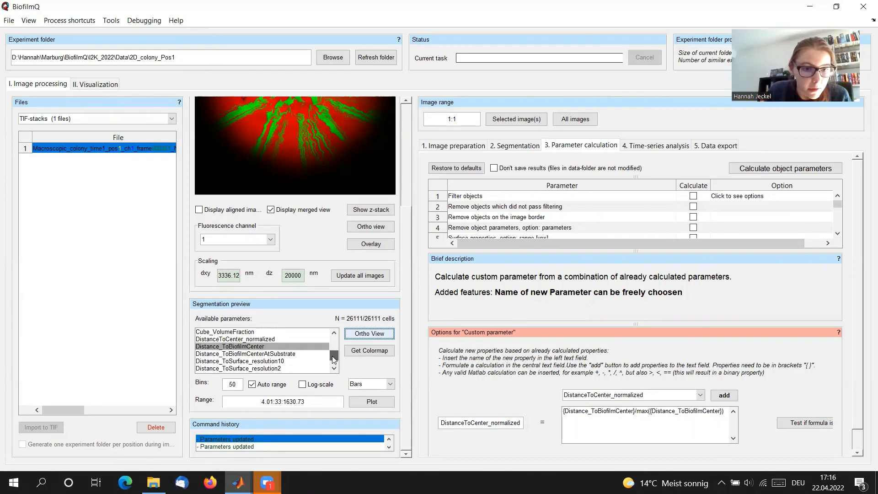
pyautogui.scroll(1, 334, 359)
pyautogui.click(261, 348)
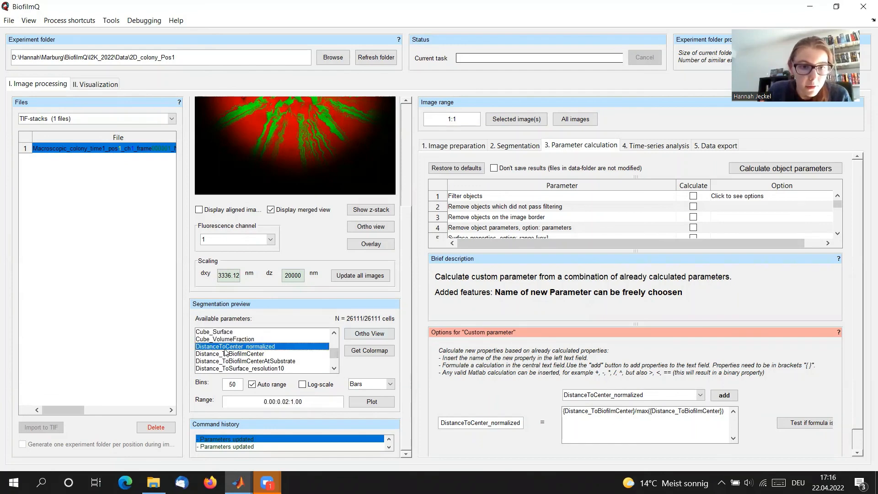
pyautogui.click(370, 334)
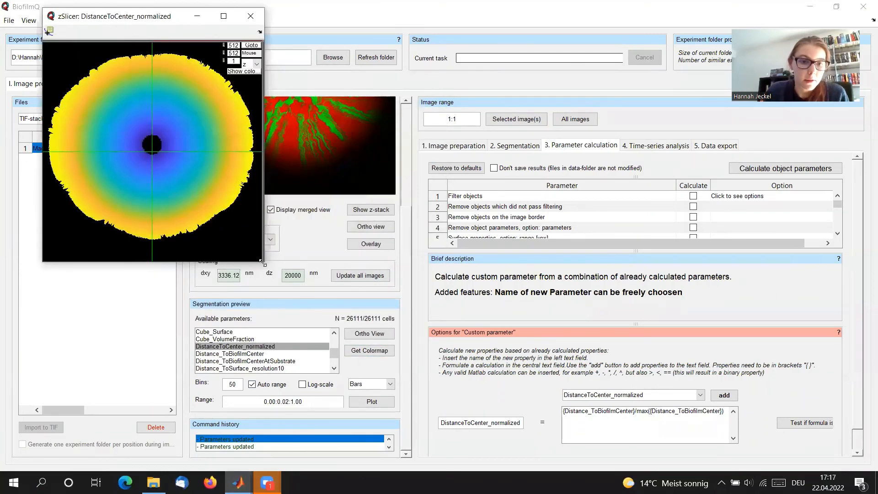
# Enlarge the DistanceToCenter_normalized and Distance_ToBiofilmCenter ortho views side by side and show the colormap in both to compare their scales
pyautogui.moveTo(262, 263); pyautogui.dragTo(419, 438)
pyautogui.moveTo(238, 483)
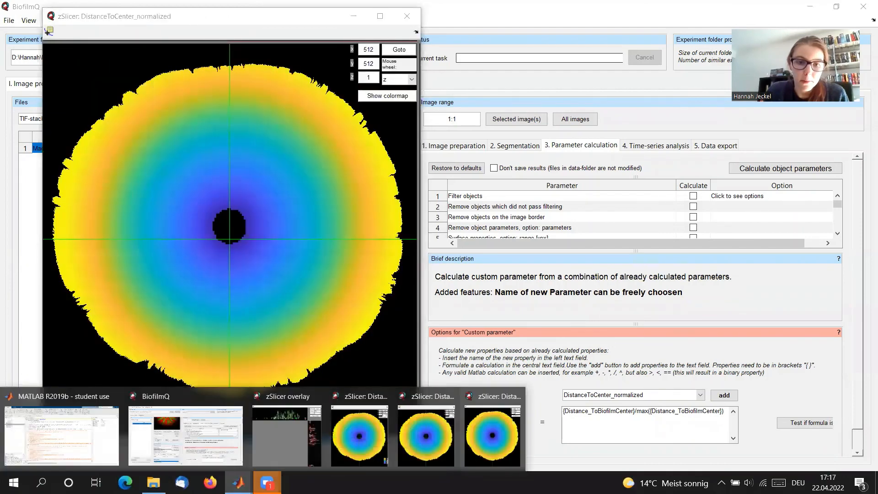
pyautogui.click(418, 438)
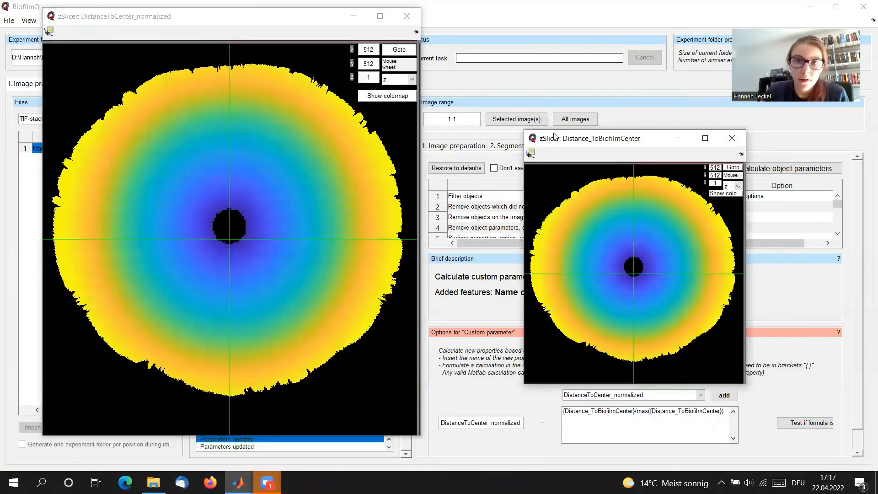
pyautogui.moveTo(554, 136); pyautogui.dragTo(453, 17)
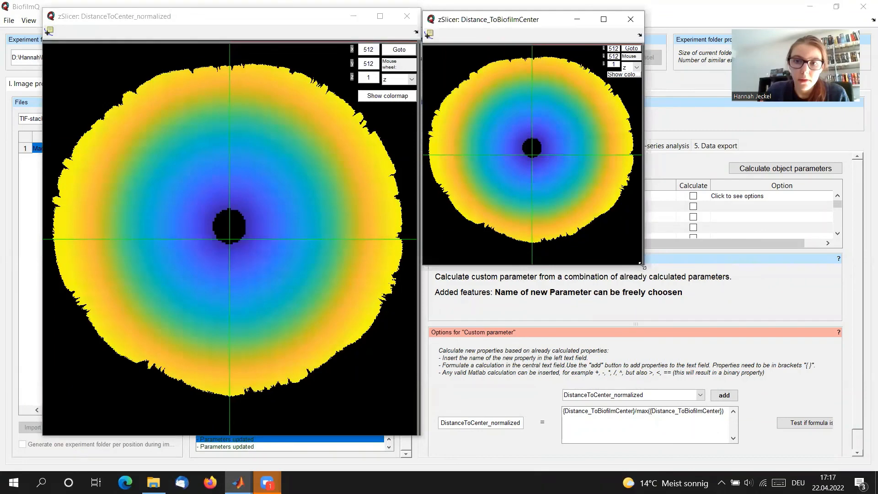
pyautogui.moveTo(642, 265); pyautogui.dragTo(803, 443)
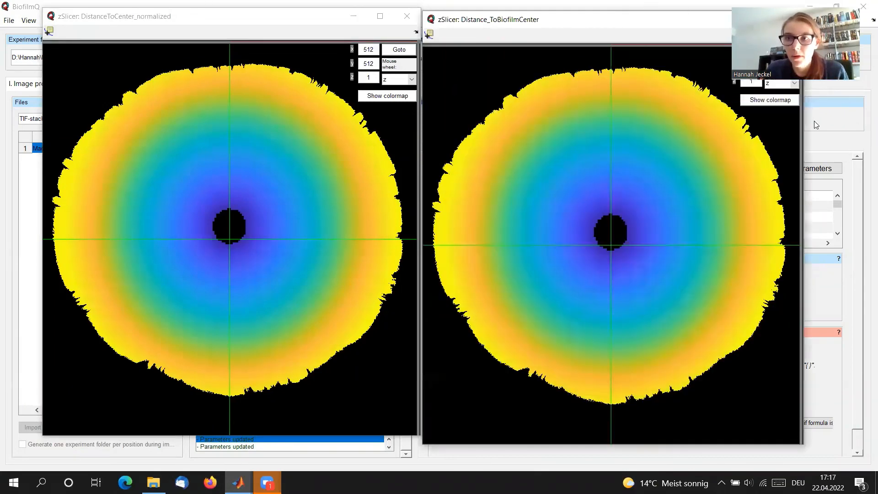
pyautogui.click(770, 100)
pyautogui.click(387, 95)
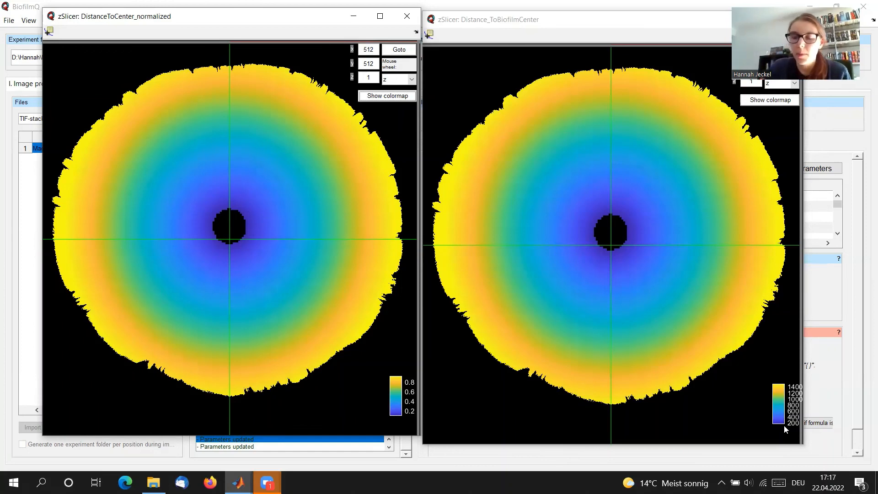
# Return to the main BiofilmQ window and load the colony's data for visualization with fluorescence channel 1
pyautogui.click(832, 306)
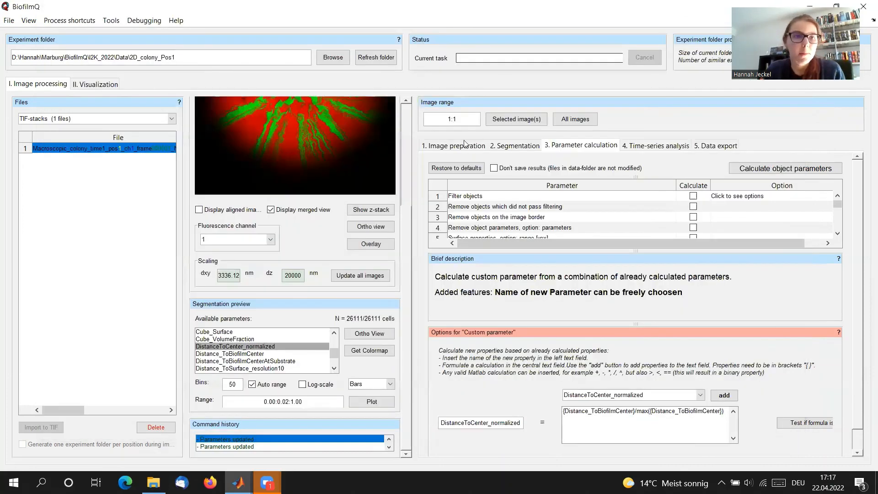
pyautogui.click(95, 86)
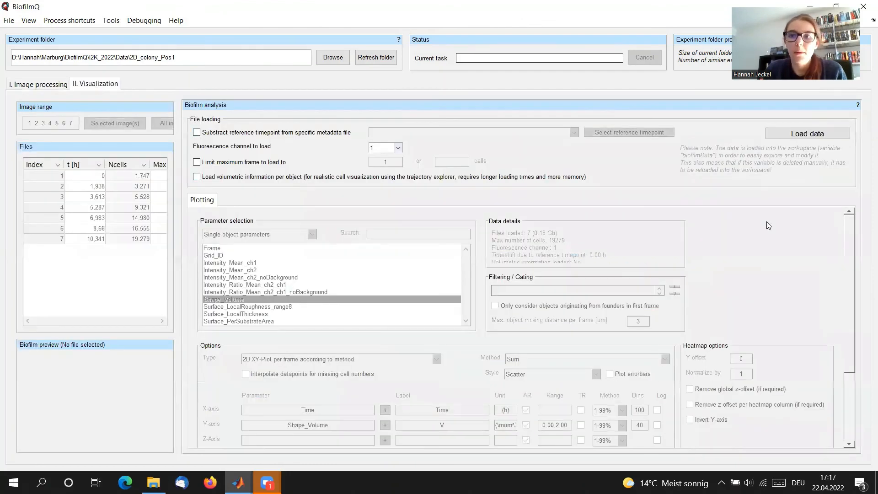
pyautogui.click(805, 138)
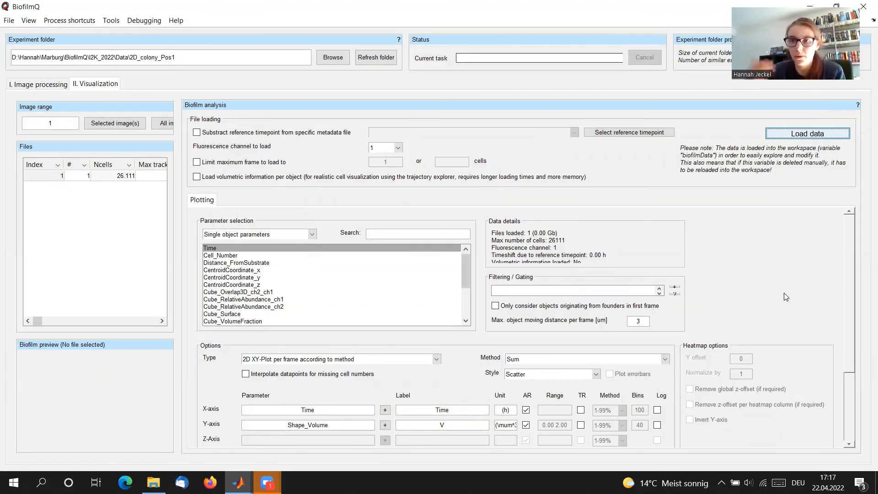
# Review the merged image preview of the colony in image processing and return to the visualization settings
pyautogui.click(30, 83)
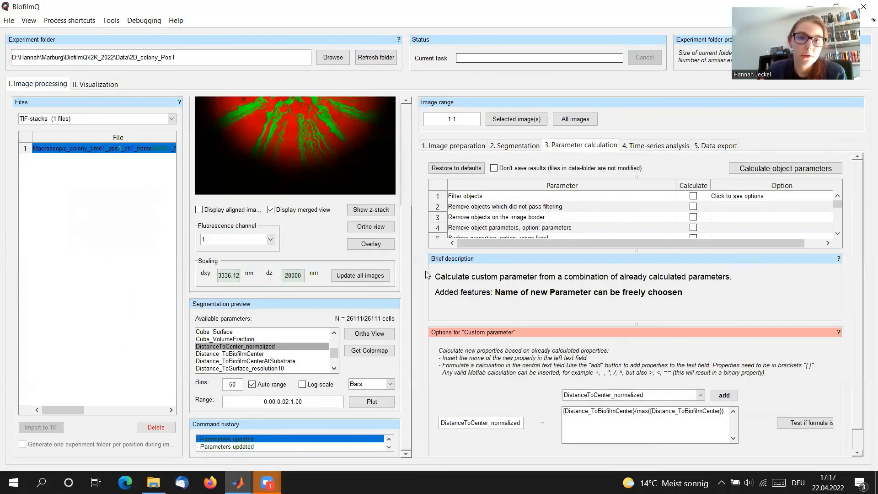
pyautogui.scroll(4, 399, 202)
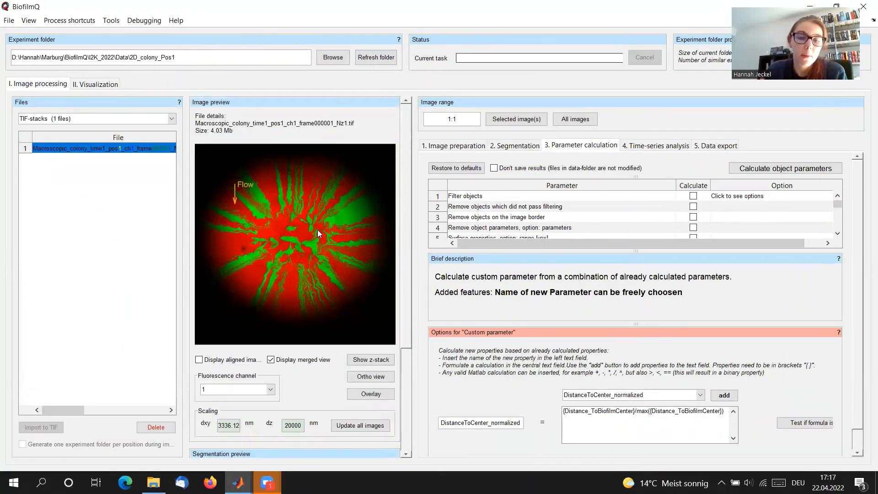
pyautogui.click(111, 85)
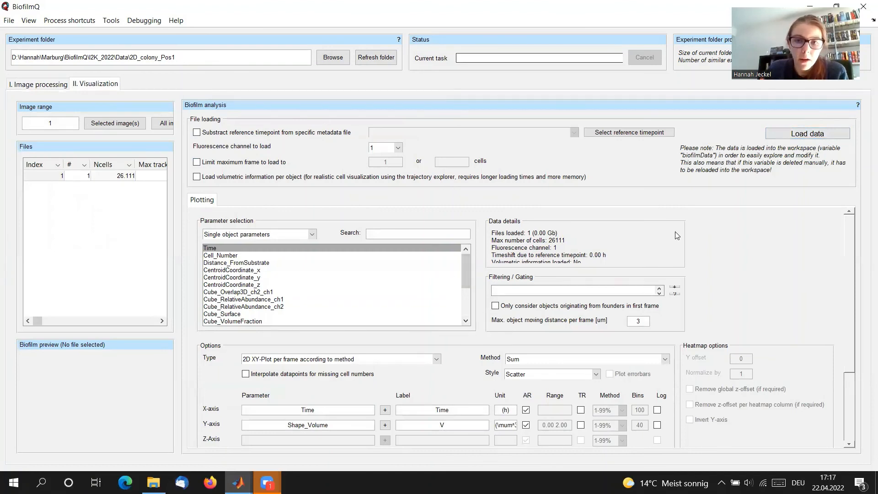
# Set the plot type to 1.5D Histogram (one parameter resolved by another) with DistanceToCenter_normalized on the X-axis
pyautogui.click(436, 359)
pyautogui.click(281, 414)
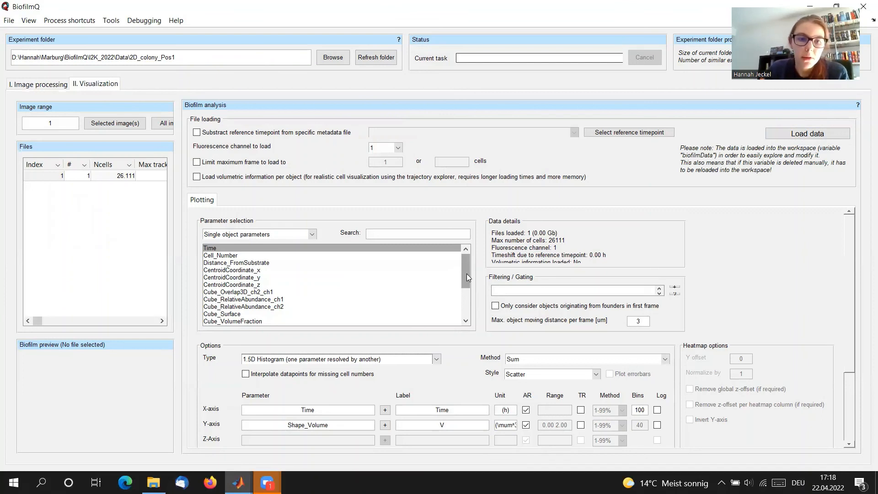
pyautogui.moveTo(466, 274); pyautogui.dragTo(468, 294)
pyautogui.click(271, 285)
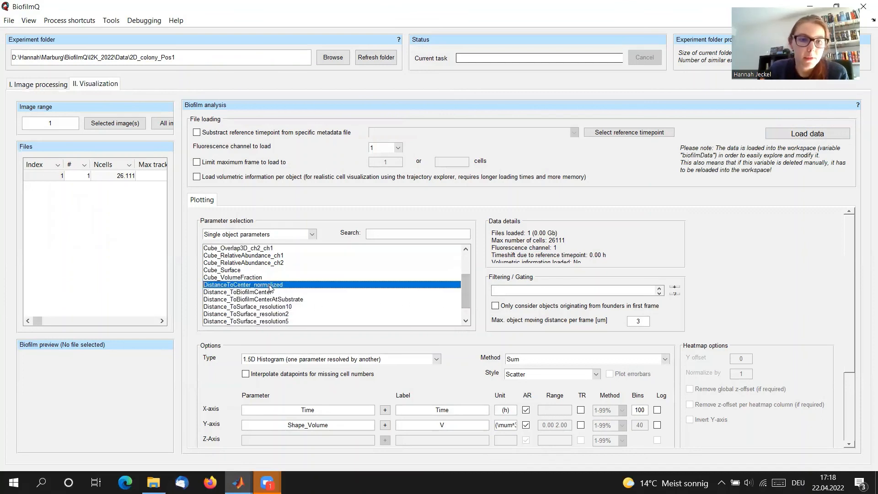
pyautogui.click(385, 411)
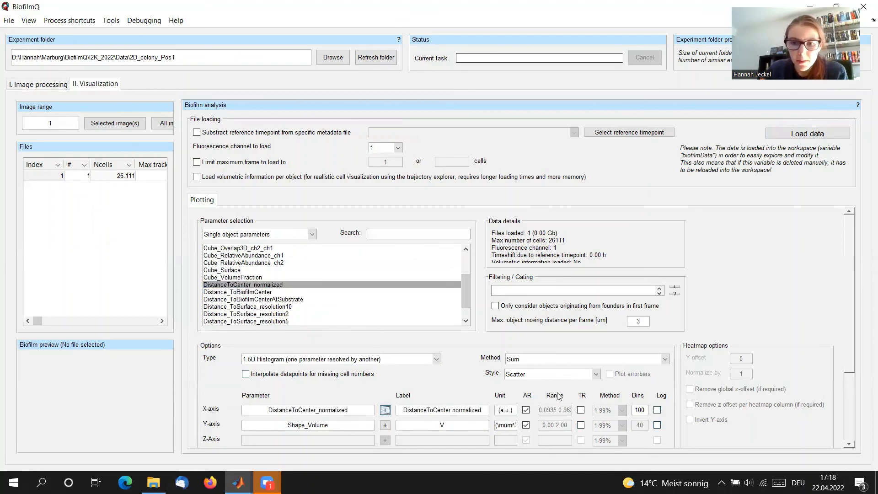
# Turn off the automatic range for the X-axis and set its range to 0 1
pyautogui.click(527, 411)
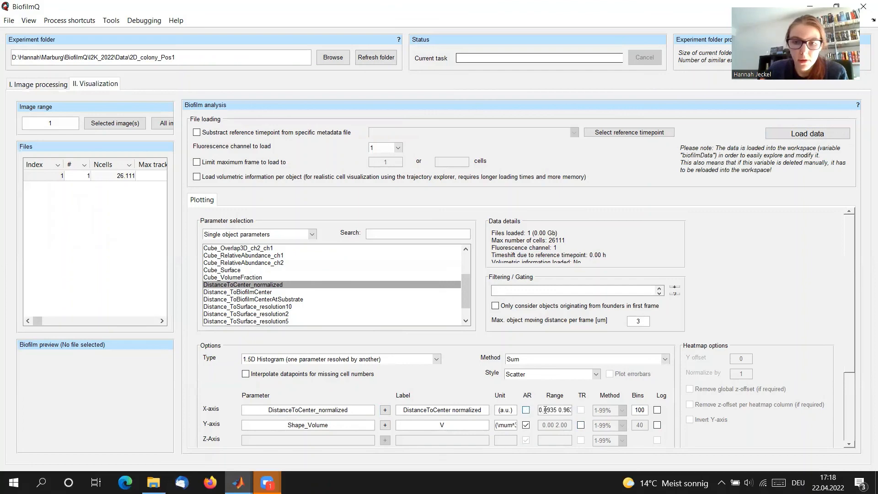
pyautogui.moveTo(539, 410); pyautogui.dragTo(622, 410)
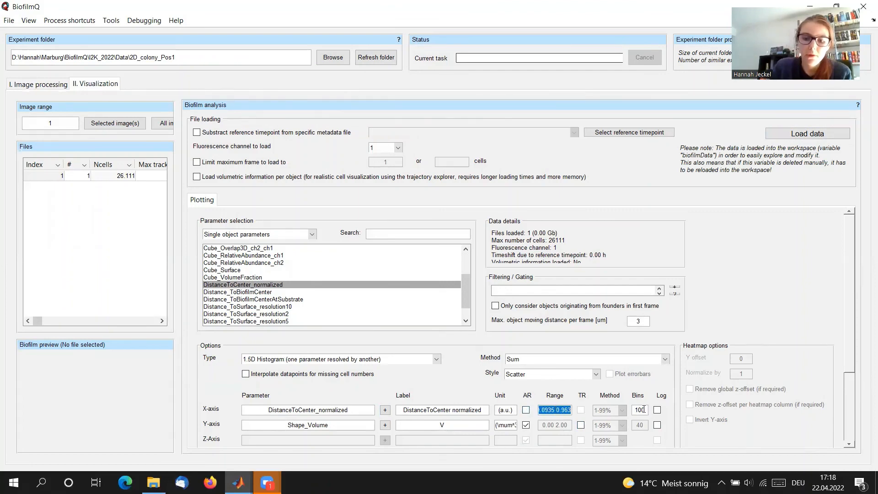
pyautogui.write('0')
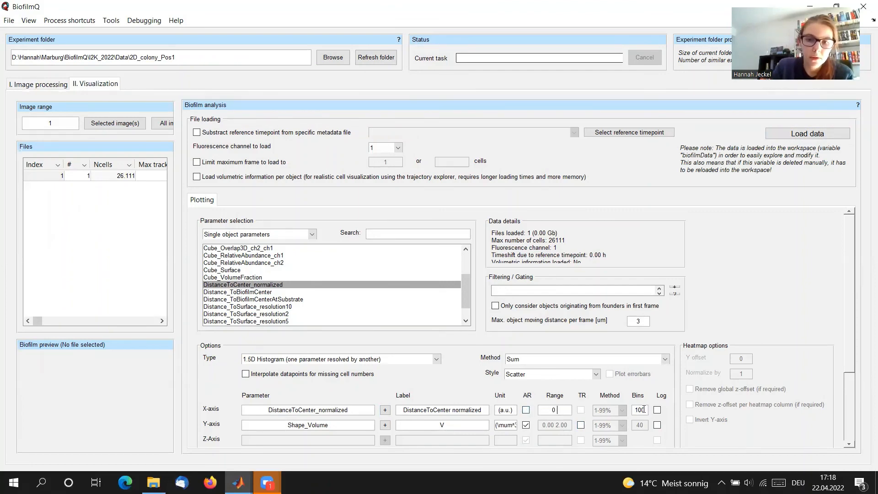
pyautogui.write(' 1')
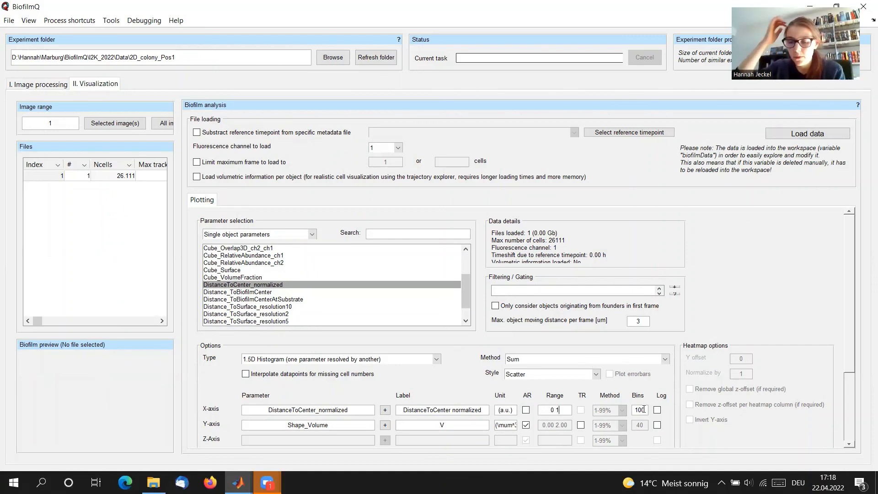
# Assign Cube_RelativeAbundance_ch1 as the Y-axis parameter of the plot
pyautogui.click(344, 425)
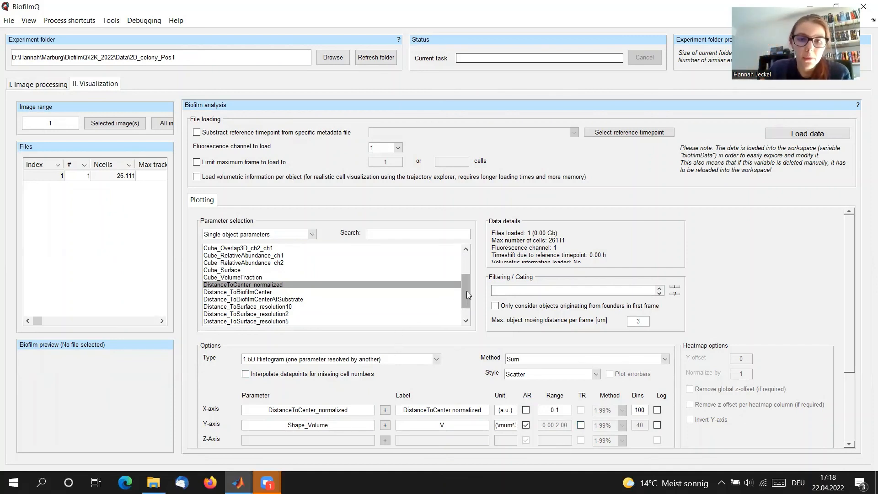
pyautogui.click(276, 255)
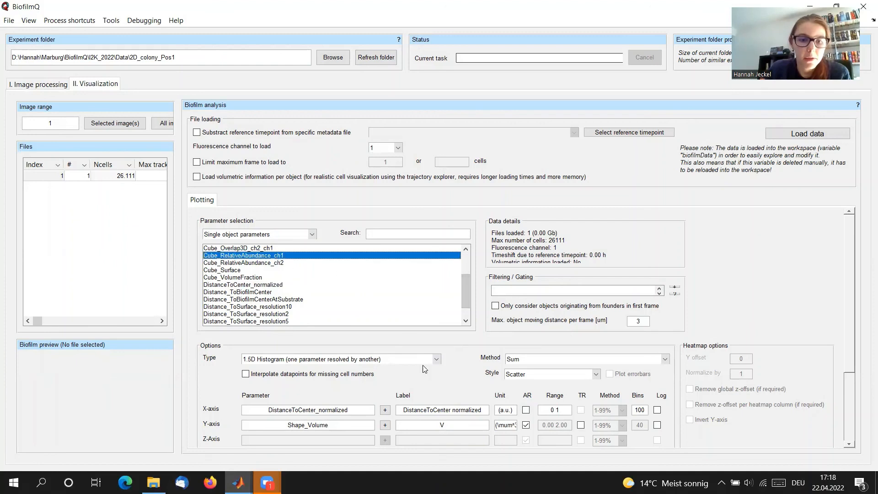
pyautogui.click(385, 426)
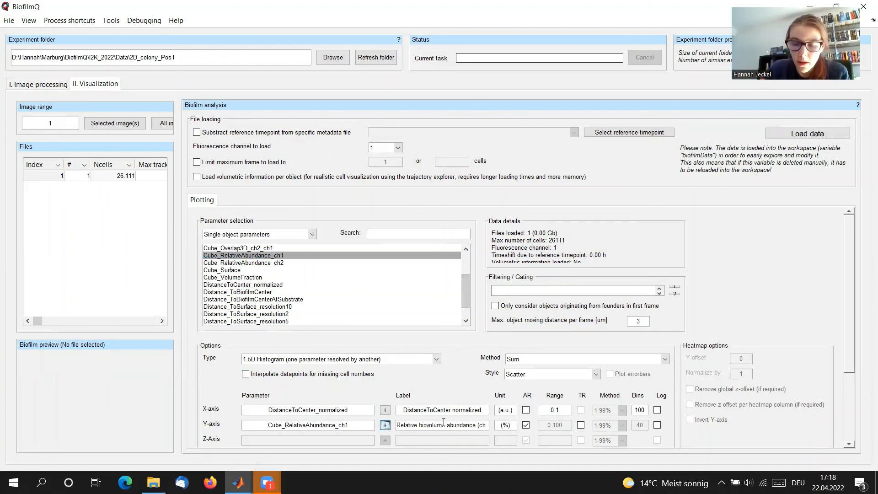
# Set the X-axis to 40 bins and the method to Mean (normalized by object volume) ± standard deviation
pyautogui.doubleClick(642, 410)
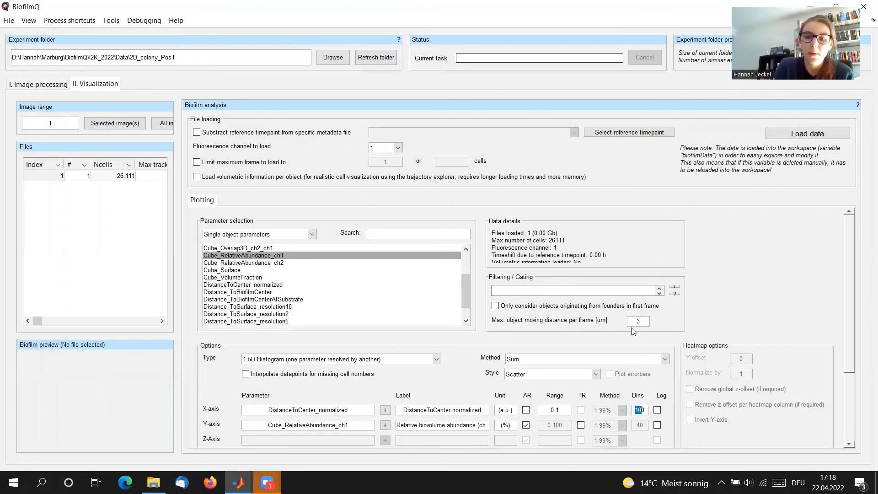
pyautogui.write('40')
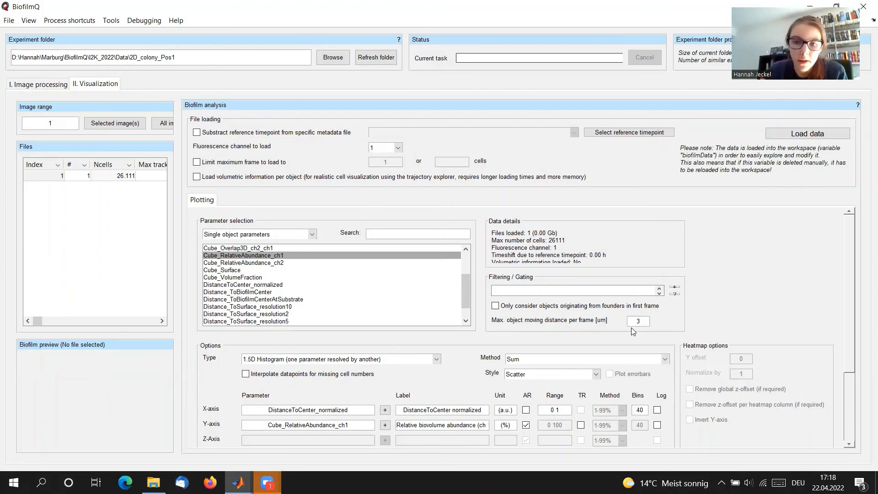
pyautogui.click(544, 360)
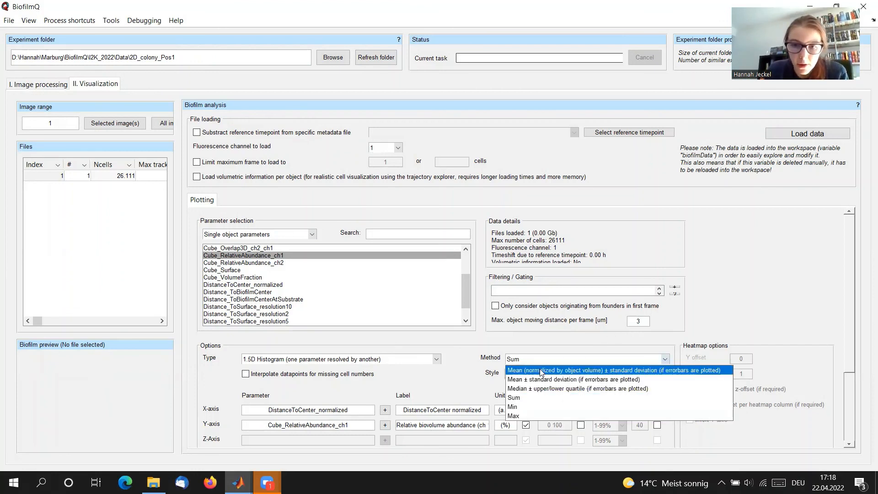
pyautogui.click(541, 371)
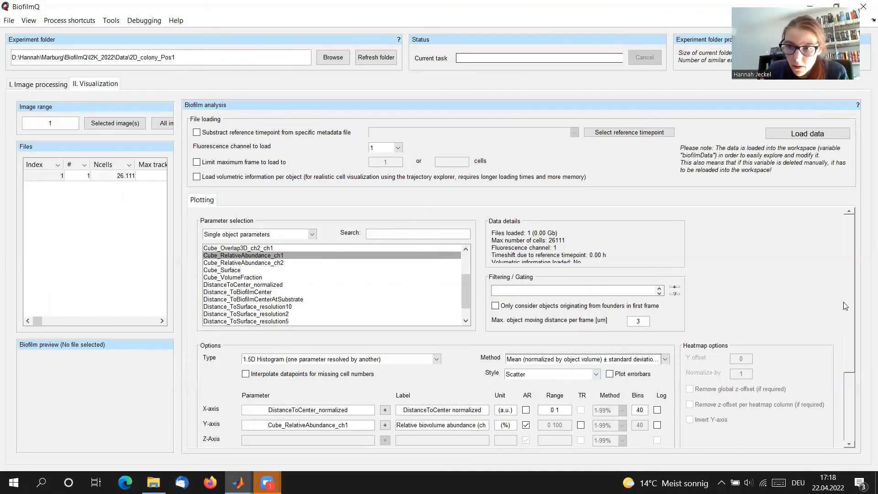
# Disable adding the plot to the current figure and plot the channel 1 relative abundance against the normalized distance
pyautogui.scroll(-5, 844, 306)
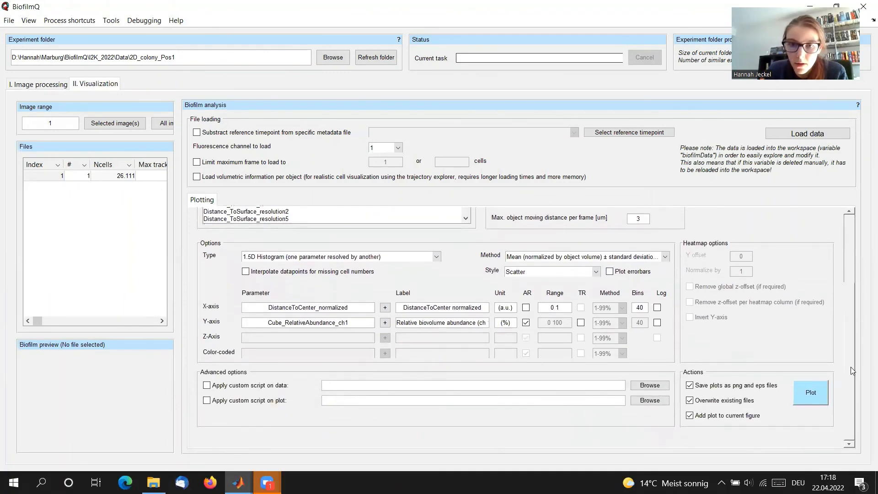
pyautogui.click(715, 415)
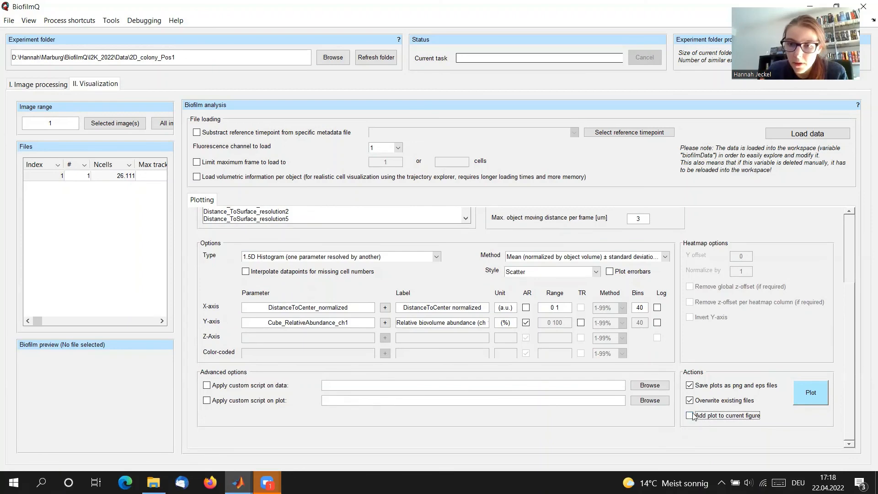
pyautogui.click(818, 400)
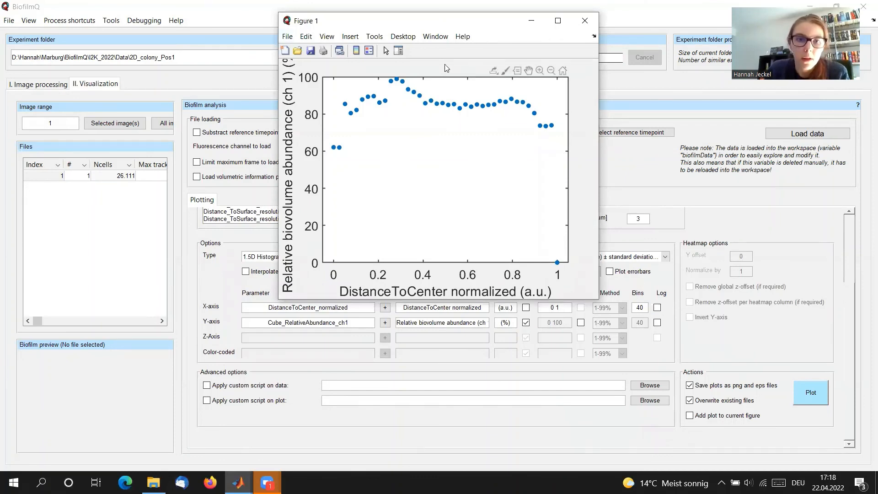
# Move the figure aside and compare the channel 1 abundance curve with the colony's image preview
pyautogui.moveTo(439, 21); pyautogui.dragTo(201, 137)
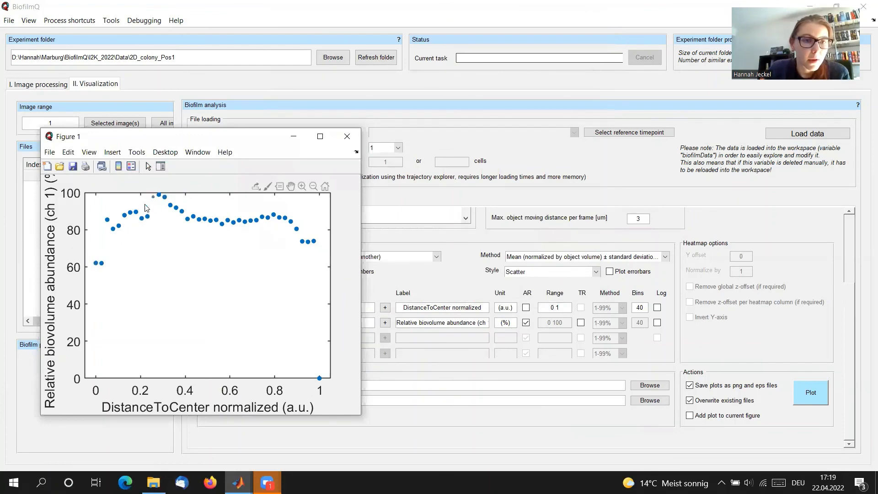
pyautogui.click(56, 85)
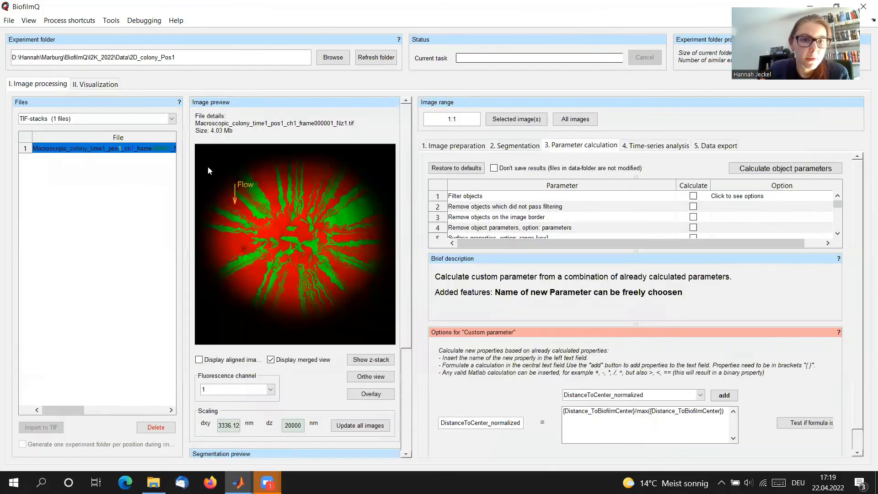
pyautogui.click(79, 86)
pyautogui.moveTo(238, 482)
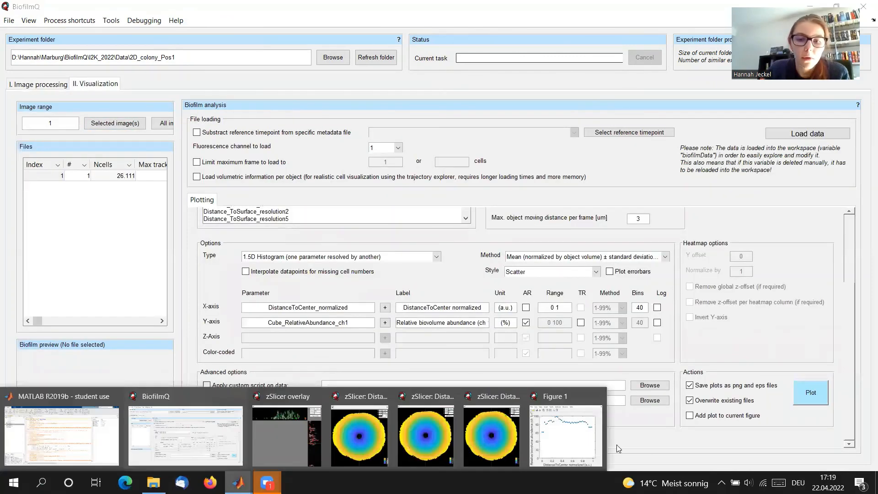
pyautogui.click(590, 425)
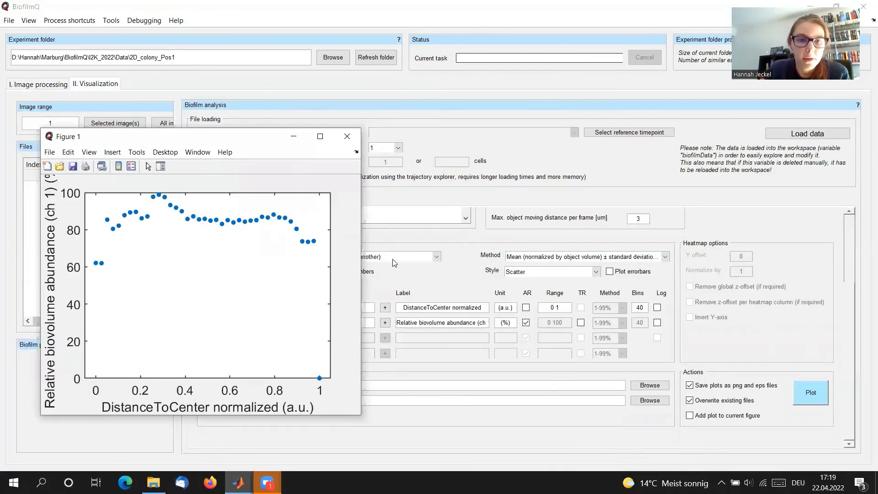
# Replace the Y-axis parameter with Cube_RelativeAbundance_ch2
pyautogui.click(484, 278)
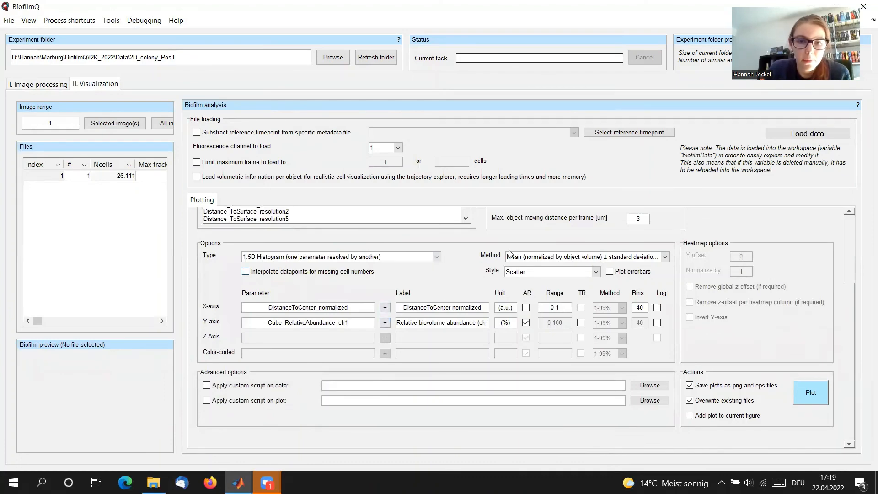
pyautogui.scroll(3, 467, 265)
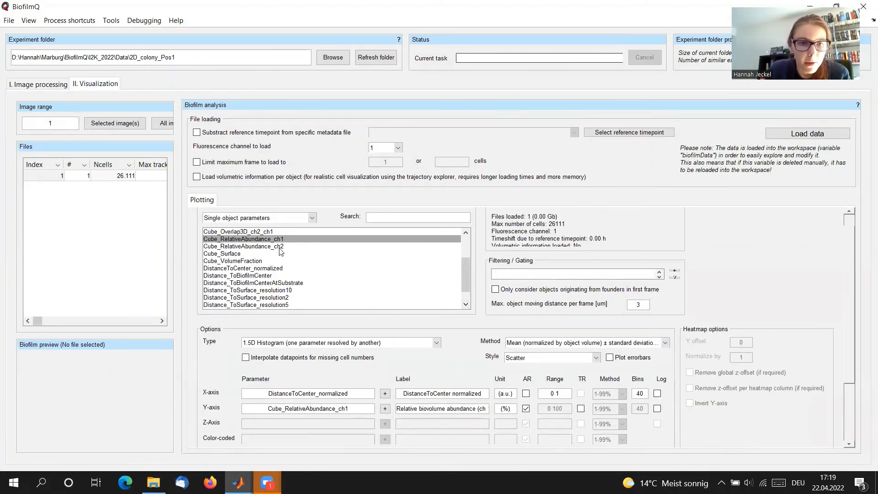
pyautogui.click(280, 246)
pyautogui.click(385, 409)
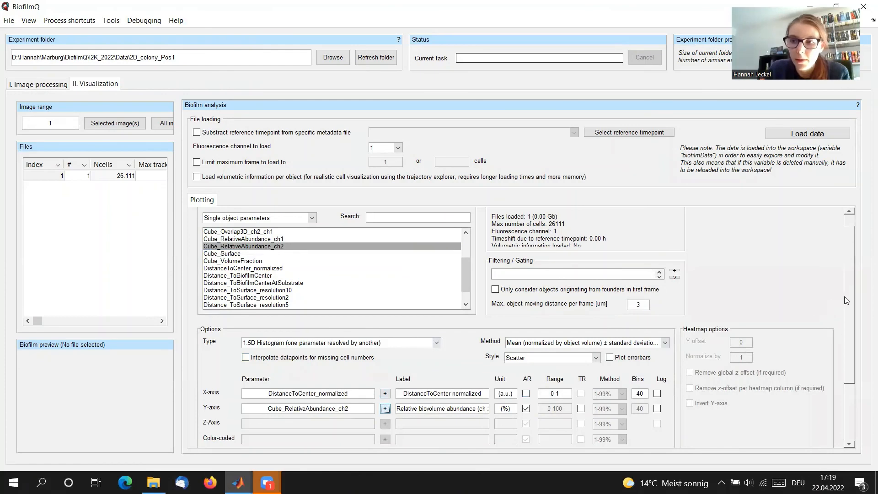
# Enable adding the plot to the current figure and plot the channel 2 abundance into the channel 1 figure
pyautogui.scroll(-3, 845, 342)
pyautogui.click(698, 417)
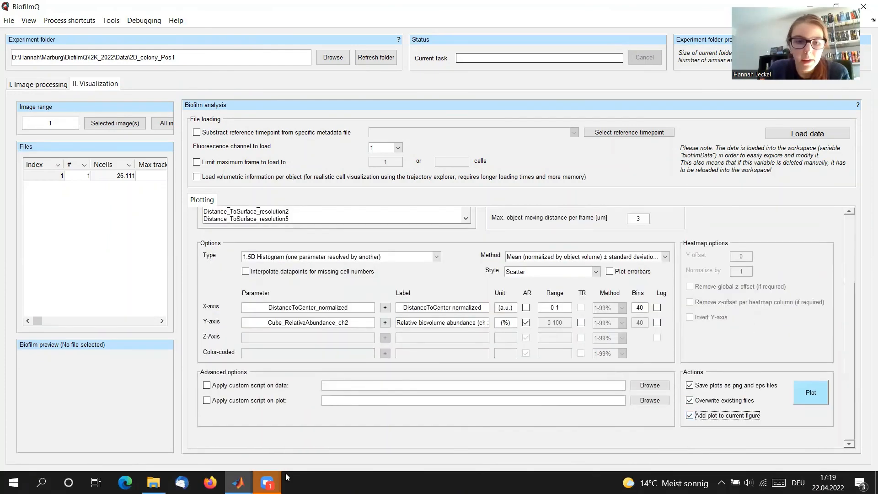
pyautogui.moveTo(238, 482)
pyautogui.click(566, 434)
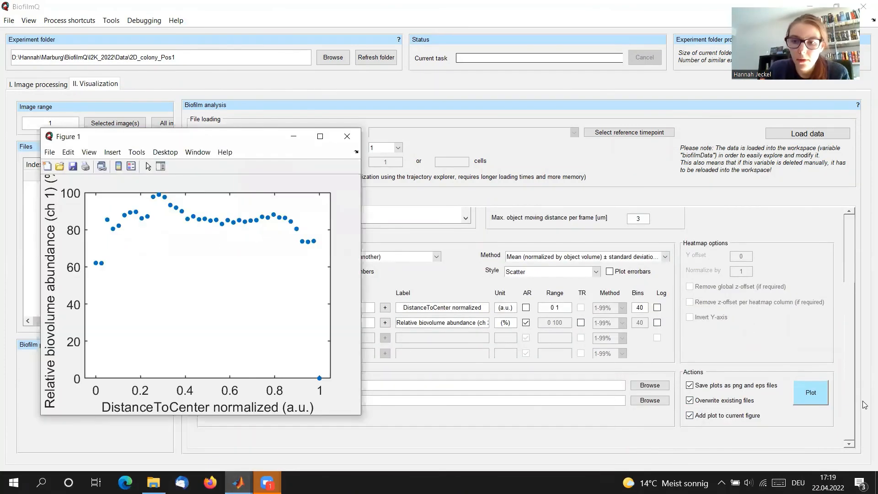
pyautogui.click(801, 402)
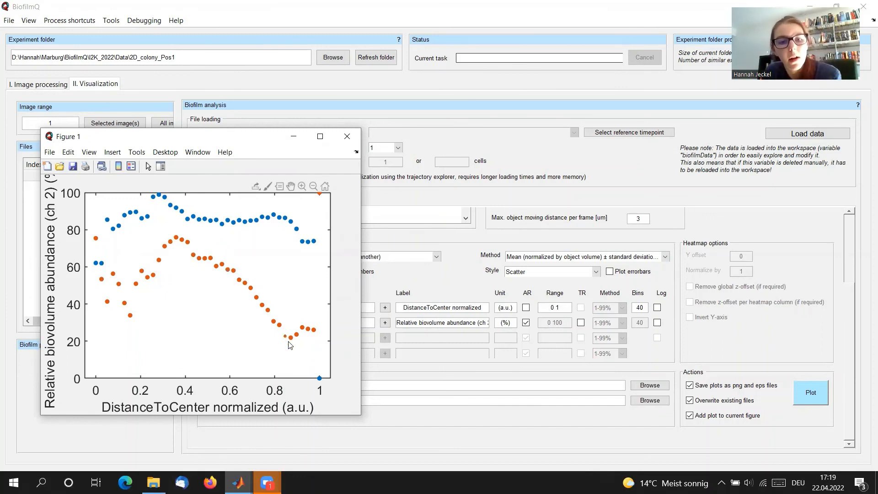
# Enlarge the combined figure and examine how both channels' relative abundance varies with normalized distance to the center
pyautogui.moveTo(289, 344)
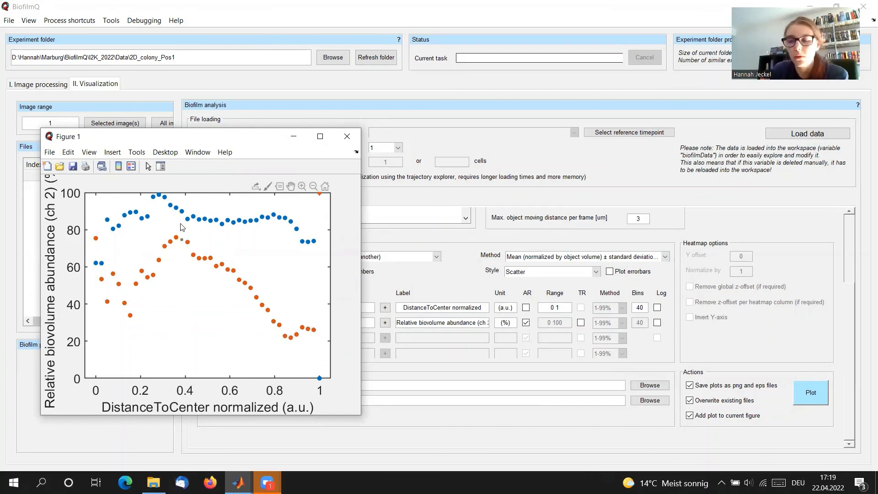
pyautogui.moveTo(181, 227)
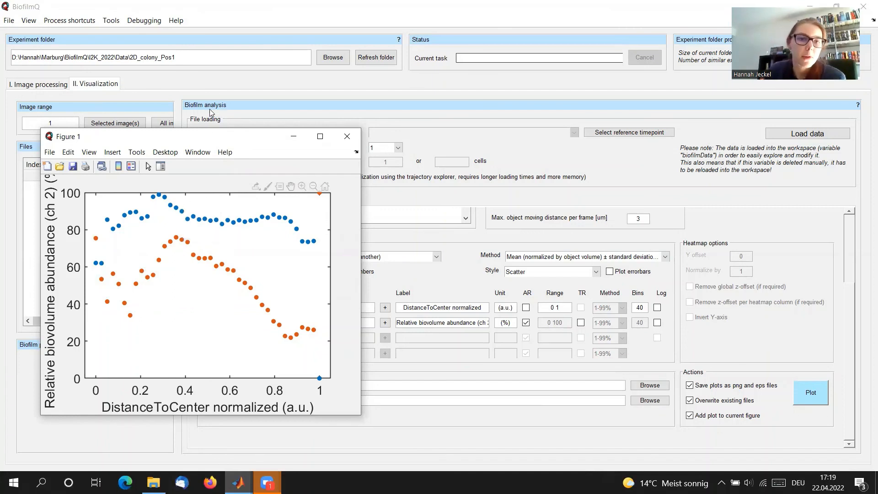
pyautogui.moveTo(208, 133); pyautogui.dragTo(242, 50)
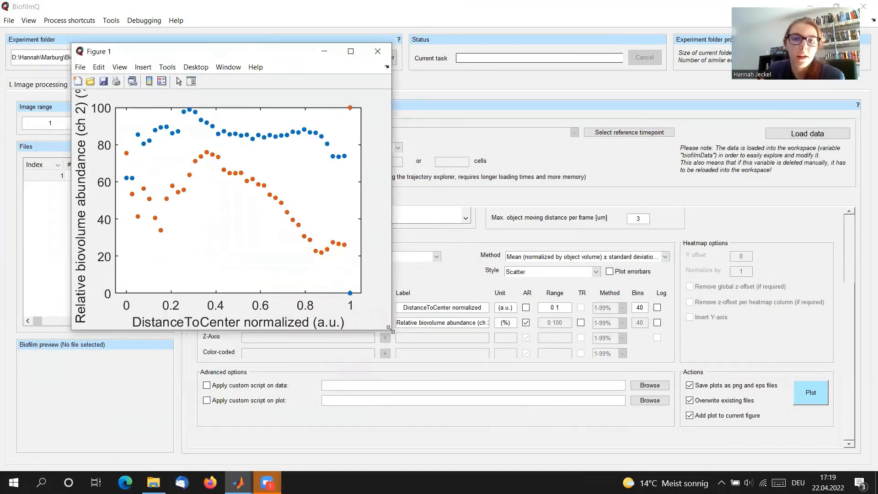
pyautogui.moveTo(390, 329); pyautogui.dragTo(505, 427)
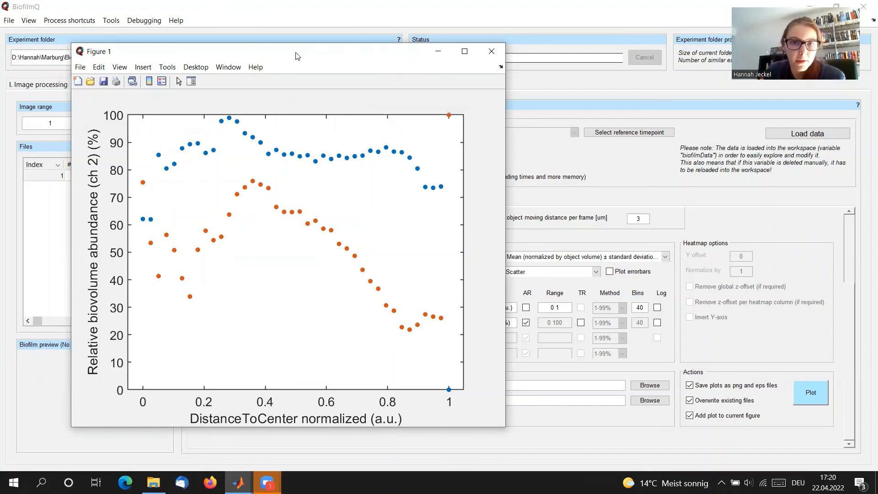
pyautogui.moveTo(301, 56); pyautogui.dragTo(326, 63)
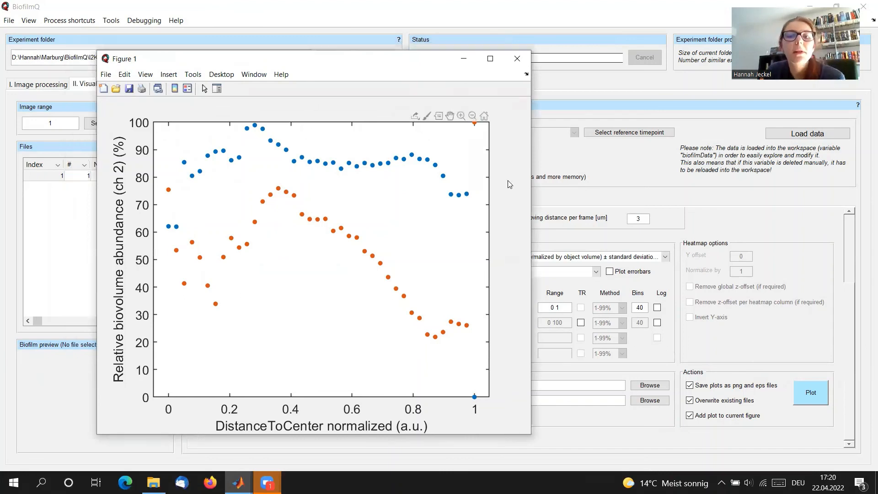
pyautogui.moveTo(532, 183); pyautogui.dragTo(625, 179)
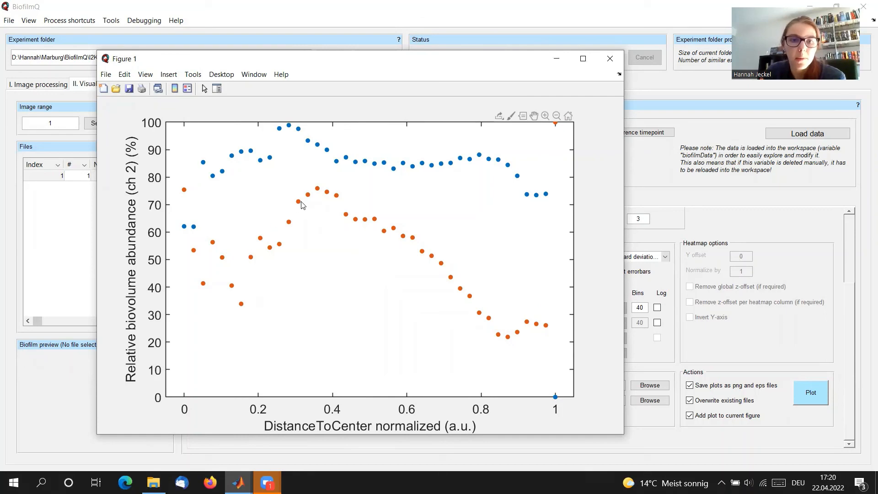
# Close the combined abundance figure and return to the colony's image processing view
pyautogui.click(609, 58)
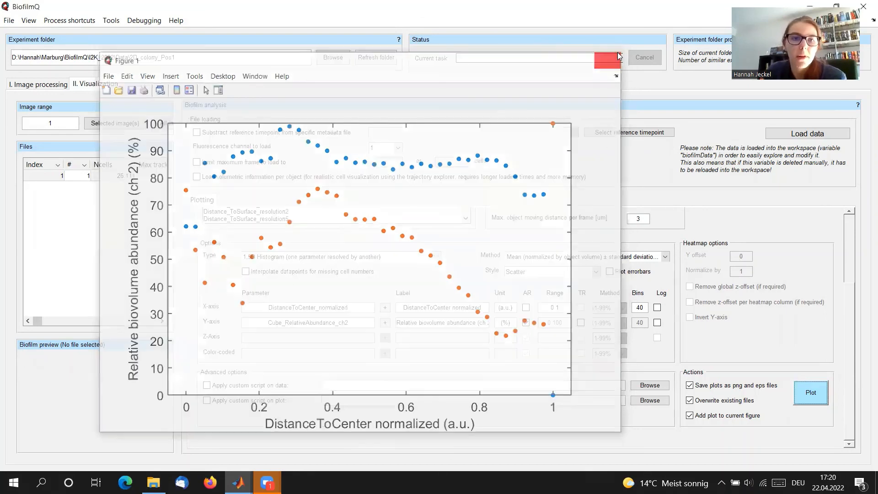
pyautogui.click(38, 84)
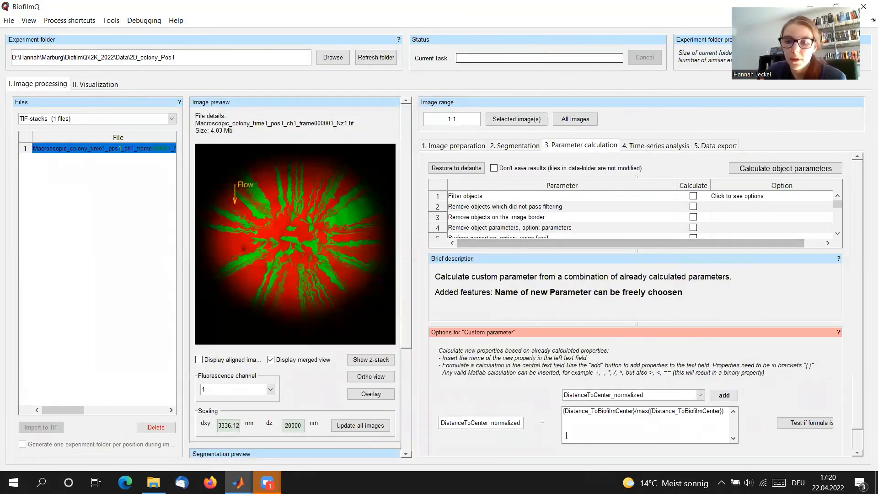